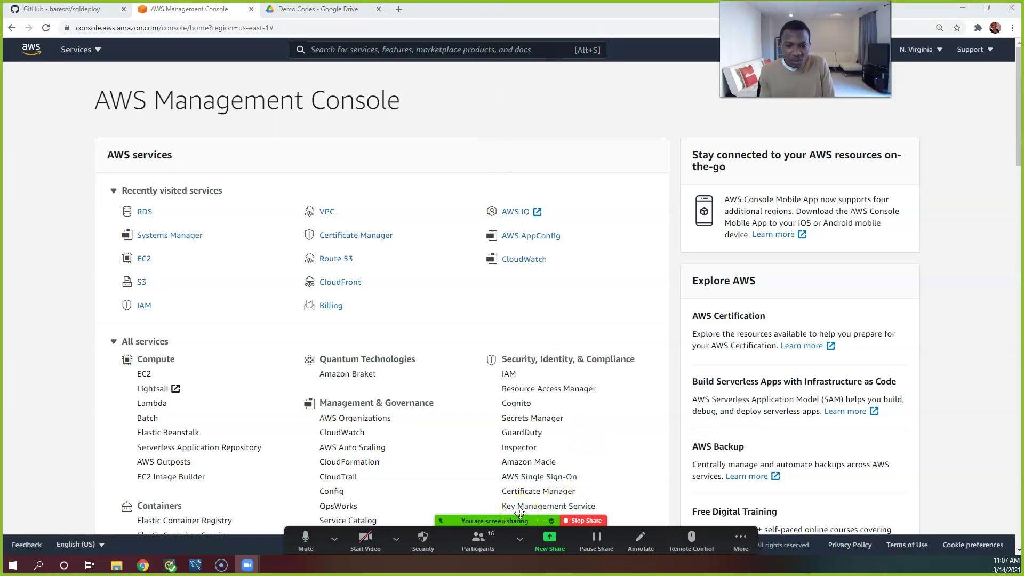
# Open the meeting chat and move its window off the shared screen.
pyautogui.click(739, 541)
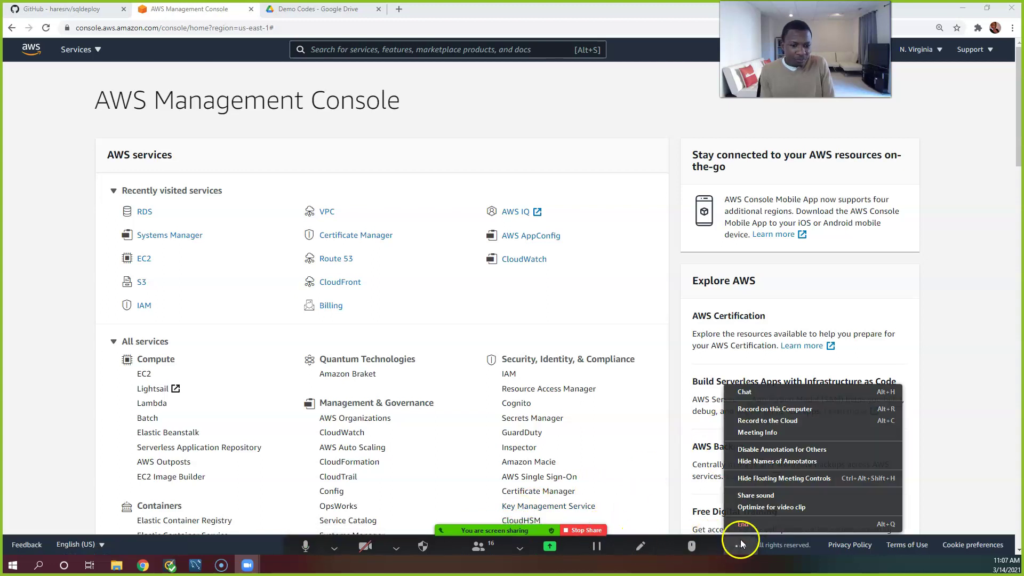
pyautogui.click(746, 543)
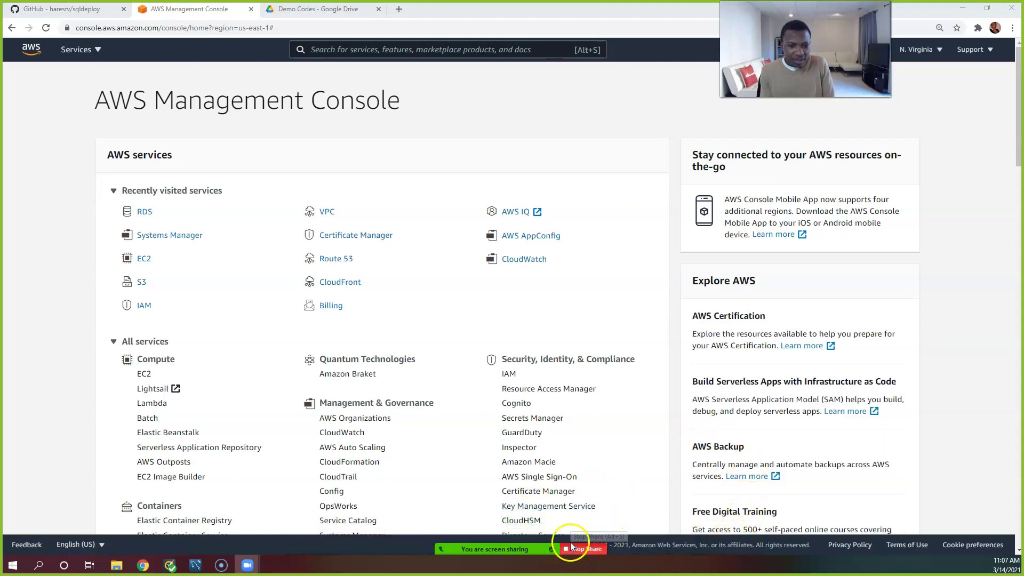
pyautogui.click(739, 543)
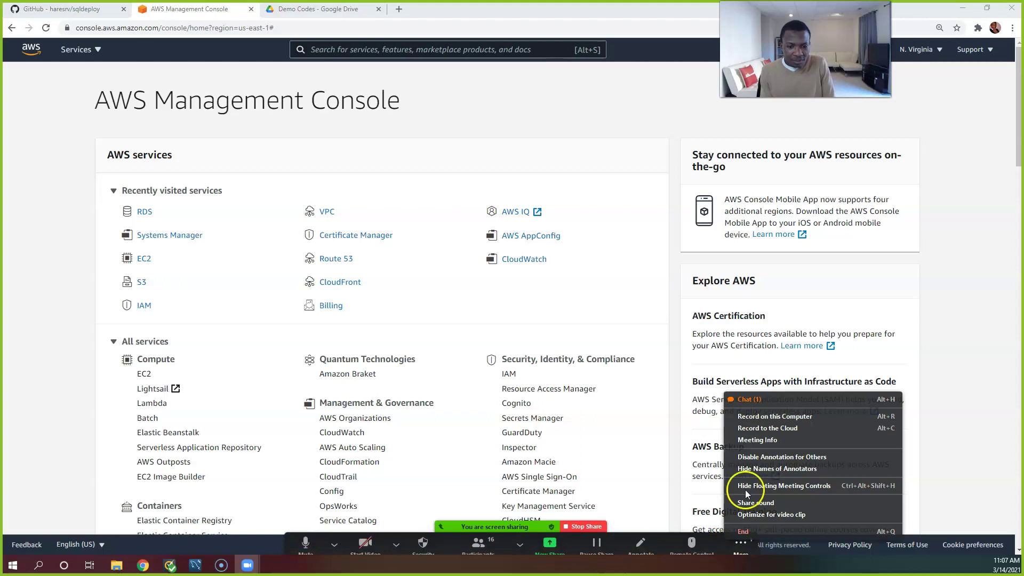
pyautogui.click(750, 400)
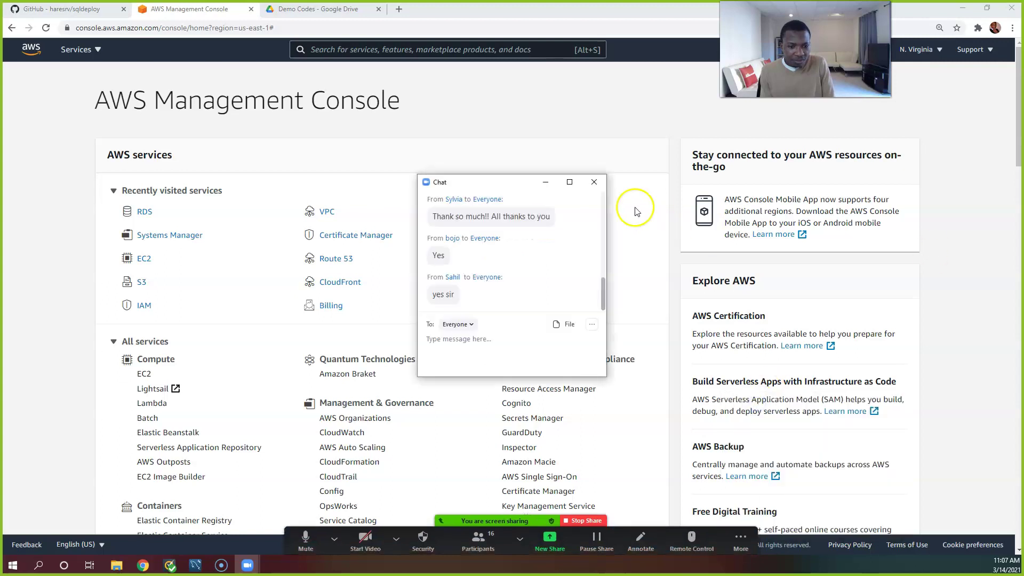
pyautogui.moveTo(502, 192); pyautogui.dragTo(1023, 194)
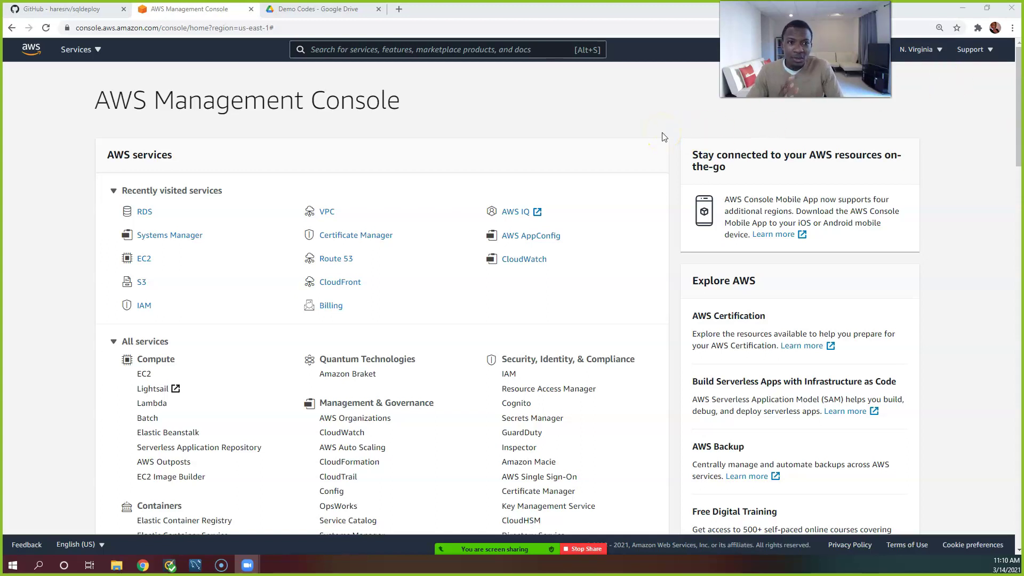
# Examine the sqldeploy repository's files on GitHub alongside the AWS Management Console home page.
pyautogui.click(47, 12)
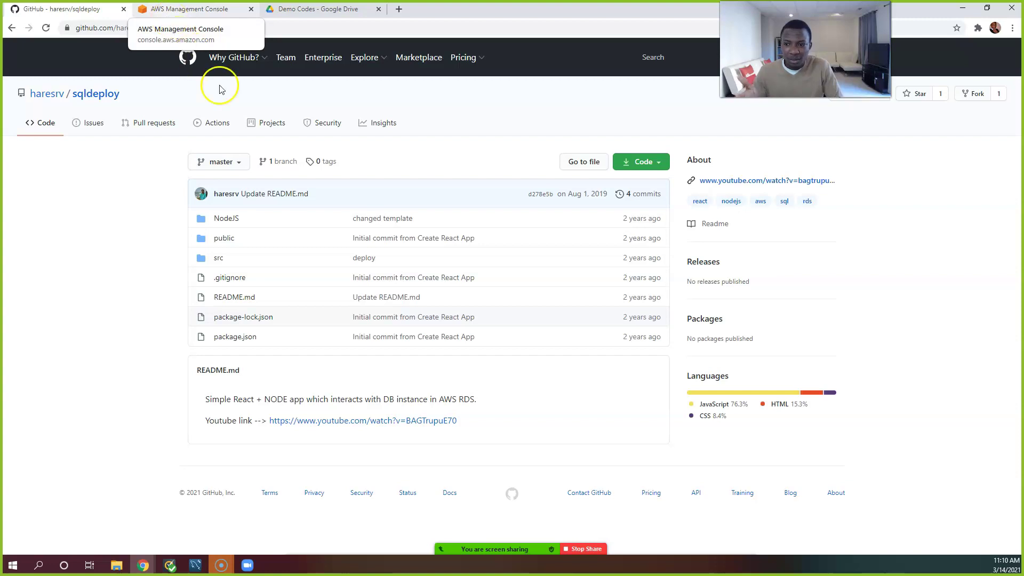
pyautogui.click(206, 14)
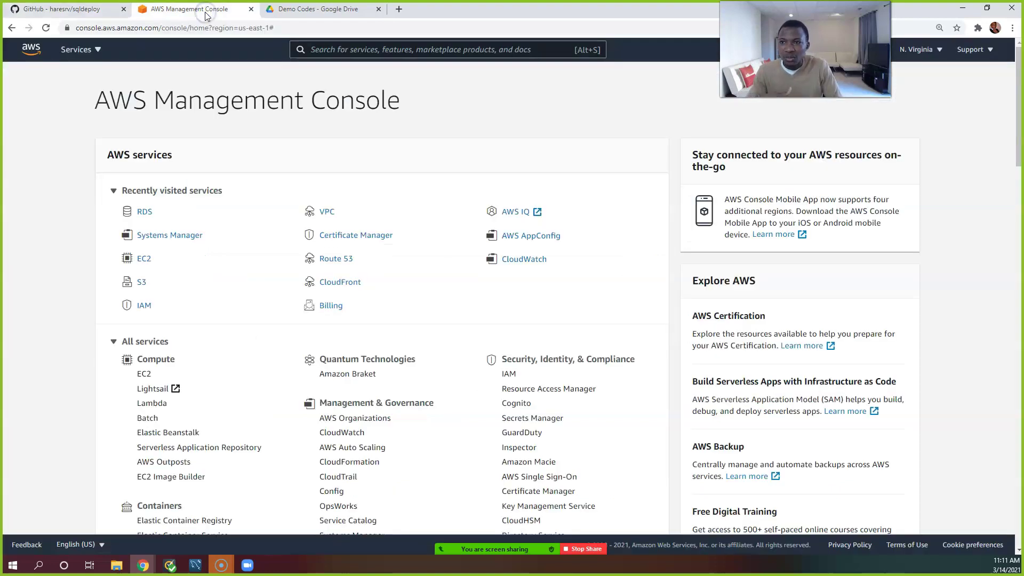
pyautogui.click(80, 10)
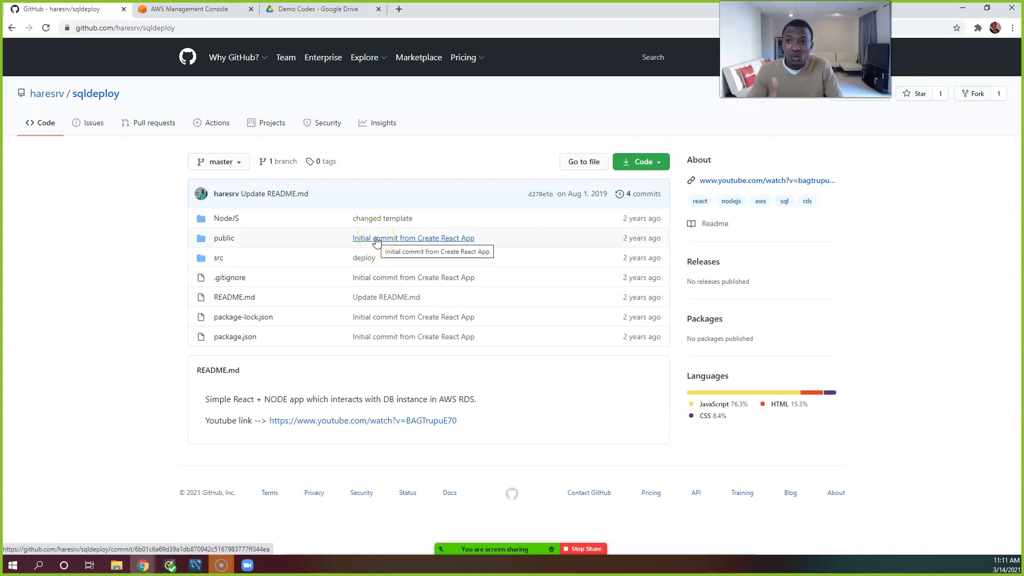
pyautogui.click(177, 16)
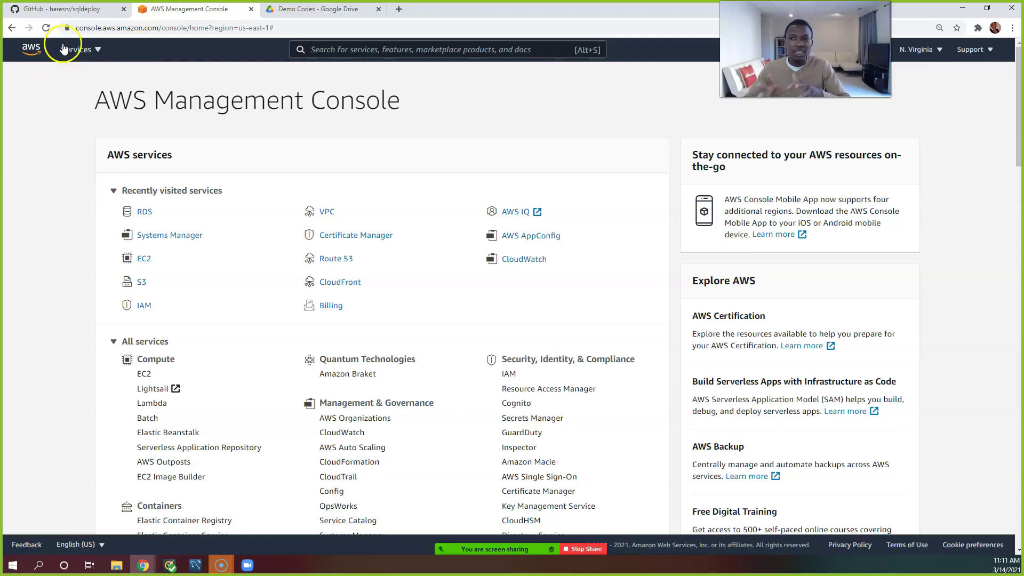
pyautogui.click(69, 14)
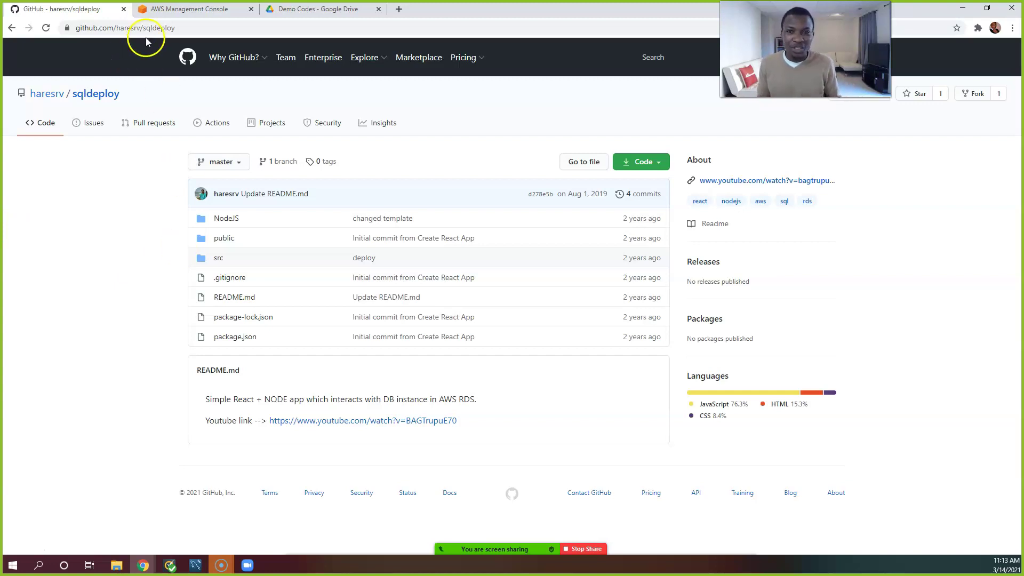
pyautogui.click(173, 10)
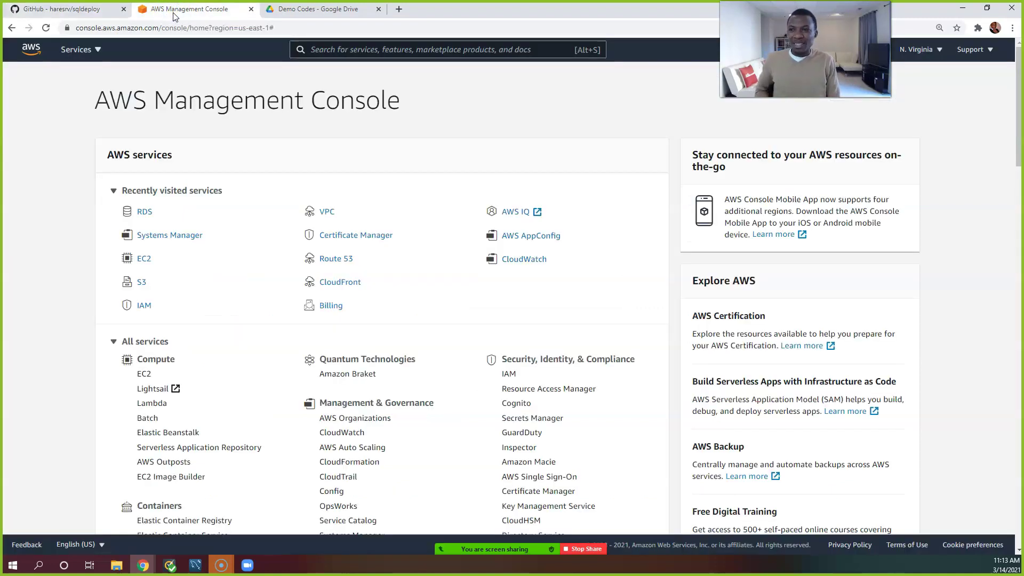
pyautogui.click(160, 16)
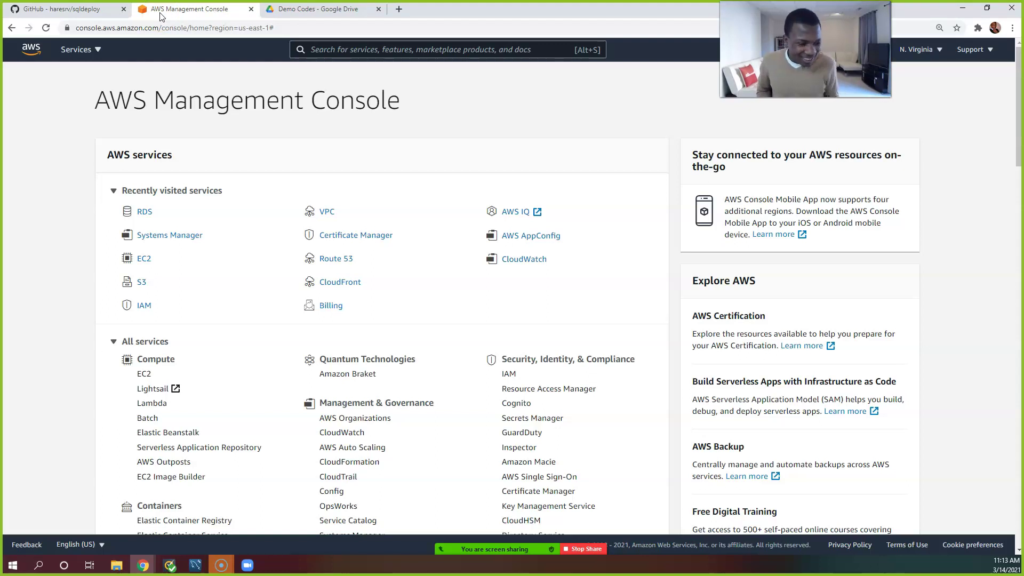
pyautogui.click(88, 10)
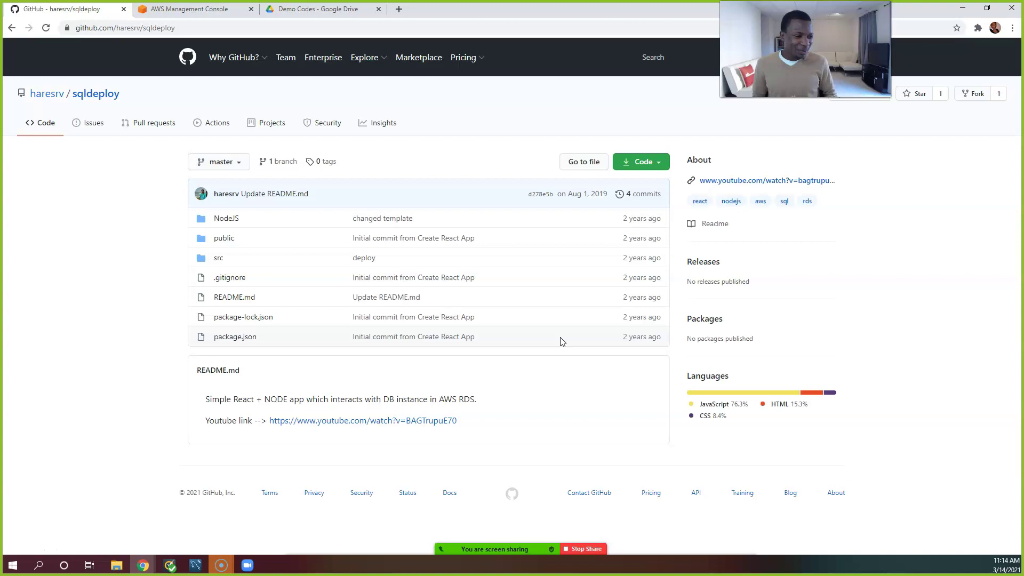
pyautogui.click(548, 344)
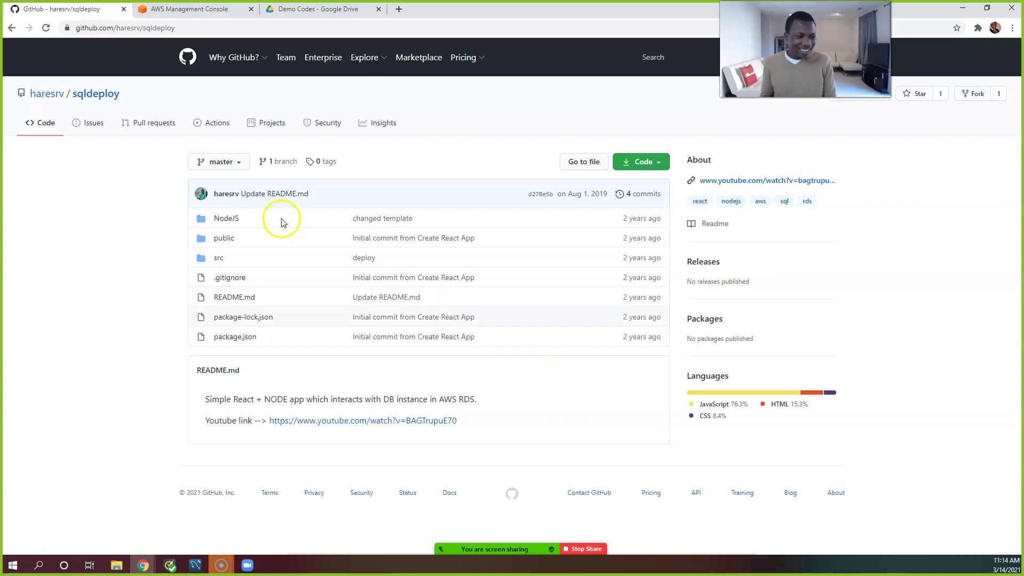
pyautogui.click(179, 13)
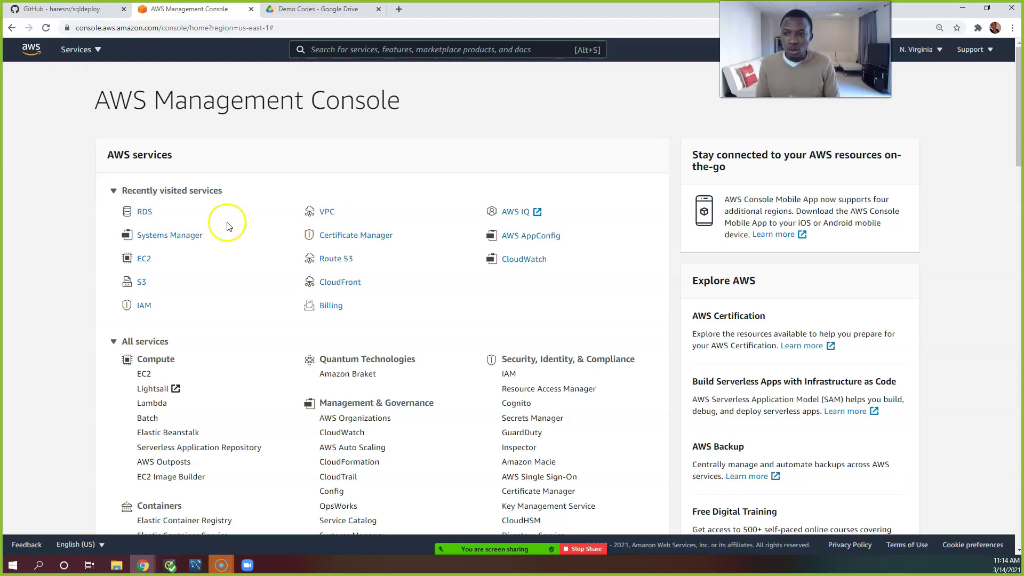
# Compare the simplenodemysqlapp folder in Google Drive's Demo Codes with the sqldeploy repository on GitHub.
pyautogui.click(301, 10)
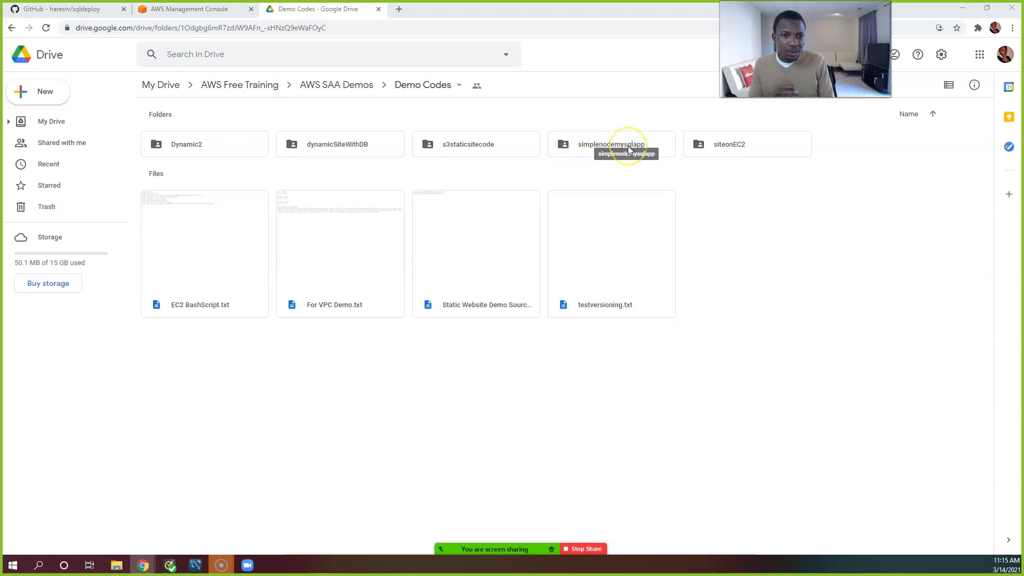
pyautogui.click(92, 10)
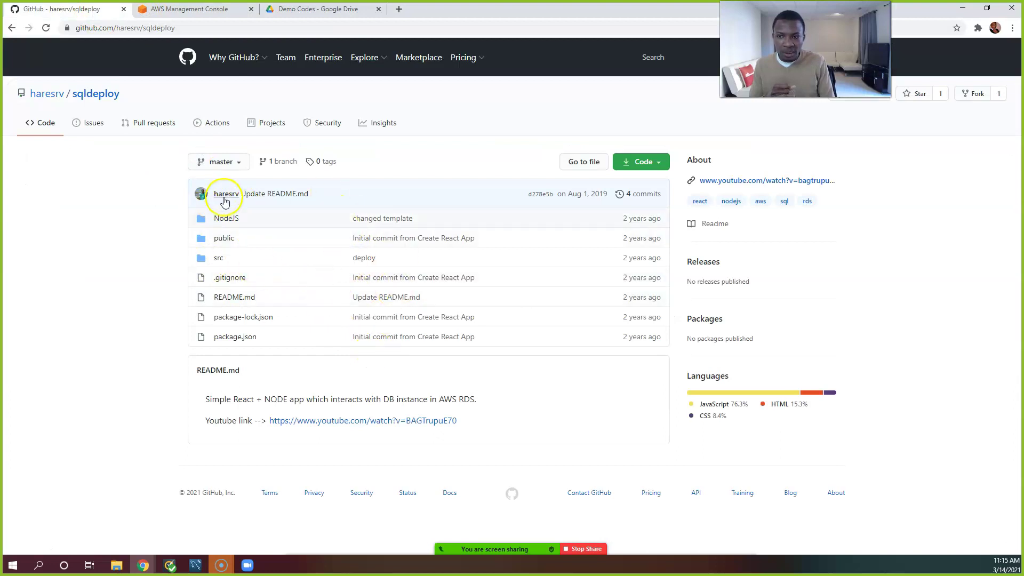
pyautogui.click(297, 10)
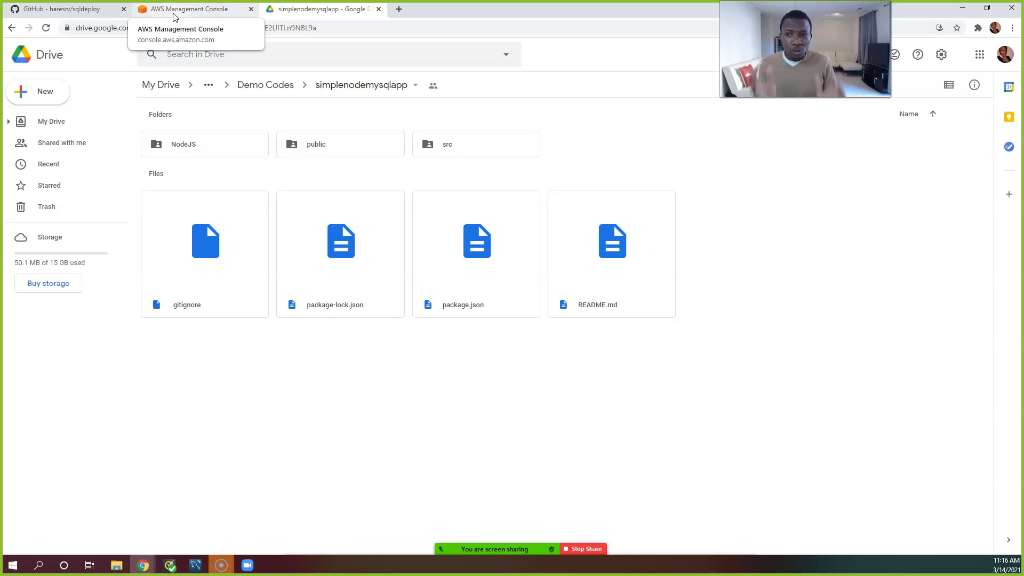
# Return to the Demo Codes folder in Google Drive and download the simplenodemysqlapp folder.
pyautogui.click(11, 28)
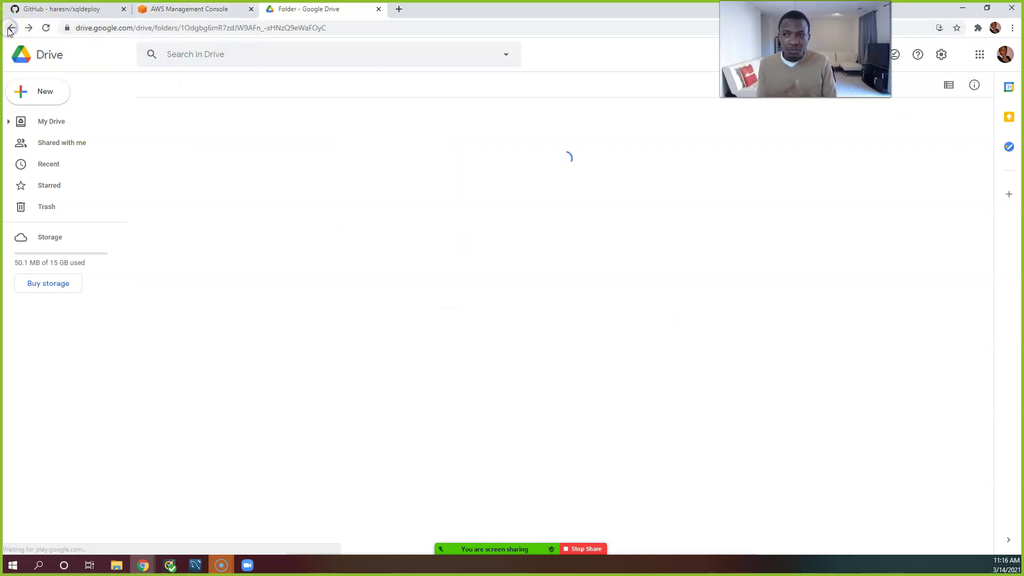
pyautogui.rightClick(599, 142)
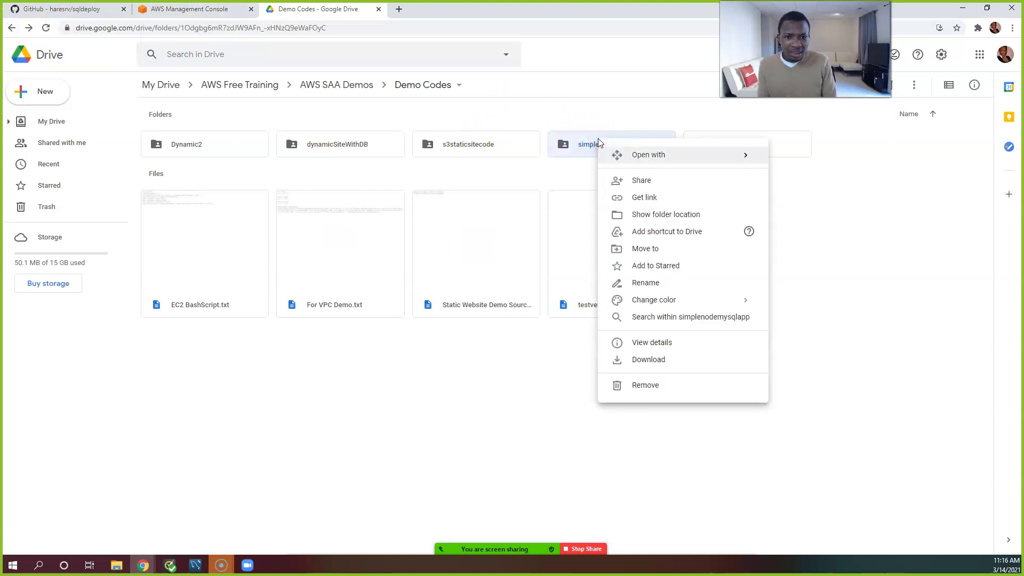
pyautogui.click(680, 362)
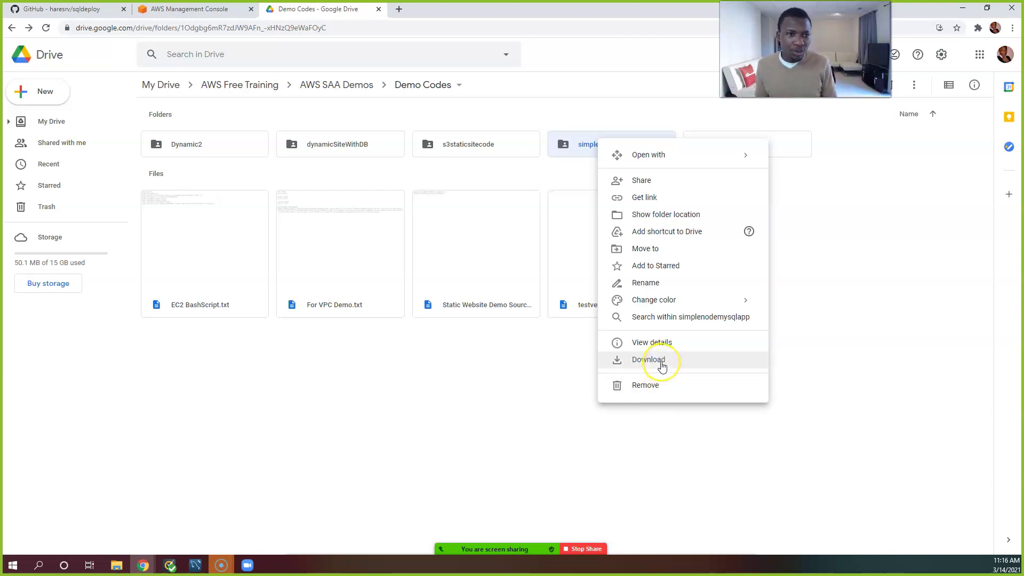
pyautogui.click(662, 366)
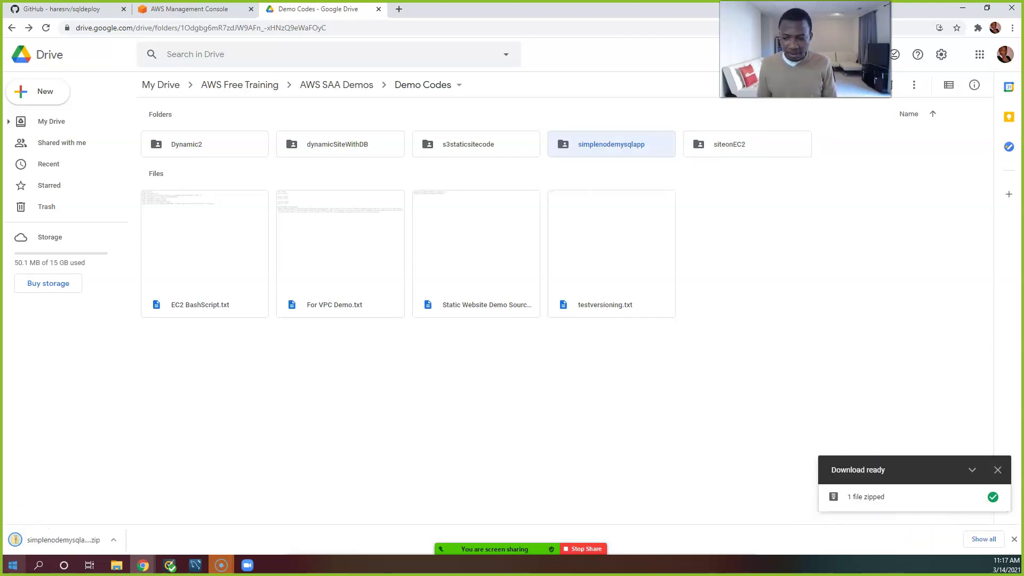
# Locate the downloaded simplenodemysqlapp zip in File Explorer and extract it to the suggested folder inside Downloads.
pyautogui.click(114, 541)
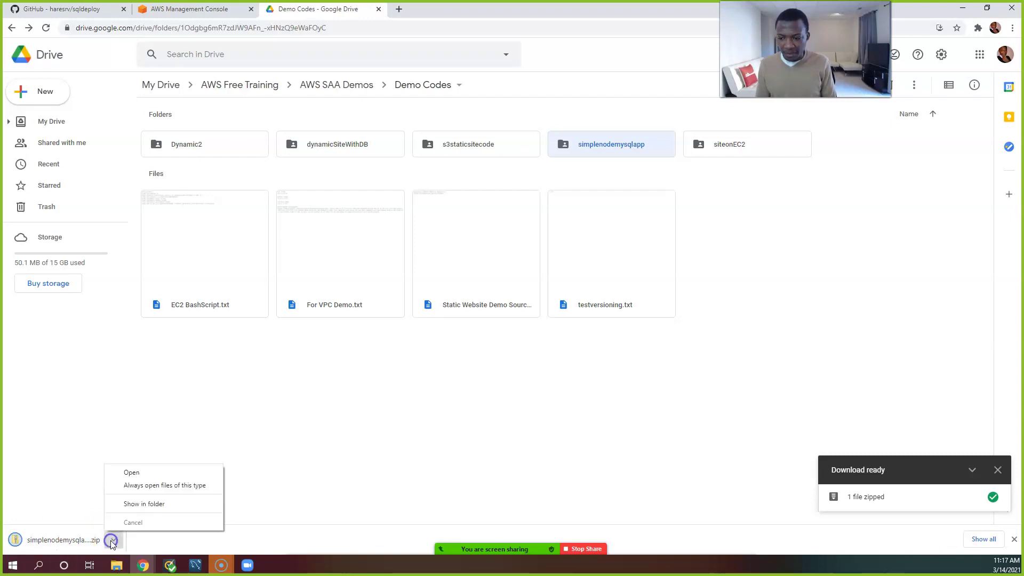
pyautogui.click(137, 505)
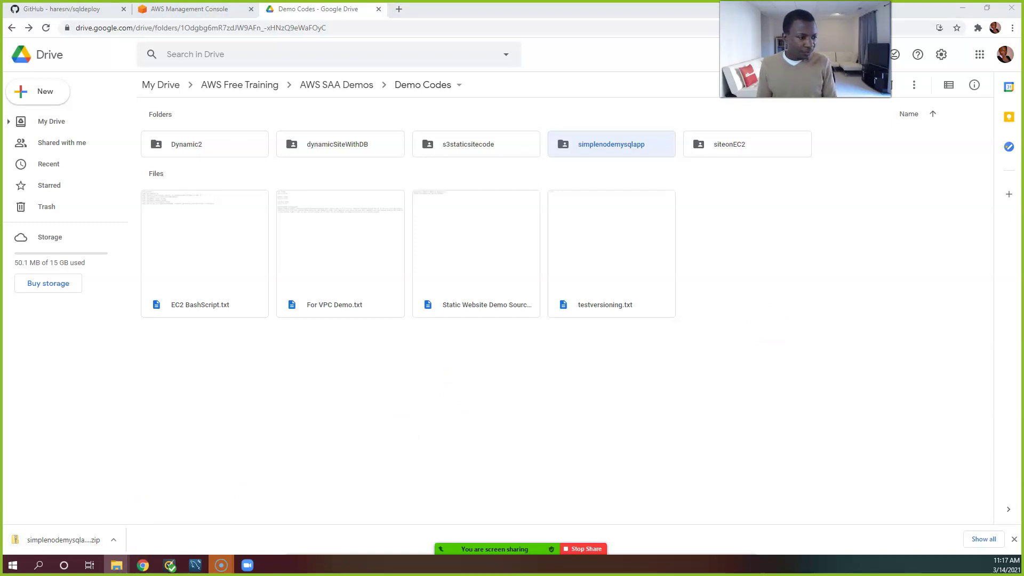
pyautogui.moveTo(747, 179); pyautogui.dragTo(599, 167)
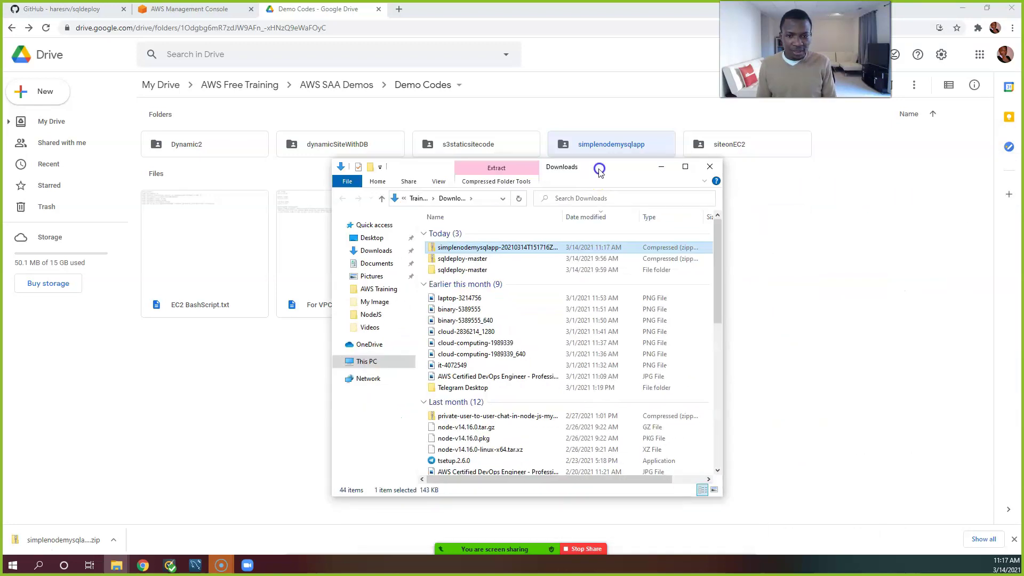
pyautogui.click(470, 246)
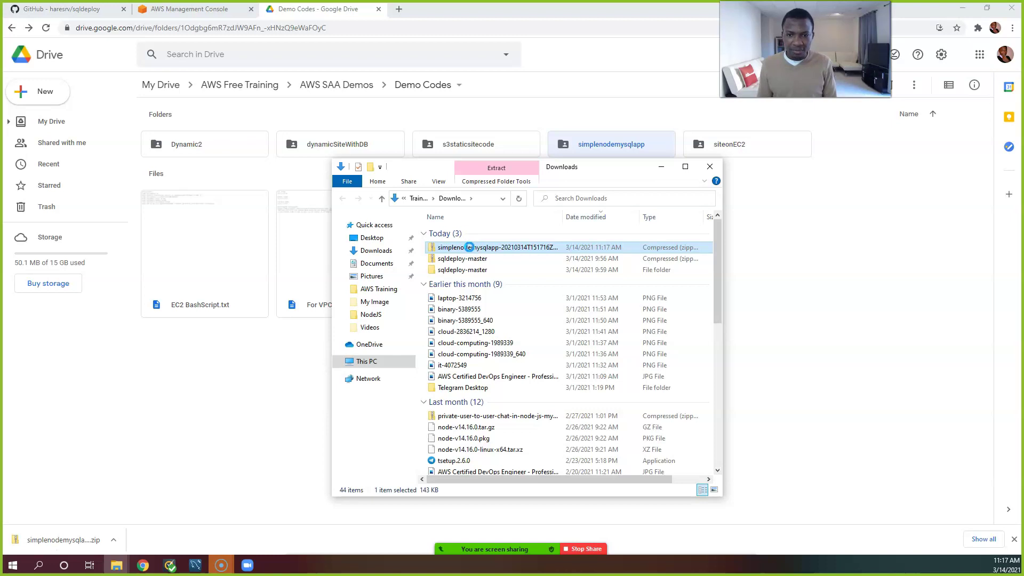
pyautogui.rightClick(470, 247)
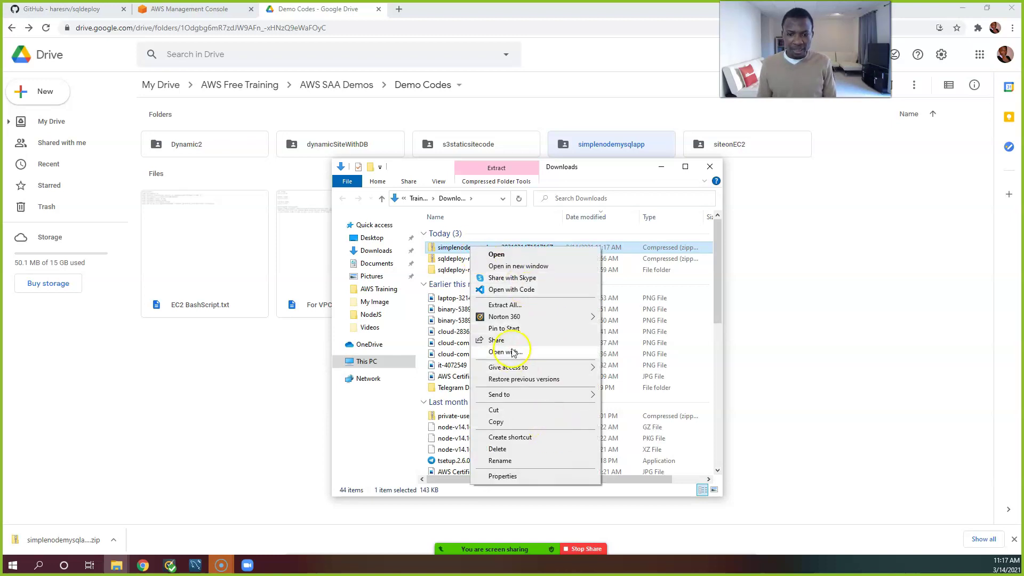
pyautogui.click(506, 305)
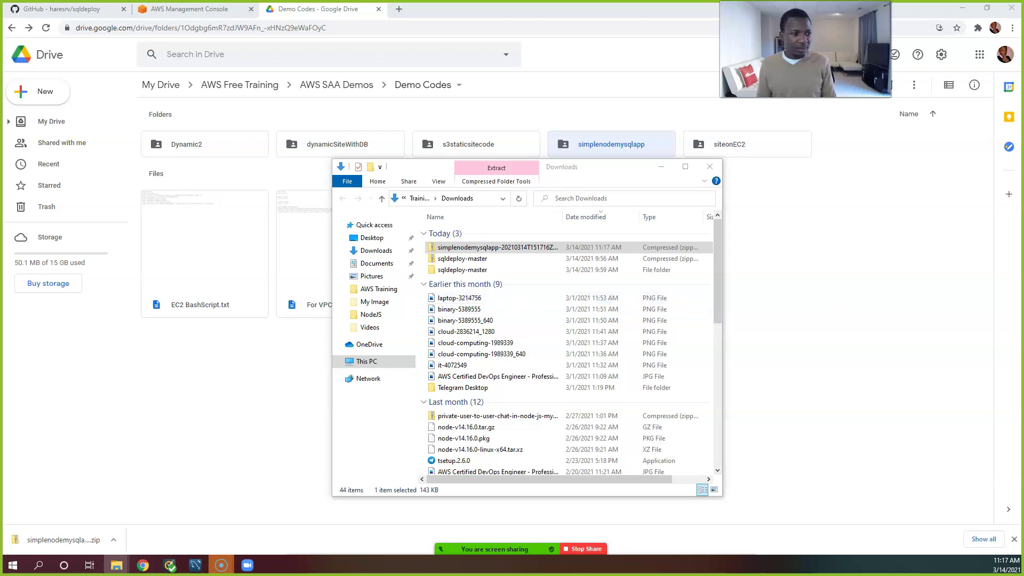
pyautogui.moveTo(732, 208); pyautogui.dragTo(537, 281)
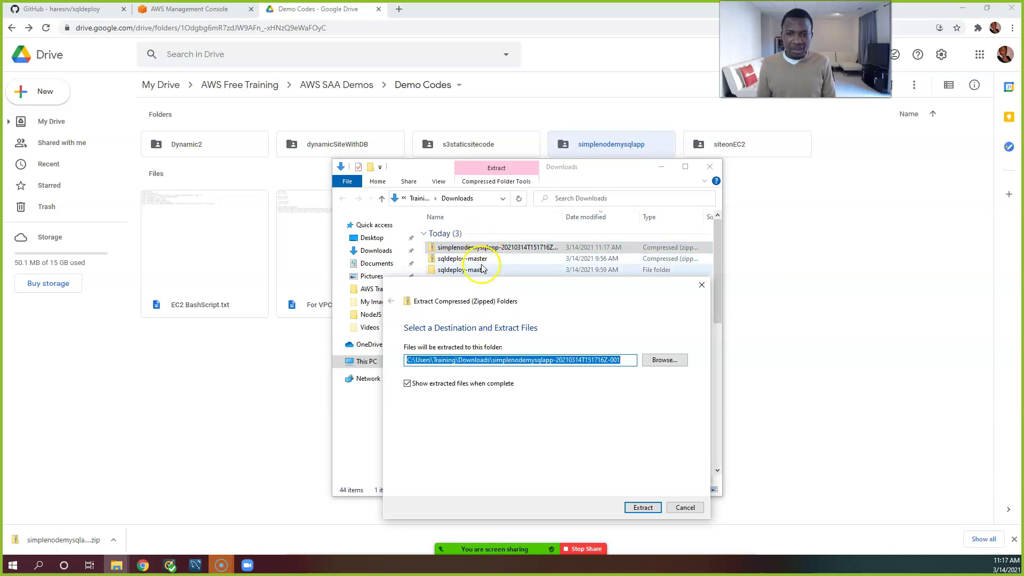
pyautogui.click(644, 508)
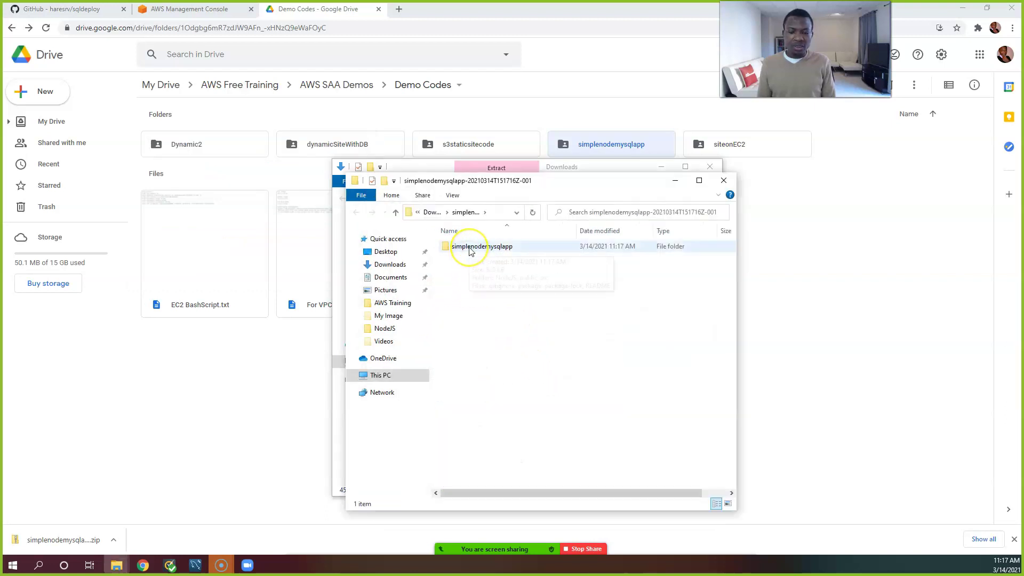
# Copy the extracted simplenodemysqlapp folder into the Source Code Examples folder inside AWS Training.
pyautogui.click(469, 249)
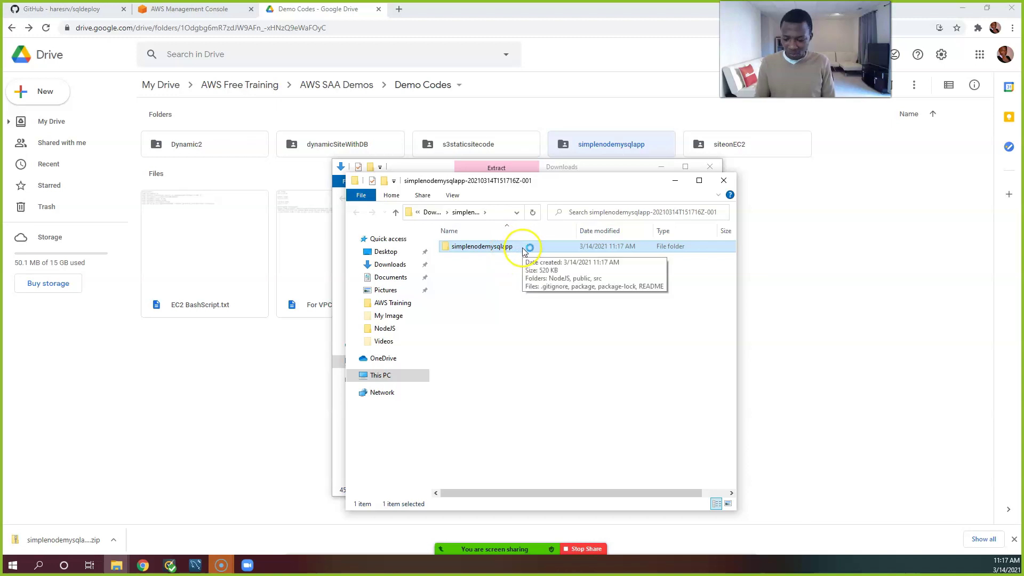
pyautogui.click(395, 303)
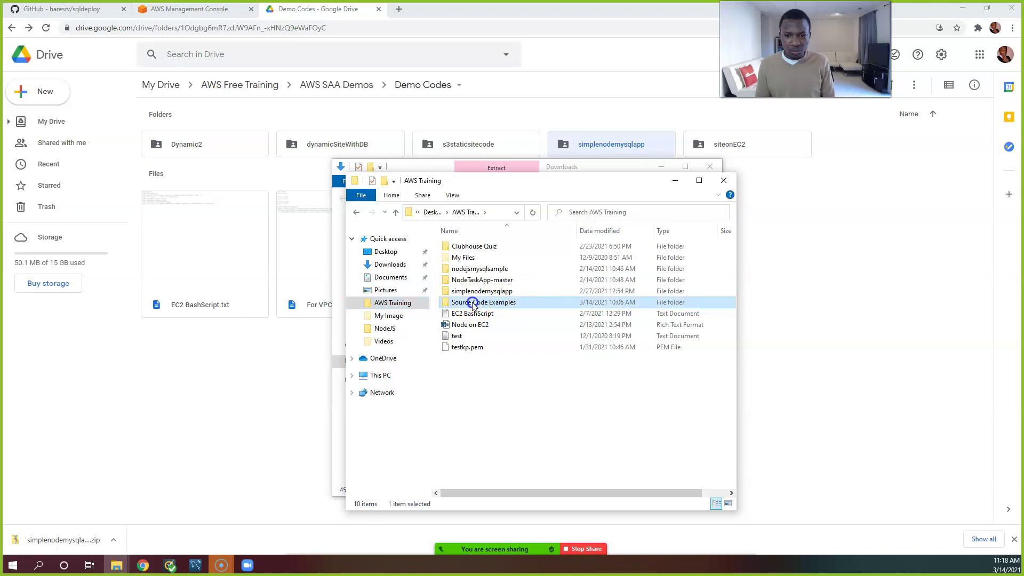
pyautogui.doubleClick(478, 302)
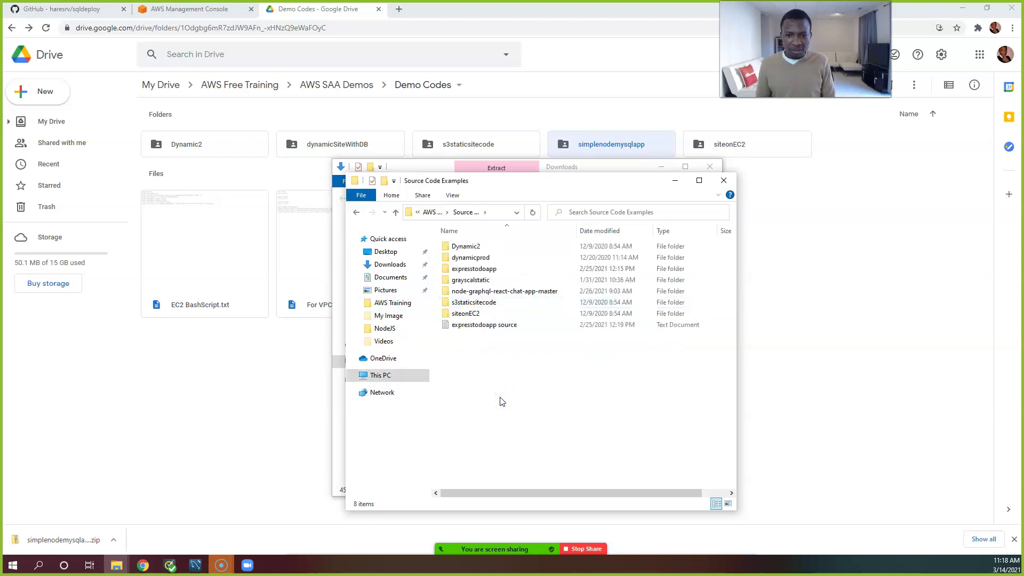
pyautogui.hotkey('ctrl', 'v')
pyautogui.click(501, 315)
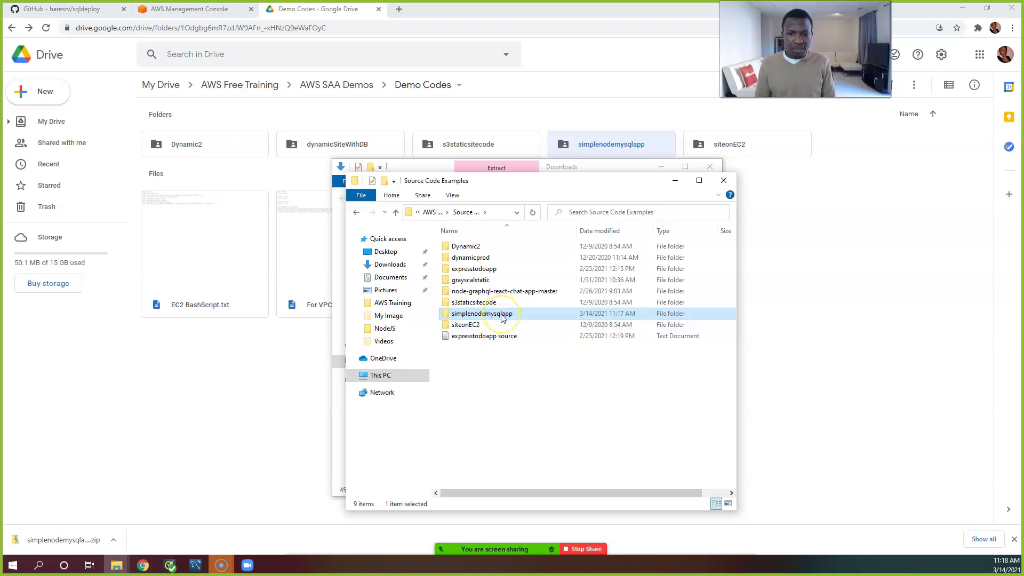
pyautogui.doubleClick(498, 313)
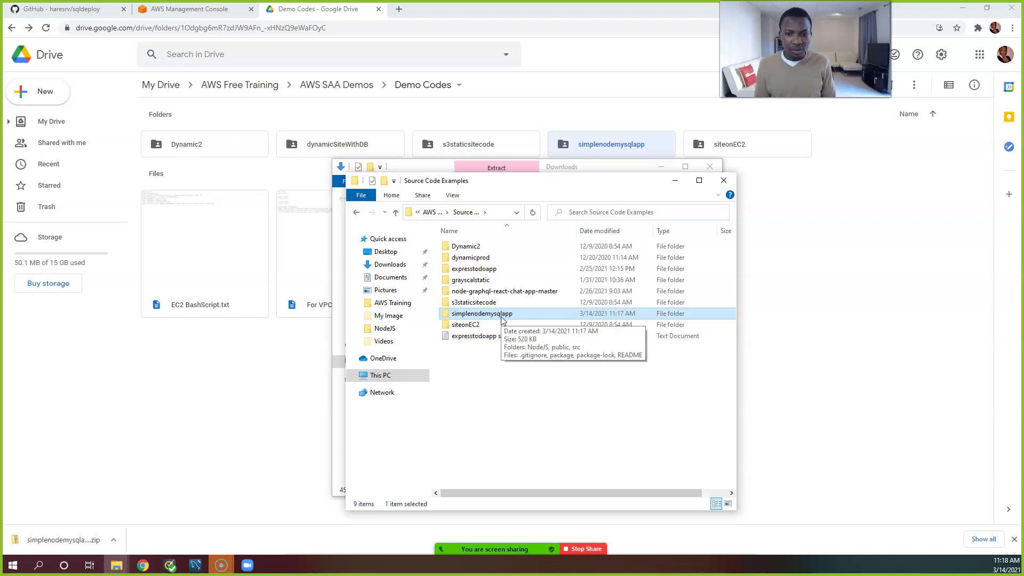
# Close the Source Code Examples window and minimise the Downloads window.
pyautogui.click(516, 317)
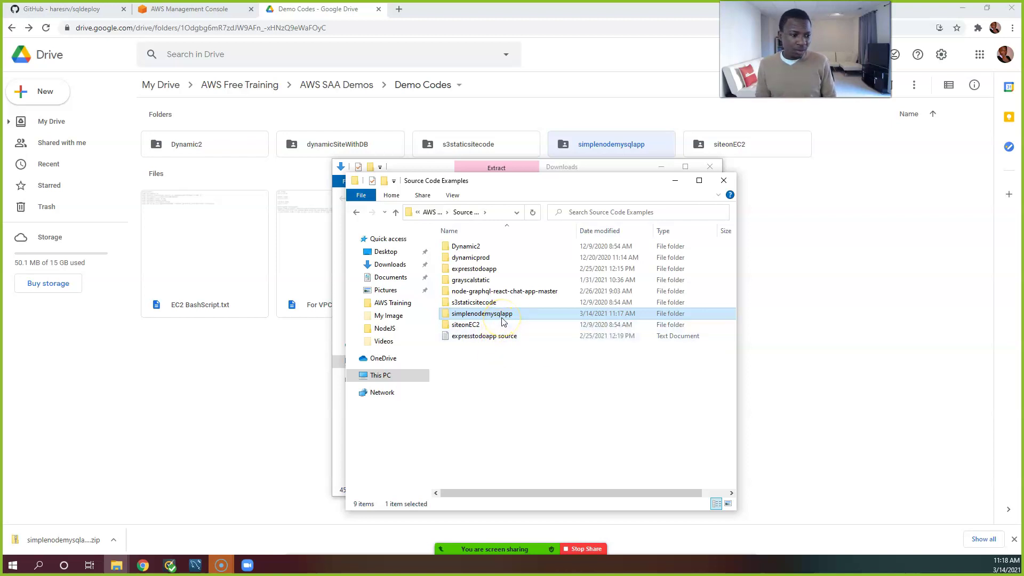
pyautogui.moveTo(502, 321); pyautogui.dragTo(522, 326)
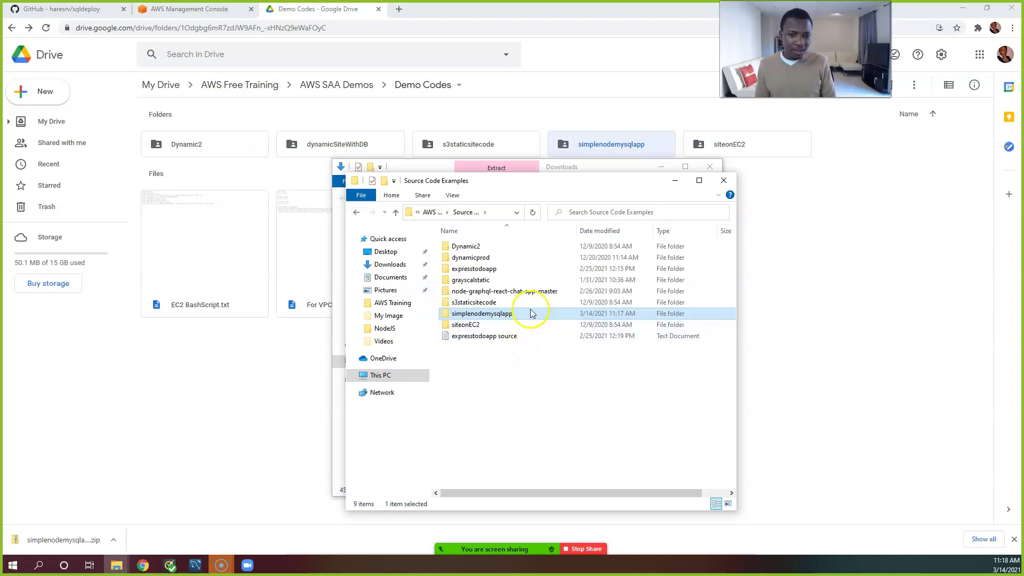
pyautogui.click(491, 373)
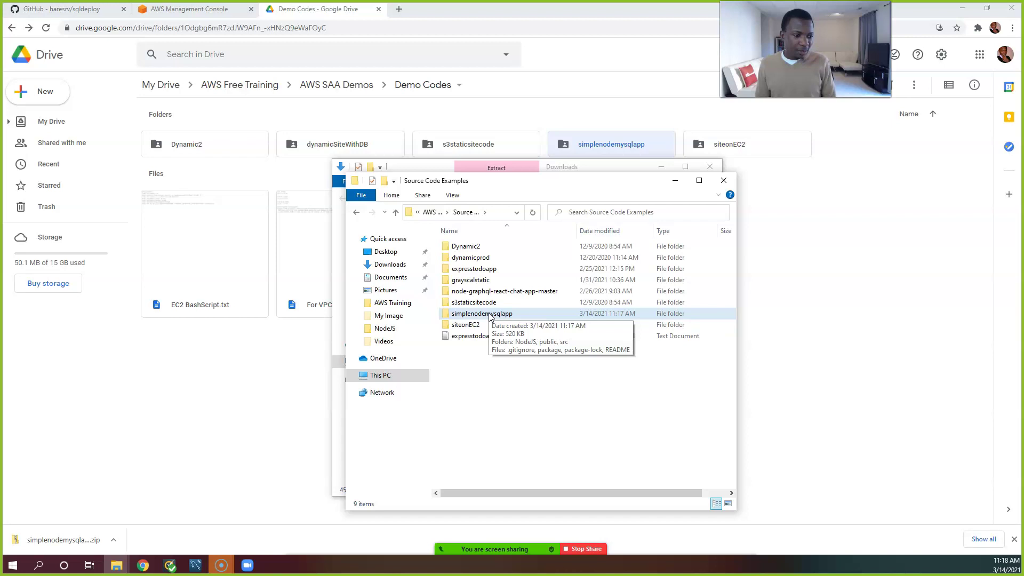
pyautogui.click(722, 182)
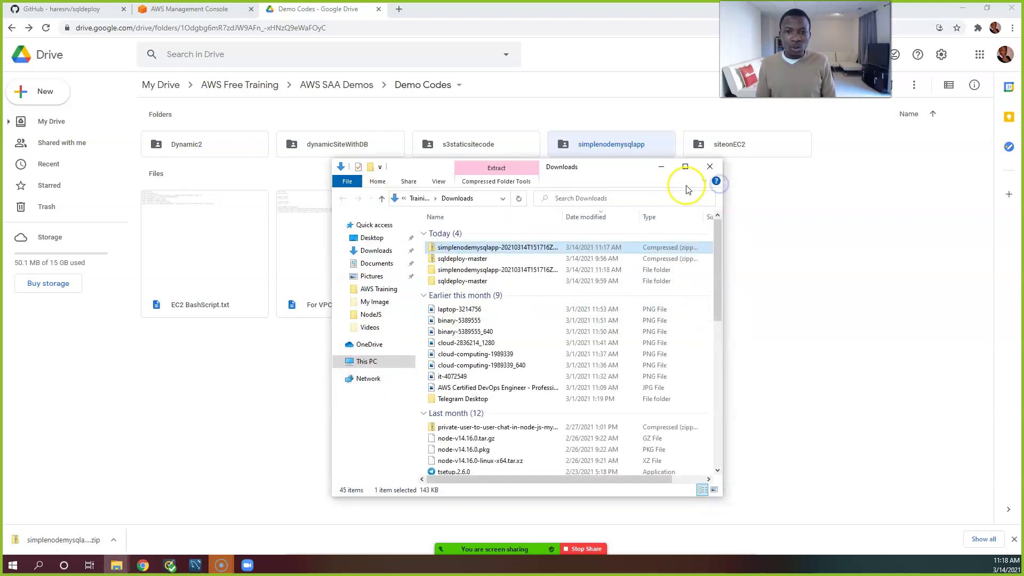
pyautogui.click(662, 167)
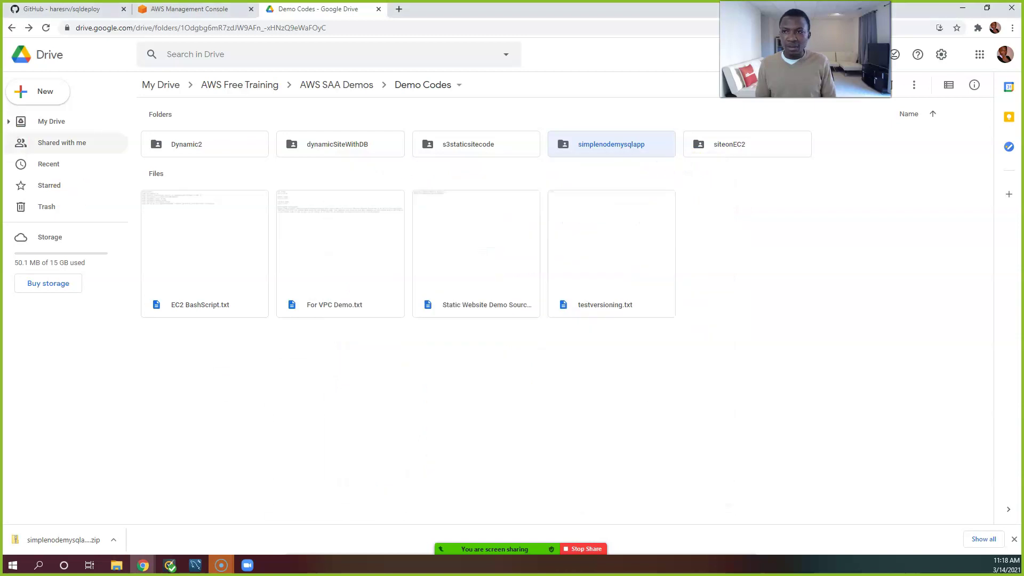
# Return to the AWS Management Console and open the S3 service's bucket list.
pyautogui.click(179, 11)
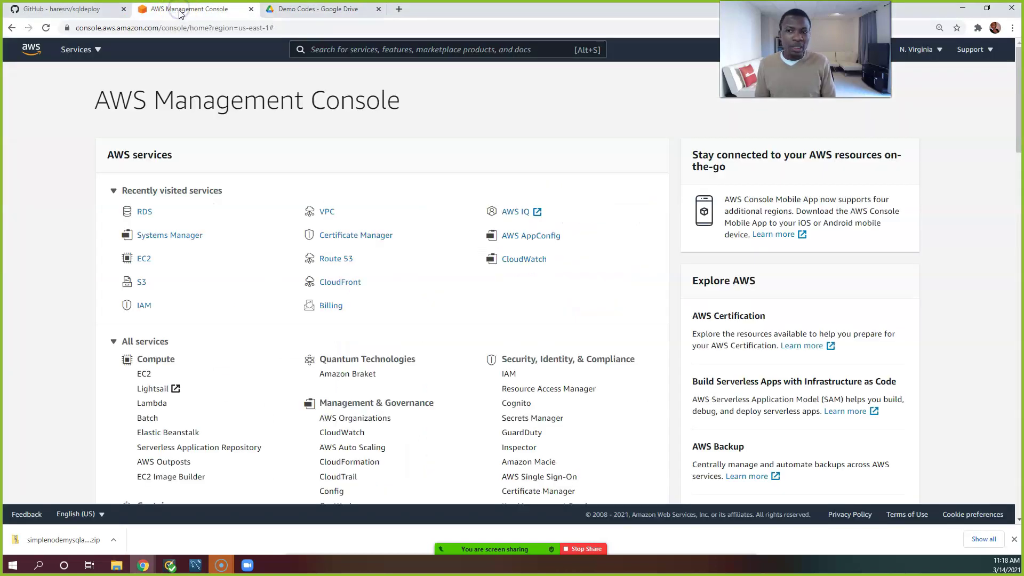
pyautogui.click(142, 287)
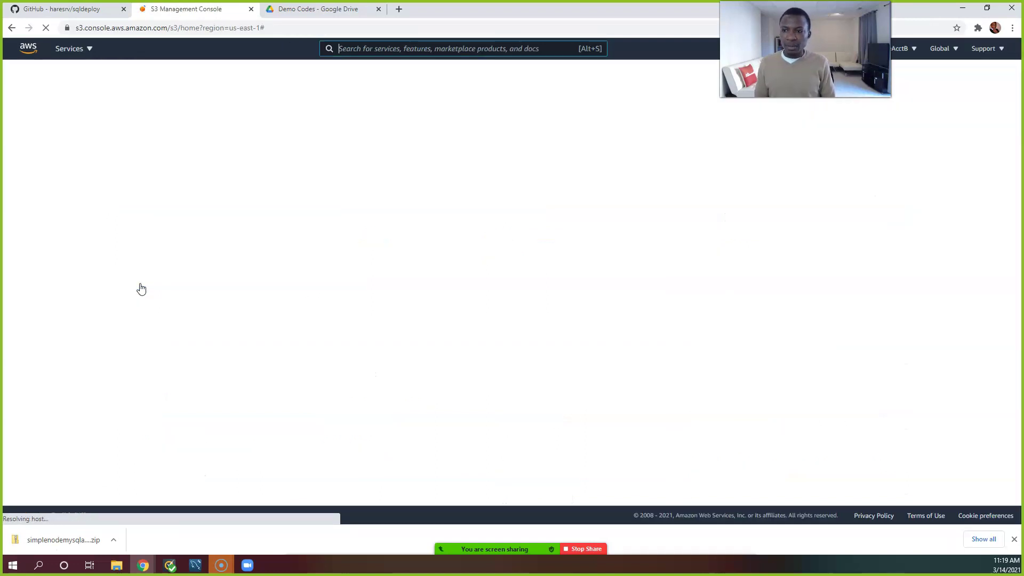
pyautogui.click(140, 277)
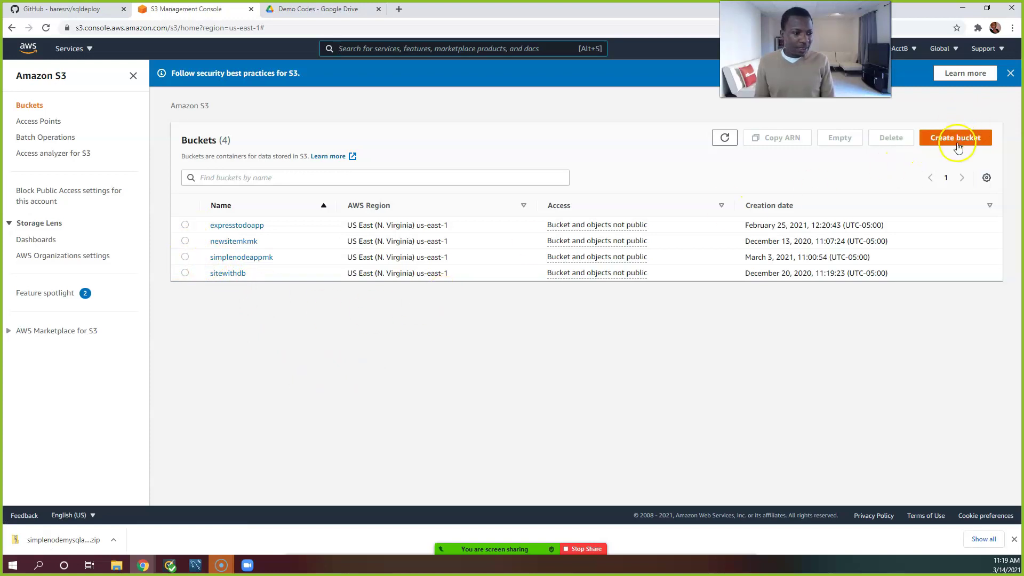
# Start creating a new S3 bucket and name it nodemysqlmk.
pyautogui.click(958, 144)
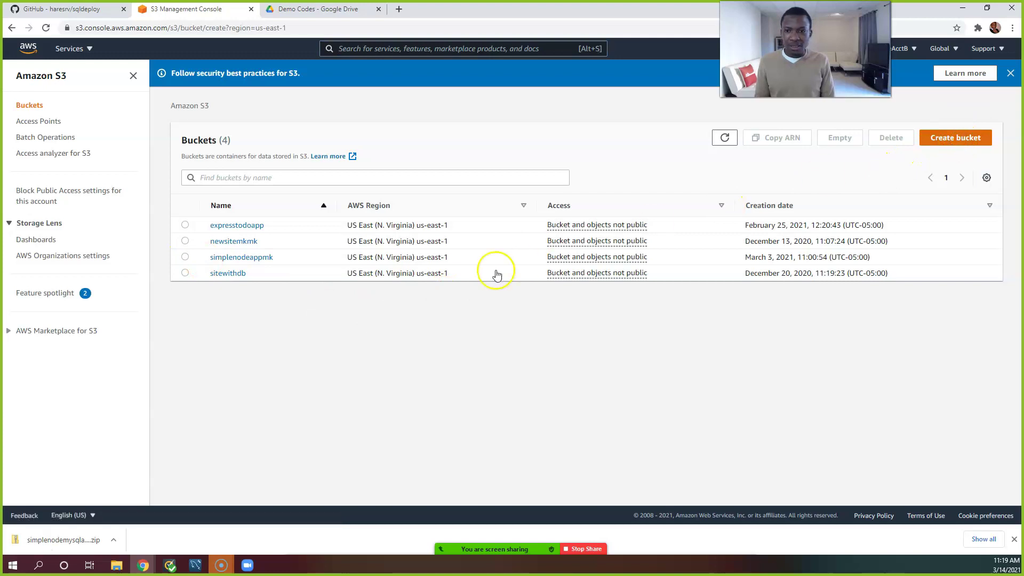
pyautogui.click(168, 206)
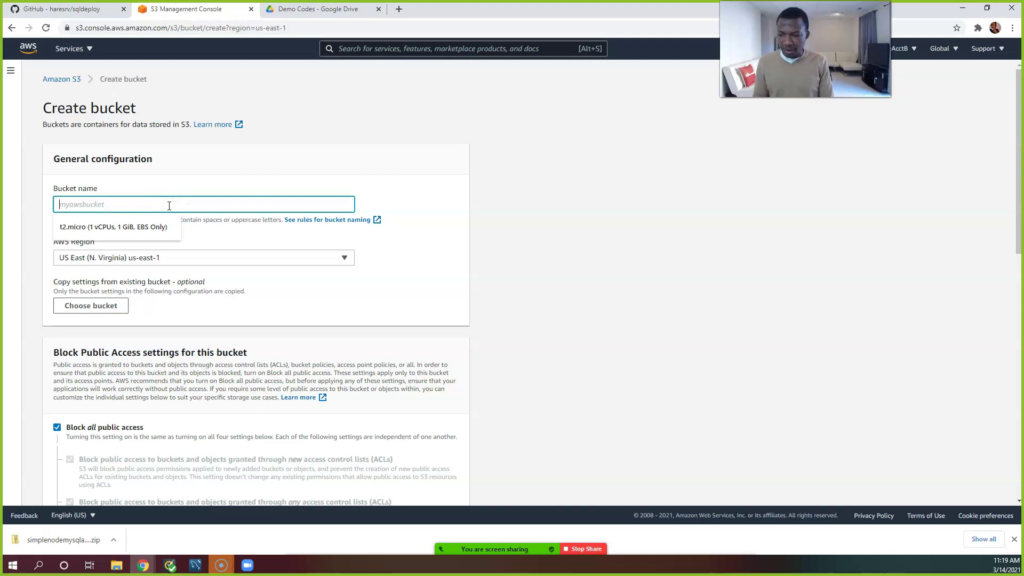
pyautogui.write('nodemysql')
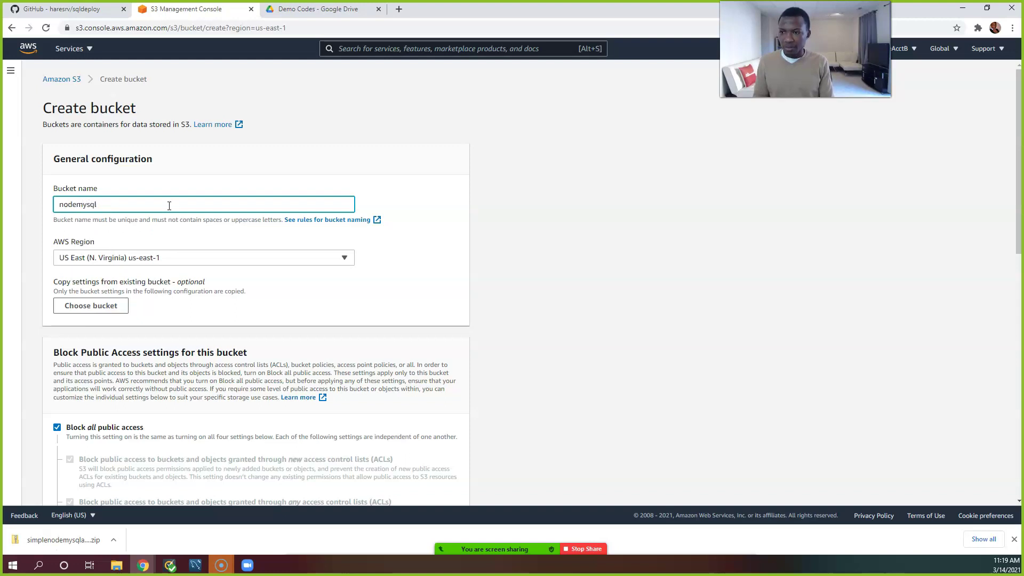
pyautogui.write('mk')
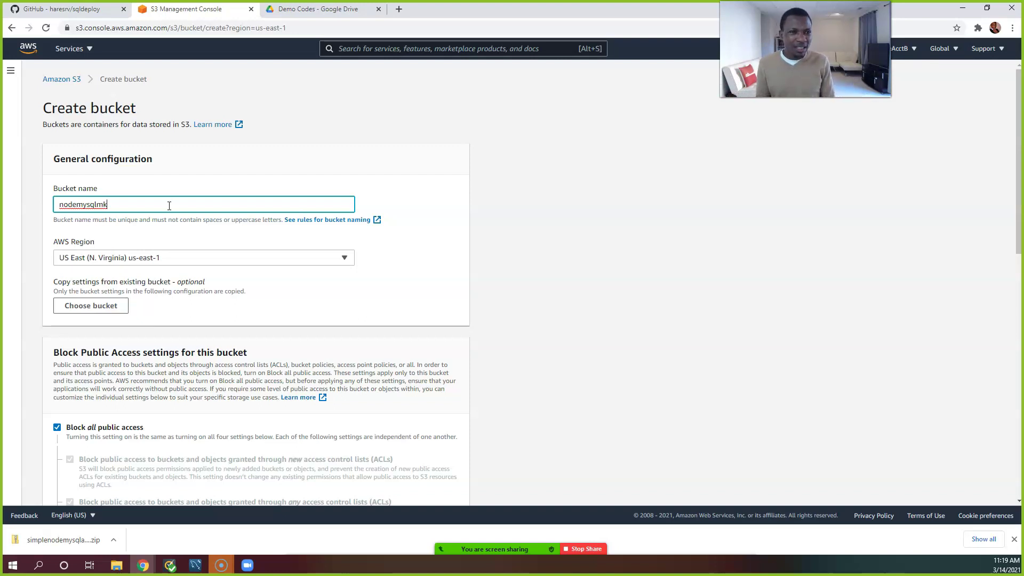
# Review the new bucket's region, public access, versioning, tag and default encryption settings.
pyautogui.scroll(-1, 176, 219)
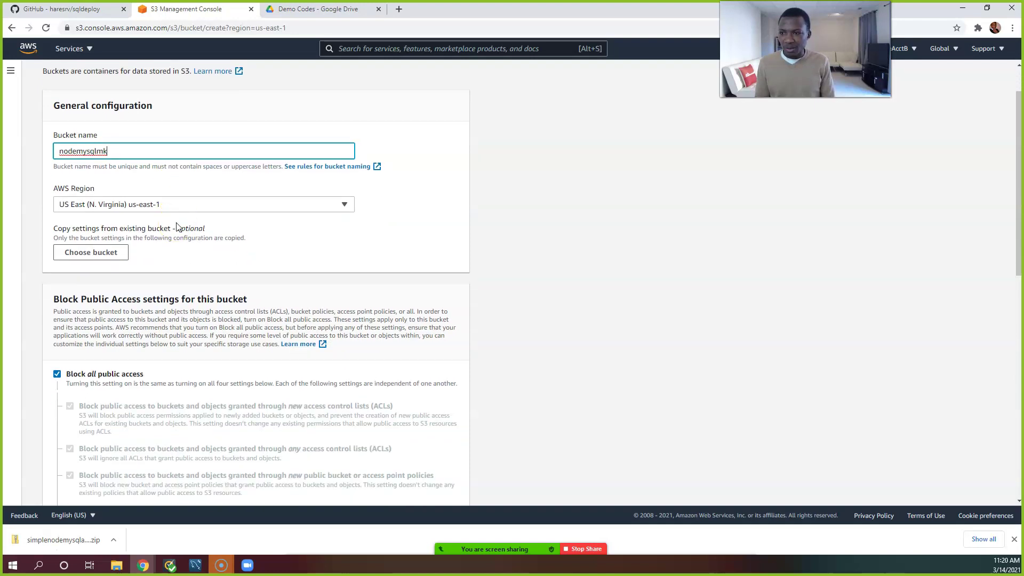
pyautogui.scroll(-1, 177, 228)
pyautogui.scroll(-3, 178, 230)
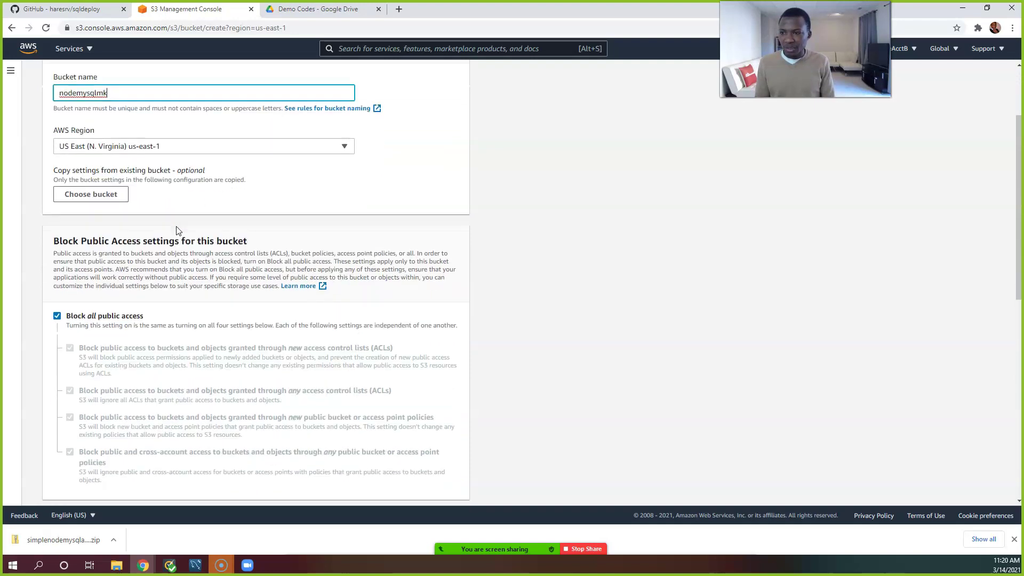
pyautogui.scroll(1, 178, 234)
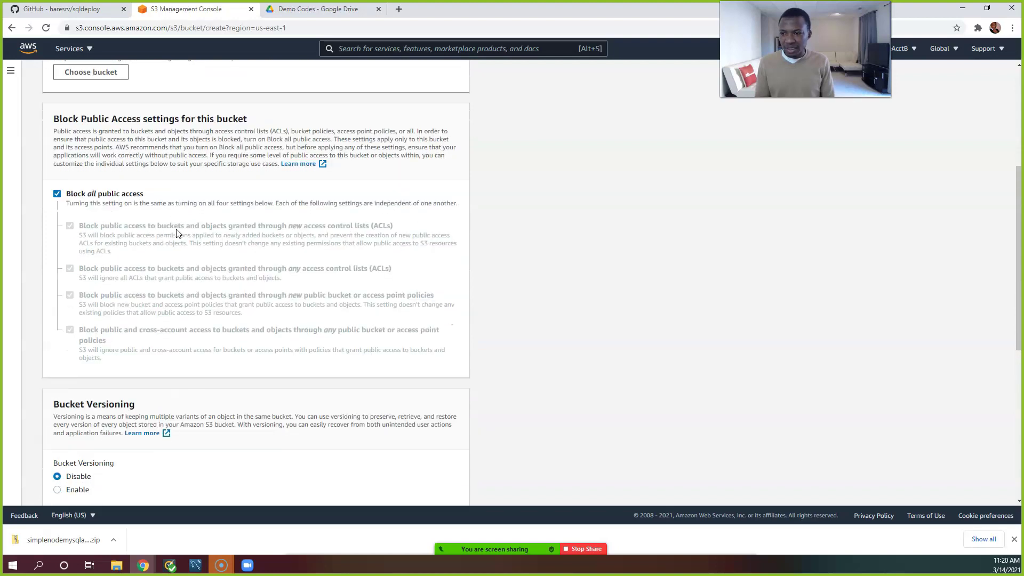
pyautogui.scroll(-3, 178, 234)
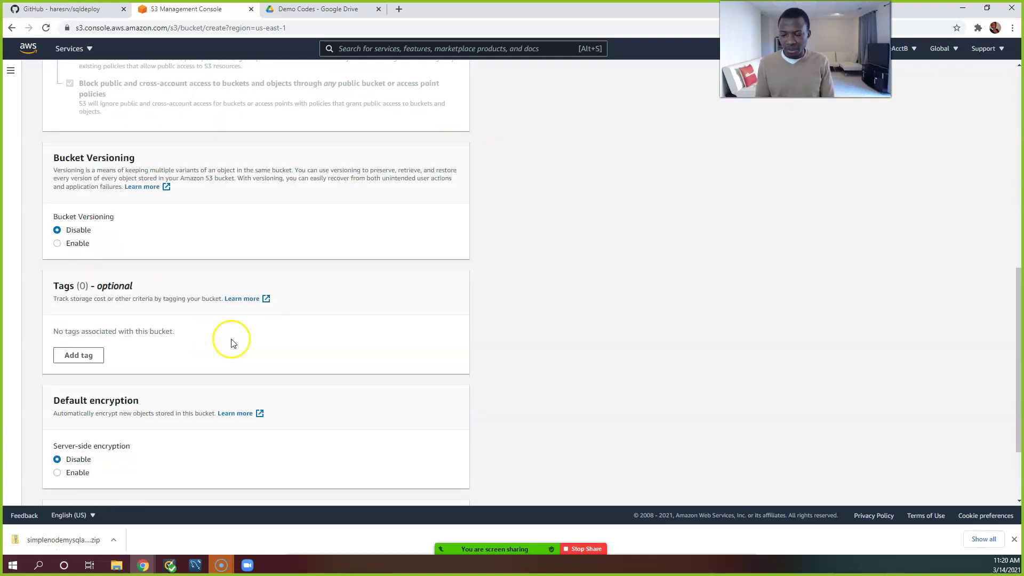
pyautogui.scroll(-3, 229, 348)
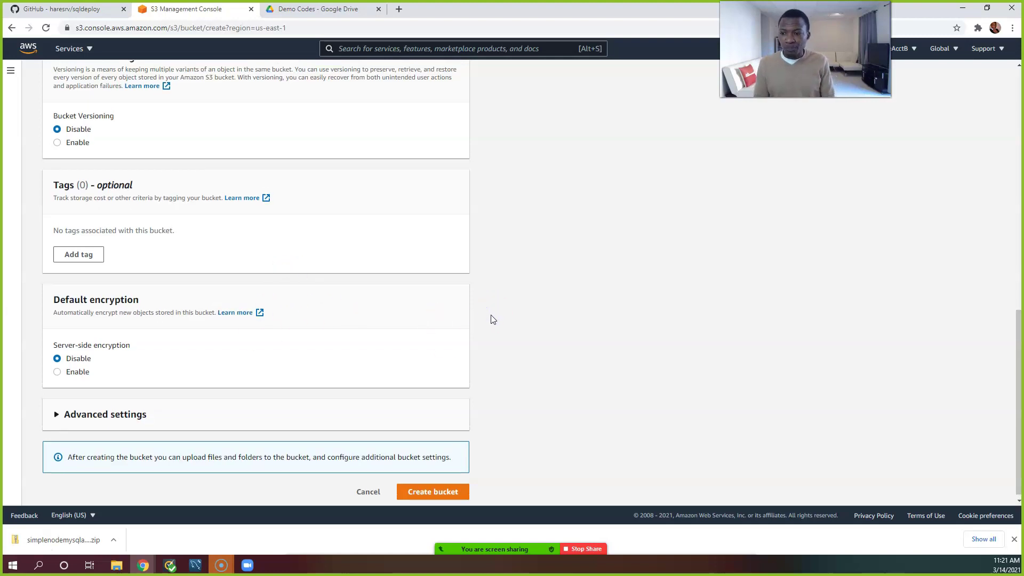
pyautogui.scroll(8, 491, 314)
pyautogui.scroll(1, 491, 319)
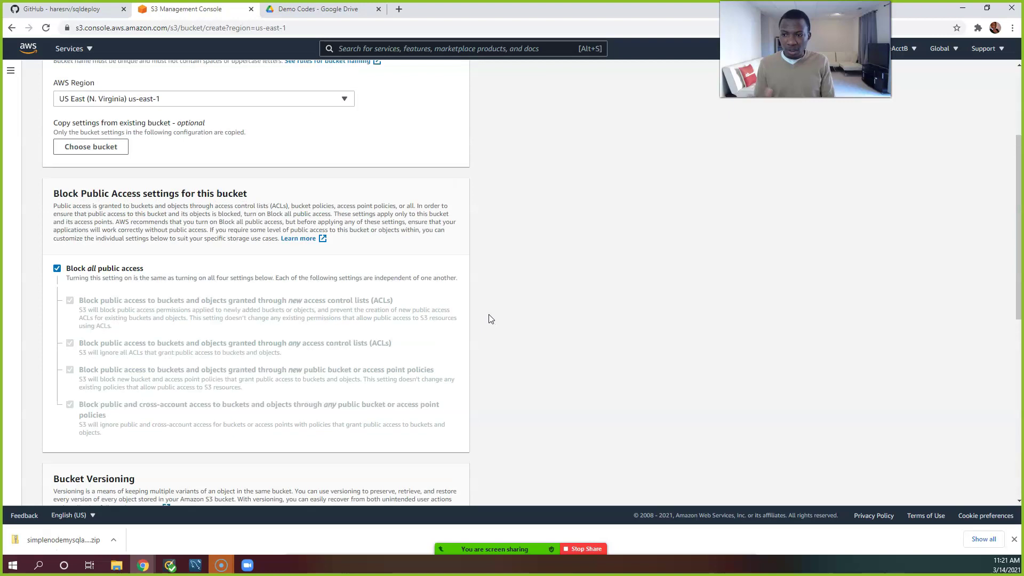
pyautogui.scroll(3, 489, 320)
pyautogui.scroll(-5, 488, 322)
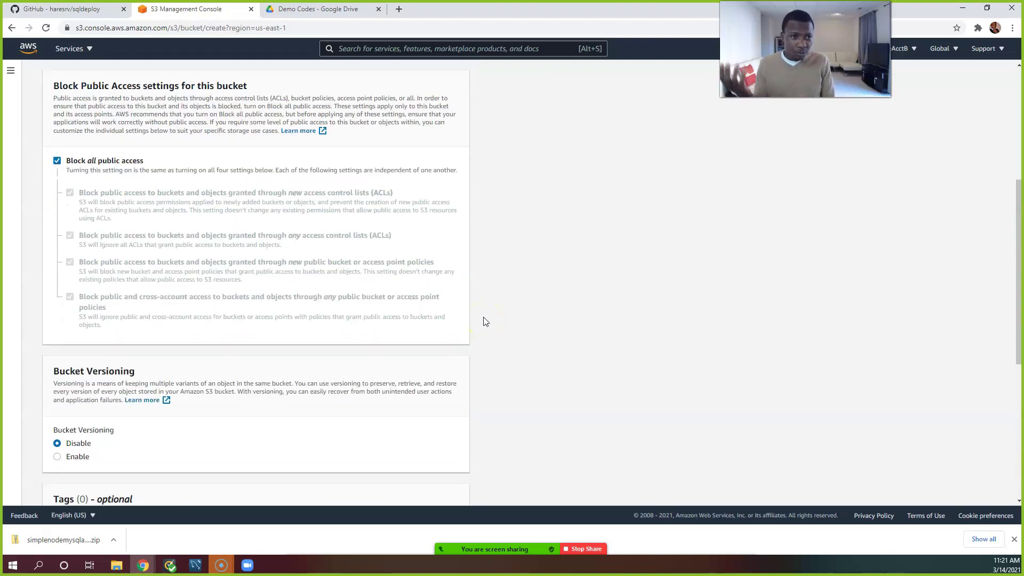
# Enable default server-side encryption for the new bucket with the Amazon S3 key (SSE-S3).
pyautogui.scroll(-5, 486, 322)
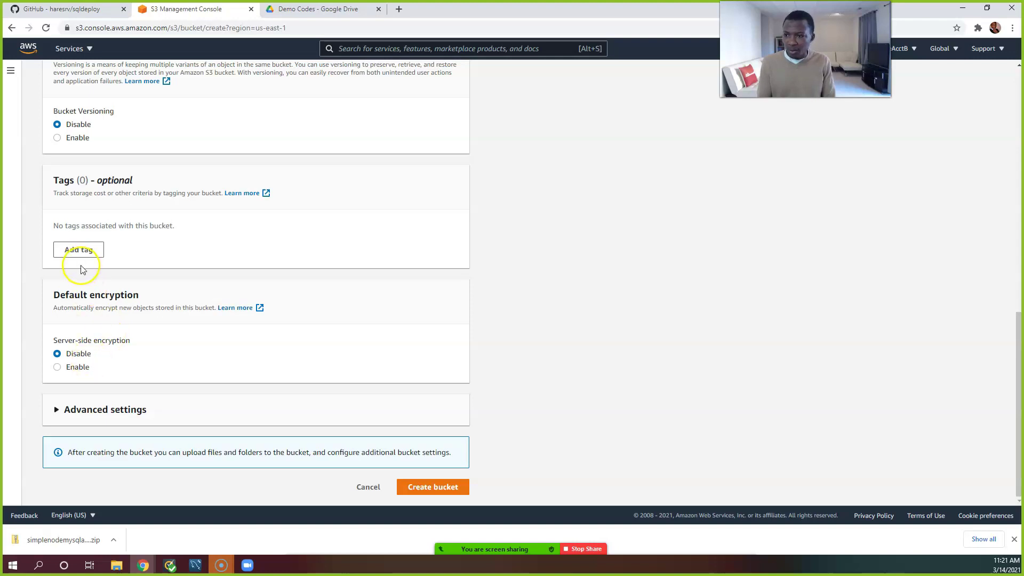
pyautogui.click(72, 367)
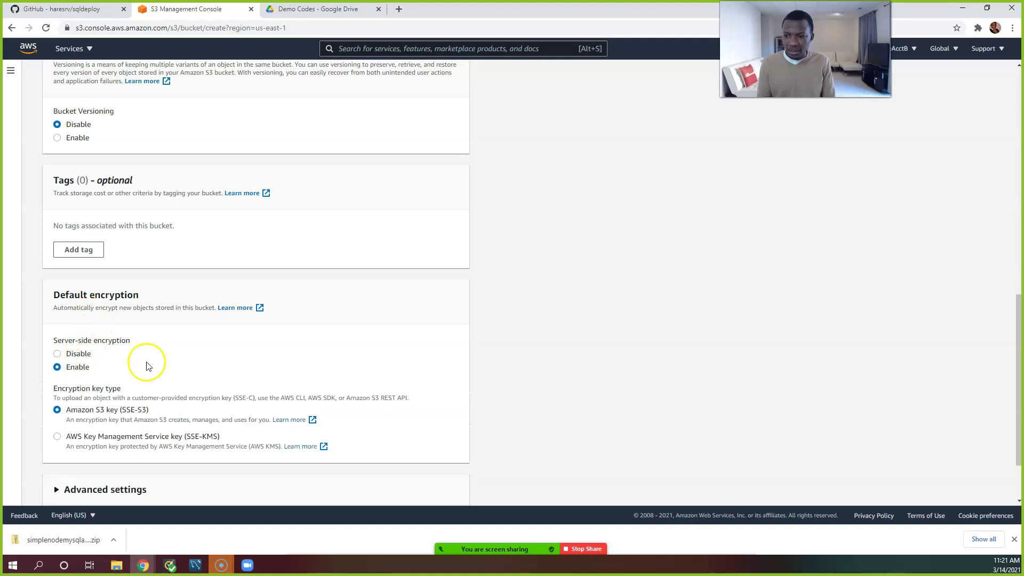
pyautogui.scroll(-3, 235, 355)
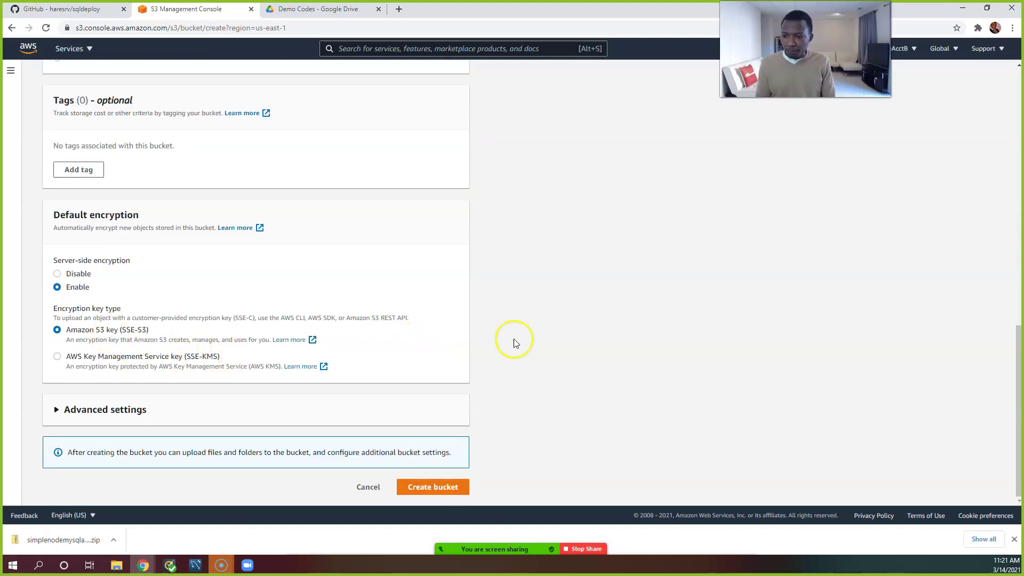
# Recheck the bucket name nodemysqlmk and create the bucket with the chosen settings.
pyautogui.scroll(15, 523, 352)
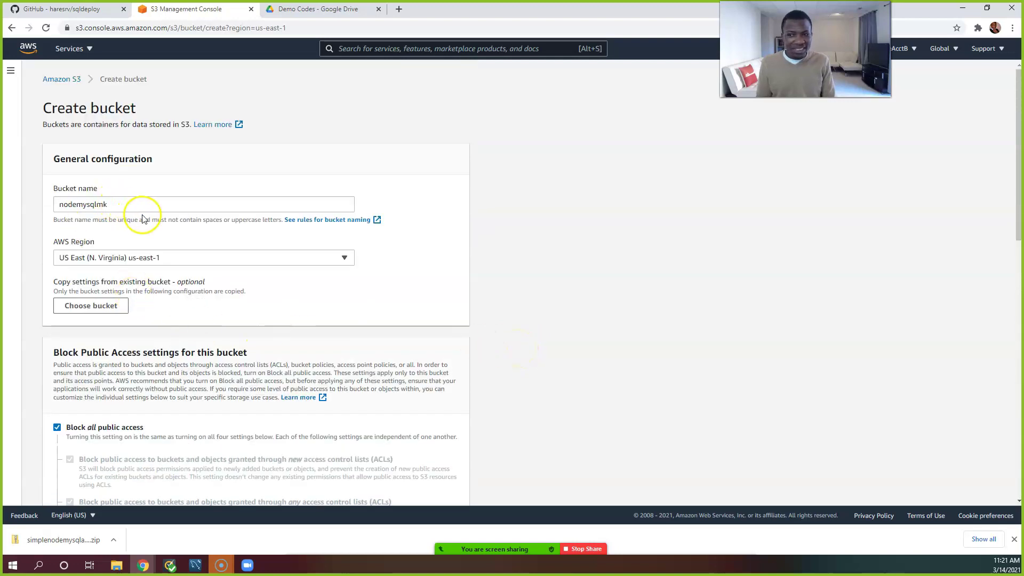
pyautogui.moveTo(118, 206); pyautogui.dragTo(57, 204)
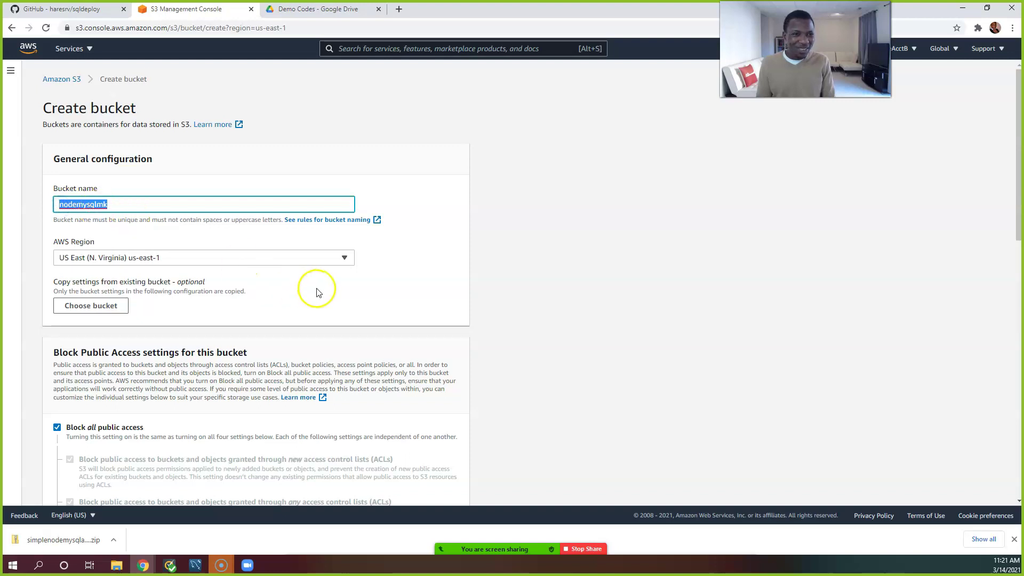
pyautogui.scroll(-5, 321, 292)
pyautogui.scroll(-7, 321, 292)
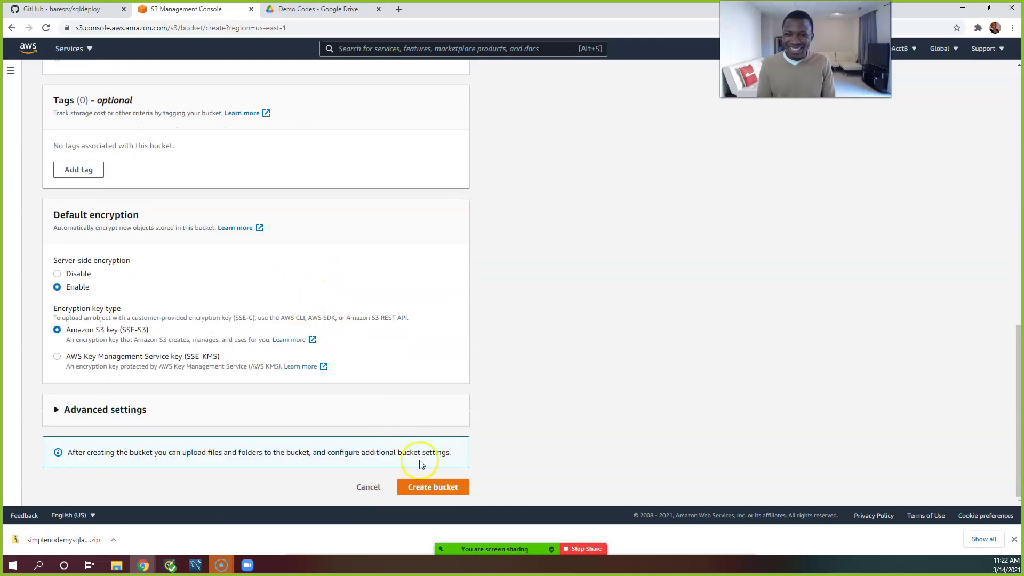
pyautogui.click(426, 488)
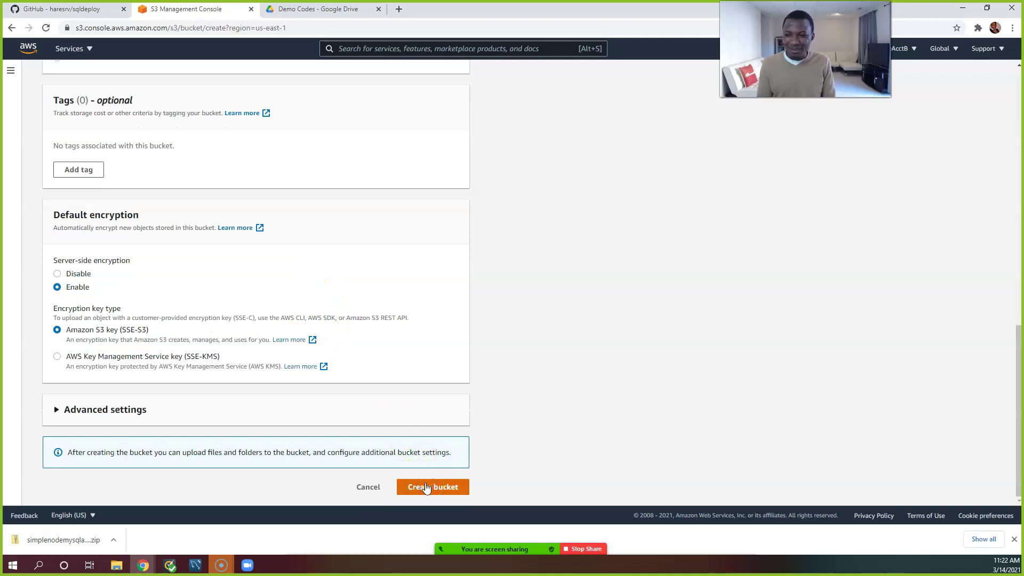
# Open the new nodemysqlmk bucket from the bucket list to reach its objects.
pyautogui.click(571, 366)
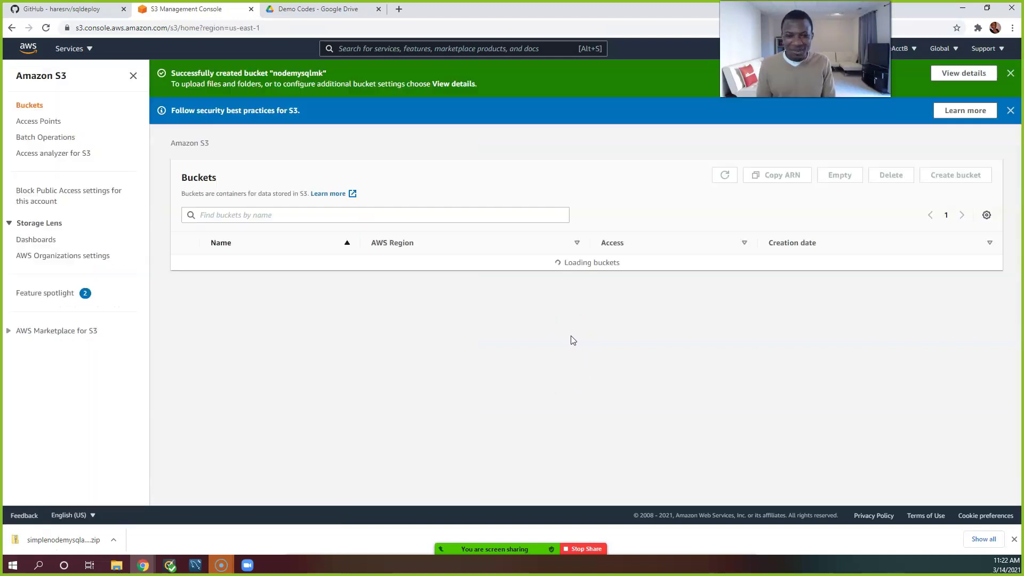
pyautogui.click(565, 337)
pyautogui.click(331, 316)
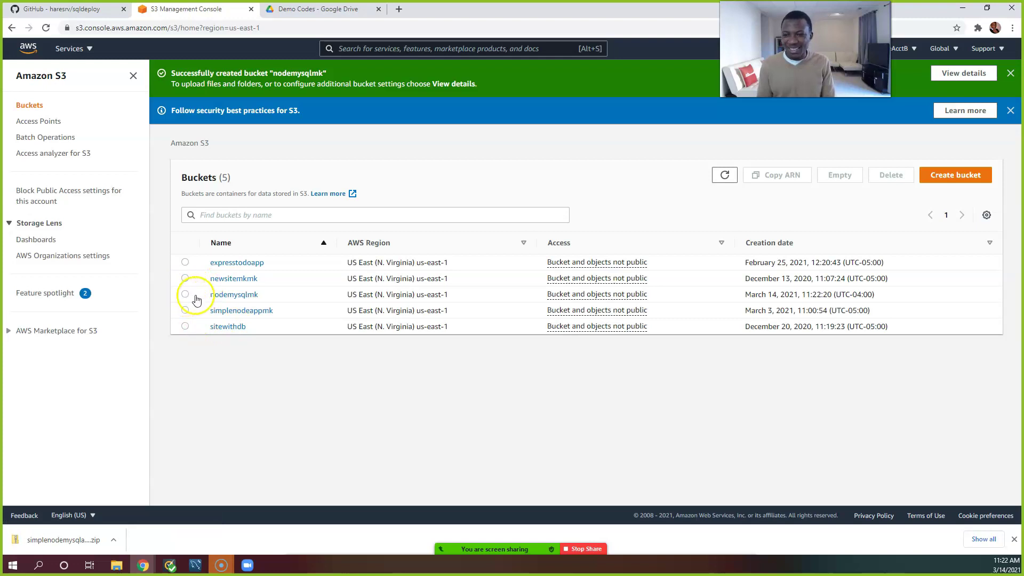
pyautogui.click(250, 301)
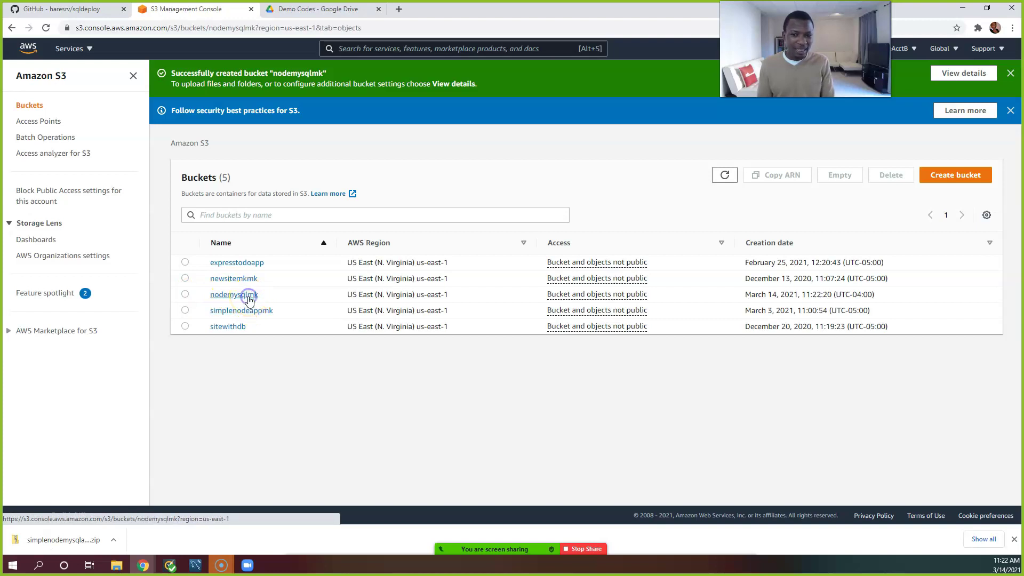
pyautogui.click(343, 304)
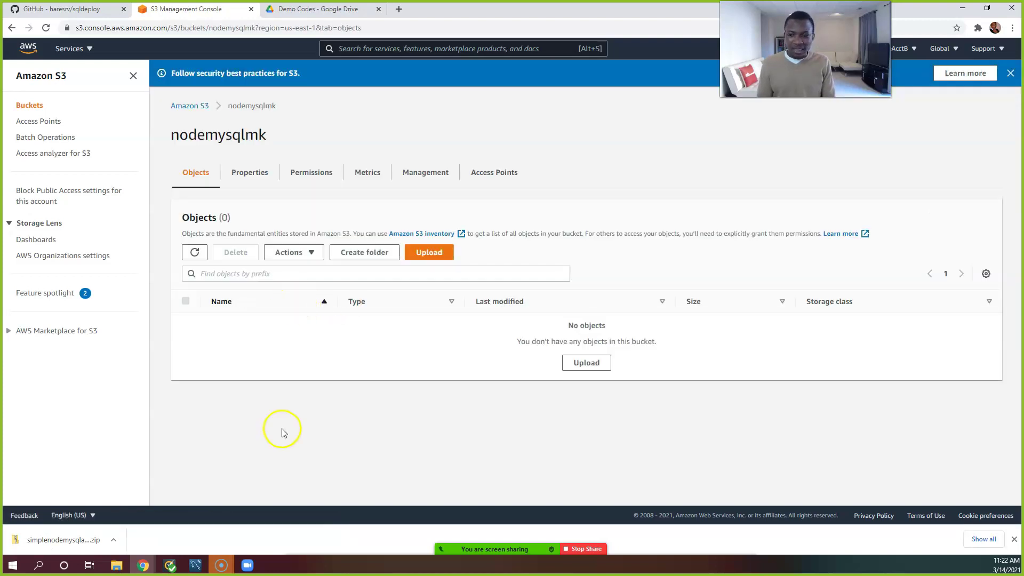
# Switch to File Explorer and open the simplenodemysqlapp folder under AWS Training > Source Code Examples, keeping the bucket page in view.
pyautogui.click(108, 568)
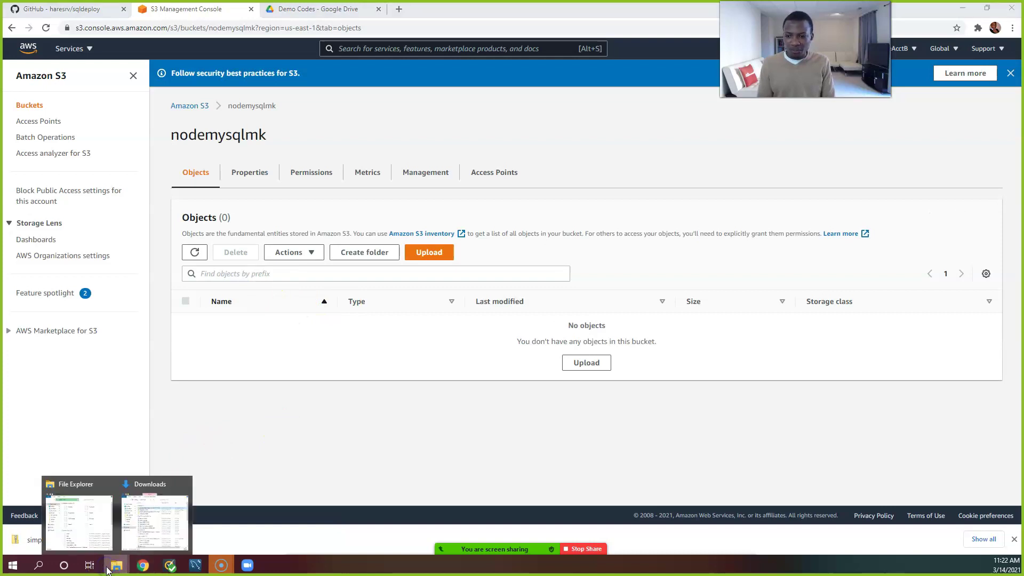
pyautogui.click(153, 518)
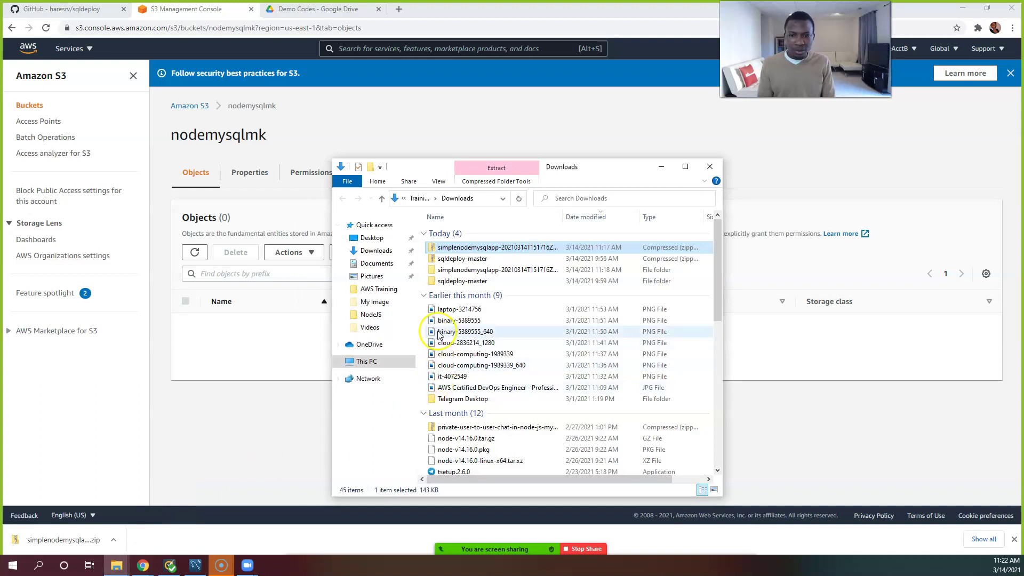
pyautogui.click(373, 289)
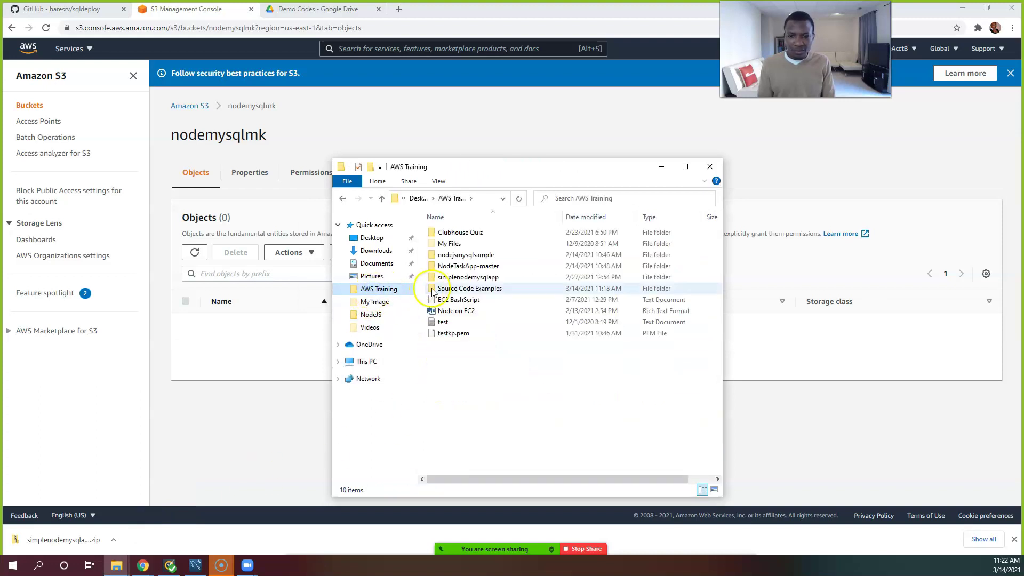
pyautogui.doubleClick(461, 288)
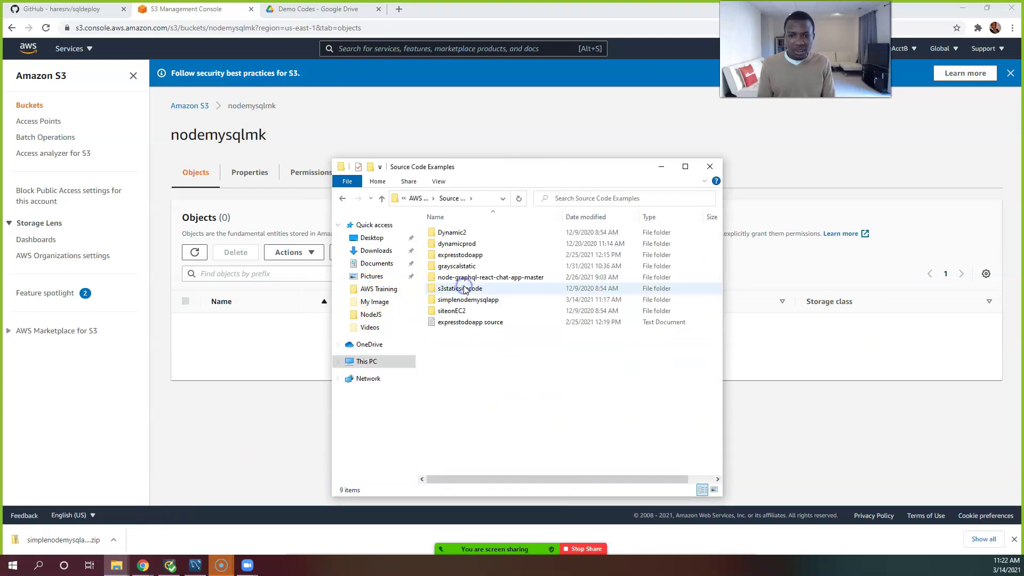
pyautogui.click(465, 300)
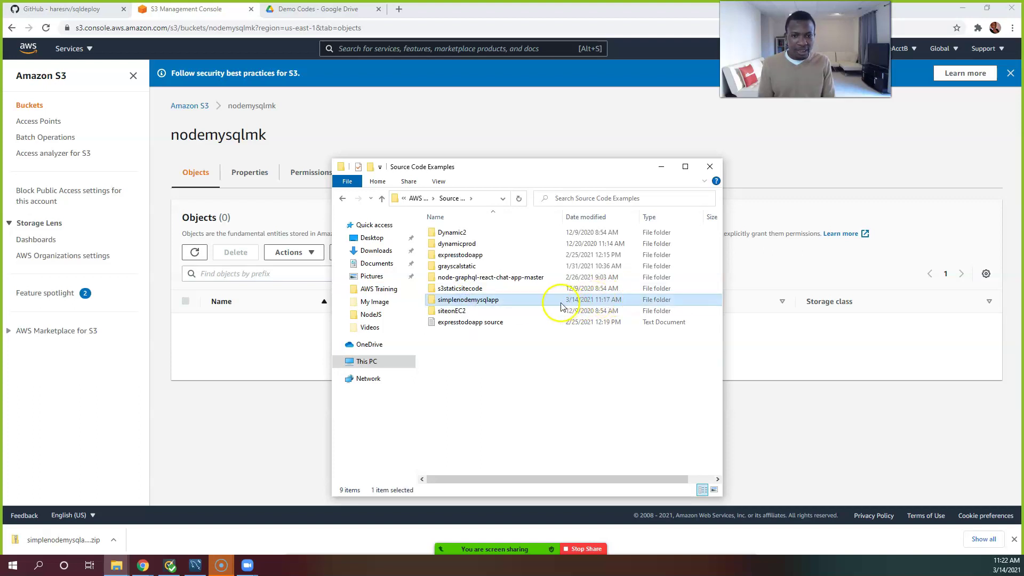
pyautogui.moveTo(475, 180); pyautogui.dragTo(743, 149)
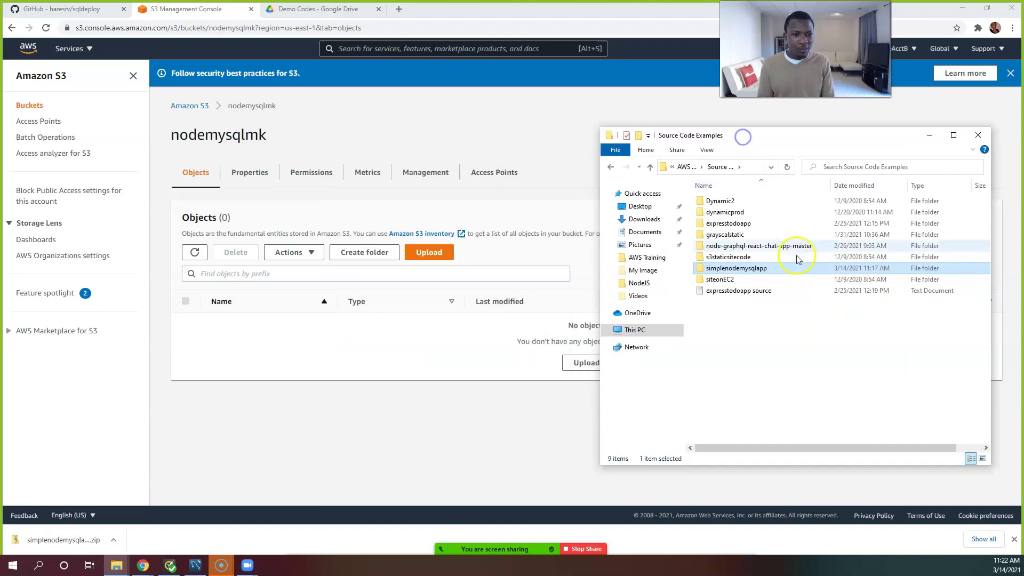
pyautogui.doubleClick(754, 270)
pyautogui.moveTo(750, 280)
pyautogui.mouseDown()
pyautogui.moveTo(697, 192)
pyautogui.moveTo(746, 282)
pyautogui.mouseUp()
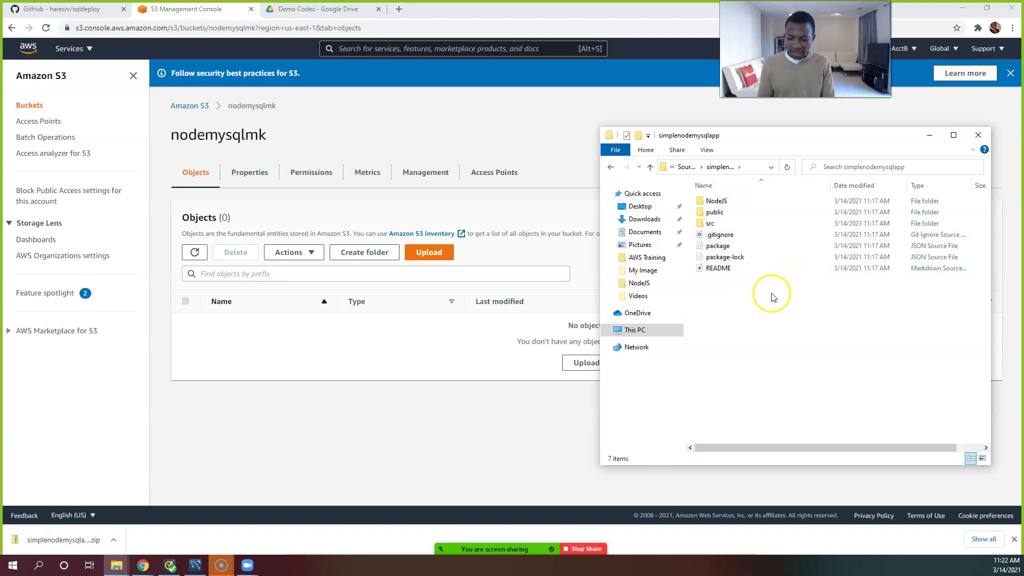
# Upload all files and folders from simplenodemysqlapp to the nodemysqlmk bucket and close the upload status.
pyautogui.hotkey('ctrl', 'a')
pyautogui.moveTo(768, 207); pyautogui.dragTo(419, 362)
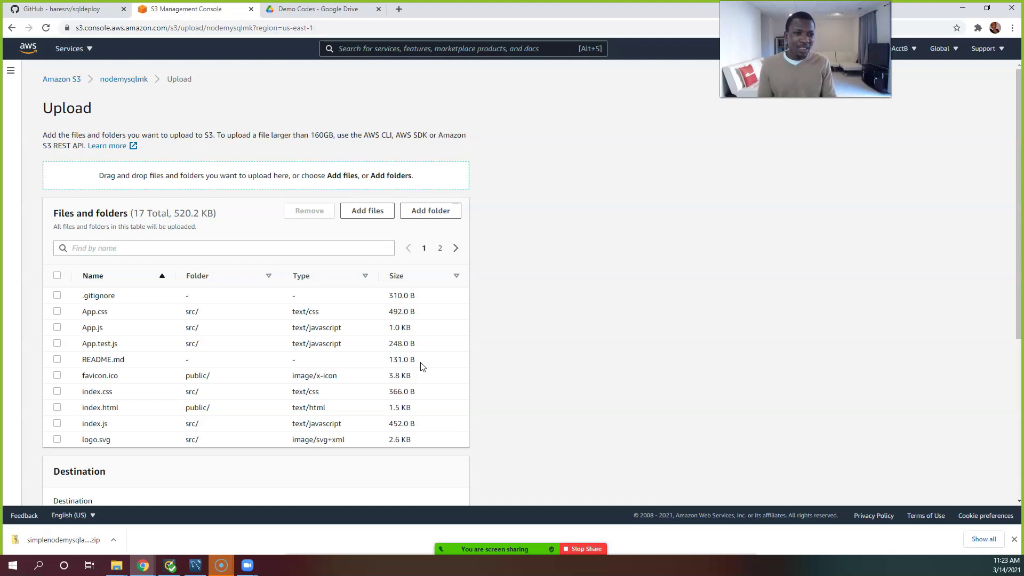
pyautogui.click(421, 366)
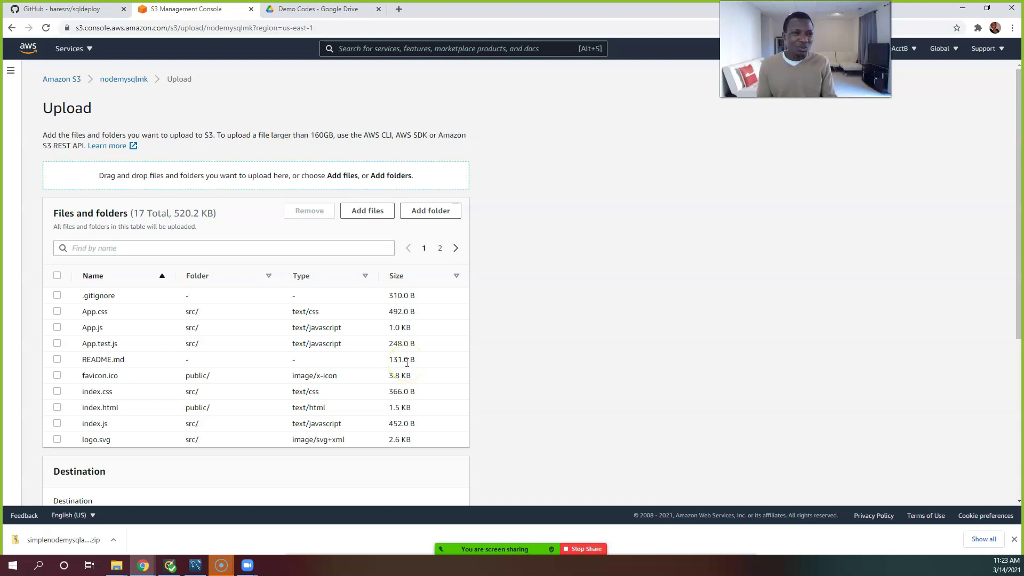
pyautogui.scroll(-5, 357, 299)
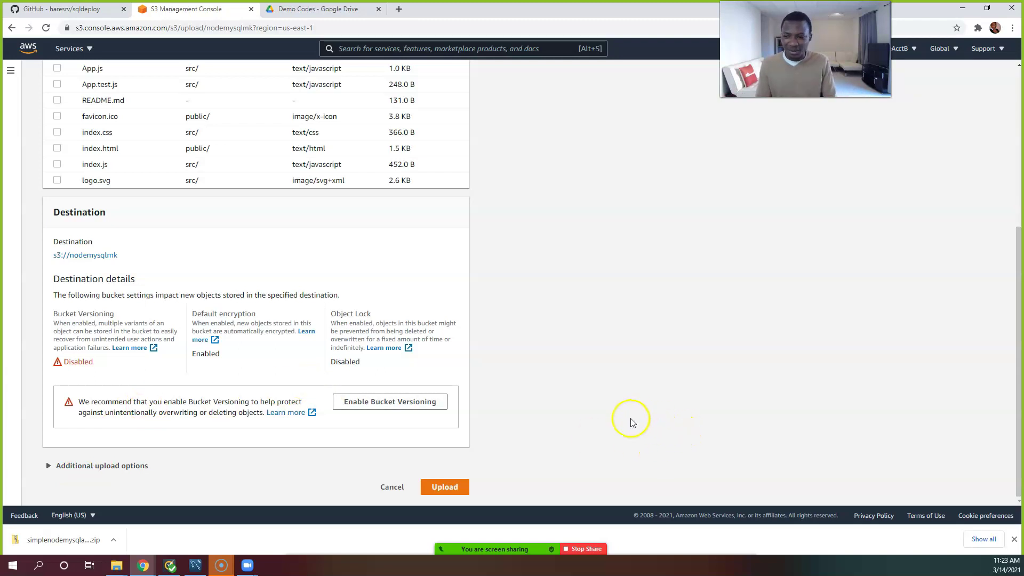
pyautogui.scroll(5, 647, 389)
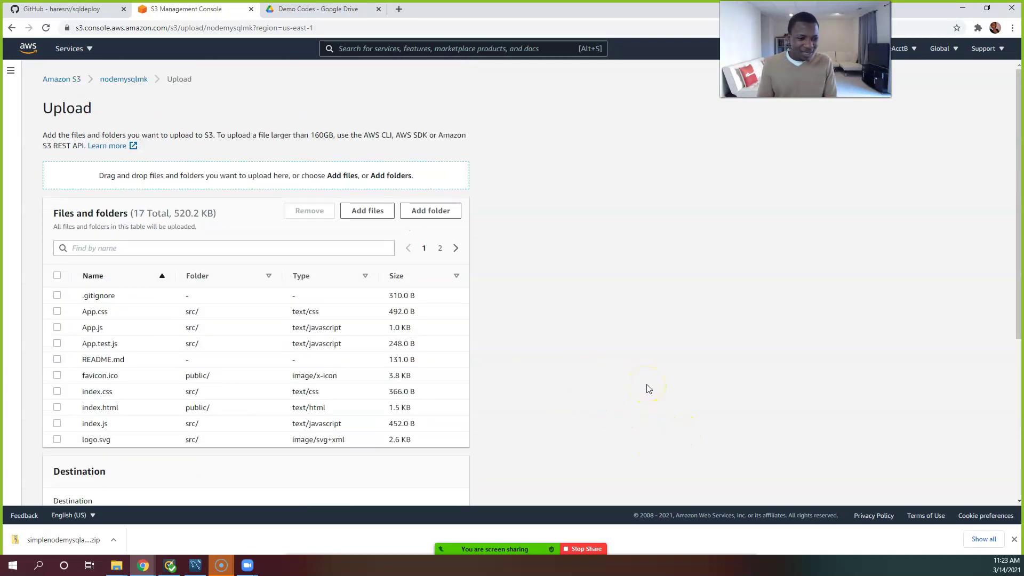
pyautogui.scroll(-5, 647, 389)
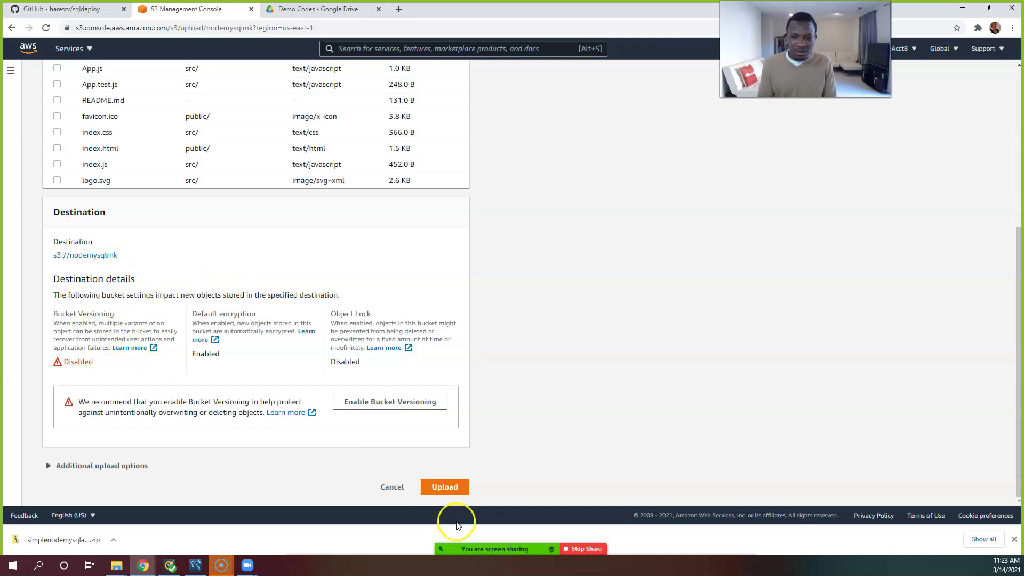
pyautogui.click(442, 495)
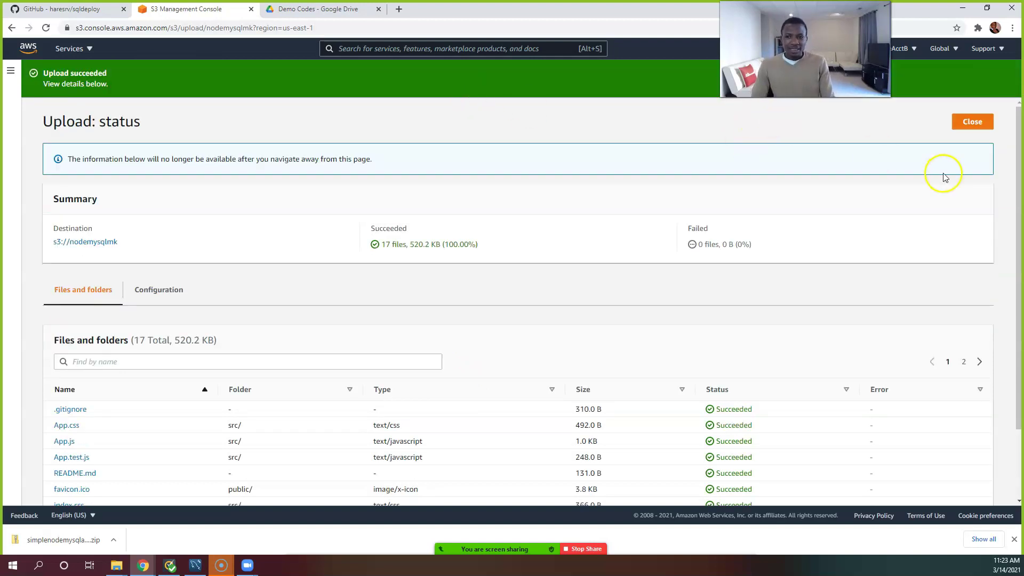
pyautogui.click(972, 121)
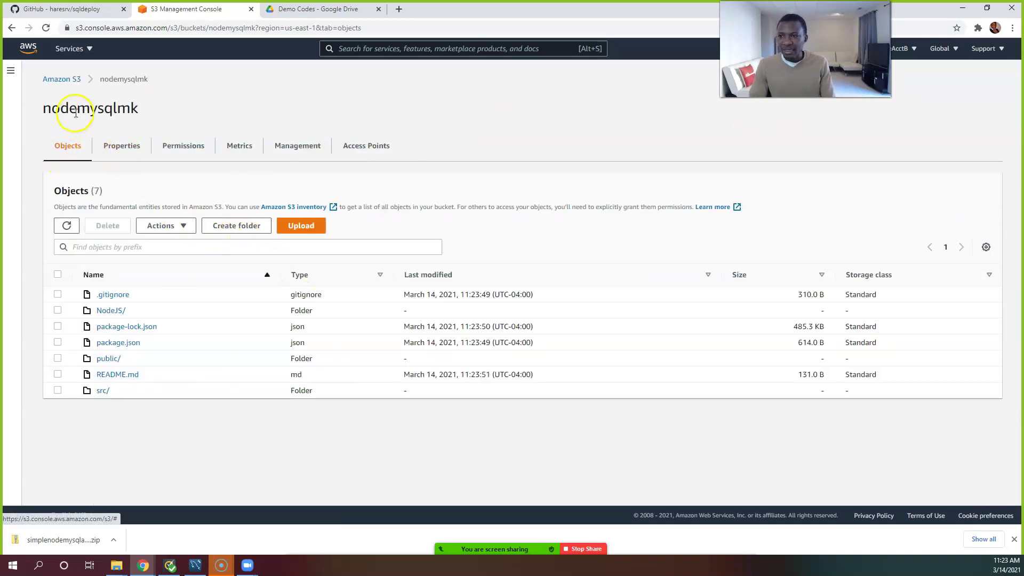
# Return to the S3 bucket list and reopen nodemysqlmk to check its uploaded objects.
pyautogui.click(61, 82)
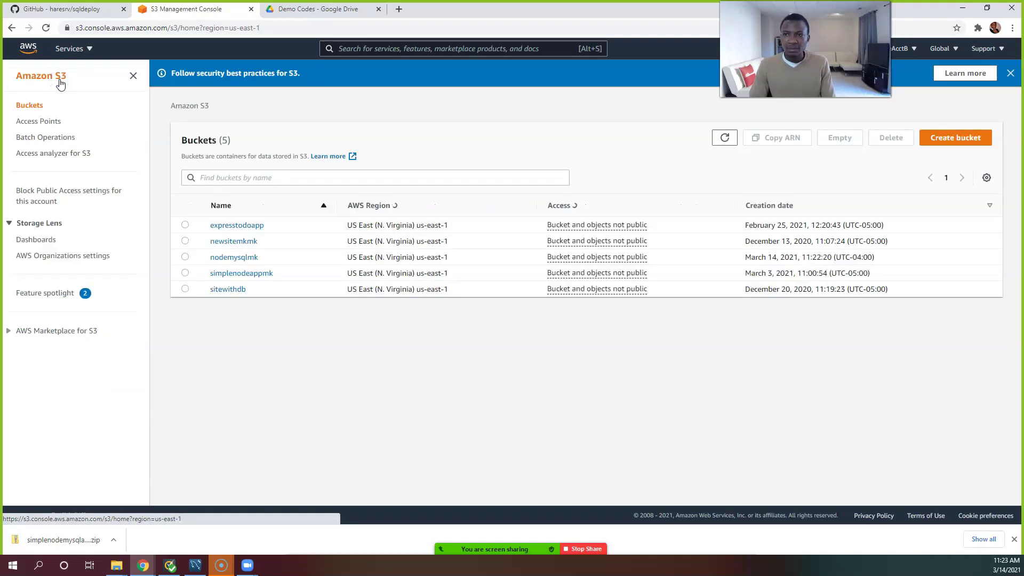
pyautogui.click(246, 260)
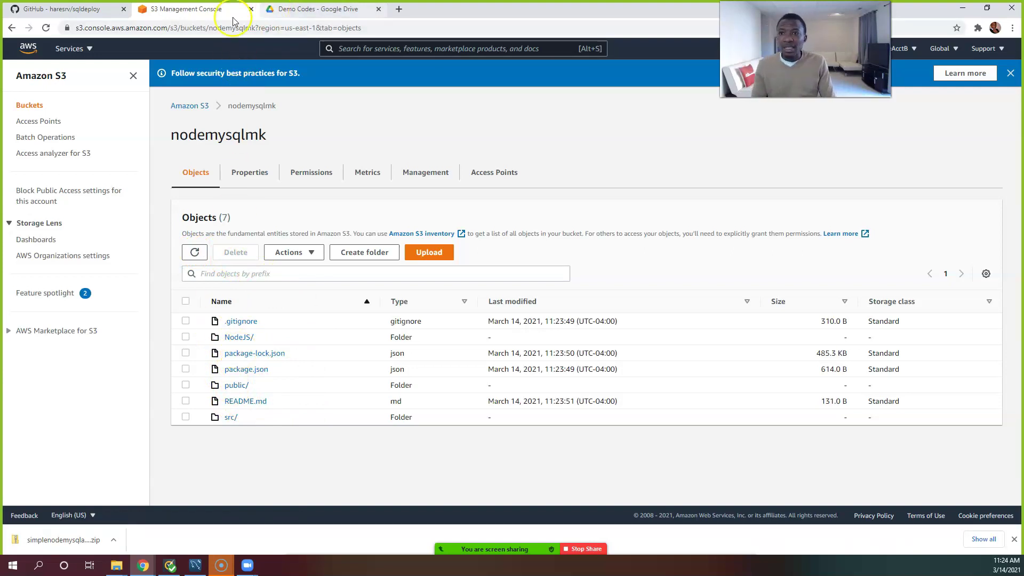
pyautogui.click(83, 49)
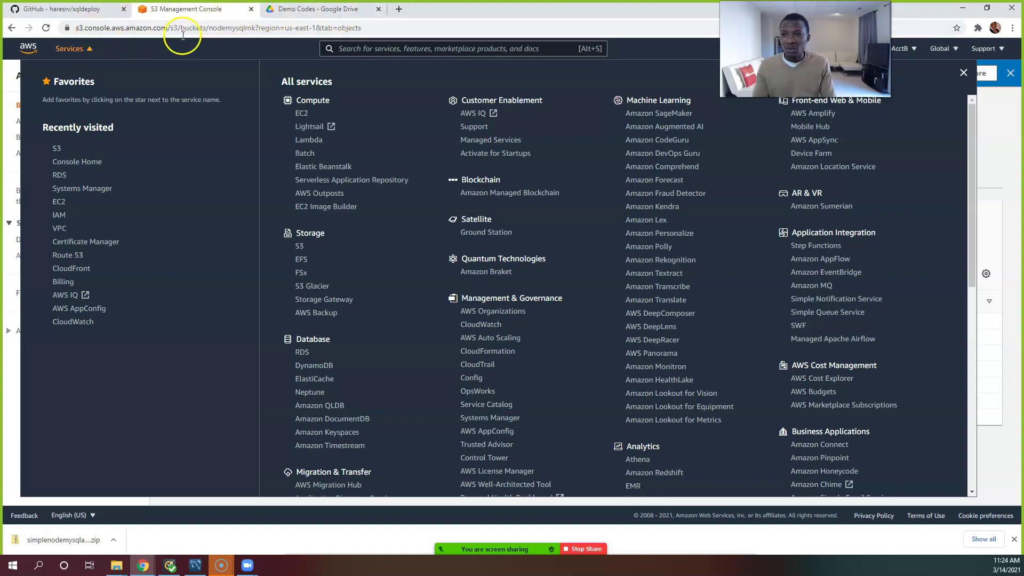
pyautogui.click(87, 49)
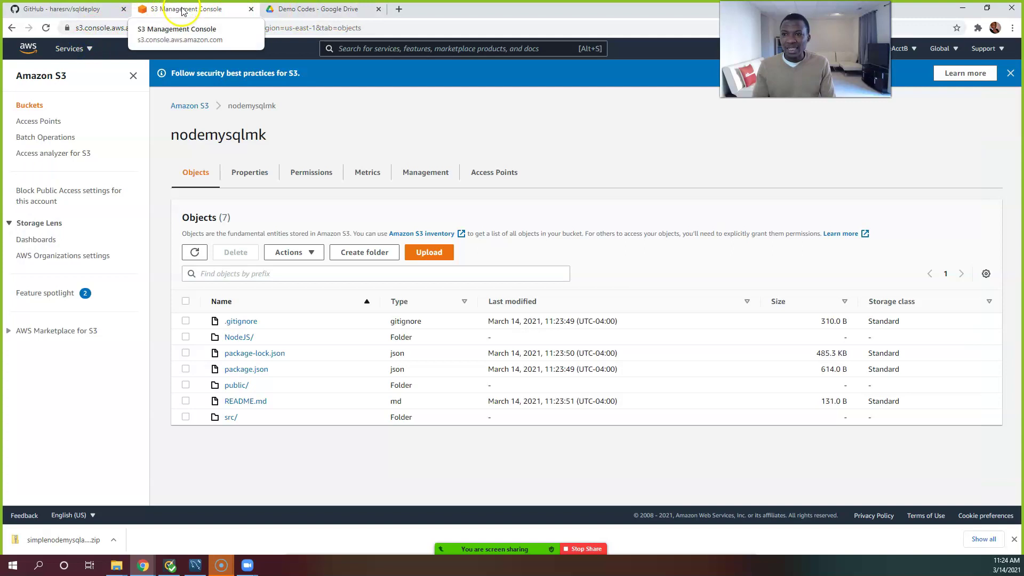
# Duplicate the S3 console browser tab and open the RDS service in the copy.
pyautogui.rightClick(181, 10)
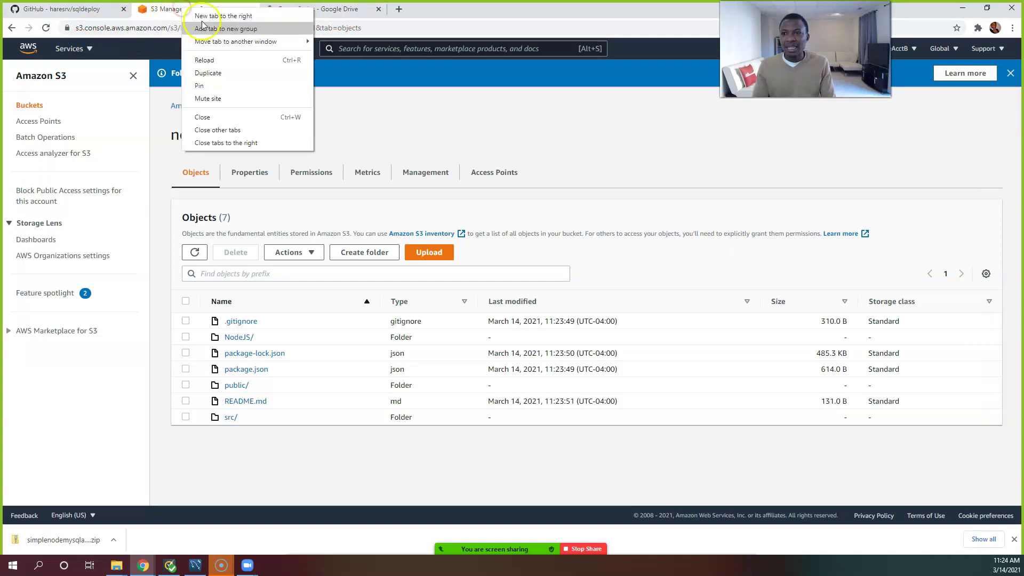
pyautogui.click(224, 73)
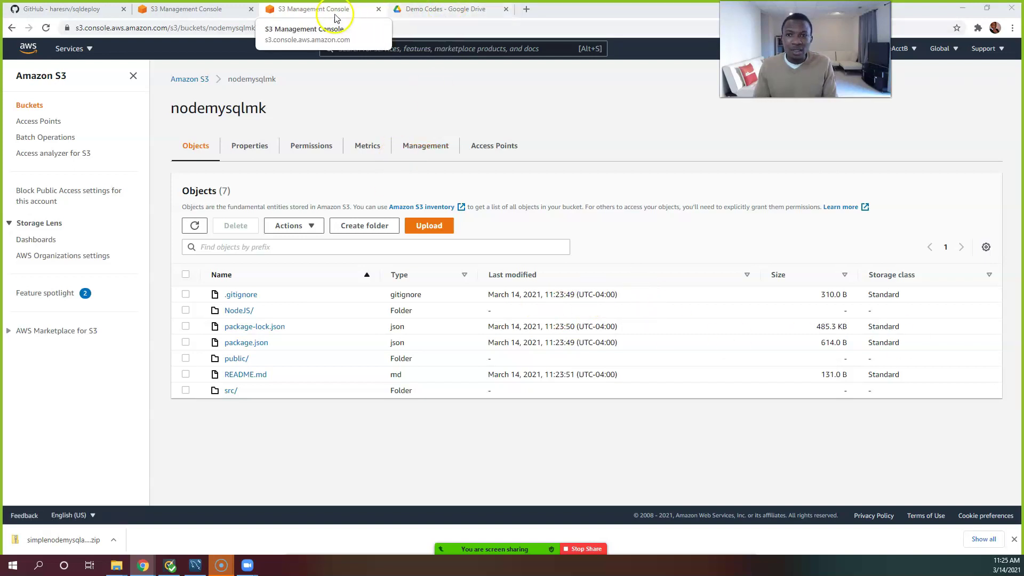
pyautogui.click(82, 48)
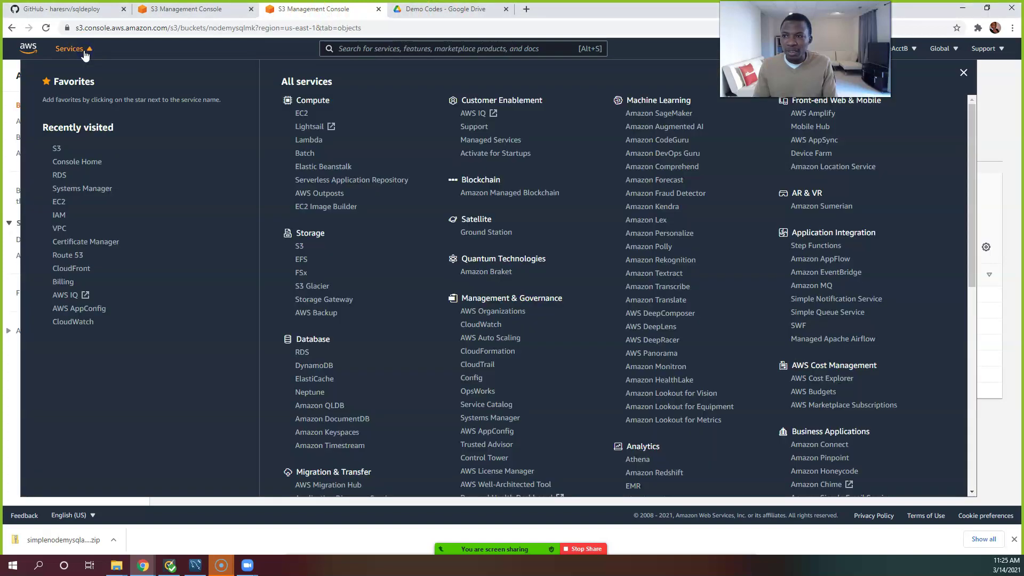
pyautogui.click(60, 176)
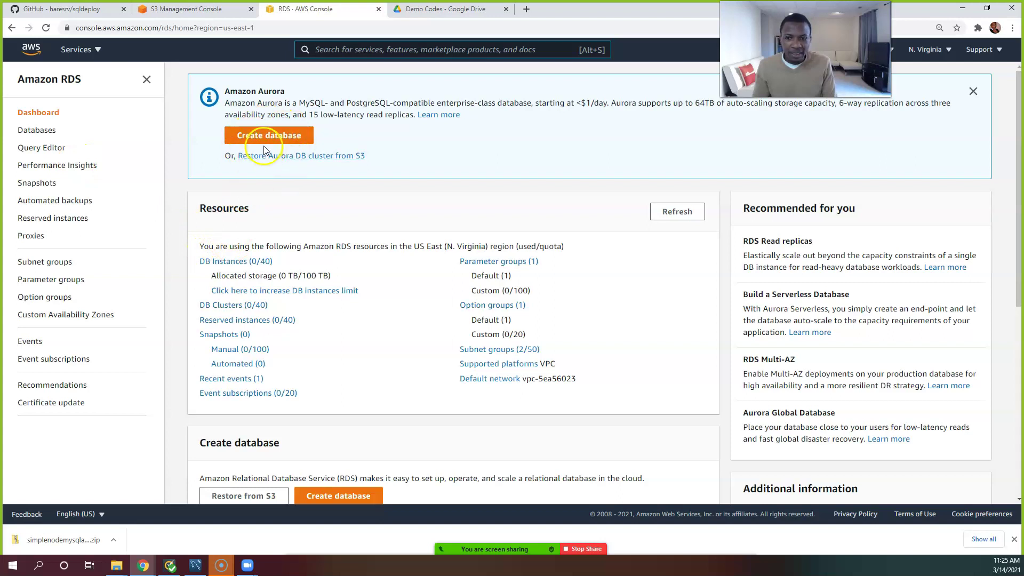
# Start a new RDS database from the databases list, using Standard create and the MySQL engine type.
pyautogui.click(40, 135)
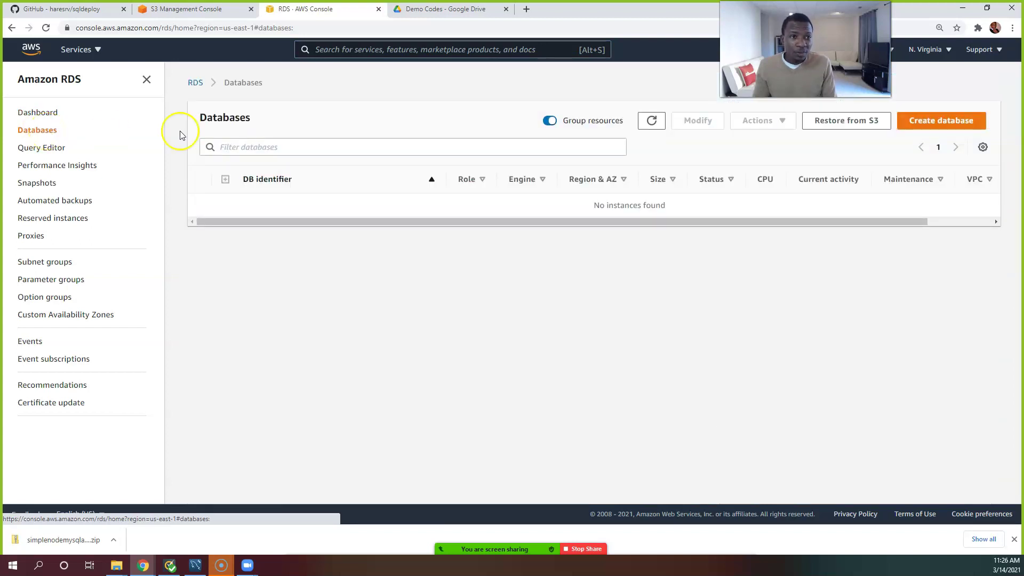
pyautogui.click(934, 126)
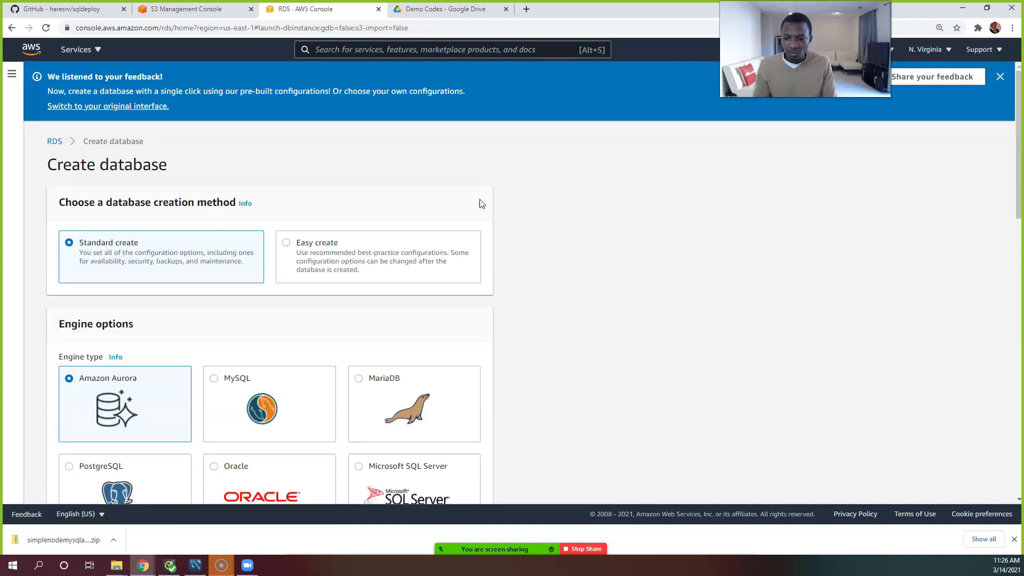
pyautogui.moveTo(114, 557)
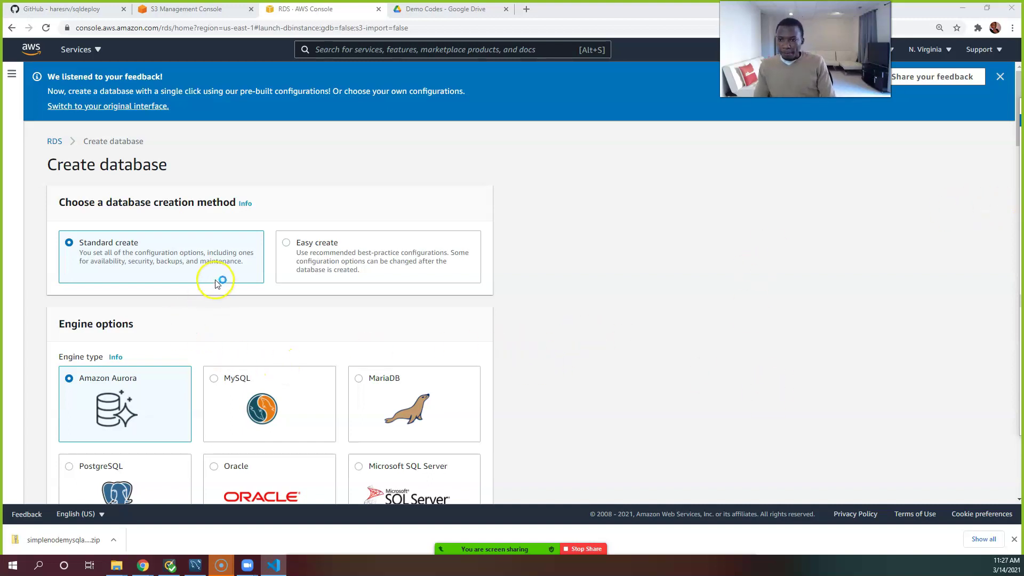
pyautogui.scroll(-1, 282, 270)
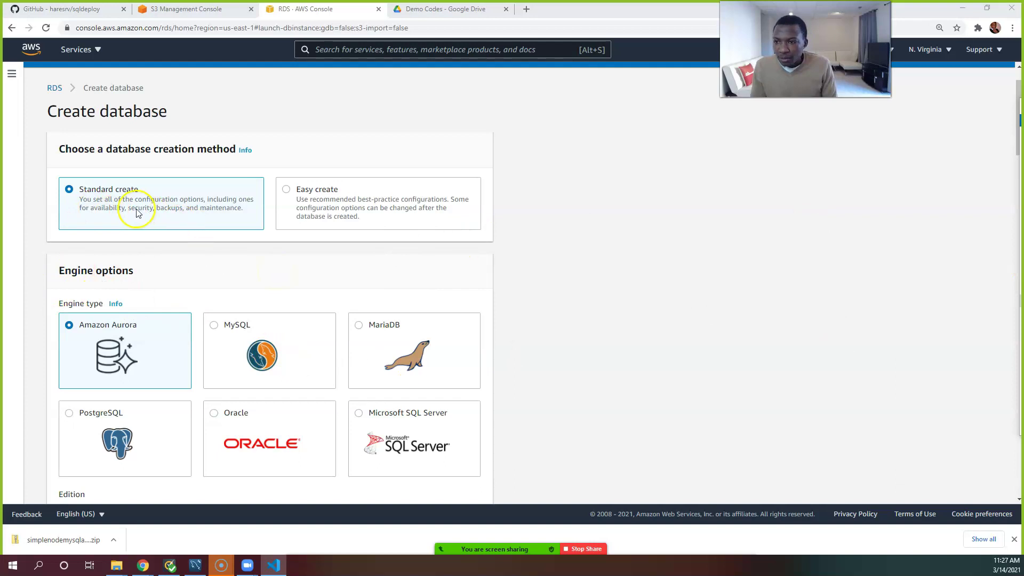
pyautogui.scroll(-2, 136, 213)
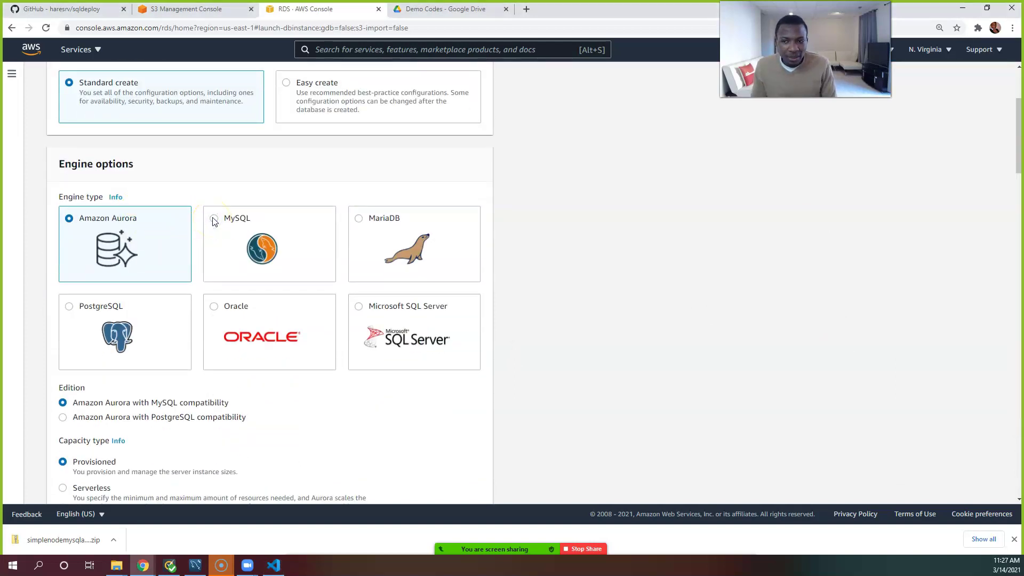
pyautogui.click(214, 219)
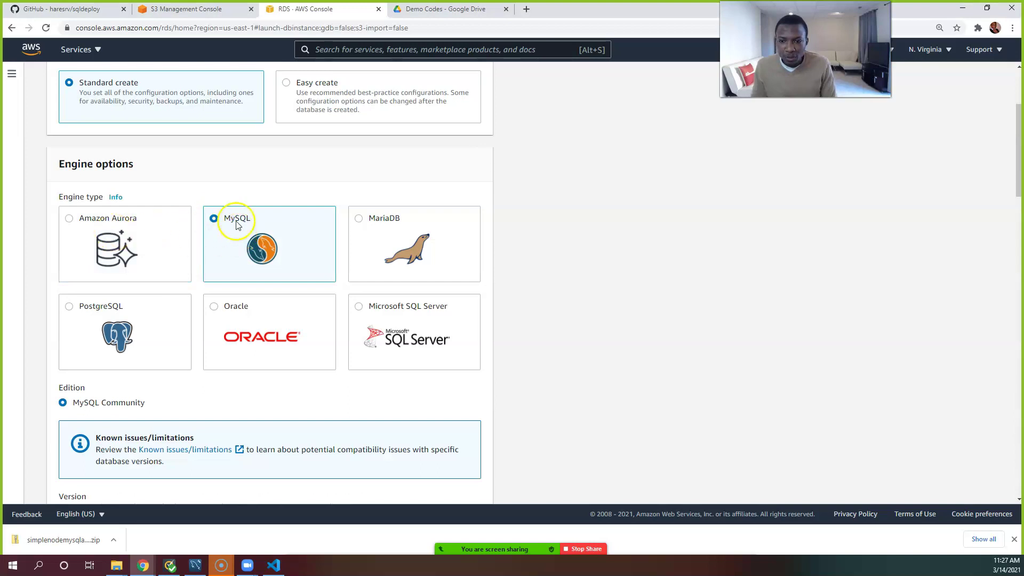
pyautogui.scroll(-1, 283, 249)
pyautogui.scroll(-2, 284, 249)
pyautogui.scroll(6, 283, 249)
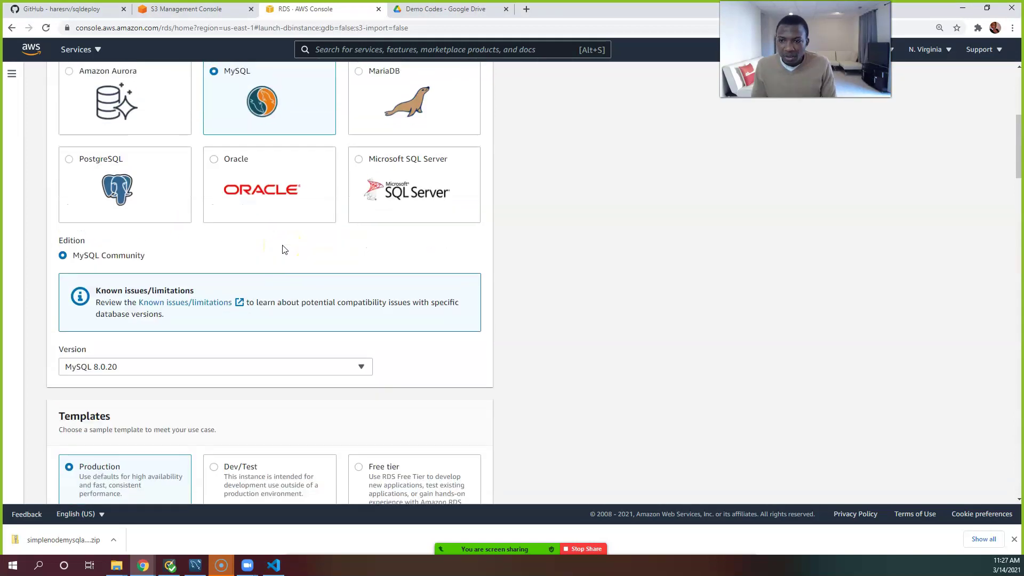
pyautogui.click(160, 255)
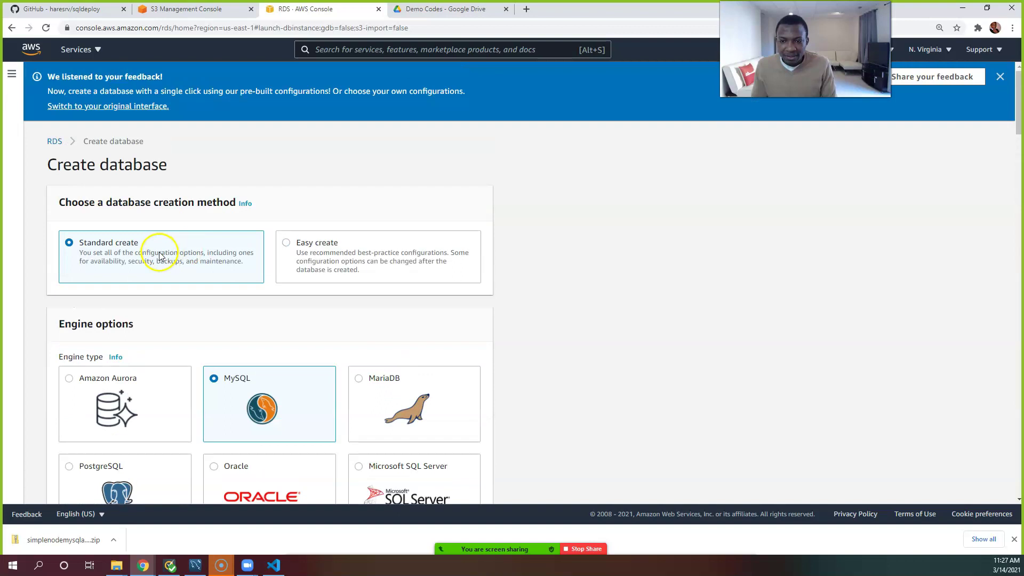
# Review the MySQL edition and version, and choose the Free tier template for the database.
pyautogui.scroll(-3, 214, 269)
pyautogui.scroll(-4, 229, 251)
pyautogui.scroll(-3, 231, 255)
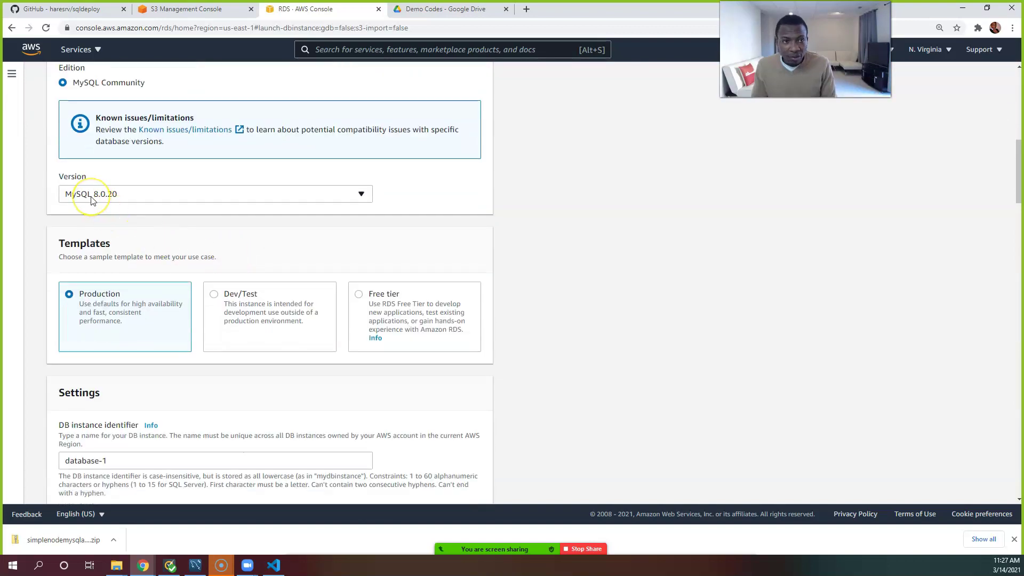
pyautogui.scroll(-1, 96, 205)
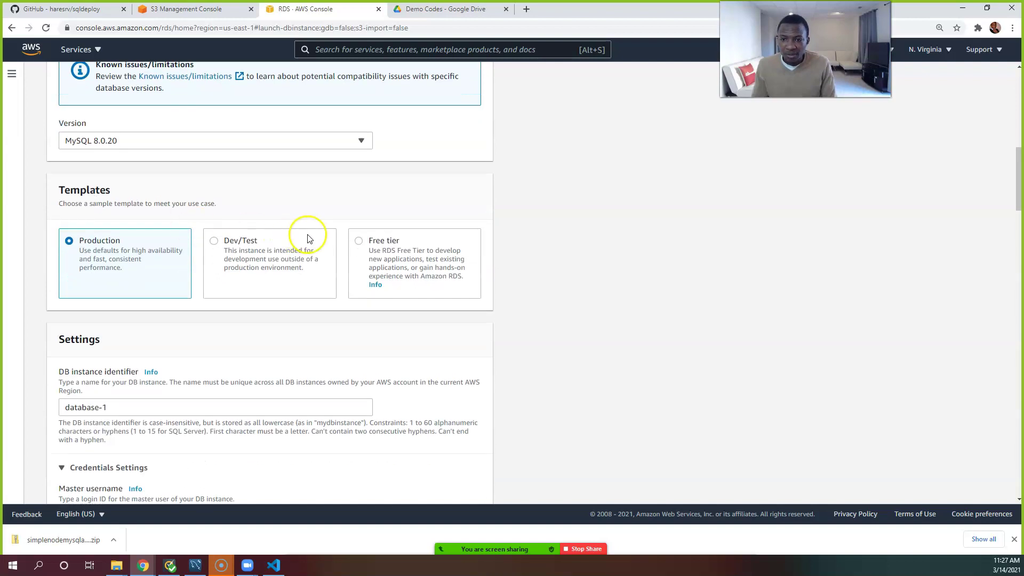
pyautogui.click(358, 243)
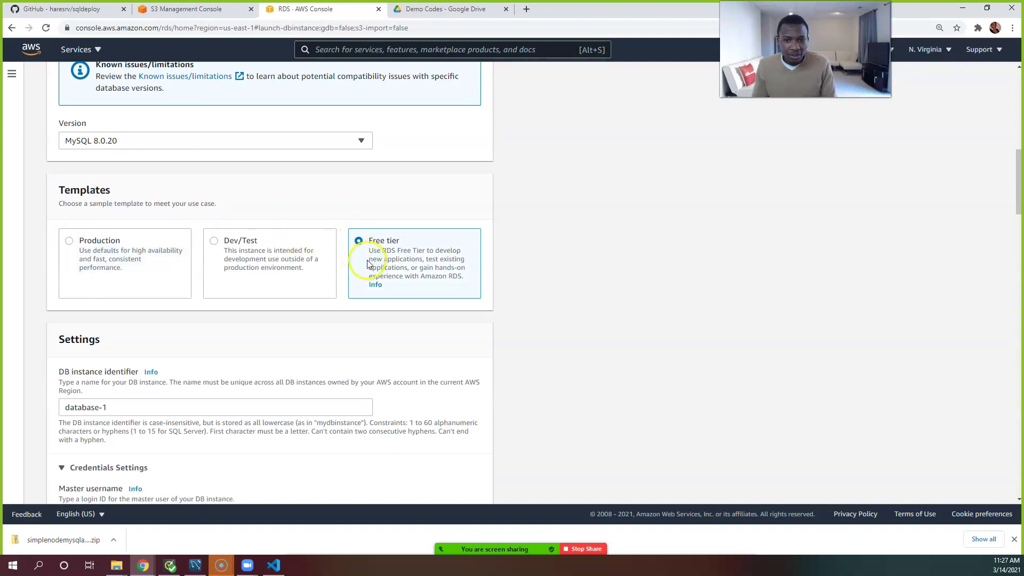
# Set the DB instance identifier to nodedb in the database settings.
pyautogui.scroll(-2, 366, 264)
pyautogui.scroll(-2, 367, 270)
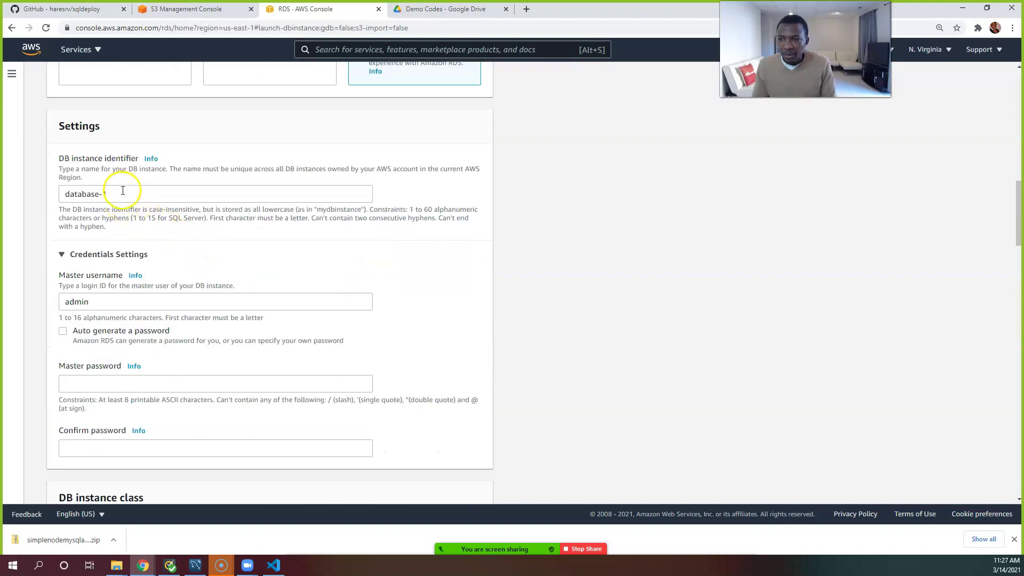
pyautogui.tripleClick(123, 190)
pyautogui.write('node')
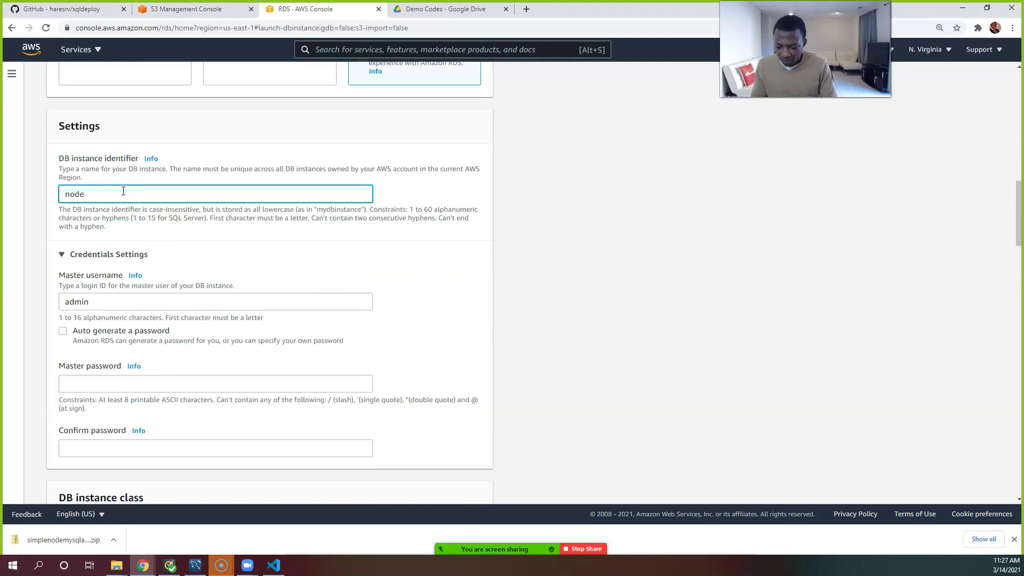
pyautogui.write('db')
pyautogui.click(125, 191)
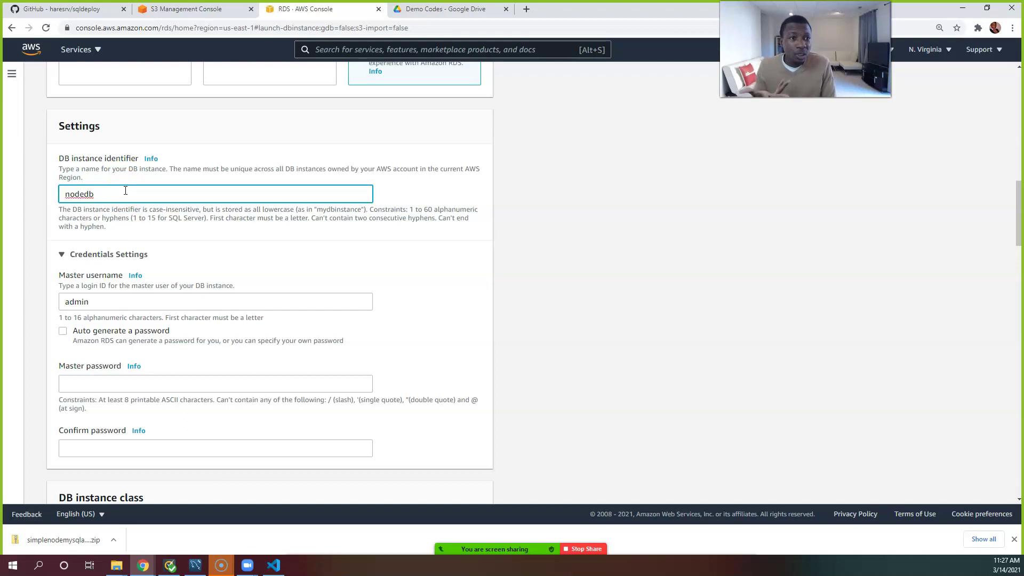
# Set the master username to adminmk in the credentials settings.
pyautogui.scroll(-1, 141, 251)
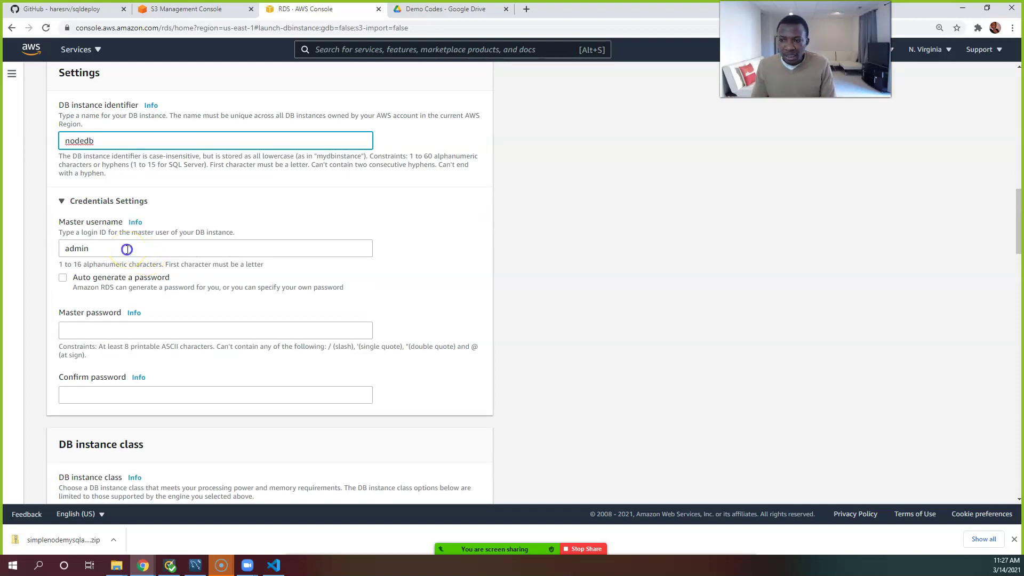
pyautogui.click(129, 249)
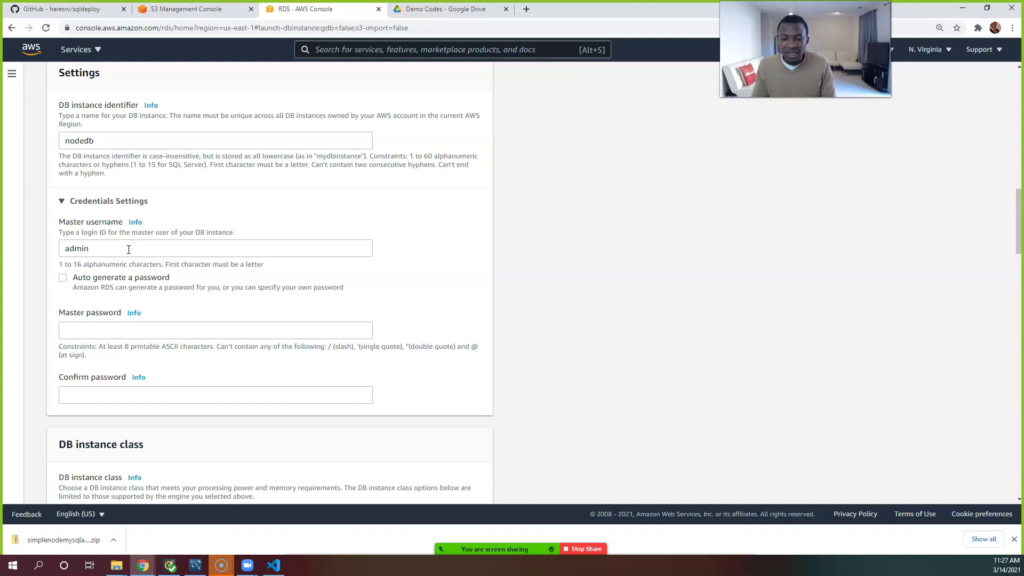
pyautogui.click(129, 249)
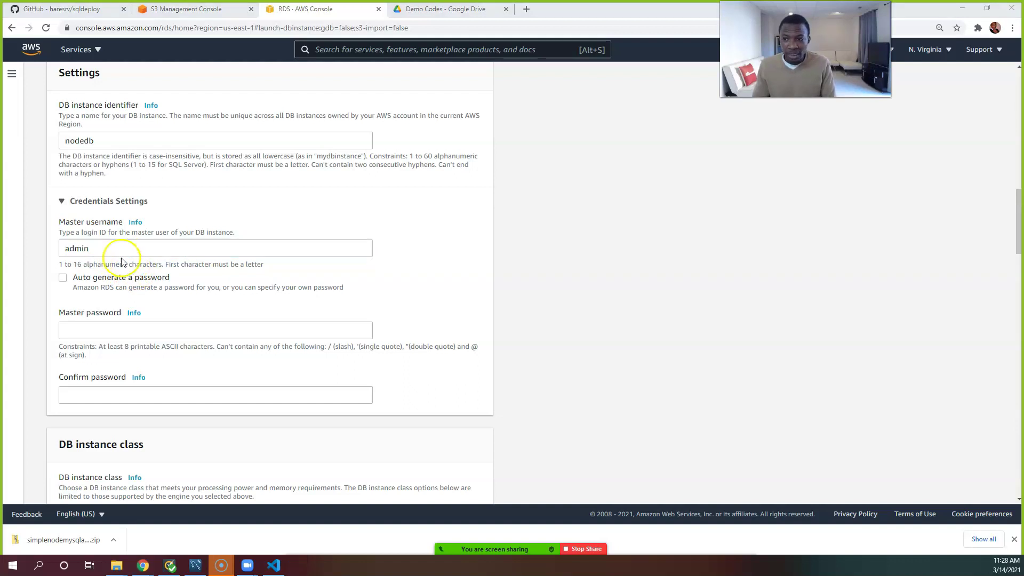
pyautogui.click(104, 250)
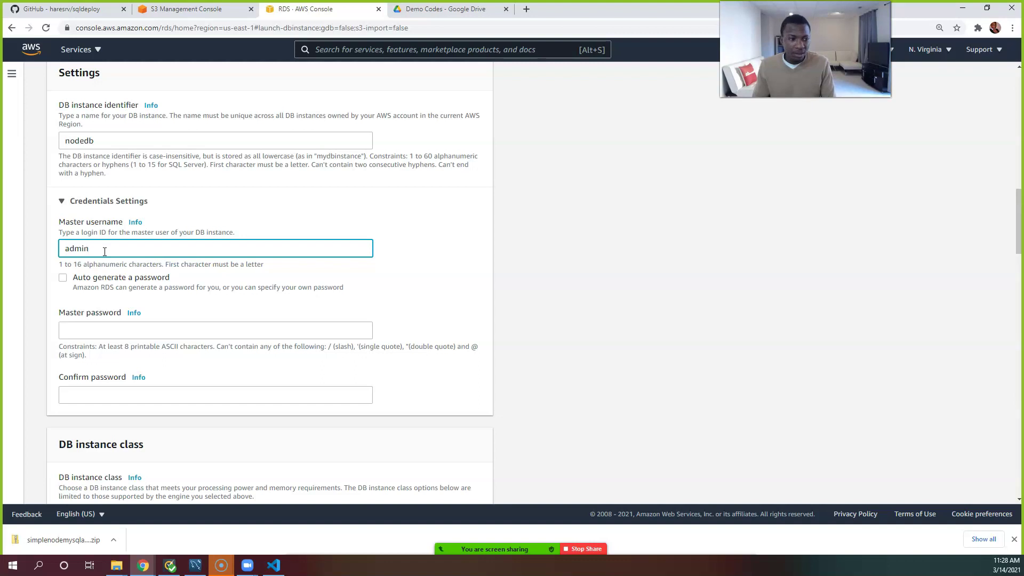
pyautogui.write('mk')
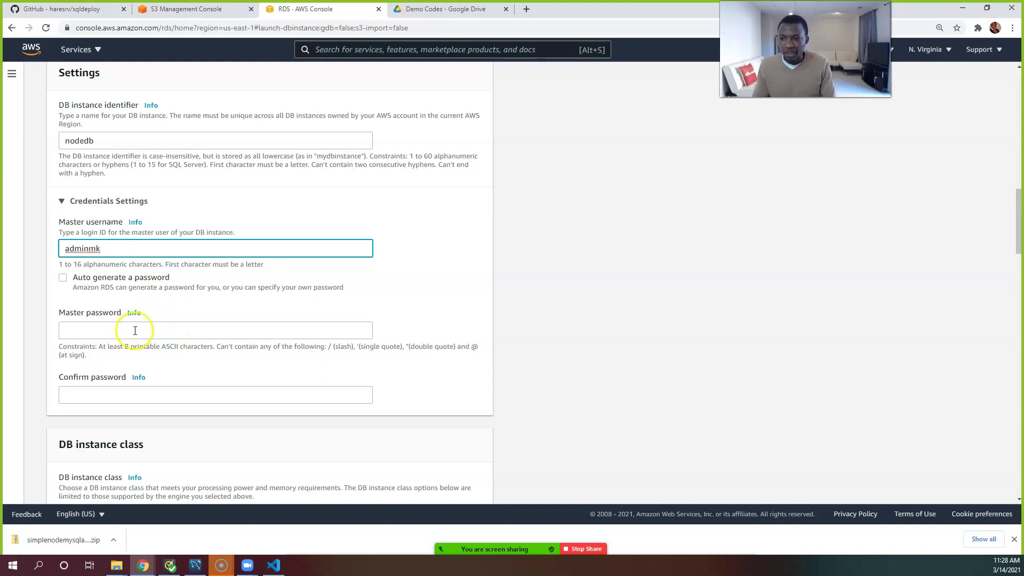
# Enter the master password for the database and repeat it in the confirmation field.
pyautogui.click(121, 333)
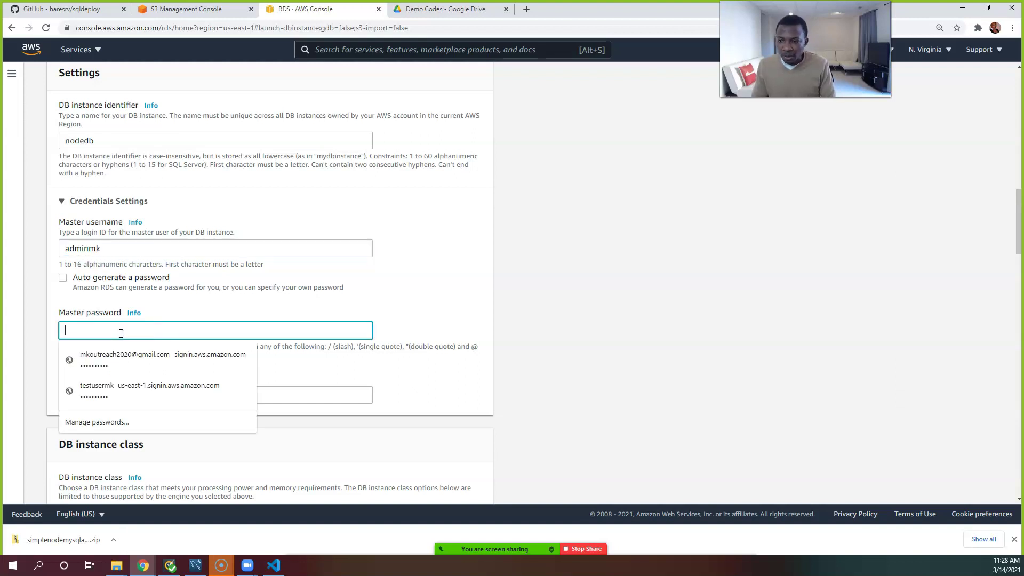
pyautogui.write('•')
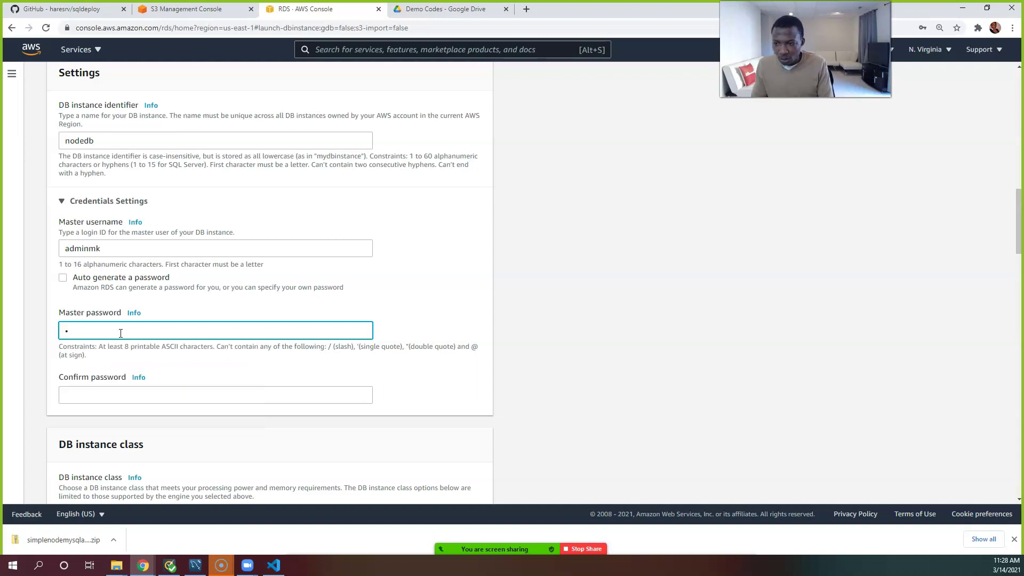
pyautogui.click(192, 332)
pyautogui.write('••')
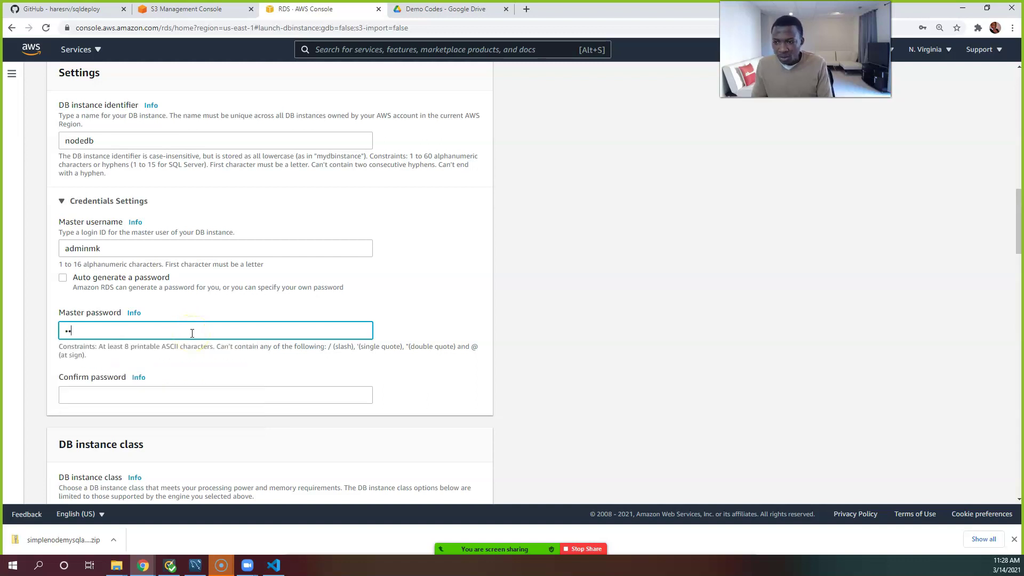
pyautogui.write('••••')
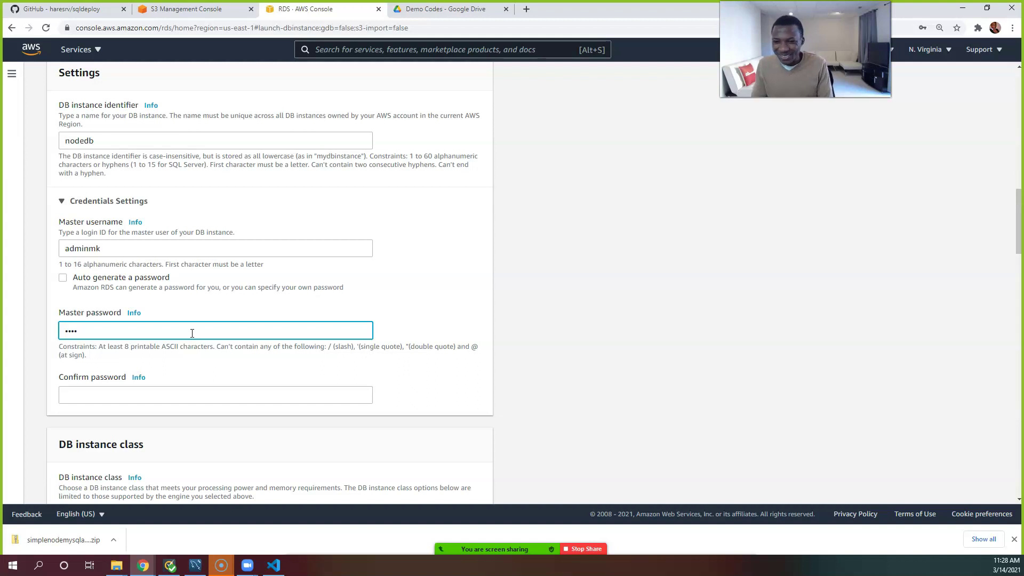
pyautogui.press('BackSpace')
pyautogui.press('BackSpace')
pyautogui.press('BackSpace')
pyautogui.write('•••••••••')
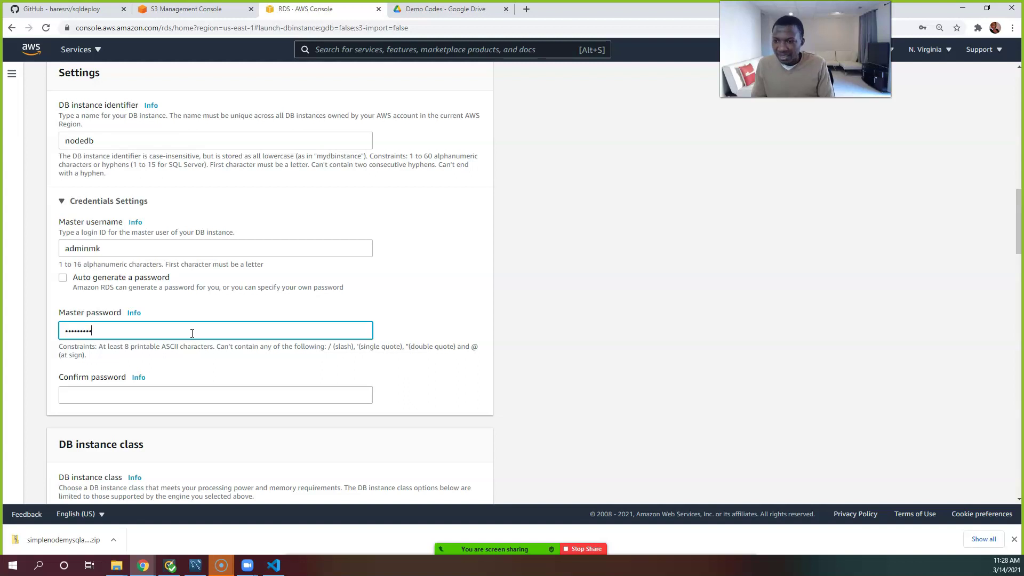
pyautogui.click(166, 392)
pyautogui.write('•••••••••')
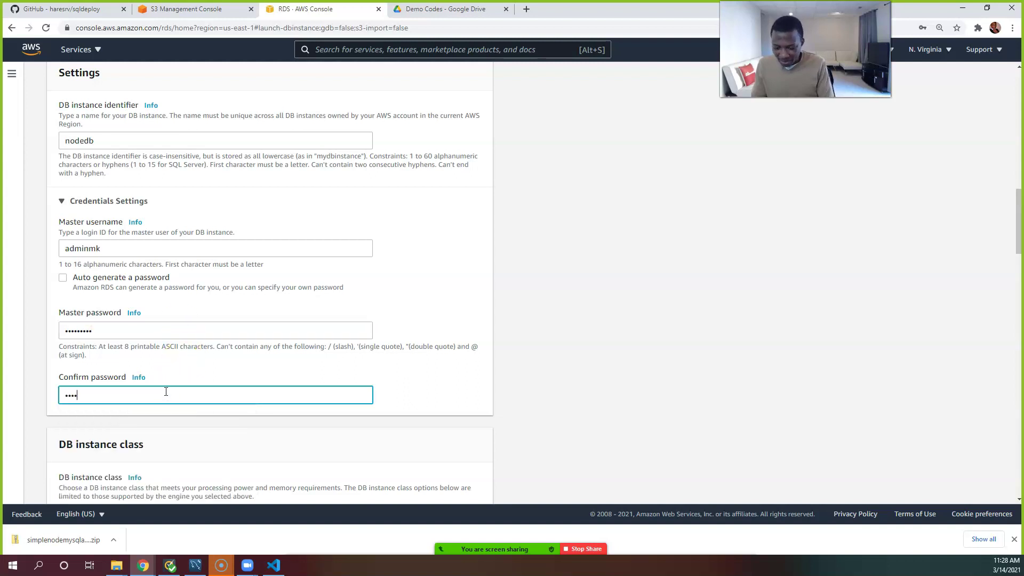
pyautogui.click(254, 311)
# Review the DB instance class options, including the burstable class selection and its instance size.
pyautogui.scroll(-1, 327, 355)
pyautogui.scroll(-1, 326, 355)
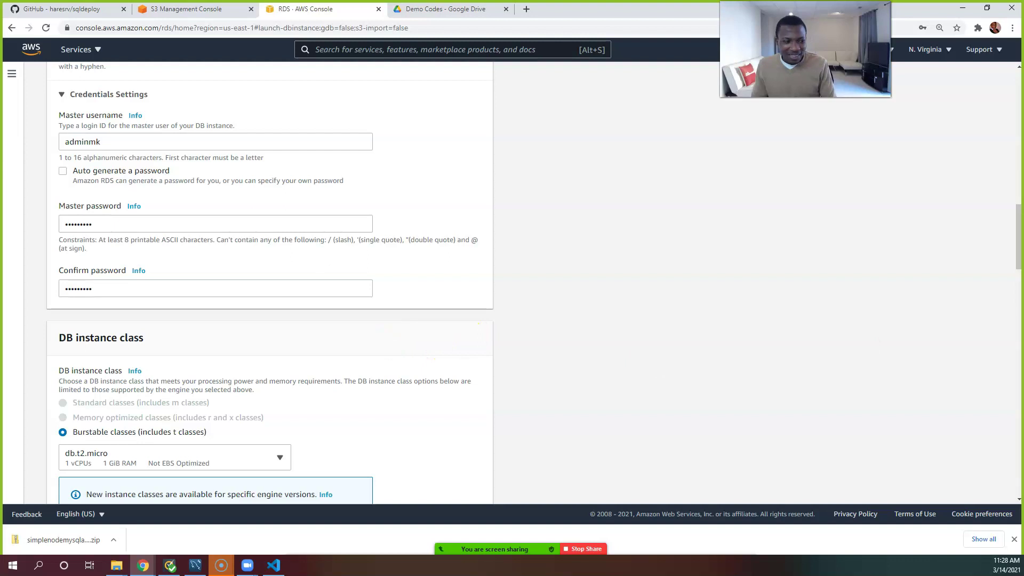
pyautogui.click(799, 59)
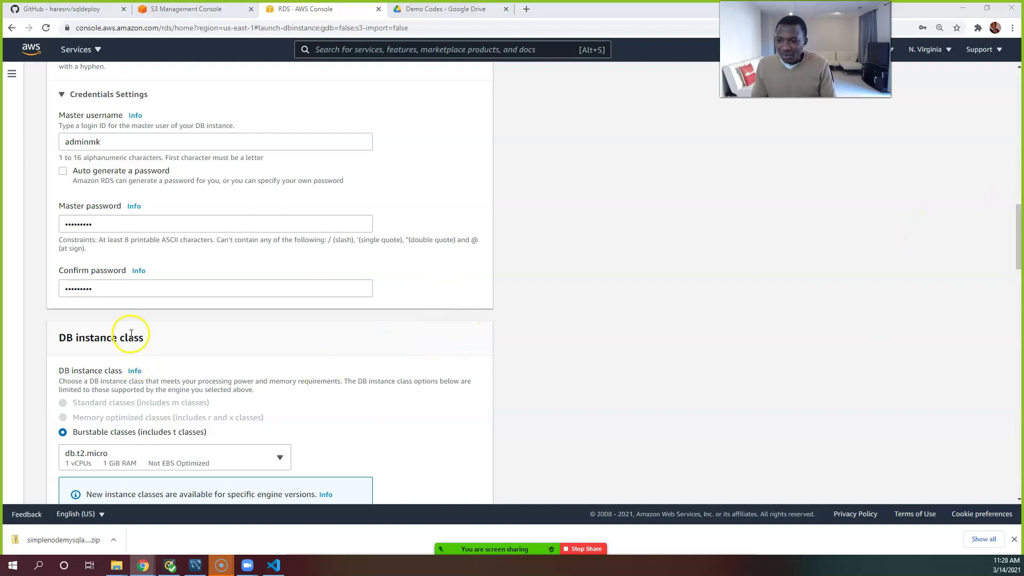
pyautogui.scroll(-1, 129, 337)
pyautogui.scroll(-1, 130, 337)
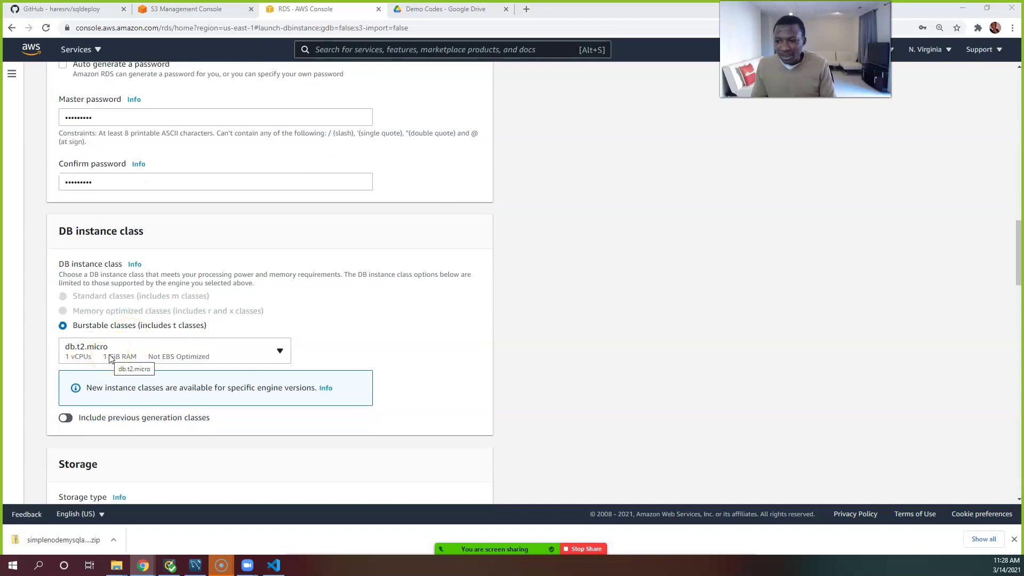
pyautogui.scroll(-1, 110, 359)
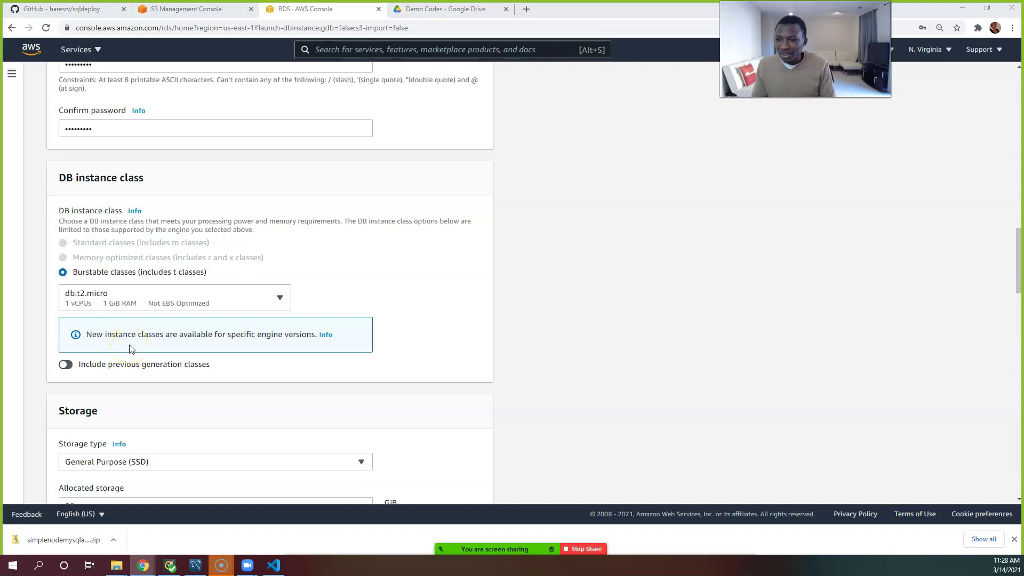
pyautogui.click(275, 297)
pyautogui.click(276, 297)
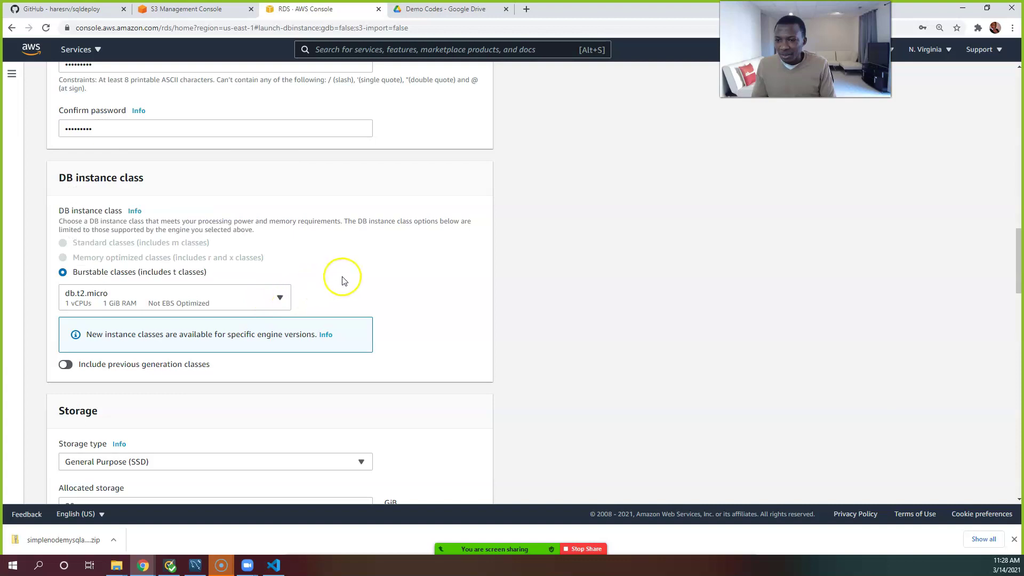
pyautogui.scroll(3, 300, 264)
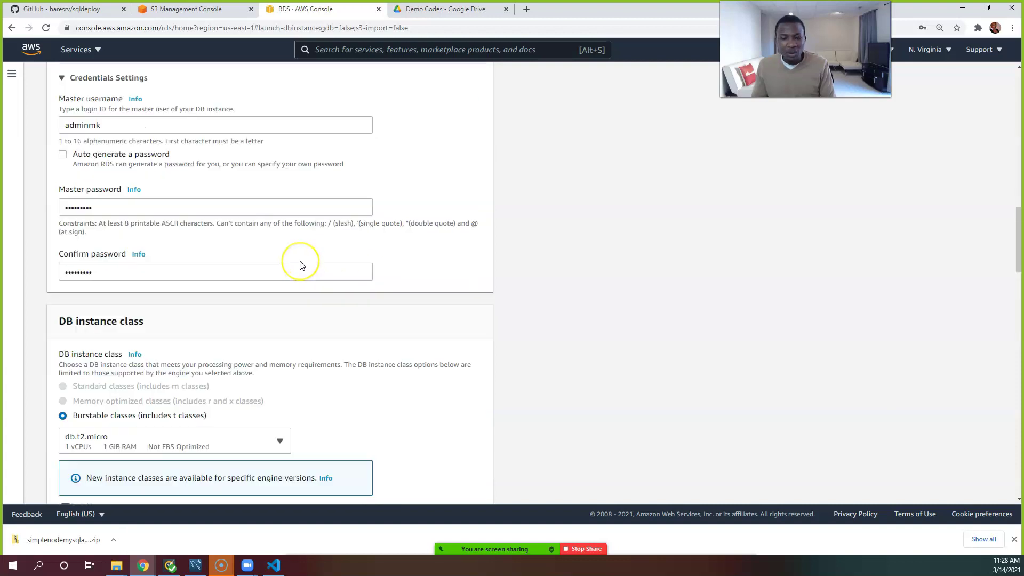
pyautogui.scroll(-1, 300, 264)
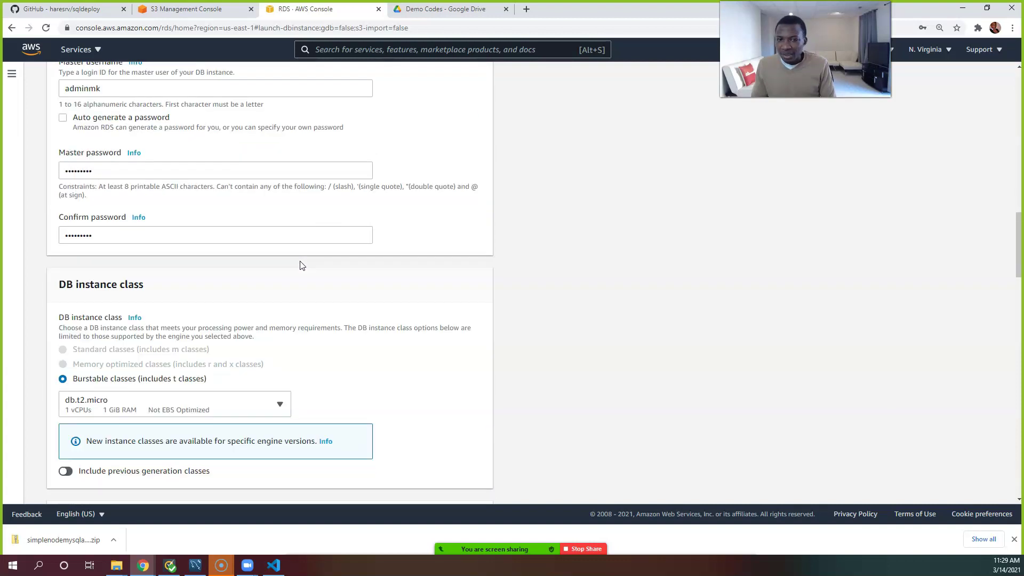
pyautogui.click(180, 354)
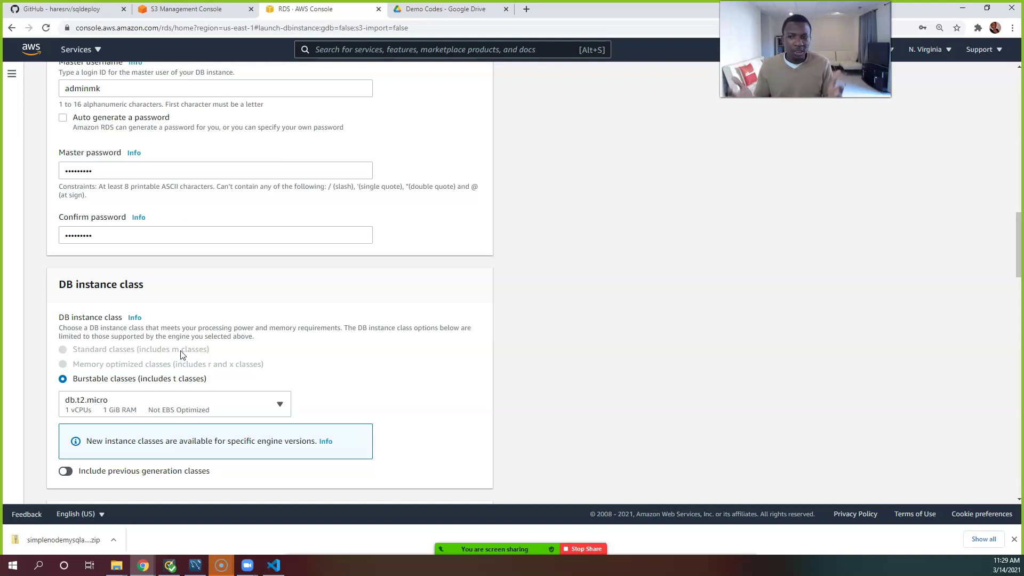
pyautogui.scroll(-1, 238, 414)
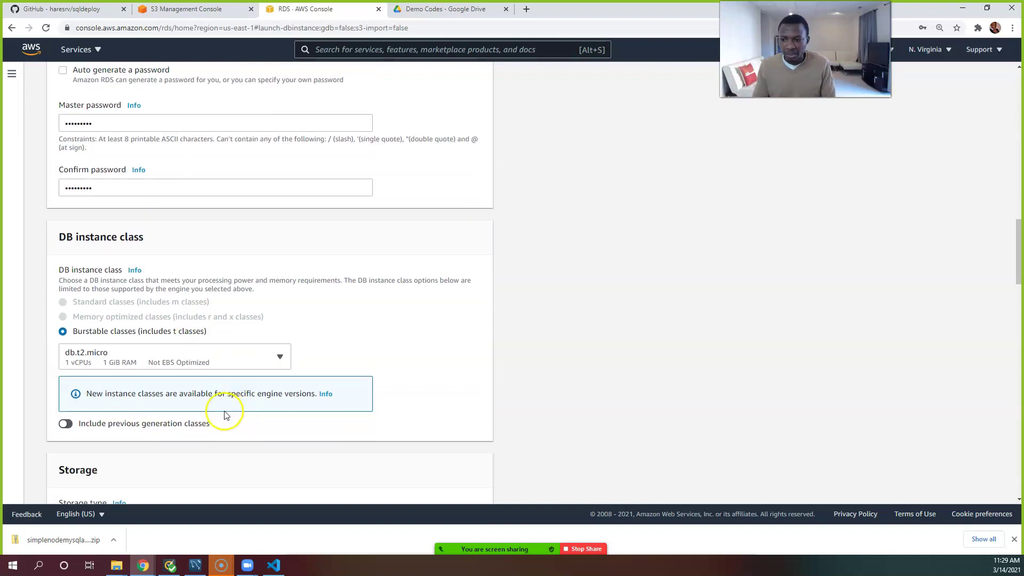
pyautogui.scroll(-1, 77, 355)
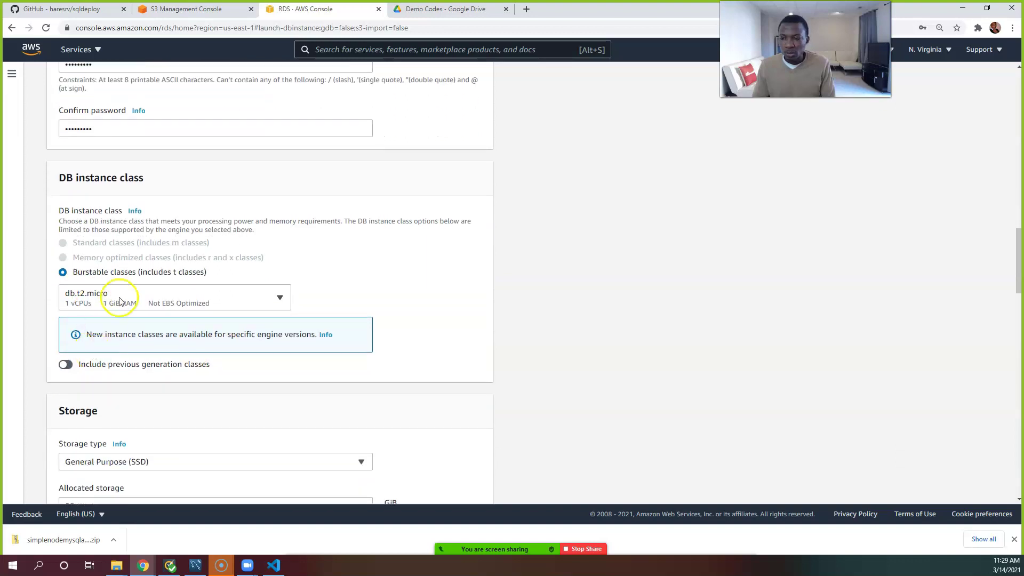
pyautogui.scroll(-1, 141, 299)
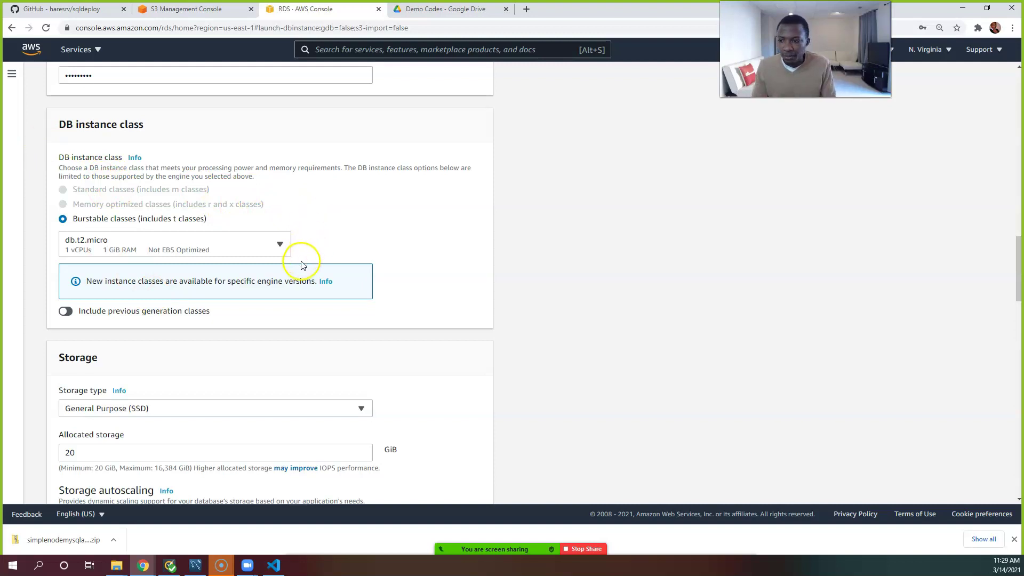
# Disable storage autoscaling in the database's storage settings.
pyautogui.scroll(-3, 291, 270)
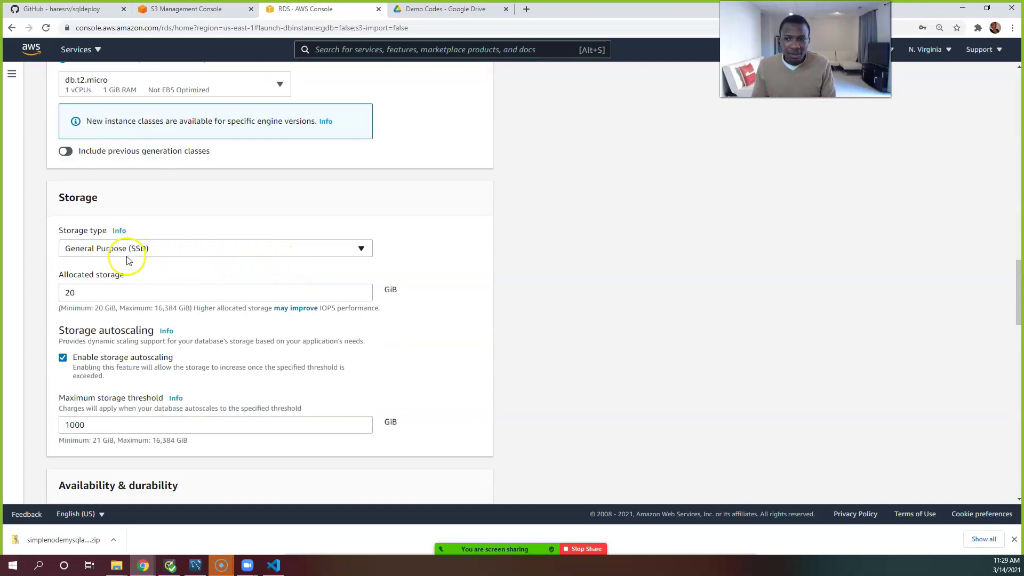
pyautogui.scroll(-1, 119, 300)
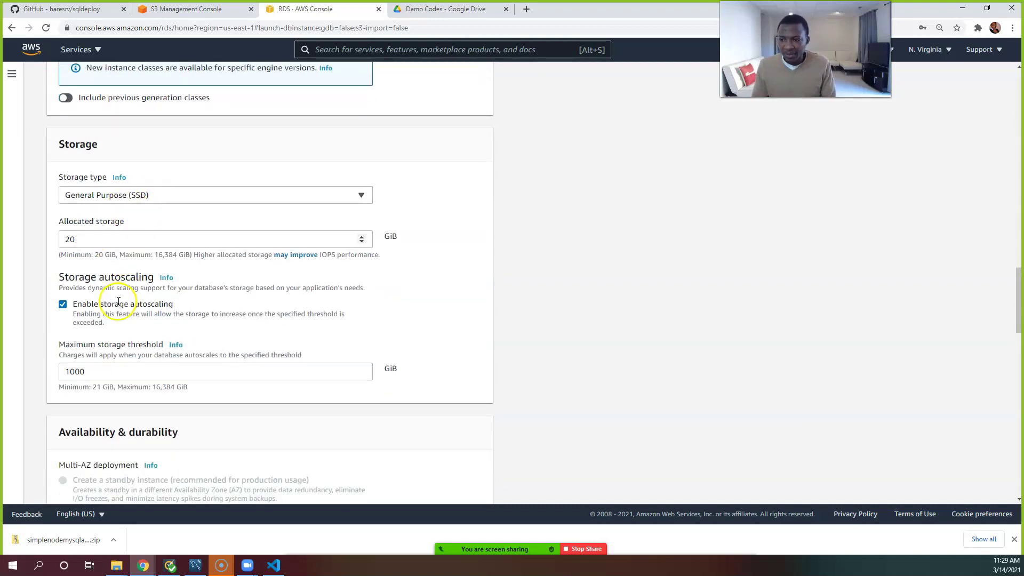
pyautogui.scroll(-1, 119, 297)
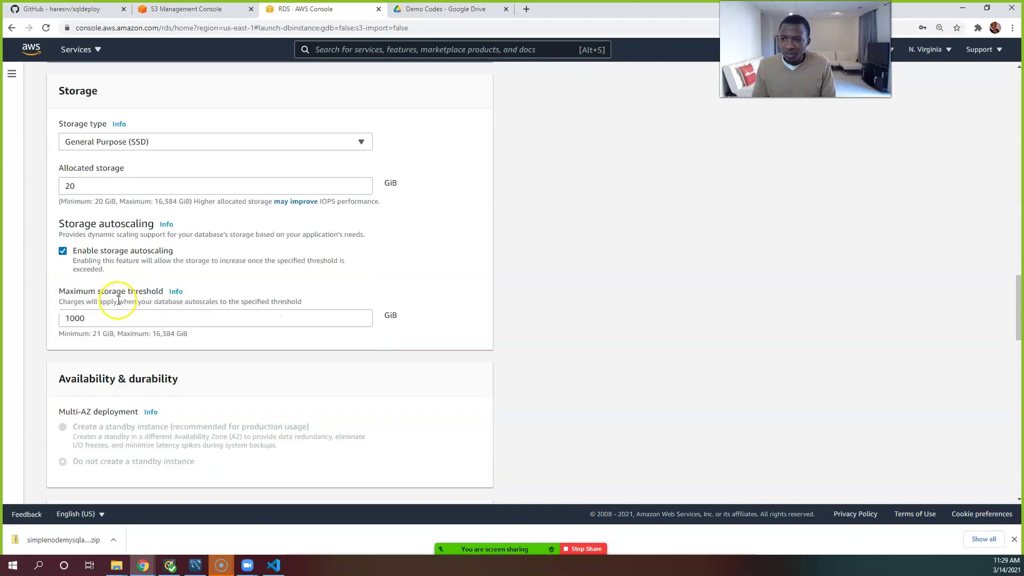
pyautogui.click(63, 255)
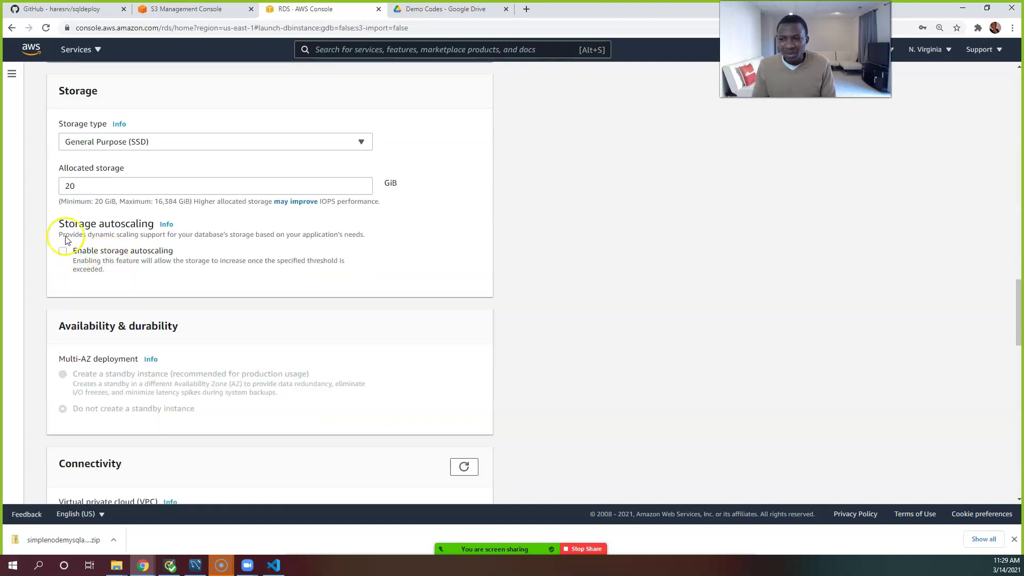
# Enable public access for the database in the connectivity settings.
pyautogui.scroll(-2, 126, 201)
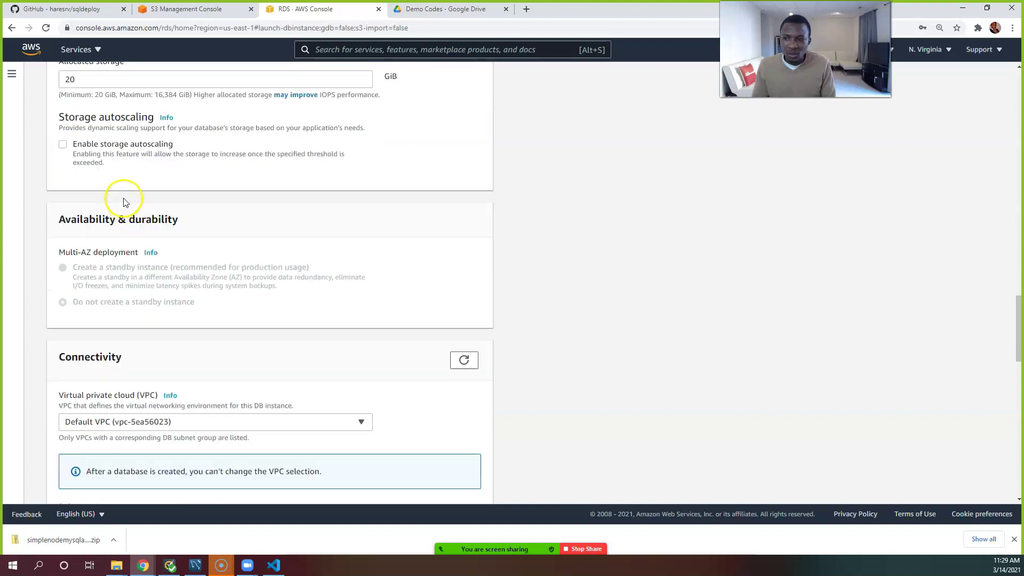
pyautogui.scroll(1, 126, 201)
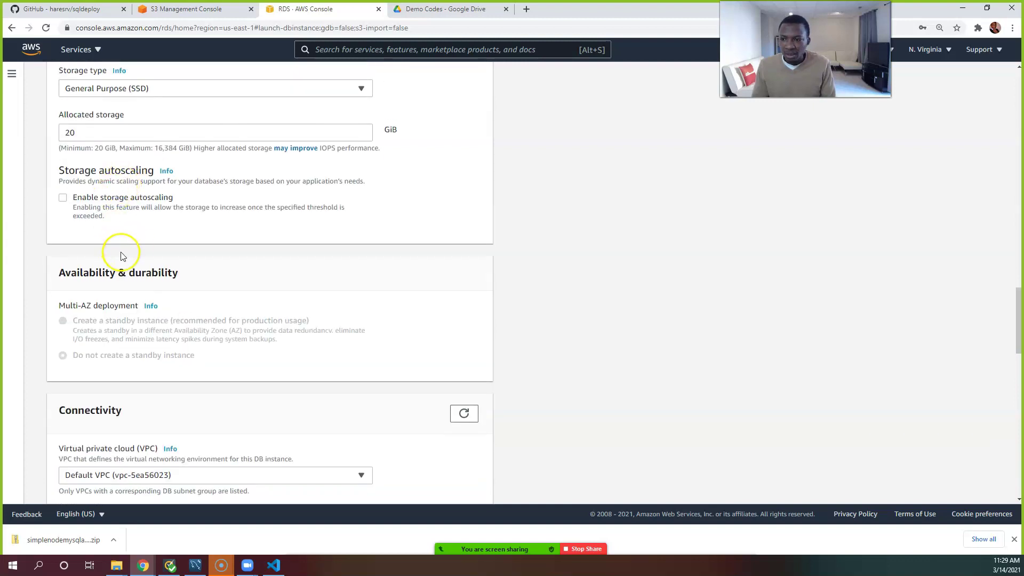
pyautogui.scroll(-1, 122, 256)
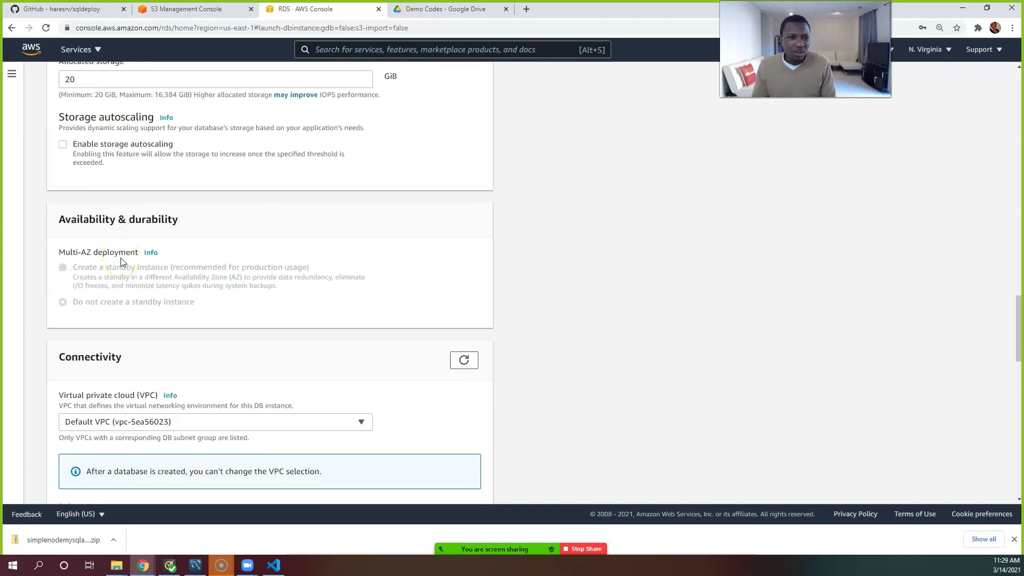
pyautogui.scroll(-1, 122, 265)
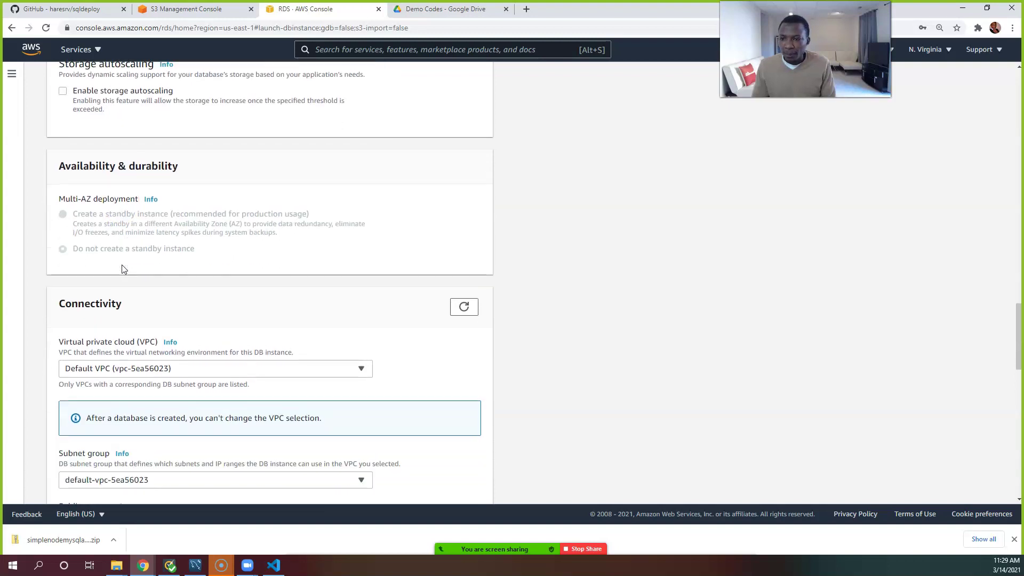
pyautogui.scroll(-3, 121, 264)
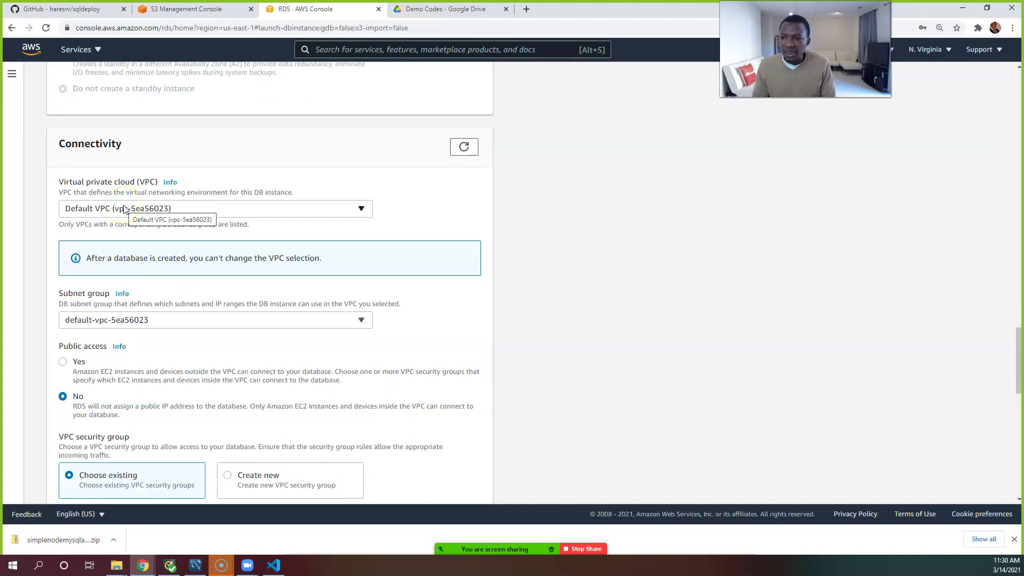
pyautogui.scroll(-1, 124, 225)
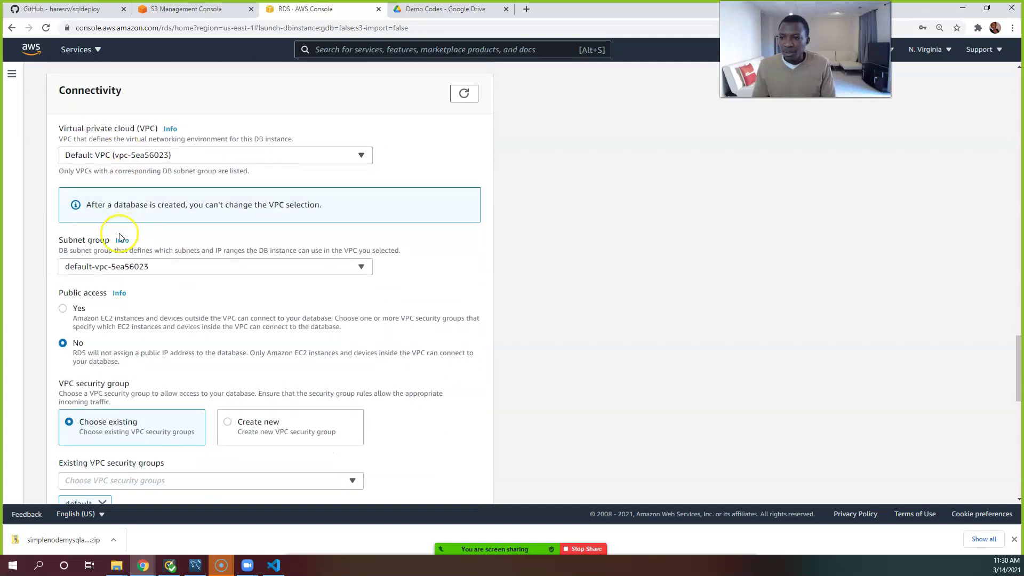
pyautogui.click(63, 310)
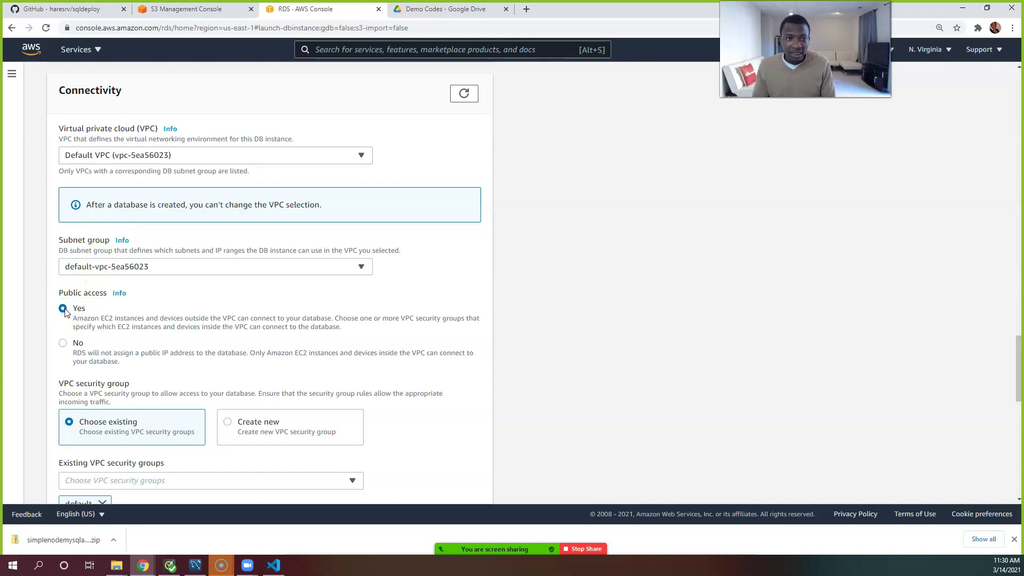
# Examine the VPC security group options, the Availability Zone setting and the database authentication section.
pyautogui.scroll(-2, 64, 312)
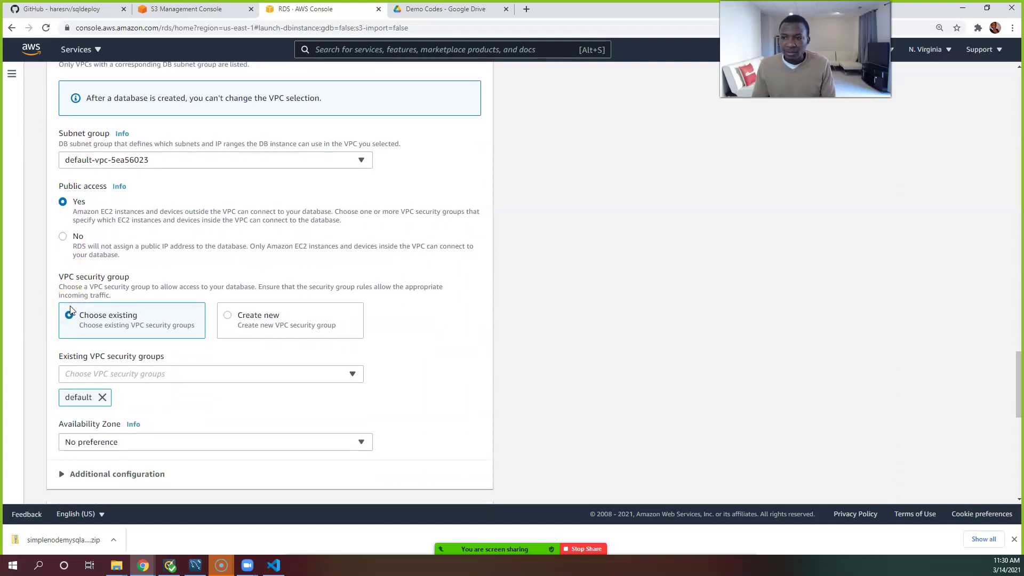
pyautogui.click(71, 273)
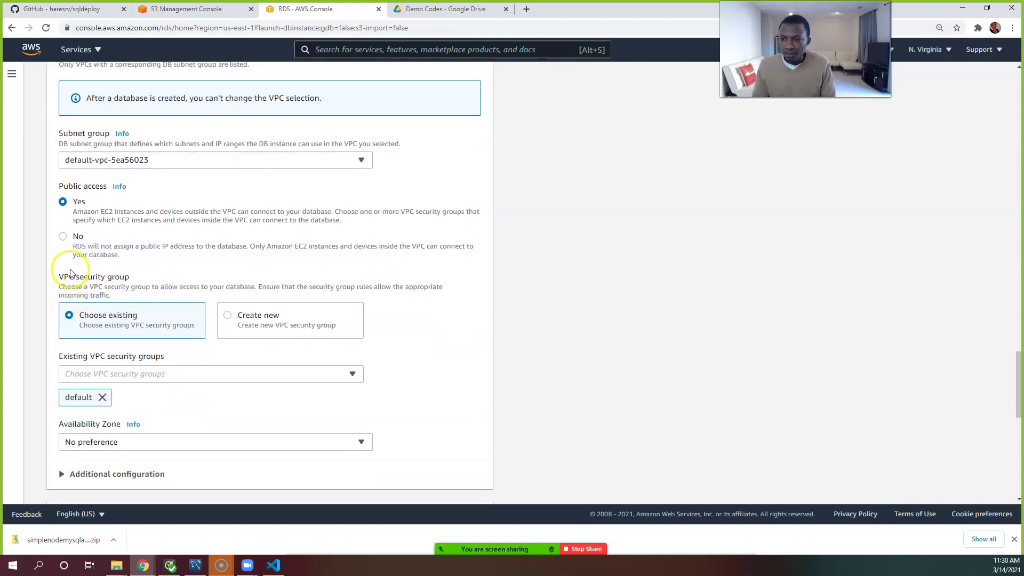
pyautogui.scroll(-1, 71, 273)
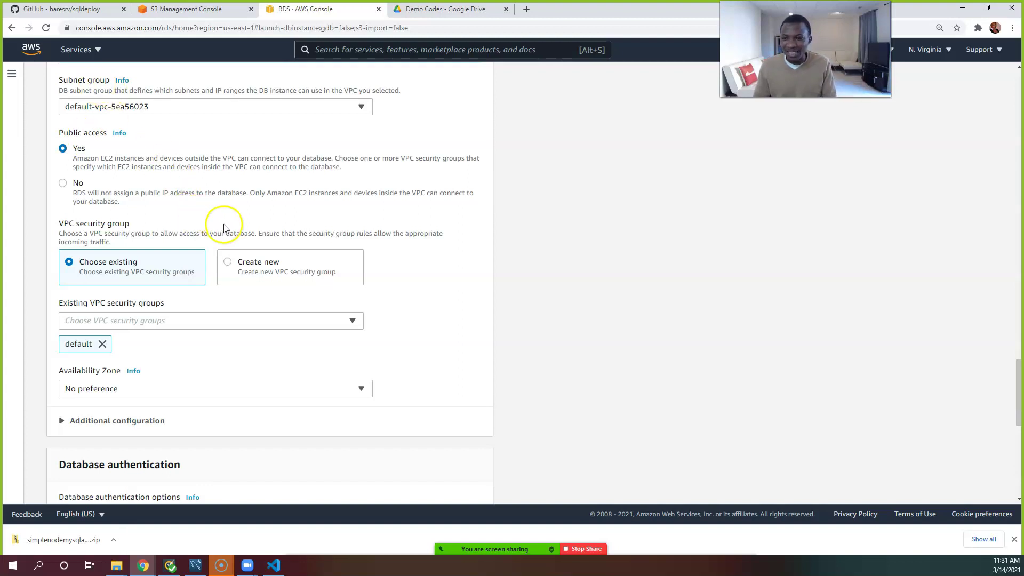
pyautogui.scroll(-1, 224, 229)
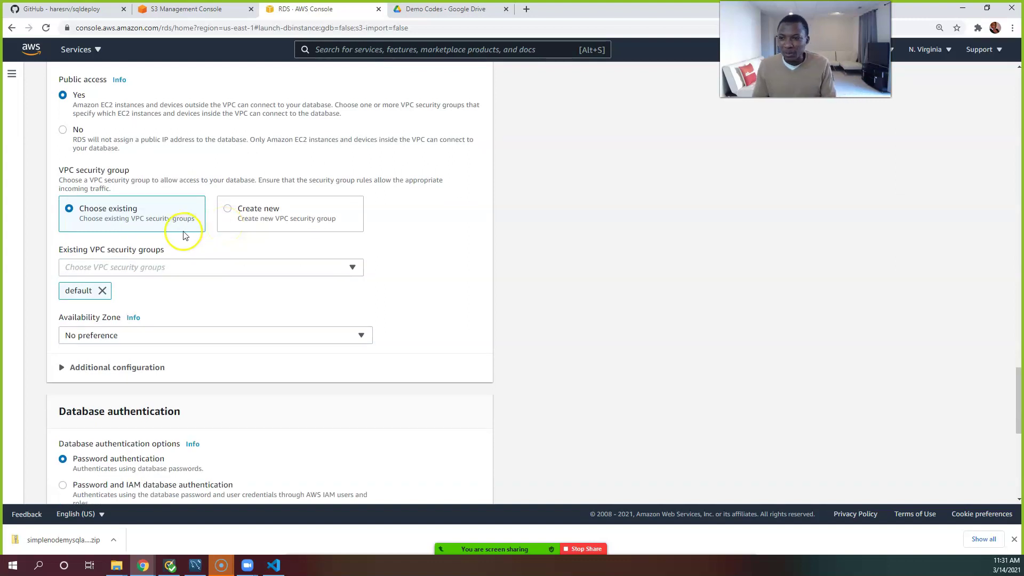
pyautogui.scroll(-2, 201, 256)
pyautogui.scroll(3, 202, 256)
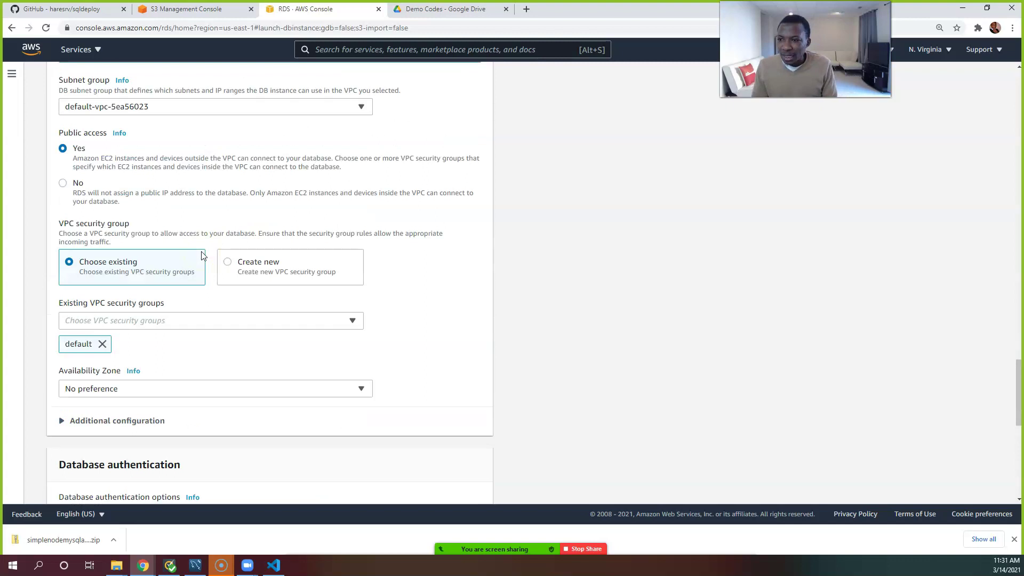
pyautogui.click(231, 267)
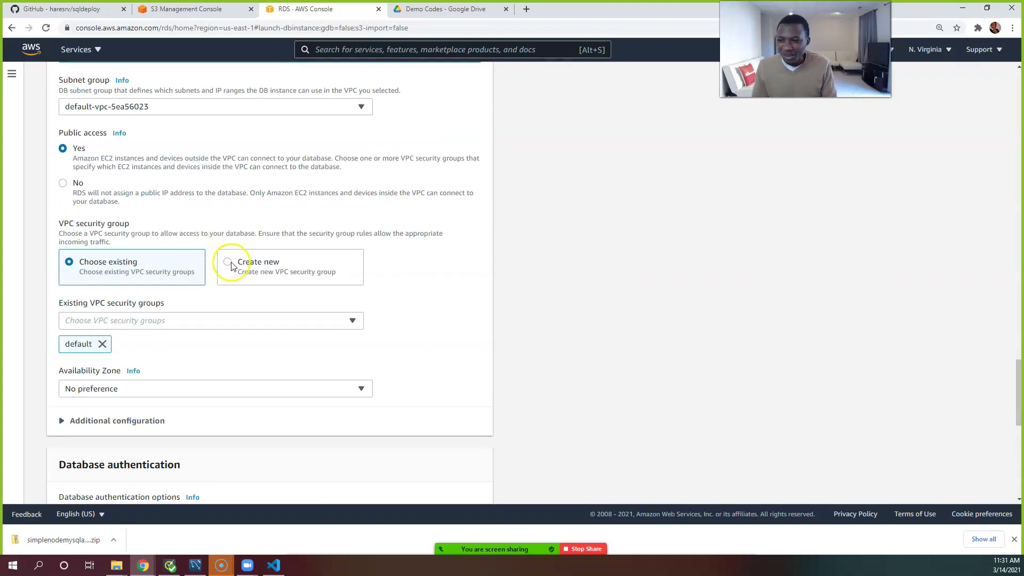
pyautogui.scroll(-1, 235, 289)
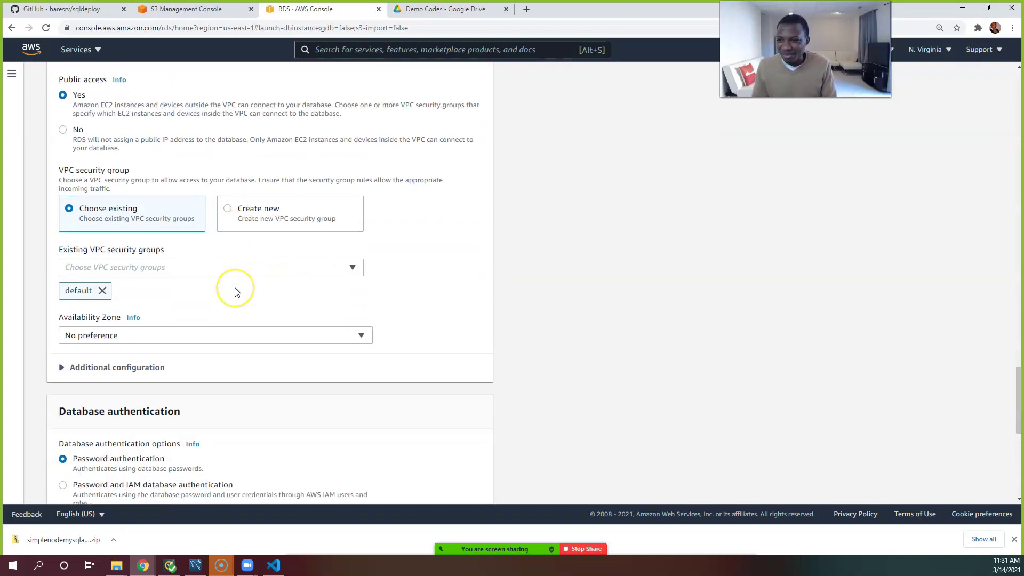
pyautogui.scroll(-1, 236, 292)
pyautogui.scroll(-1, 237, 292)
pyautogui.scroll(3, 233, 290)
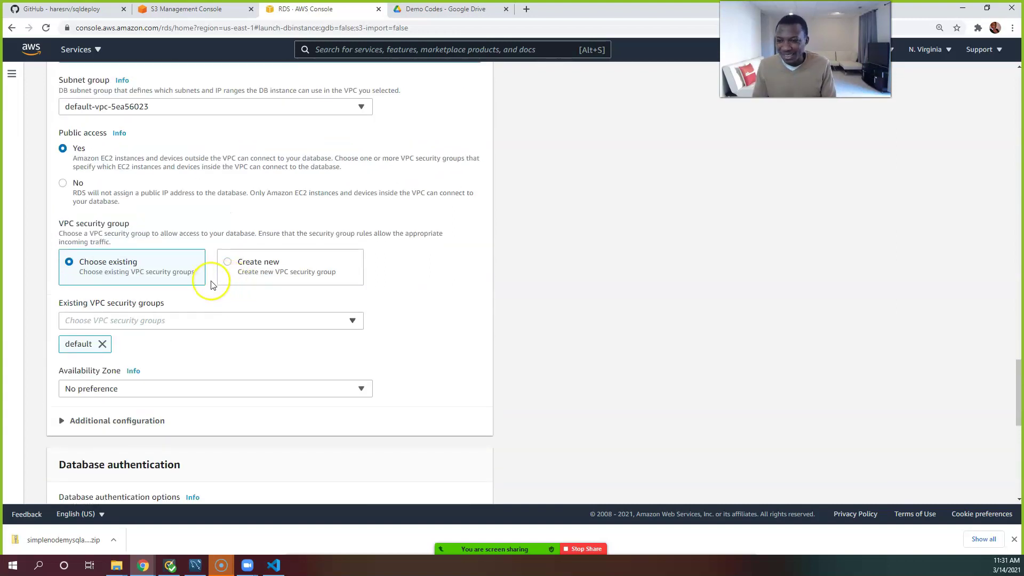
pyautogui.scroll(-1, 212, 288)
pyautogui.scroll(-1, 212, 290)
pyautogui.scroll(2, 213, 289)
pyautogui.scroll(-1, 212, 288)
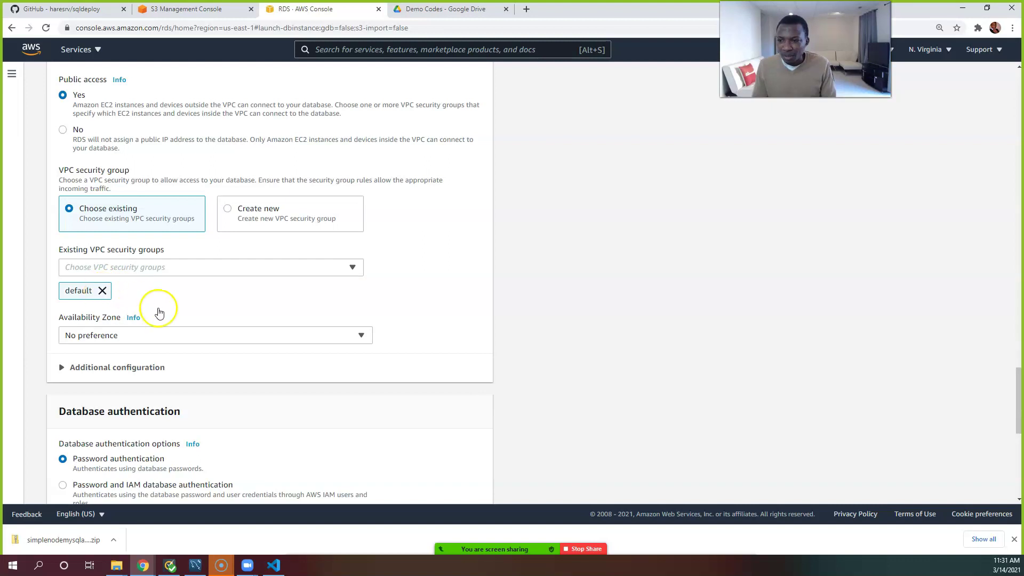
# Replace the default VPC security group with the existing DBSecgroup.
pyautogui.click(102, 292)
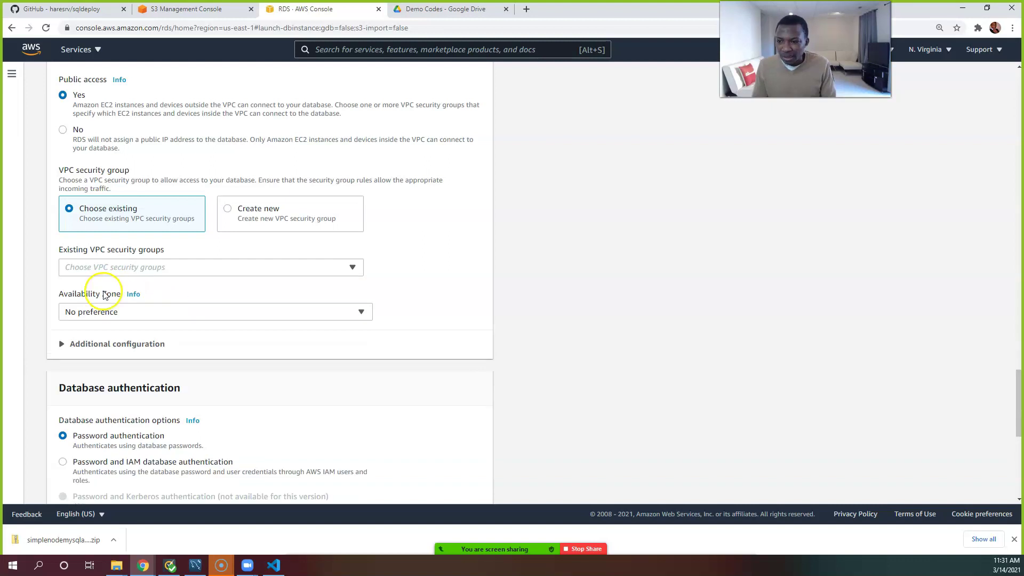
pyautogui.click(133, 270)
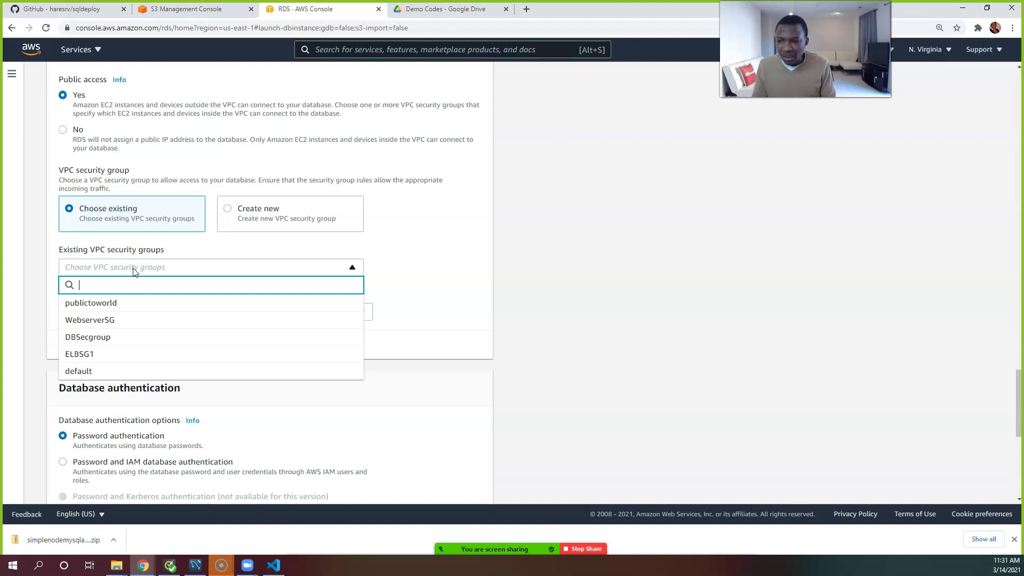
pyautogui.click(163, 338)
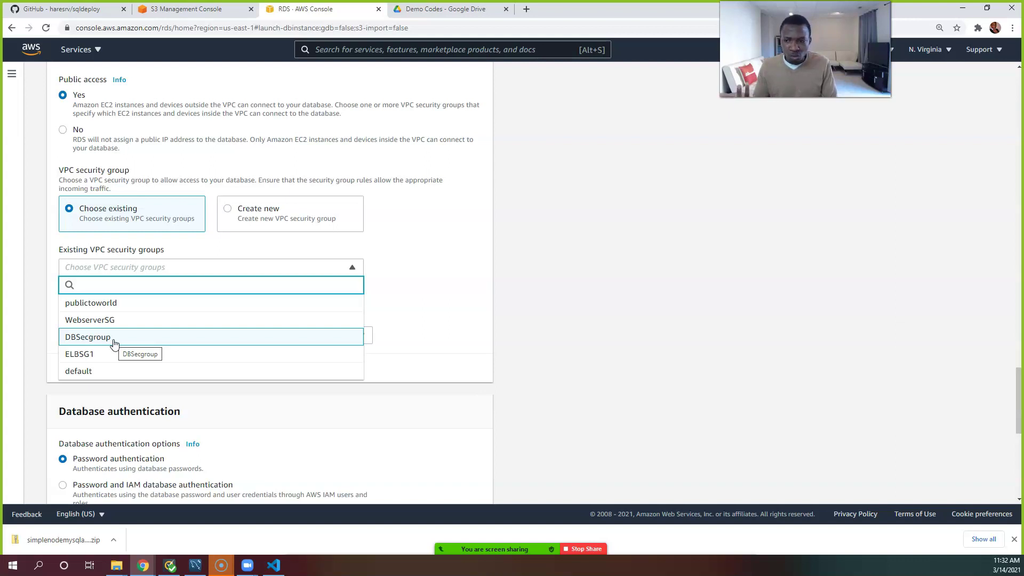
pyautogui.click(178, 352)
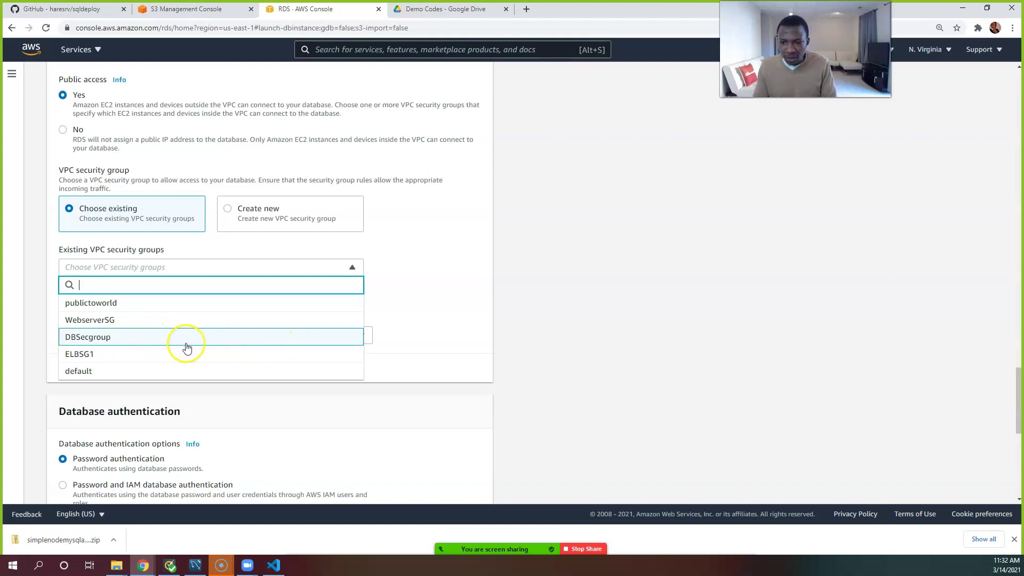
pyautogui.click(405, 322)
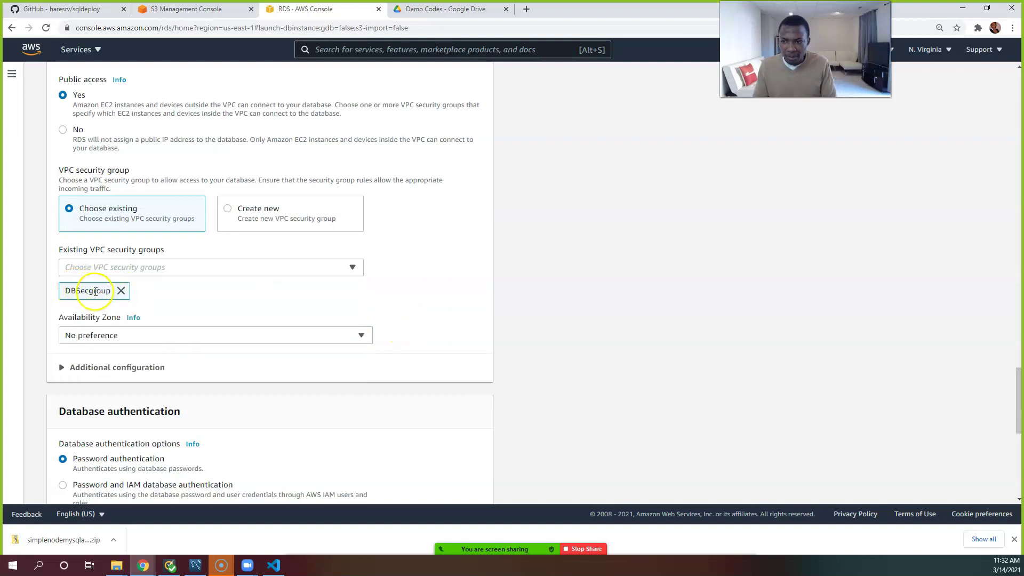
# Set the database's Availability Zone to us-east-1a.
pyautogui.scroll(-1, 99, 283)
pyautogui.scroll(-2, 98, 282)
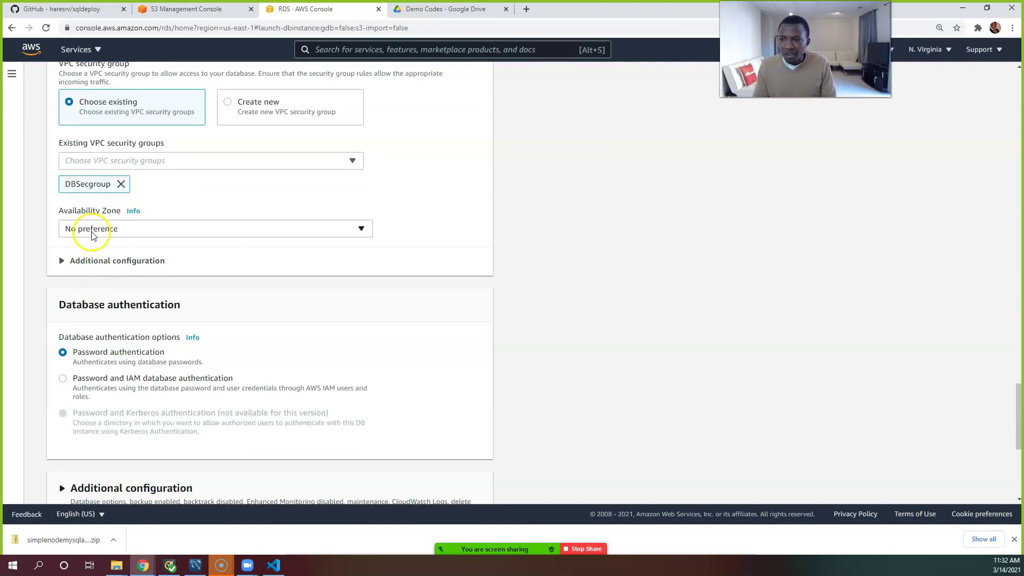
pyautogui.click(85, 230)
pyautogui.click(99, 268)
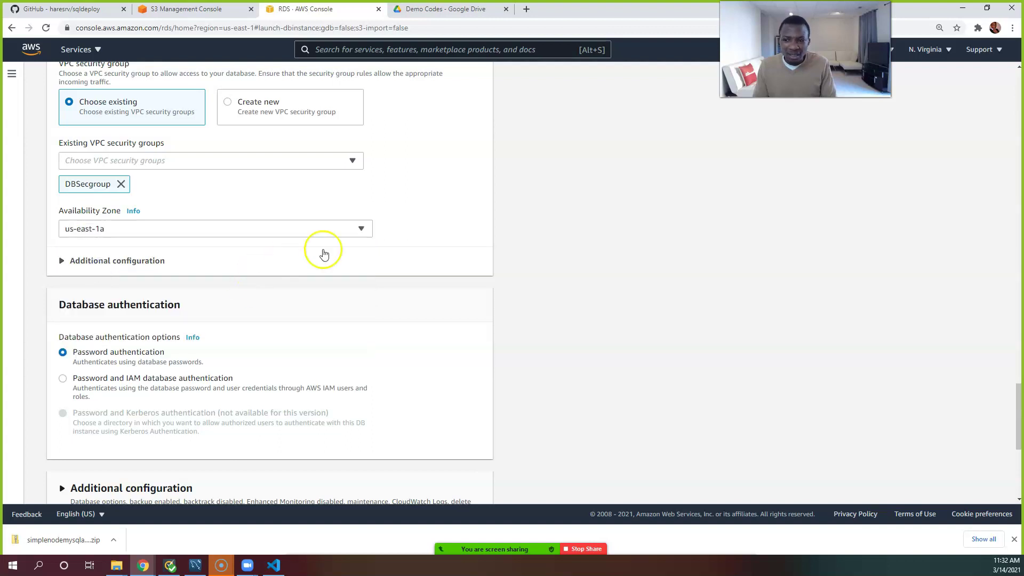
pyautogui.click(435, 232)
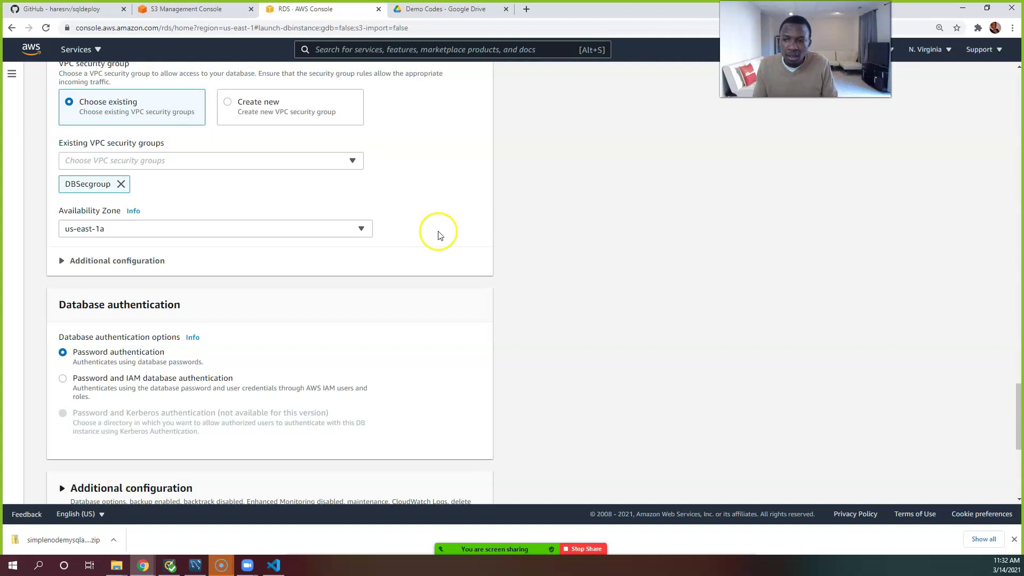
# Expand the additional configuration after the authentication settings and open the initial database name for editing.
pyautogui.scroll(-2, 438, 287)
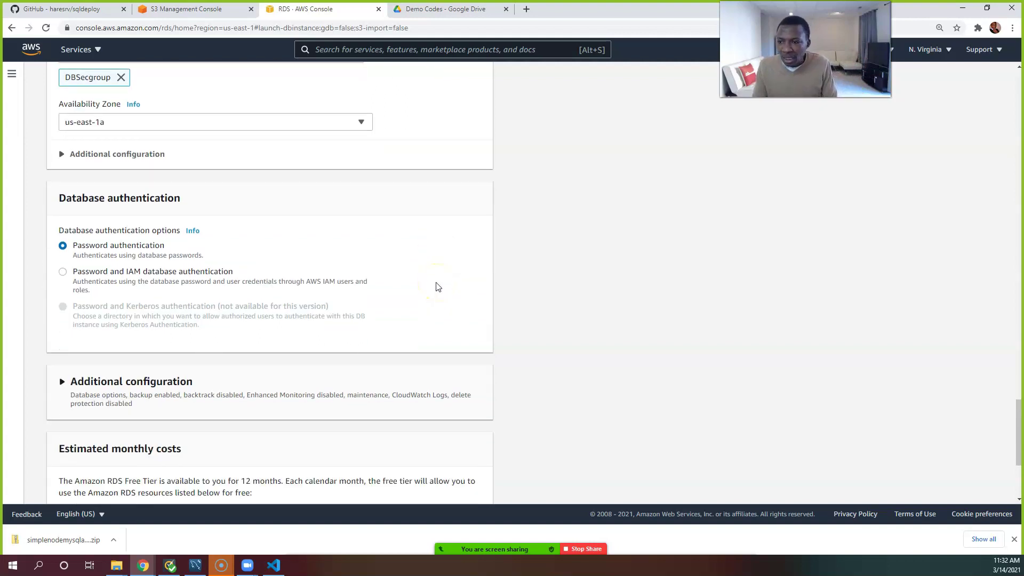
pyautogui.scroll(-3, 253, 261)
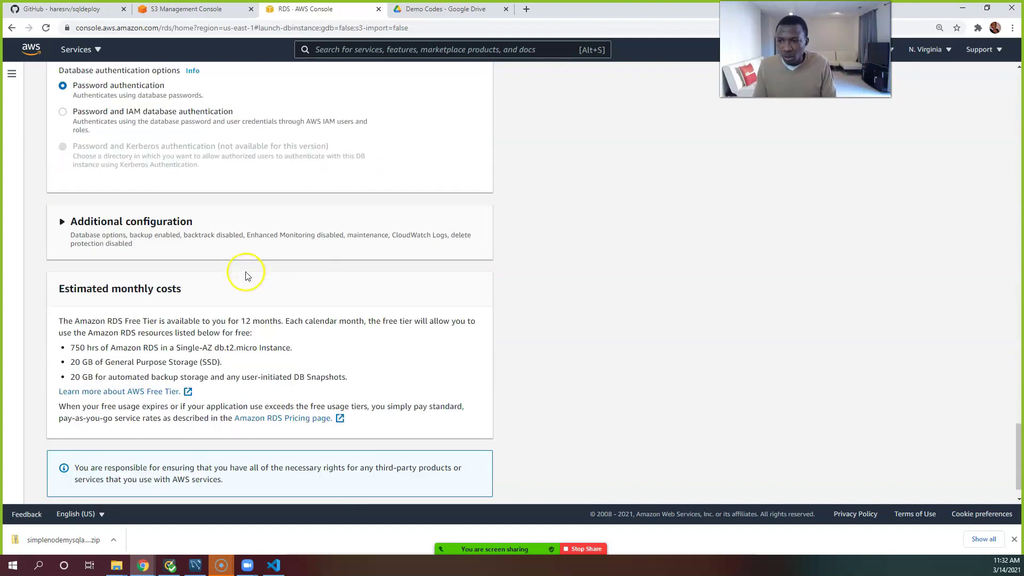
pyautogui.click(63, 222)
pyautogui.scroll(-2, 131, 264)
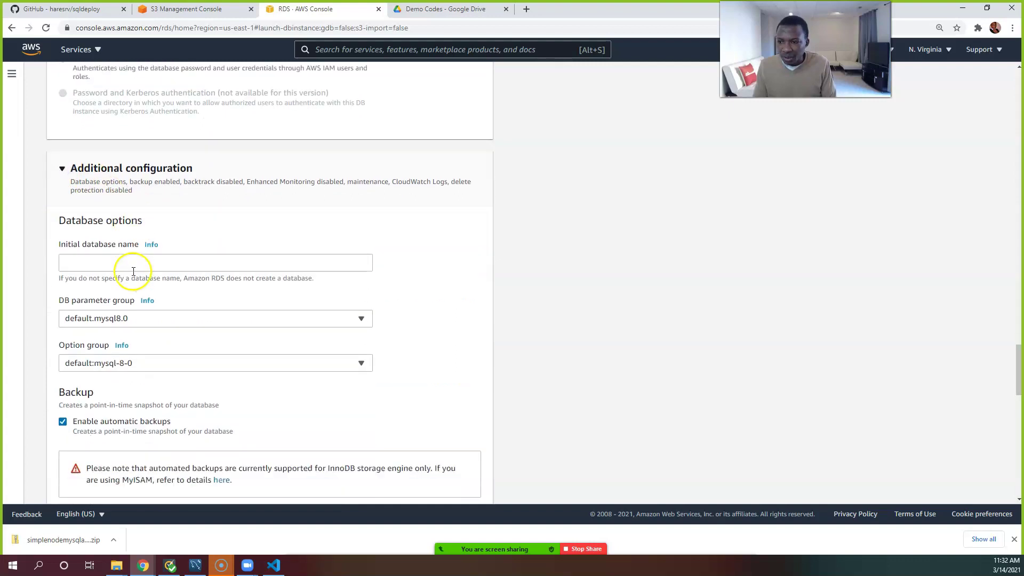
pyautogui.click(135, 206)
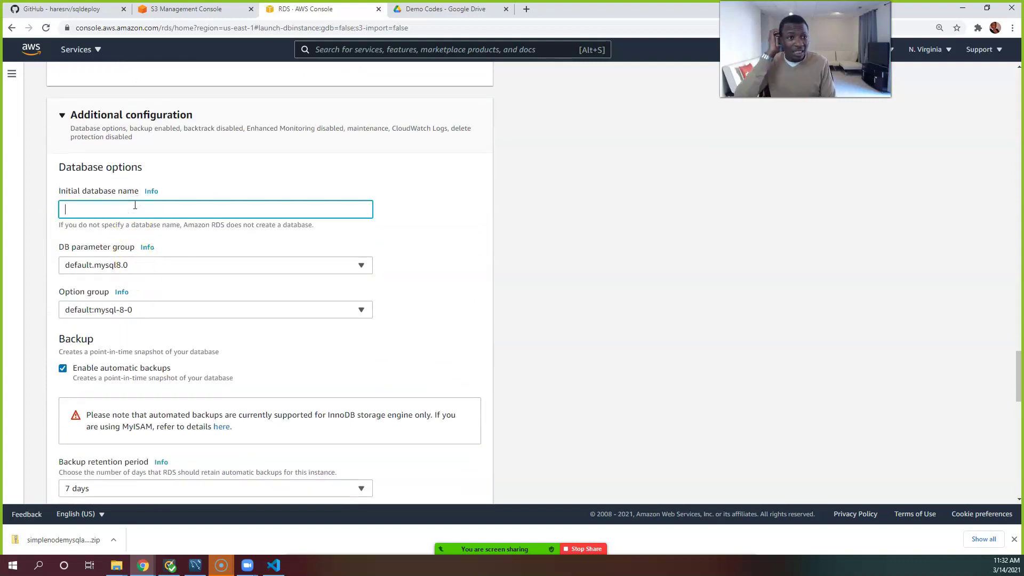
# Check the sqldeploy repository on GitHub and the nodemysqlmk bucket in S3, and return to the RDS database form.
pyautogui.click(57, 11)
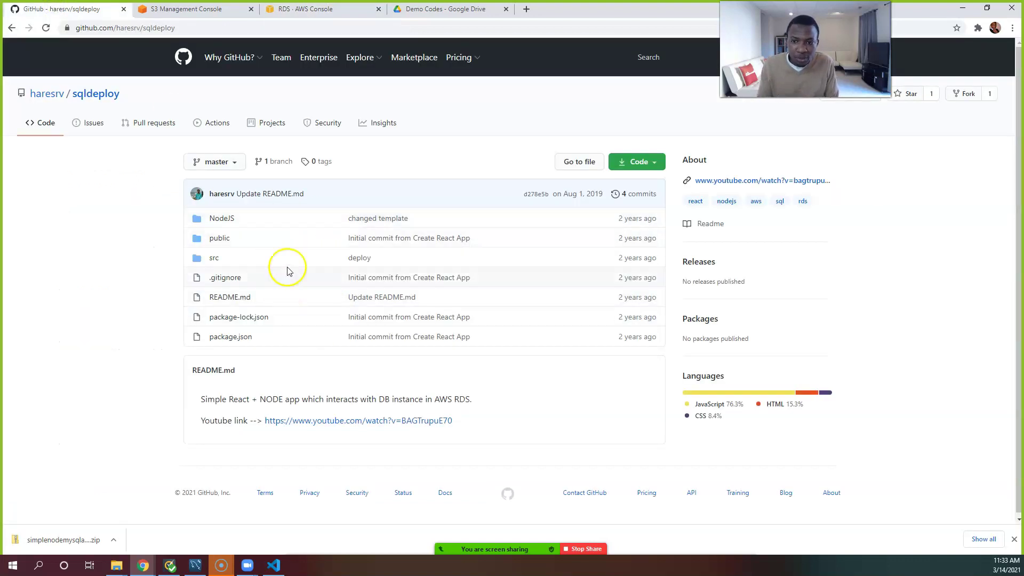
pyautogui.click(205, 9)
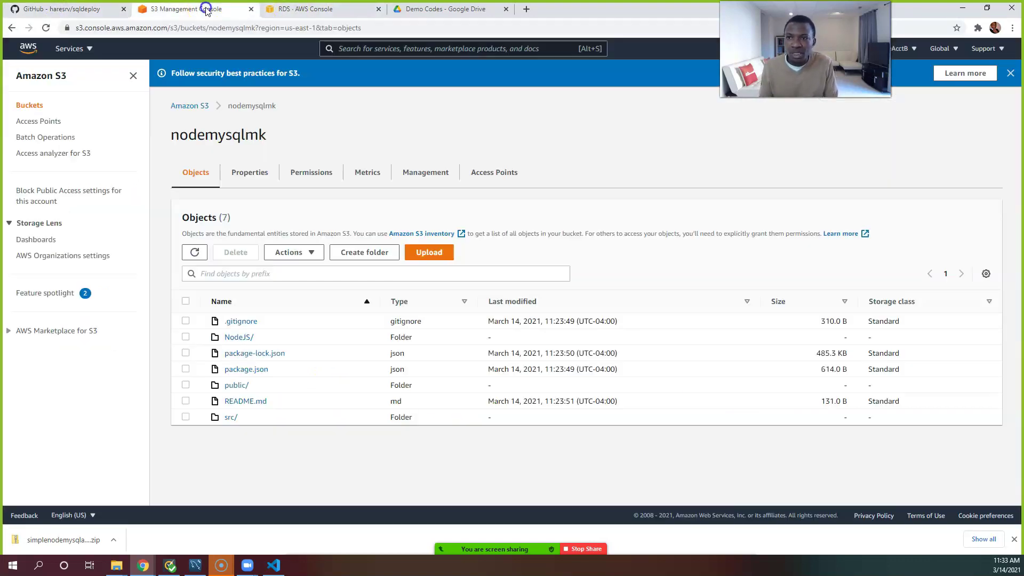
pyautogui.click(334, 10)
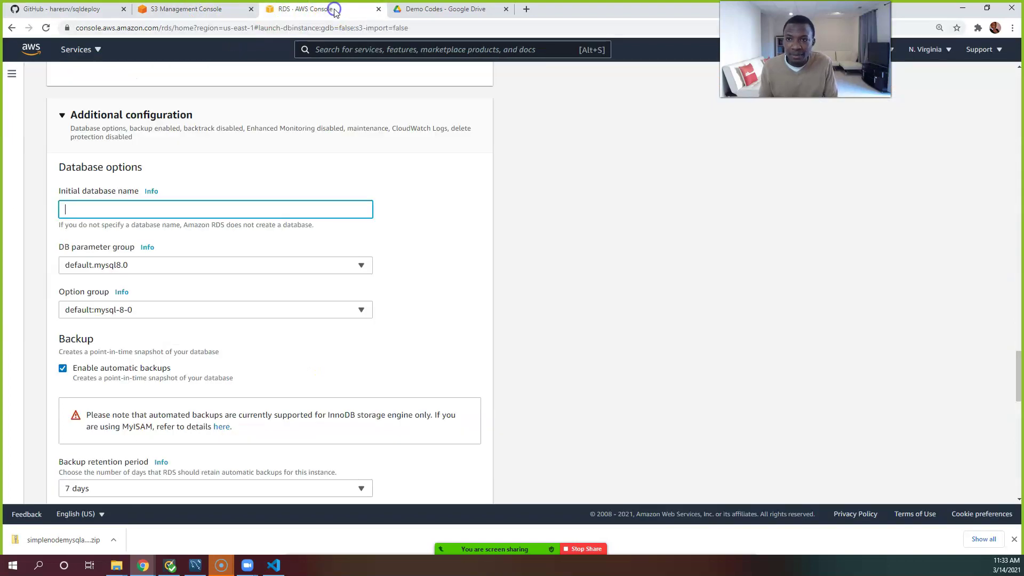
# Enter cloud337 as the initial database name in the database options.
pyautogui.write('cloud')
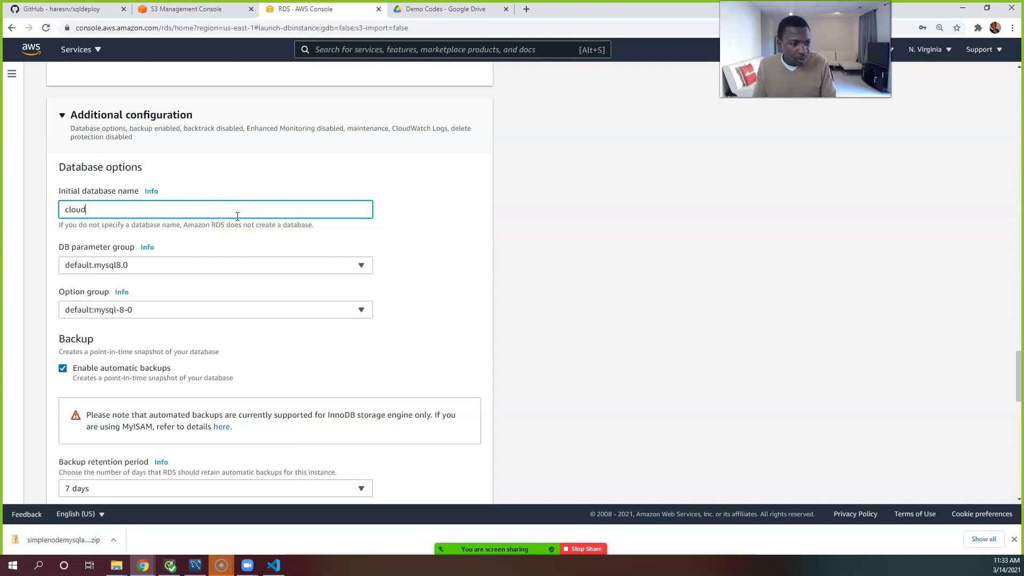
pyautogui.write('33')
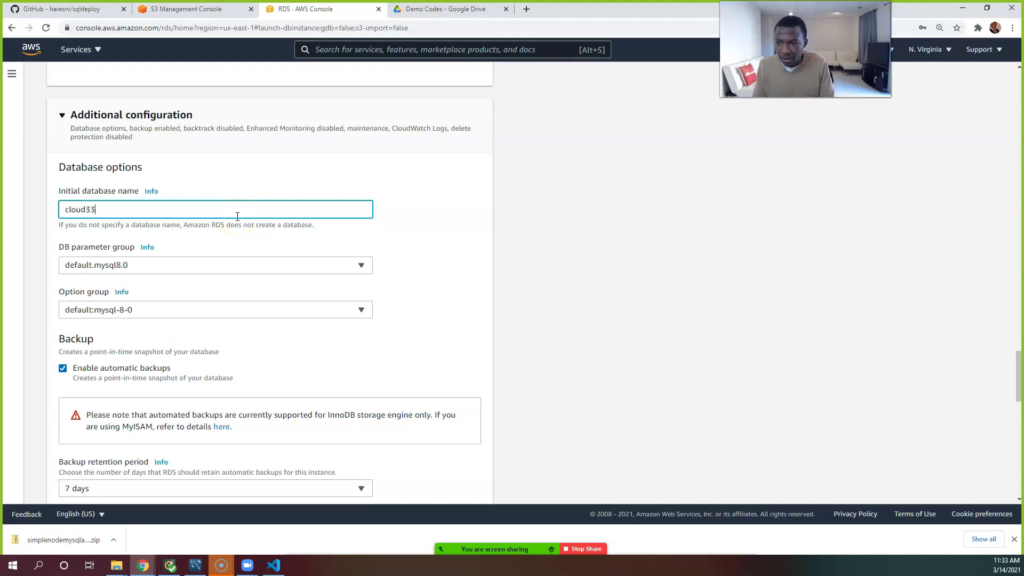
pyautogui.write('7')
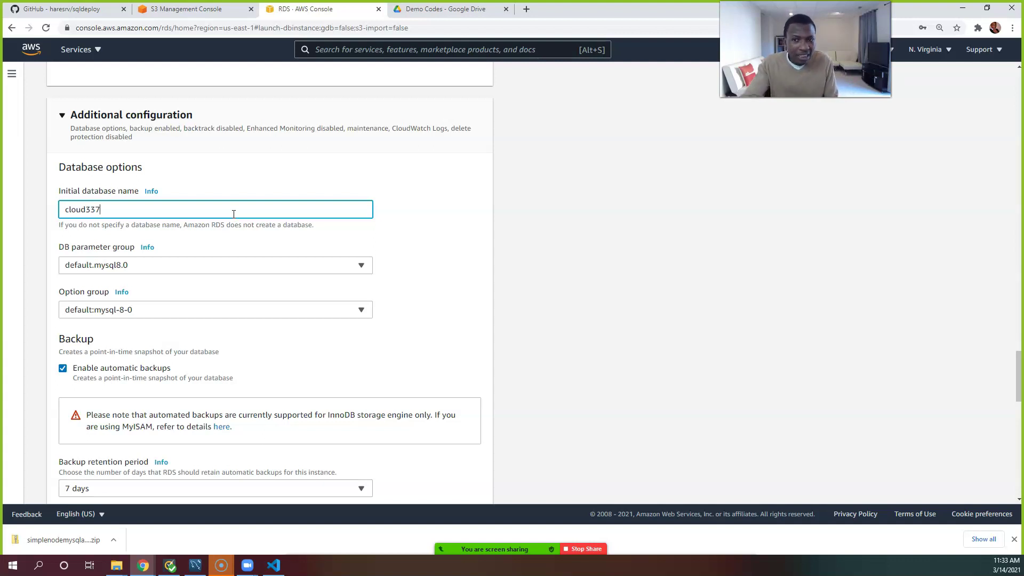
pyautogui.scroll(-1, 270, 245)
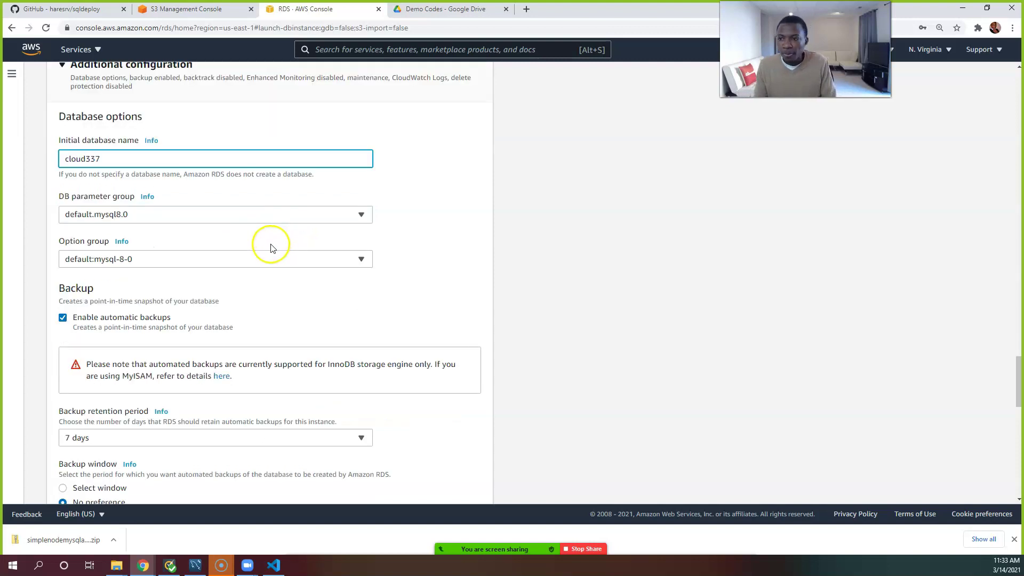
# Enable the error log, general log and slow query log exports to CloudWatch for the database.
pyautogui.scroll(-1, 271, 248)
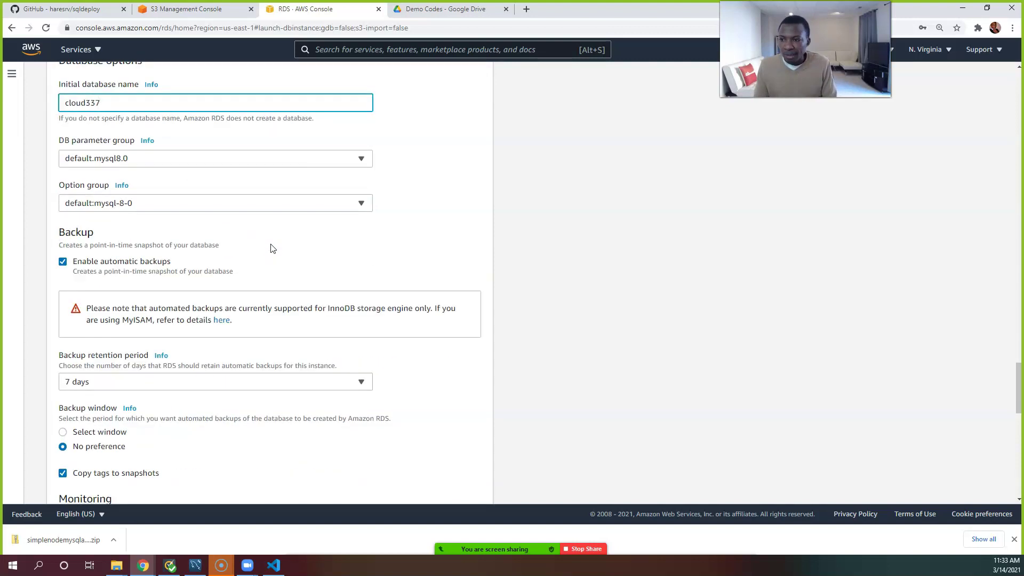
pyautogui.scroll(-1, 267, 250)
pyautogui.click(150, 252)
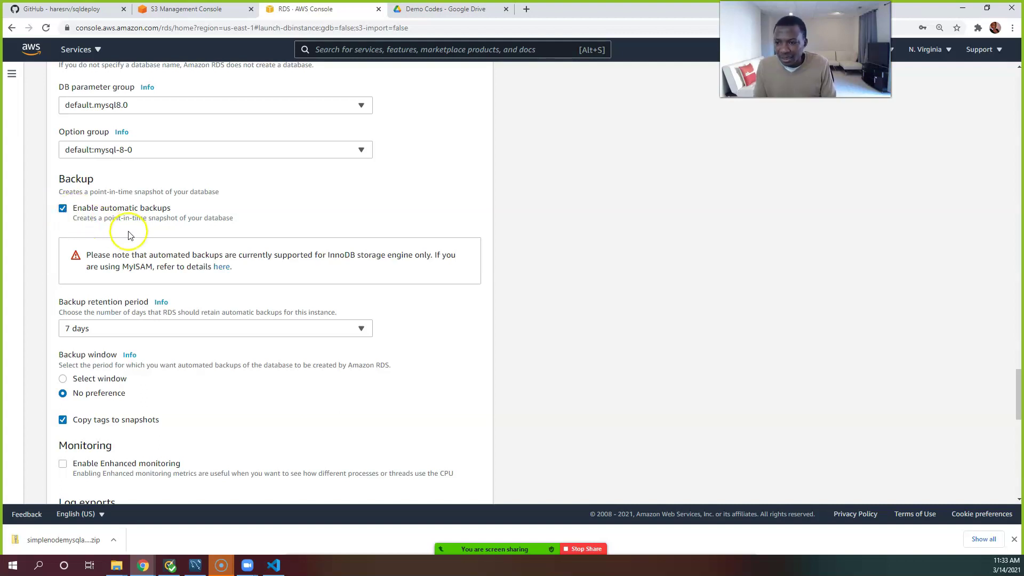
pyautogui.scroll(-1, 130, 234)
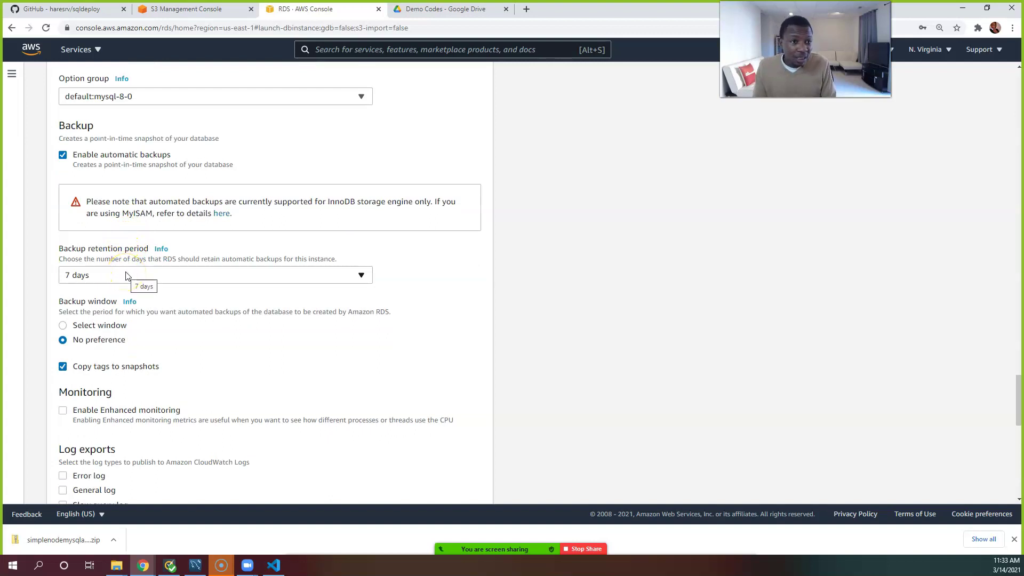
pyautogui.scroll(-1, 126, 276)
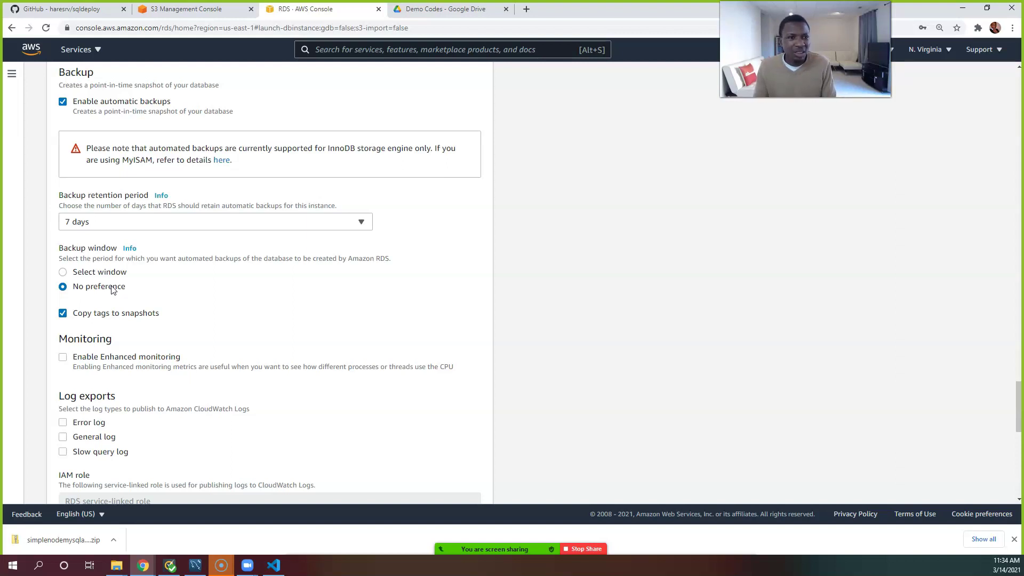
pyautogui.scroll(-1, 113, 288)
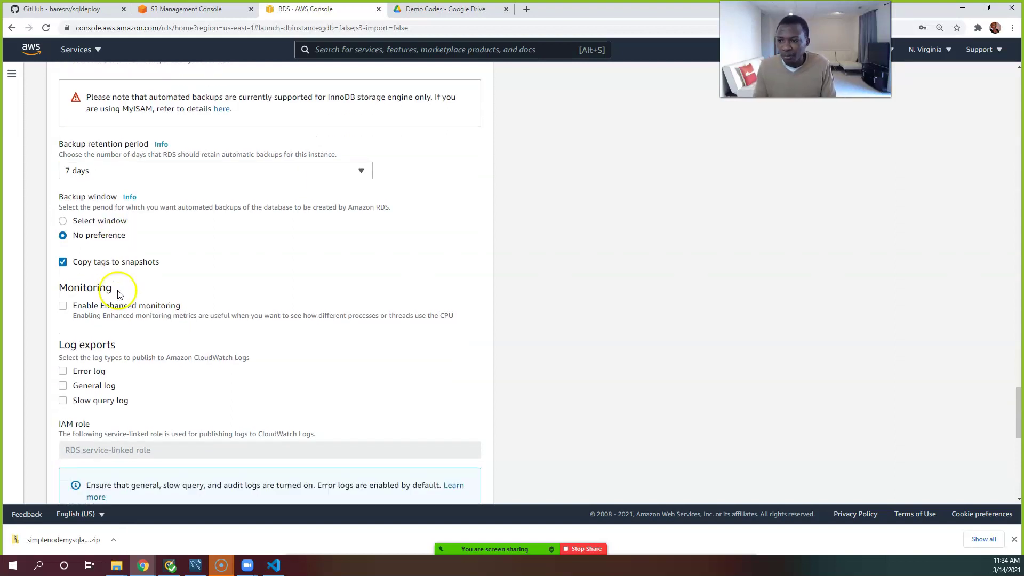
pyautogui.scroll(-2, 123, 273)
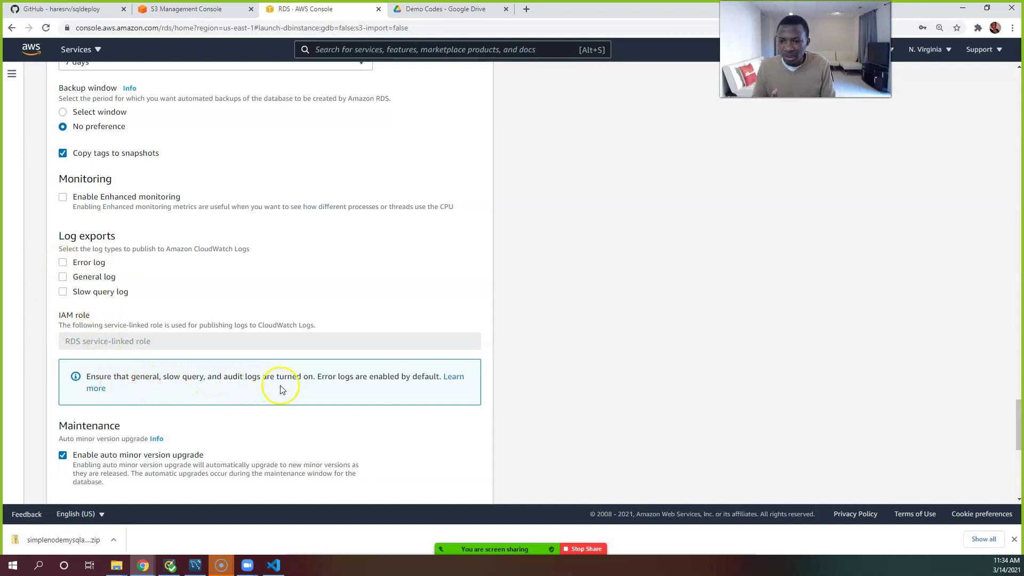
pyautogui.click(64, 264)
pyautogui.click(63, 278)
pyautogui.click(64, 292)
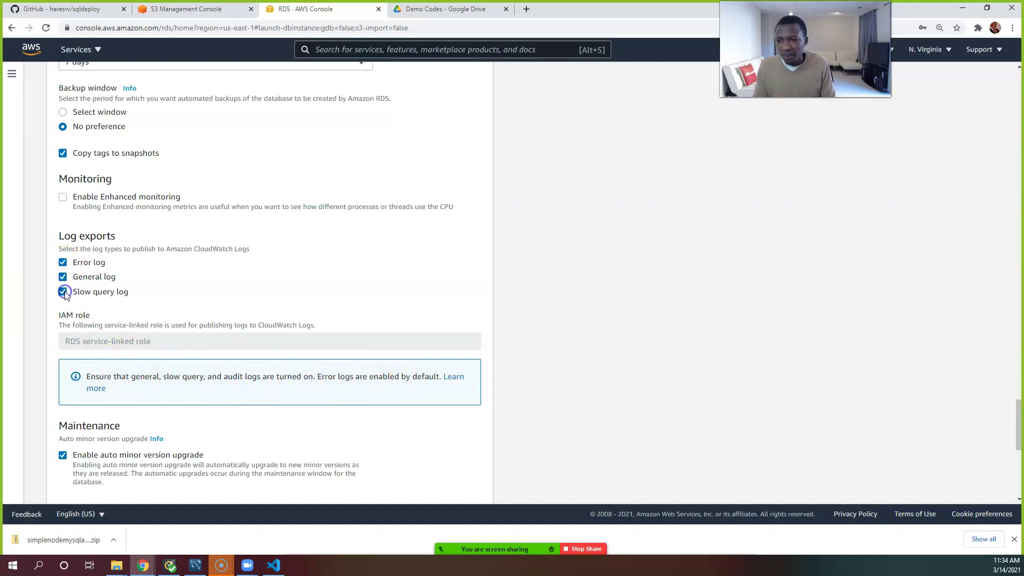
# Review the maintenance, deletion protection and cost sections, and recheck the whole database form from creation method to additional configuration.
pyautogui.scroll(-2, 213, 344)
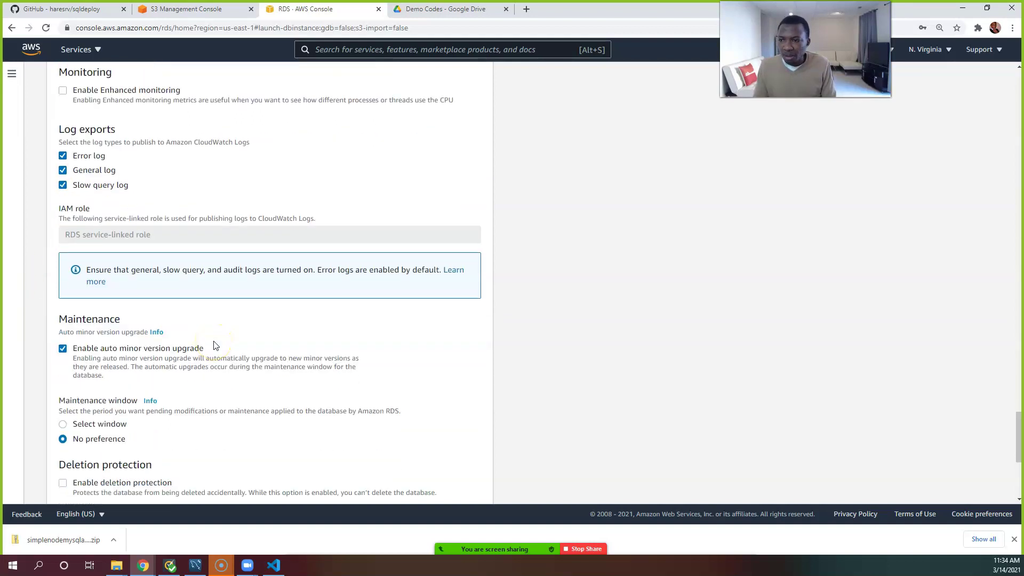
pyautogui.scroll(-2, 215, 346)
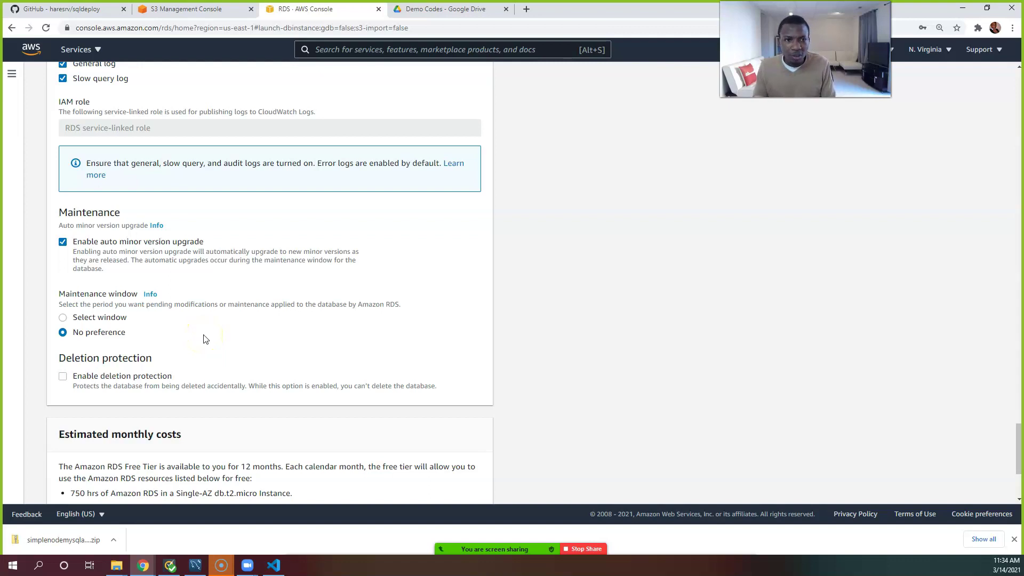
pyautogui.click(197, 323)
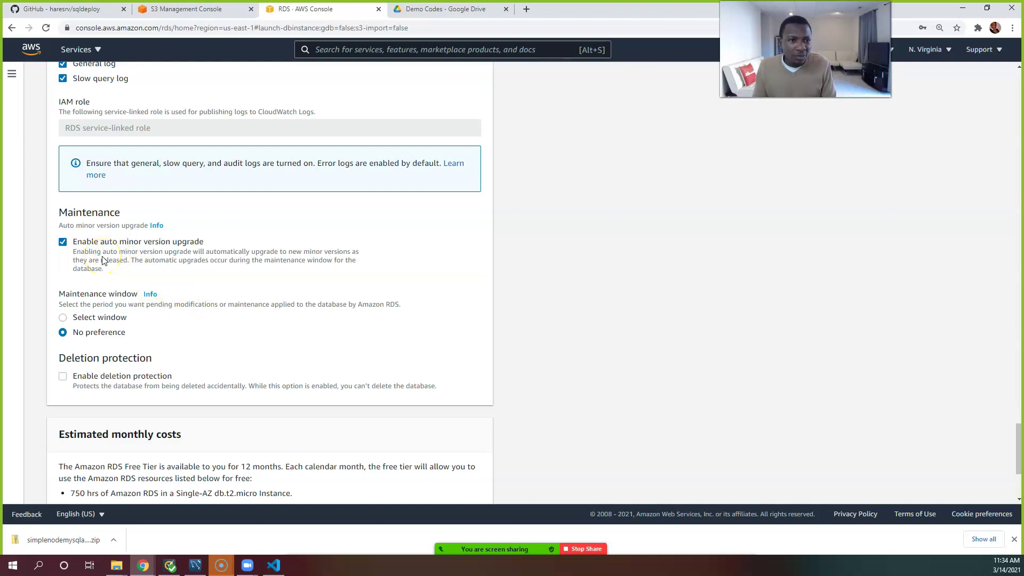
pyautogui.scroll(-2, 103, 256)
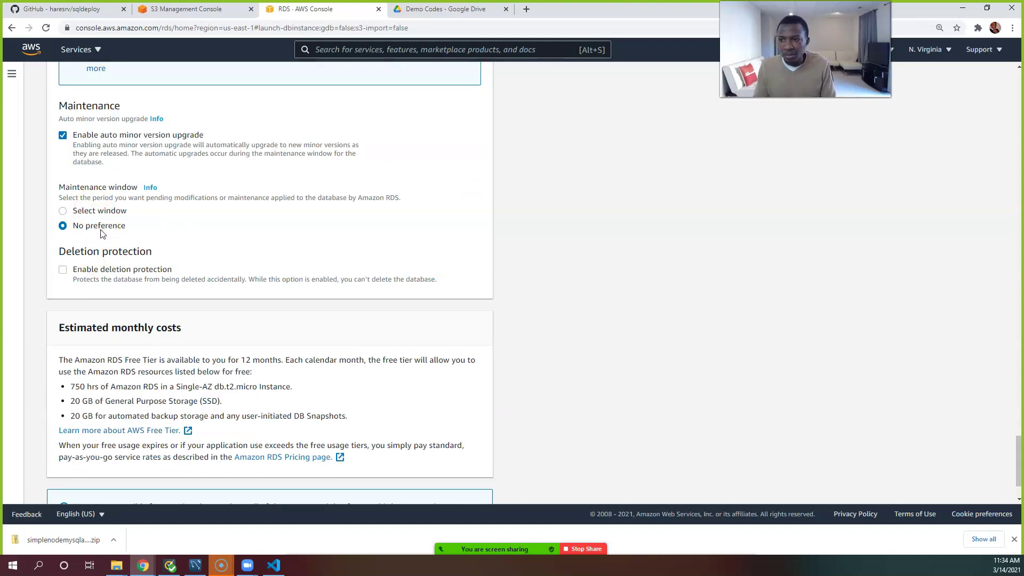
pyautogui.scroll(-1, 100, 235)
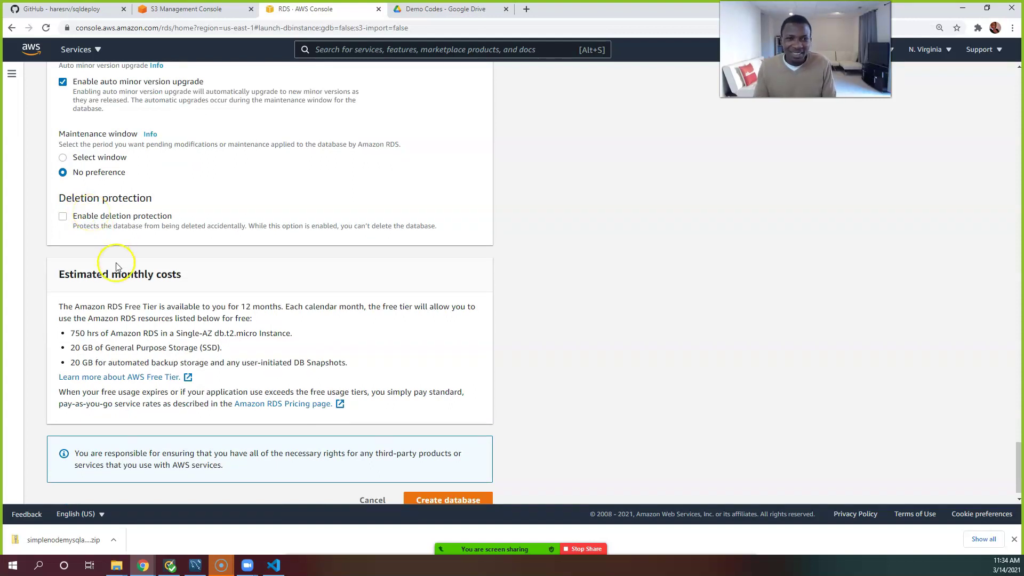
pyautogui.scroll(-1, 114, 267)
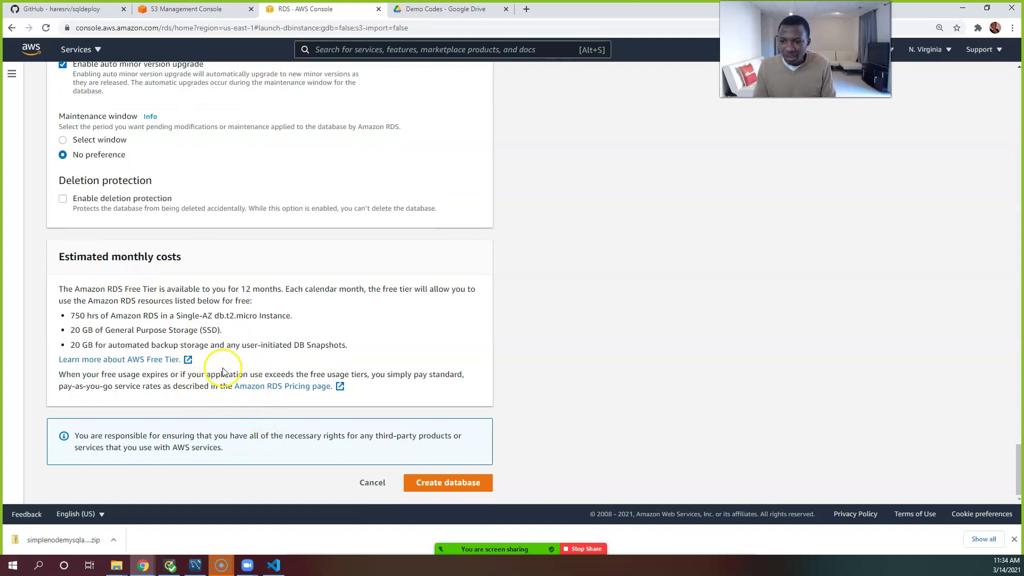
pyautogui.scroll(1, 419, 376)
pyautogui.scroll(12, 418, 373)
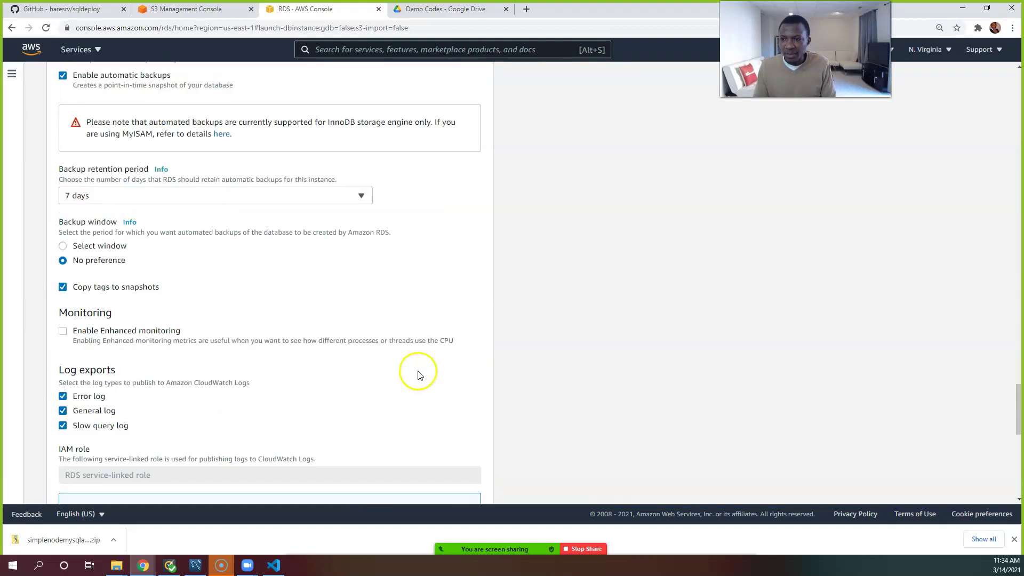
pyautogui.doubleClick(82, 405)
pyautogui.scroll(5, 104, 401)
pyautogui.scroll(10, 104, 401)
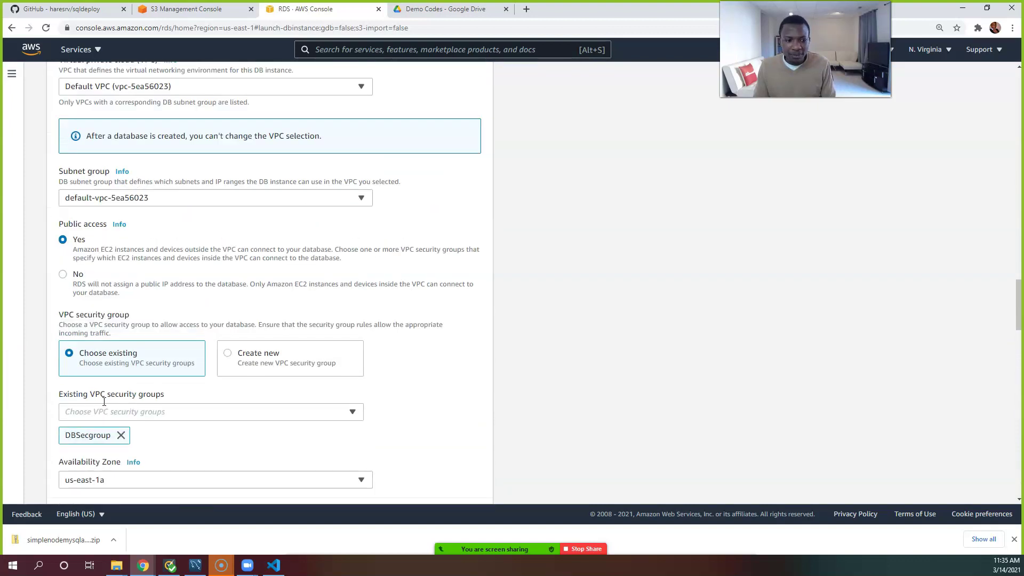
pyautogui.scroll(8, 104, 401)
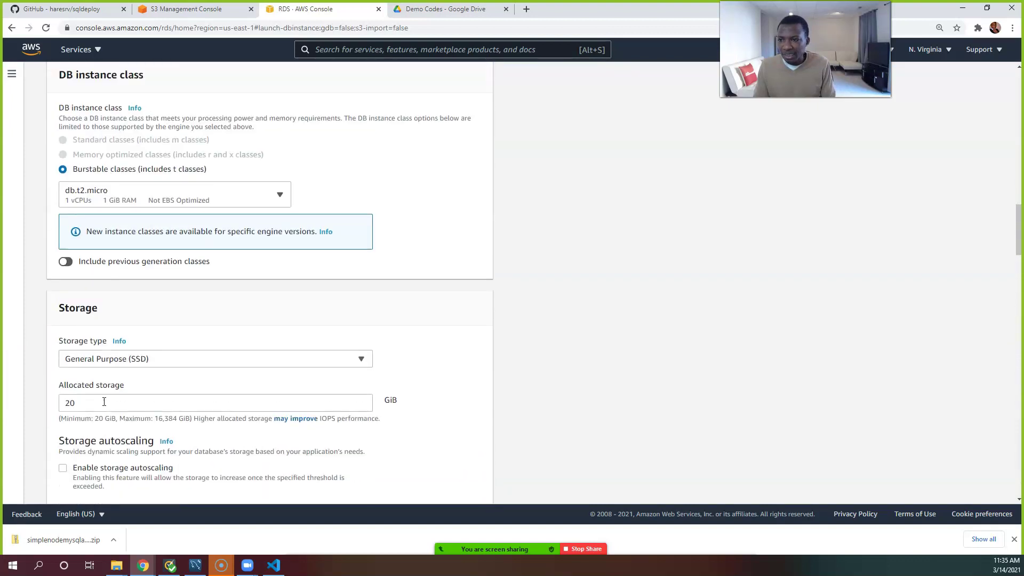
pyautogui.scroll(-1, 104, 401)
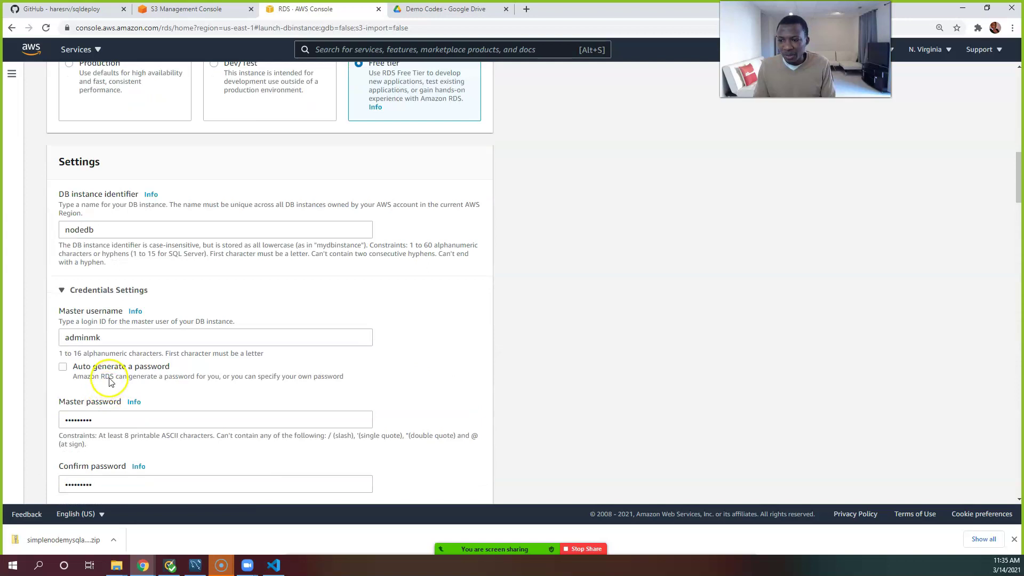
pyautogui.moveTo(108, 338); pyautogui.dragTo(70, 341)
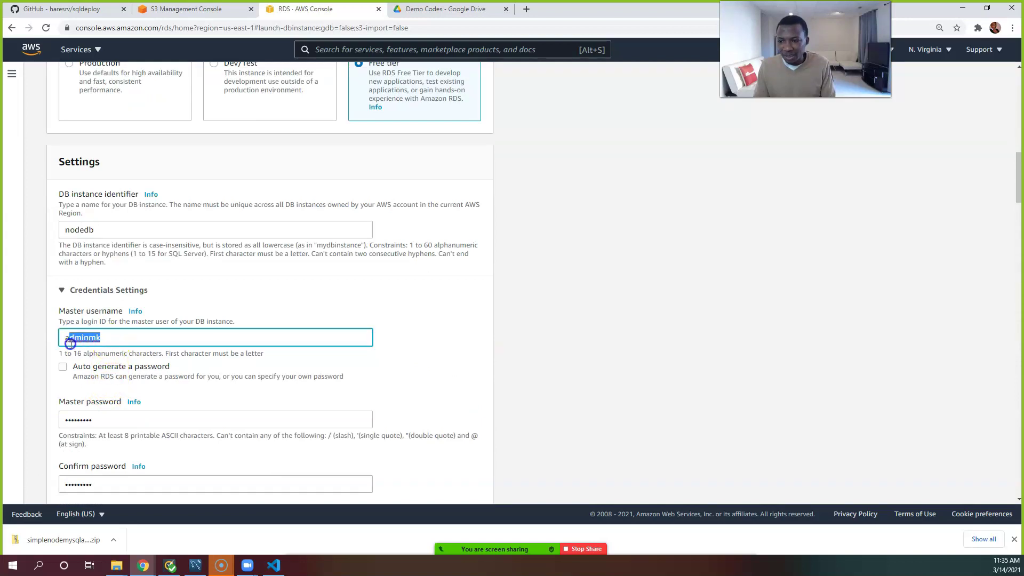
pyautogui.click(114, 407)
pyautogui.scroll(6, 114, 410)
pyautogui.scroll(5, 115, 416)
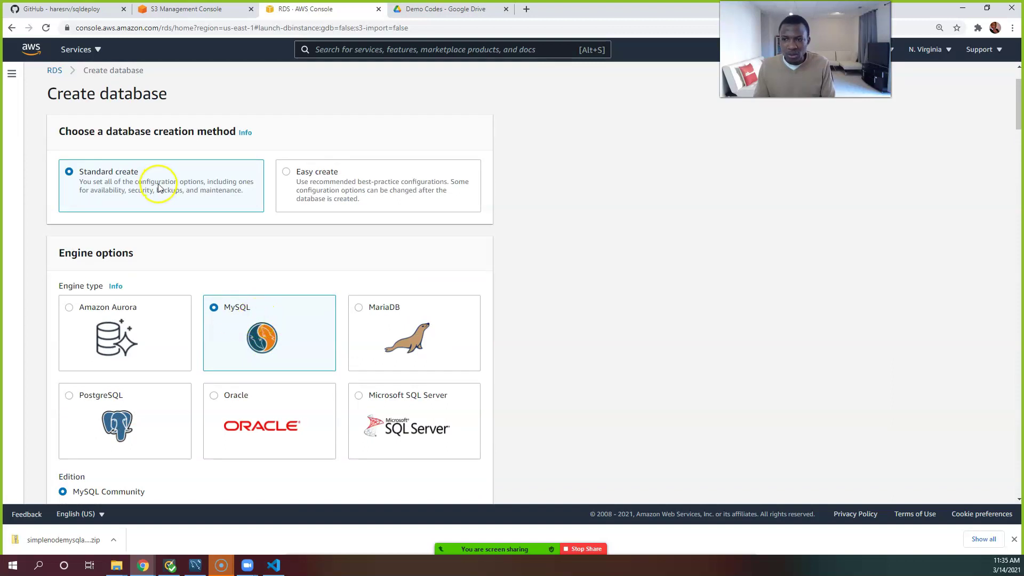
pyautogui.scroll(-18, 267, 299)
pyautogui.scroll(-20, 262, 320)
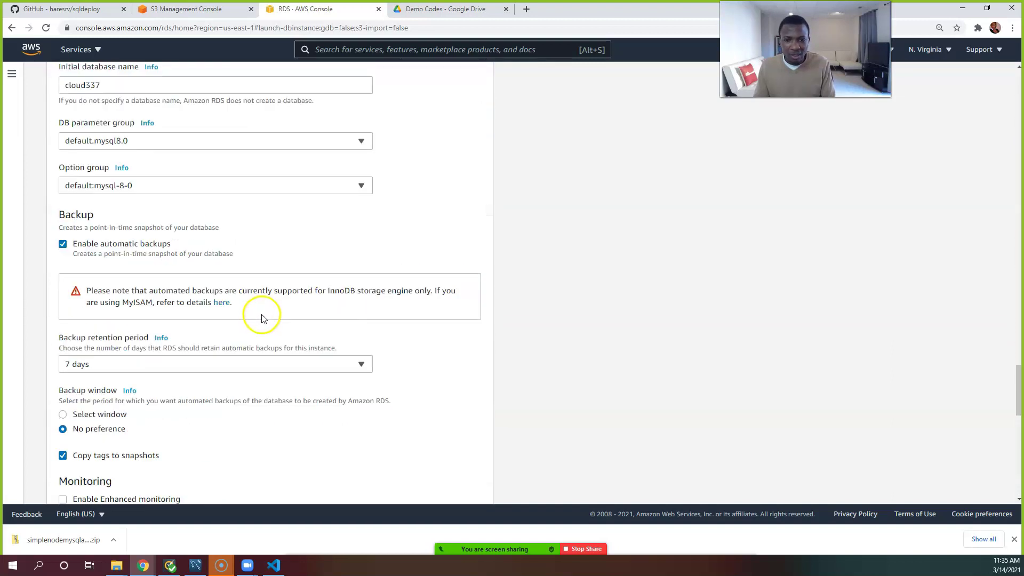
# Create the nodedb database with the configured settings and refresh the databases list to check its status.
pyautogui.click(443, 484)
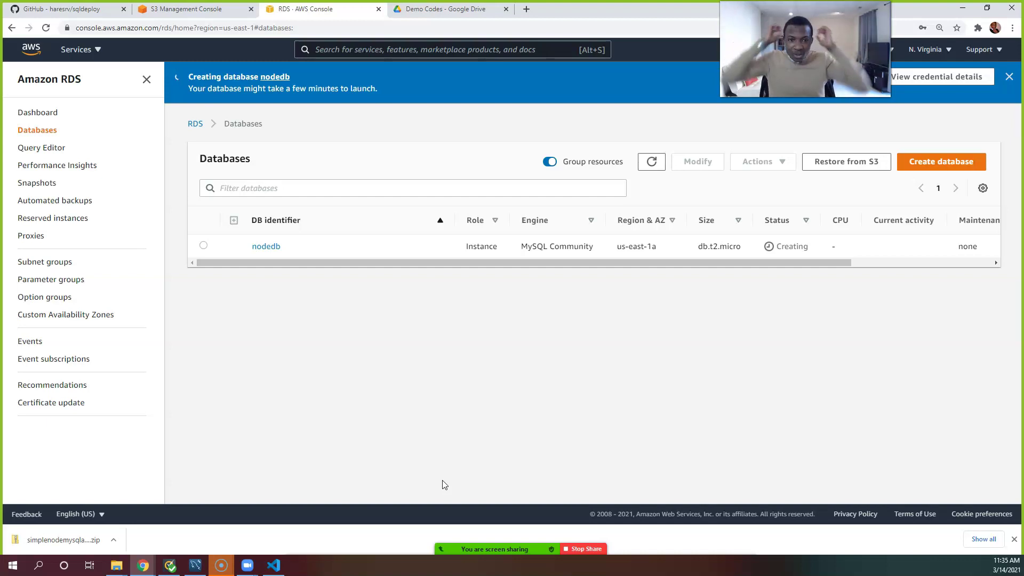
pyautogui.click(653, 167)
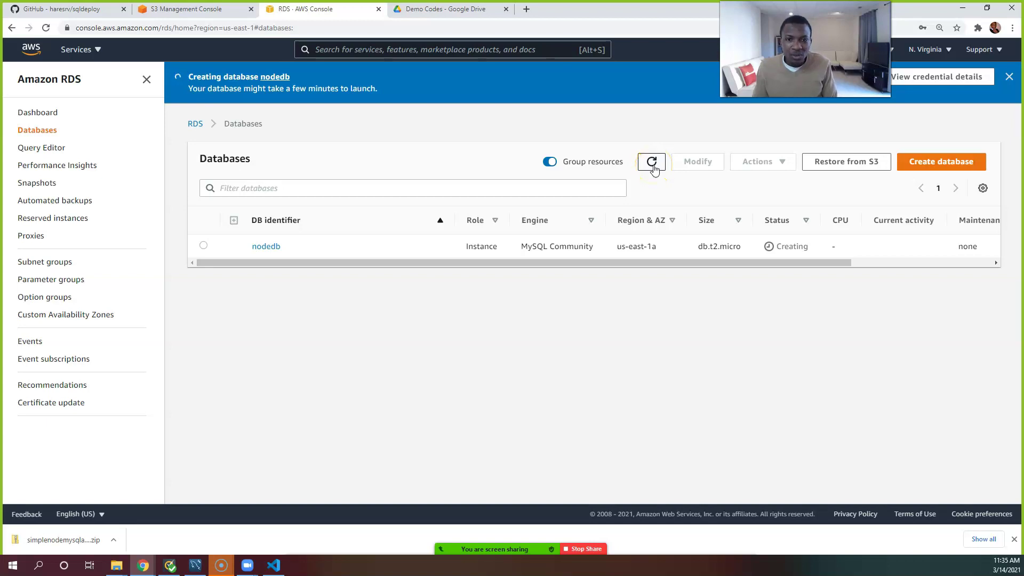
pyautogui.click(655, 168)
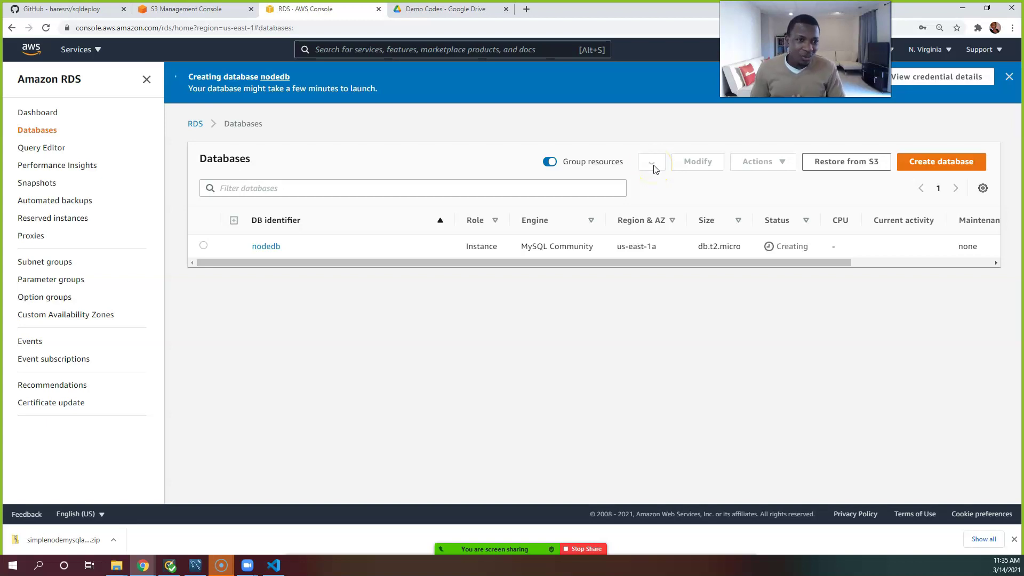
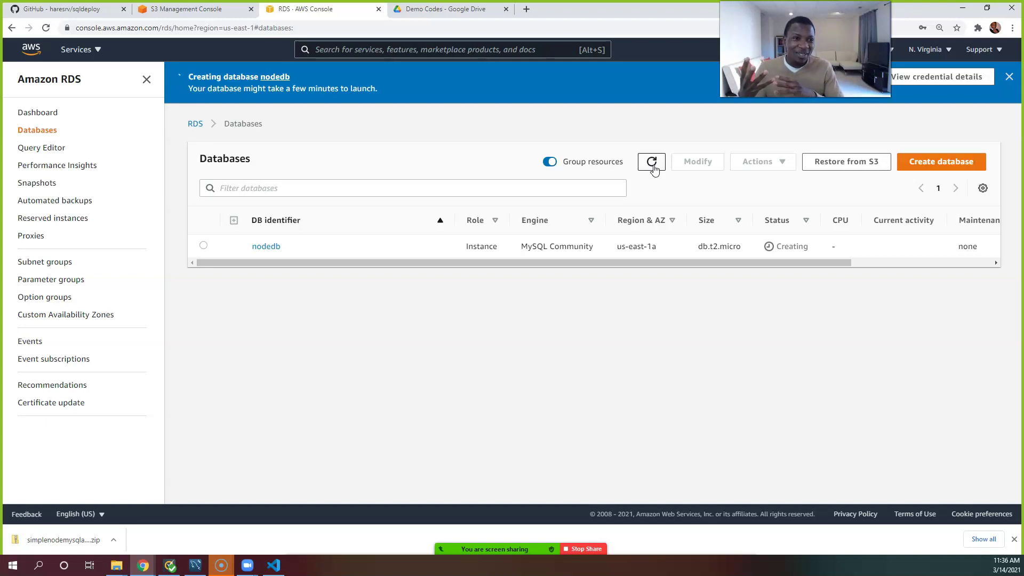
# Revisit the sqldeploy repository on GitHub and the RDS databases list, and open the nodemysqlmk bucket in S3.
pyautogui.click(63, 11)
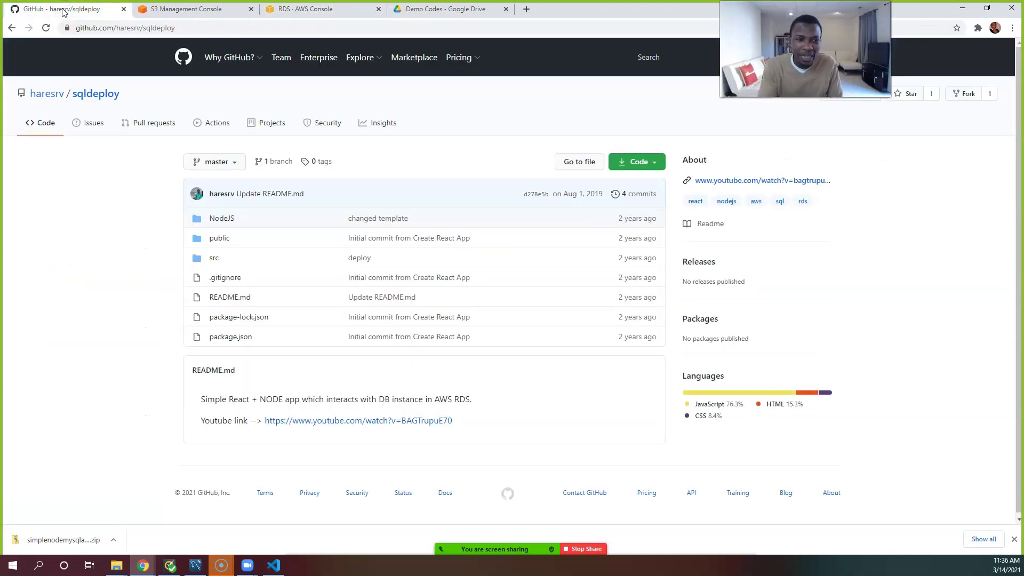
pyautogui.click(184, 8)
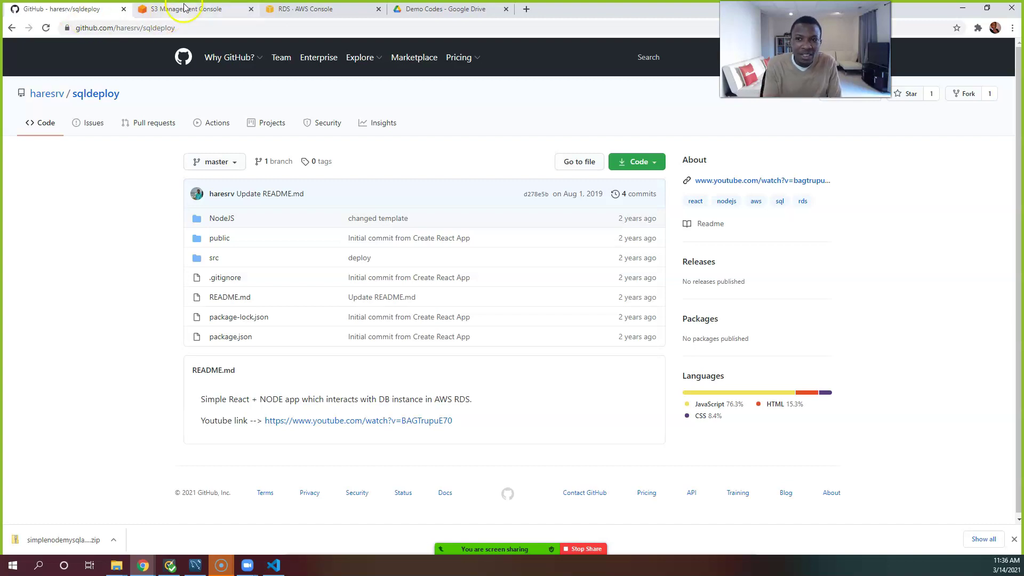
pyautogui.click(280, 6)
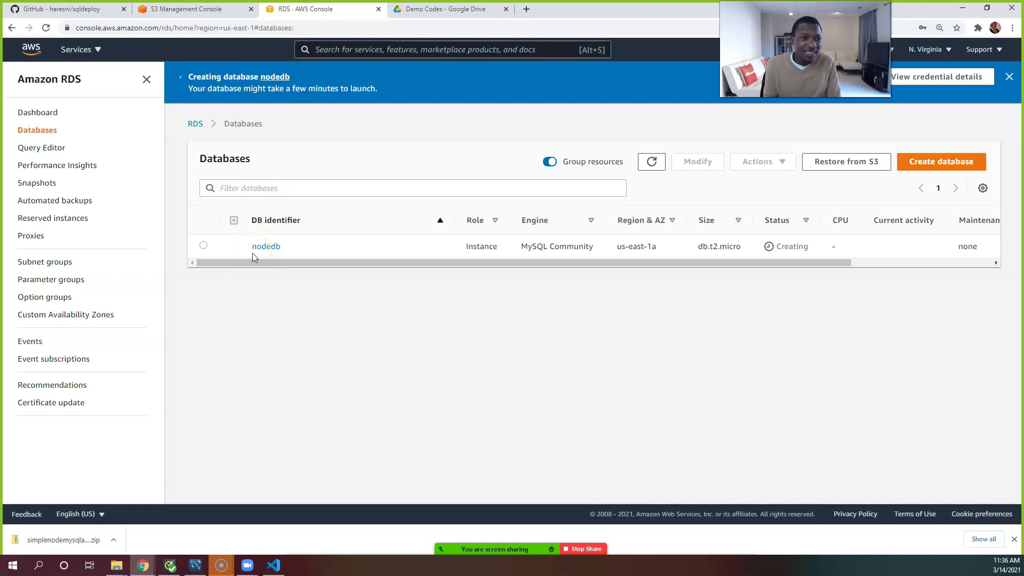
pyautogui.click(77, 11)
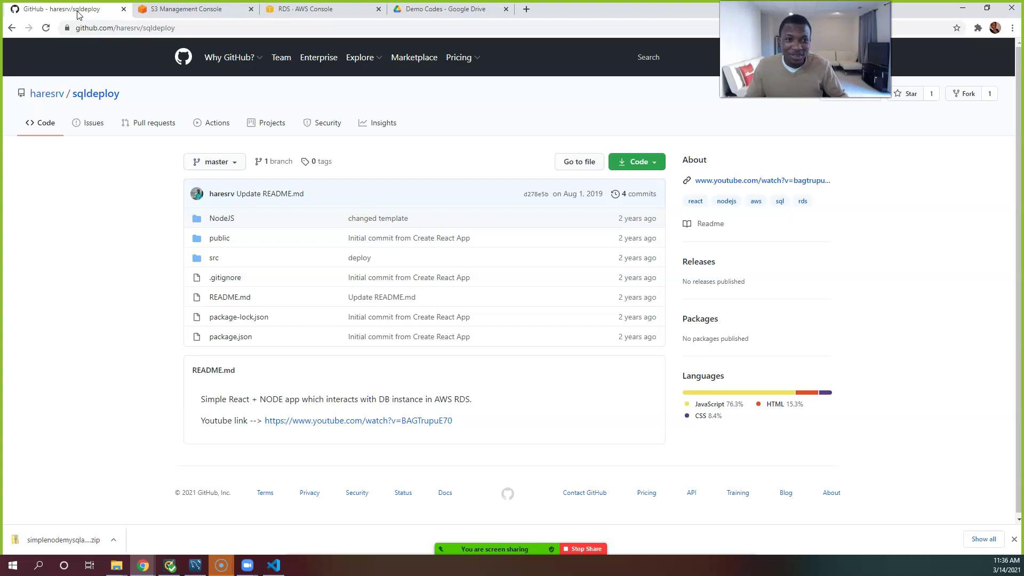
pyautogui.click(202, 10)
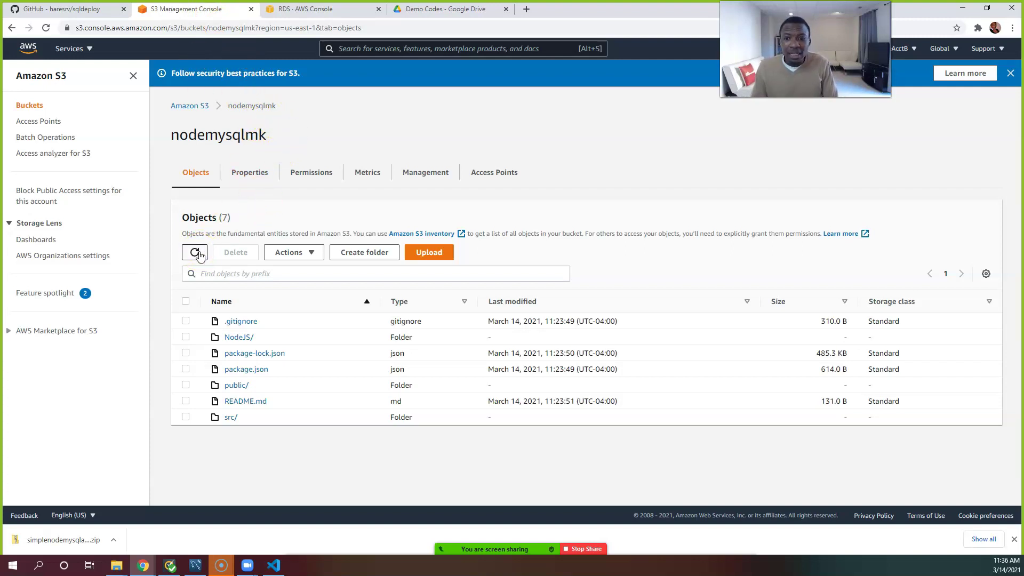
# Return to the S3 bucket list, select the nodemysqlmk bucket and start emptying it.
pyautogui.click(193, 106)
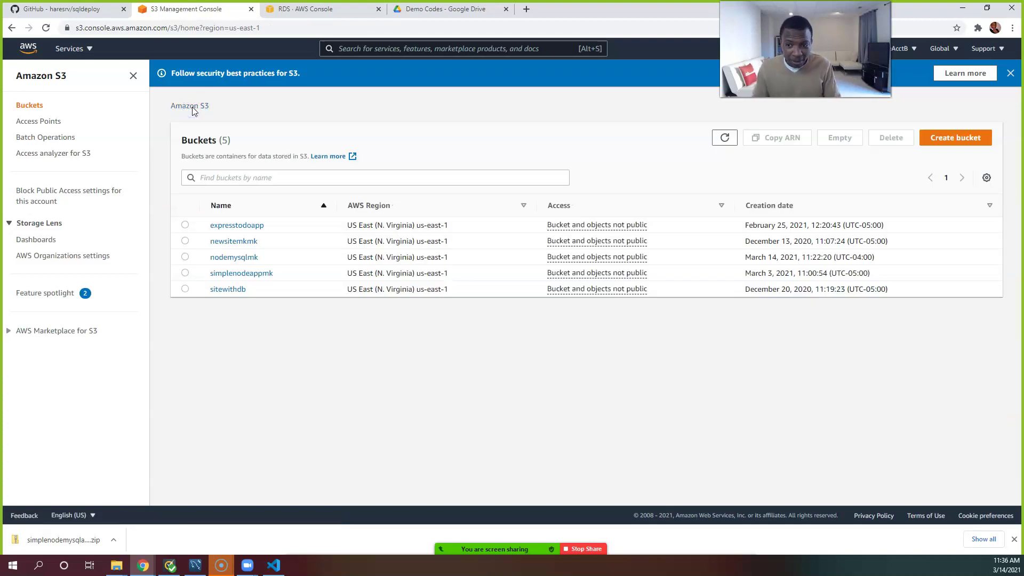
pyautogui.click(185, 257)
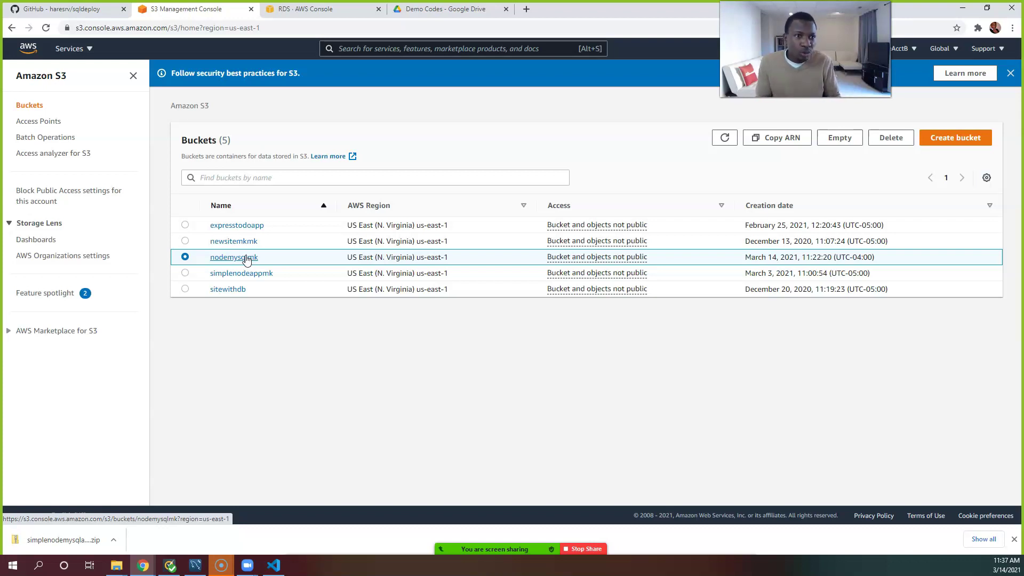
pyautogui.click(338, 16)
pyautogui.click(209, 9)
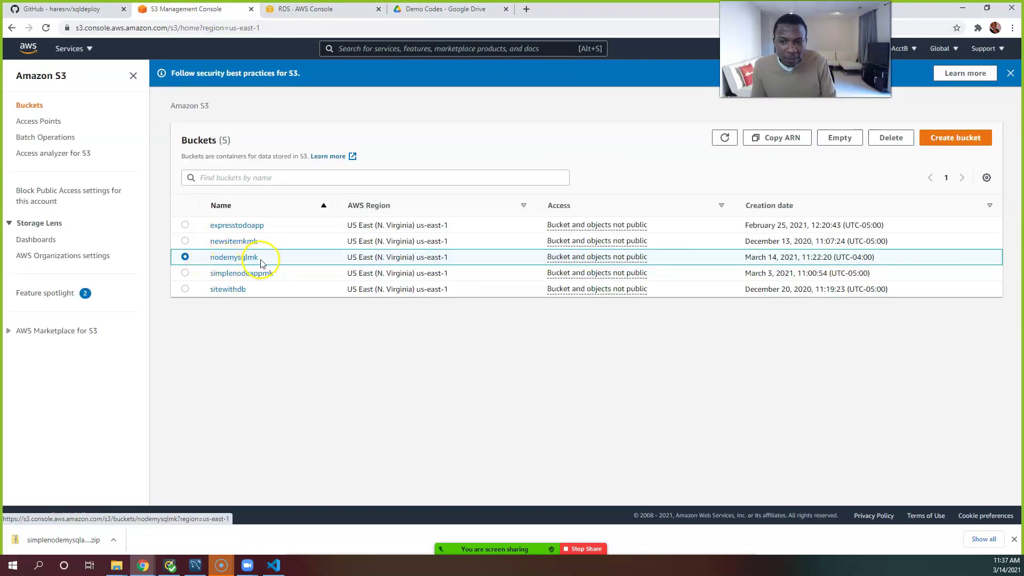
pyautogui.click(837, 138)
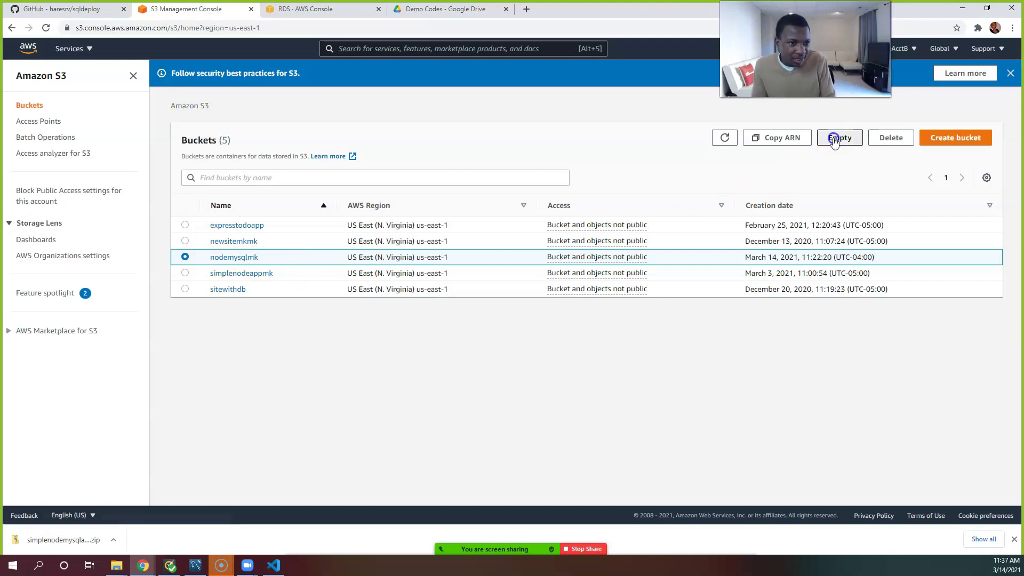
# Empty the nodemysqlmk bucket using the confirmation text "permanently delete", exit the status page and reopen the bucket to check its objects.
pyautogui.click(185, 251)
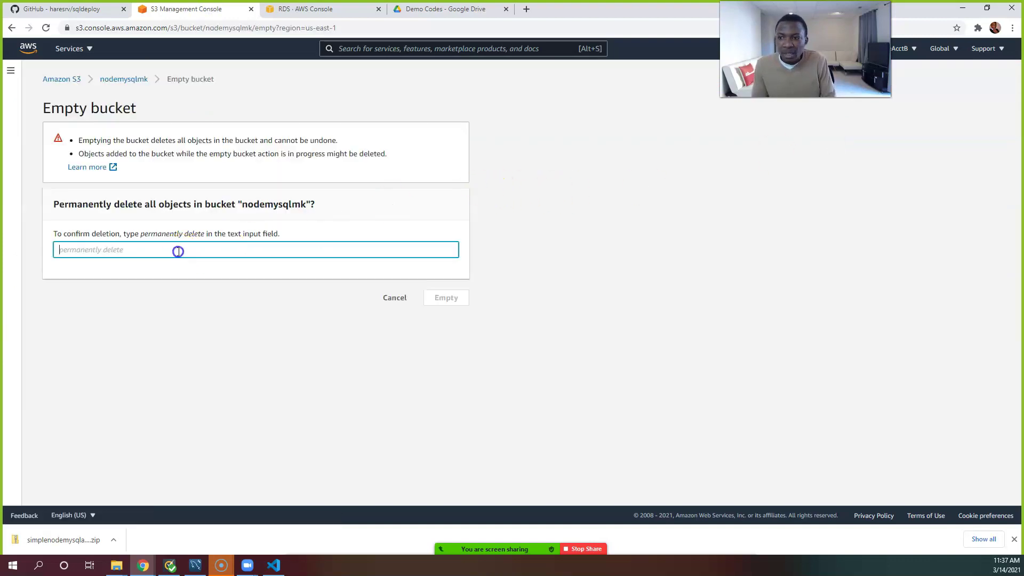
pyautogui.write('ow')
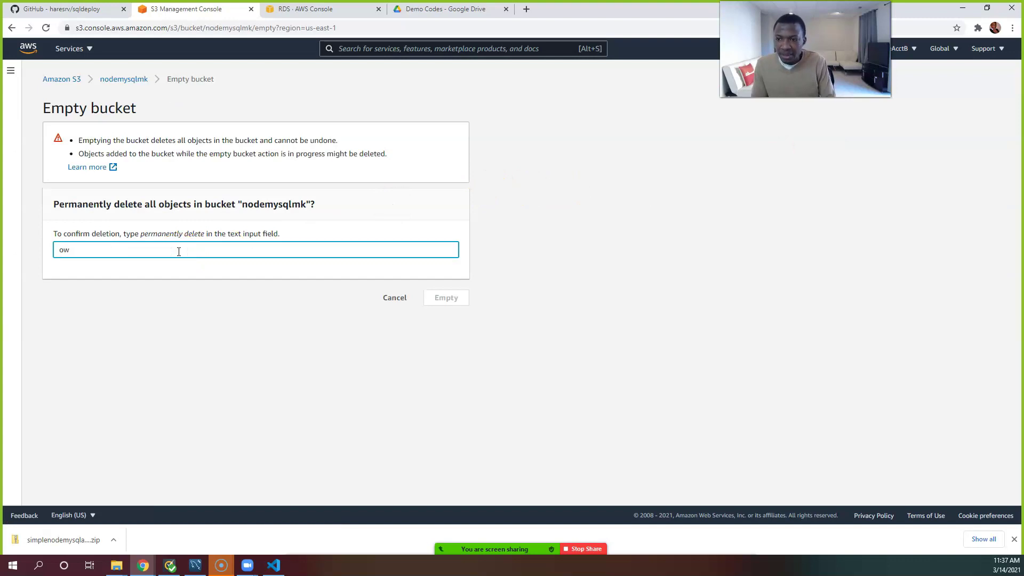
pyautogui.moveTo(141, 239); pyautogui.dragTo(205, 238)
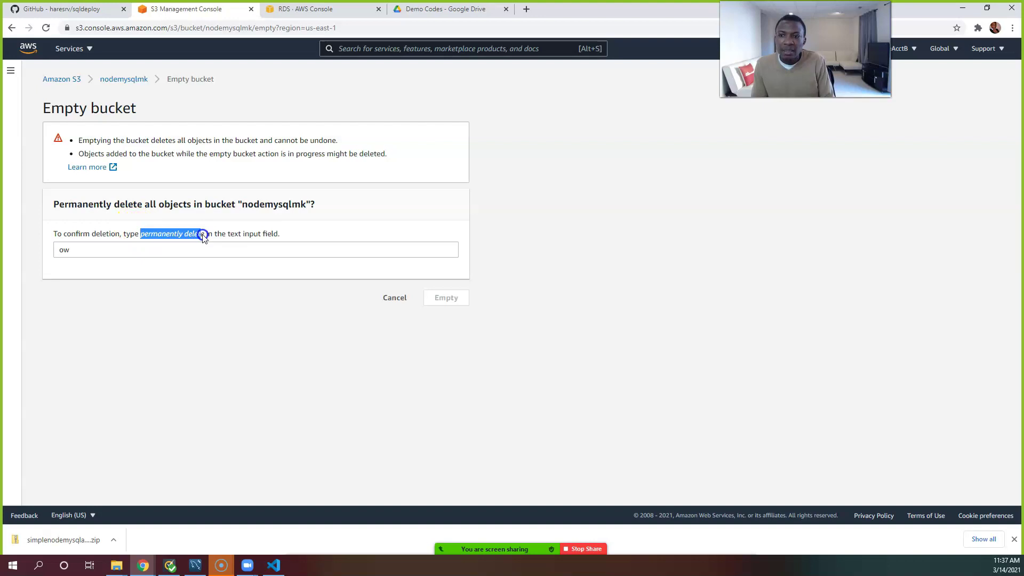
pyautogui.hotkey('ctrl', 'c')
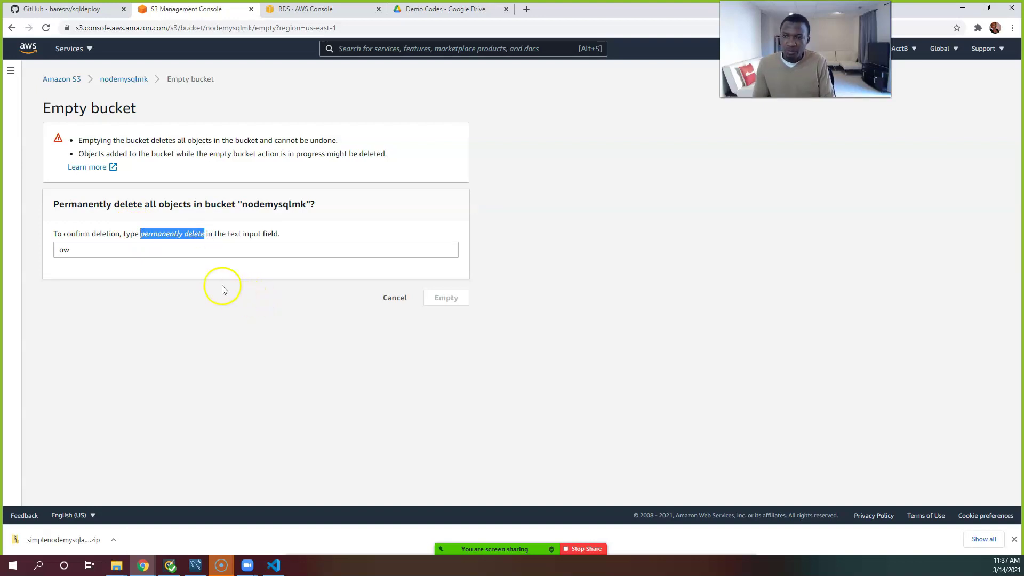
pyautogui.click(216, 249)
pyautogui.hotkey('ctrl', 'a')
pyautogui.hotkey('ctrl', 'v')
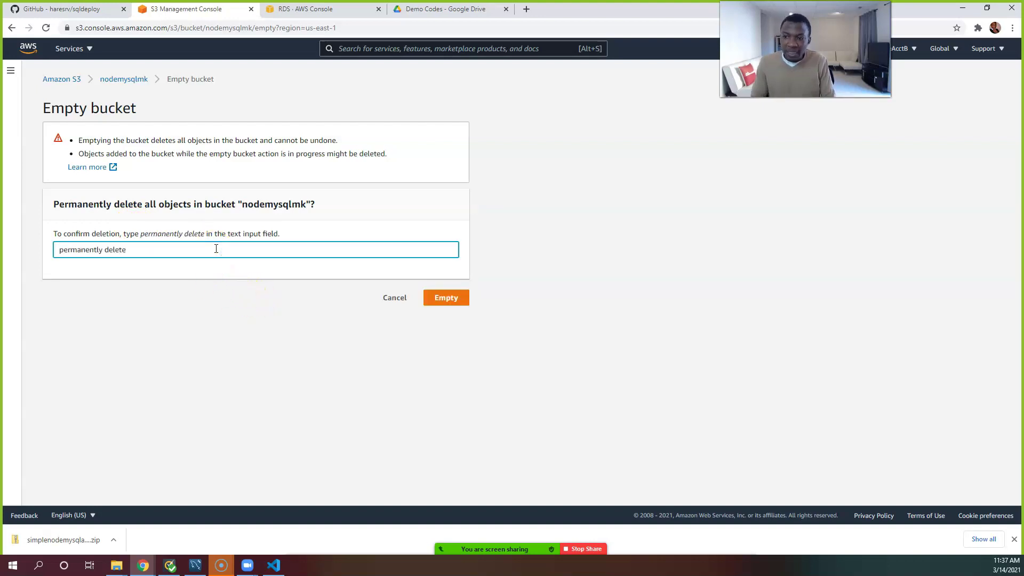
pyautogui.click(457, 302)
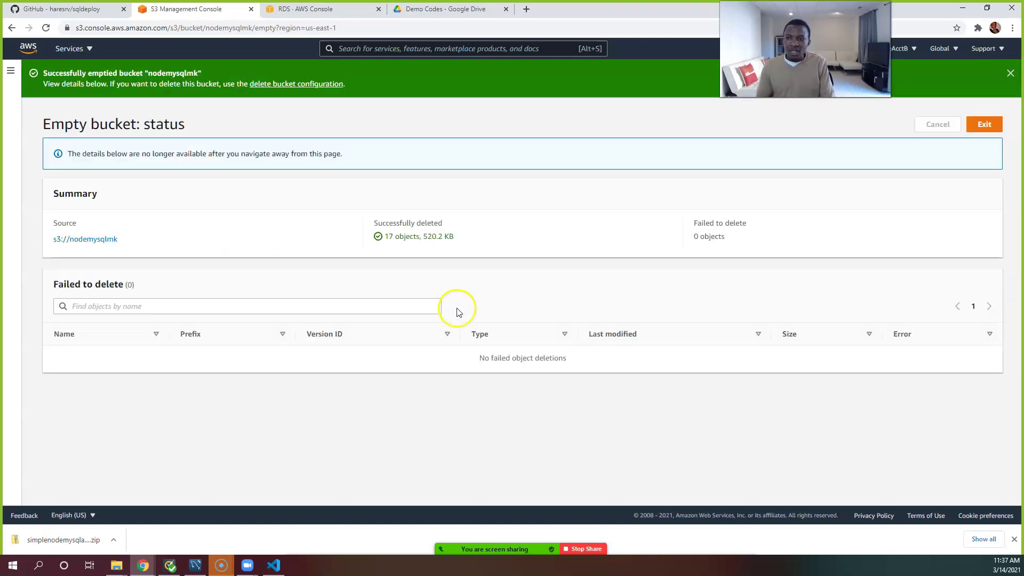
pyautogui.click(984, 127)
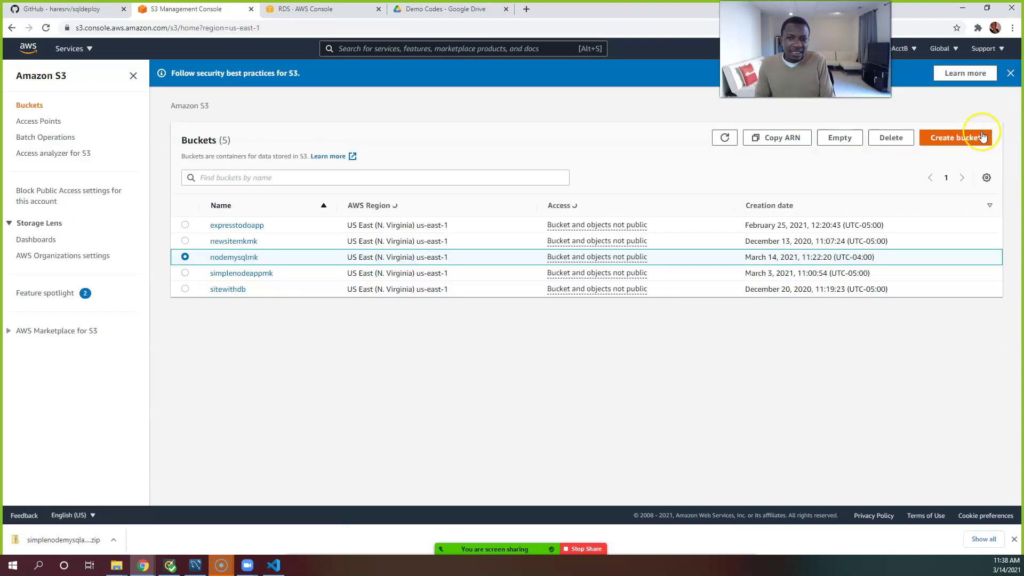
pyautogui.click(232, 259)
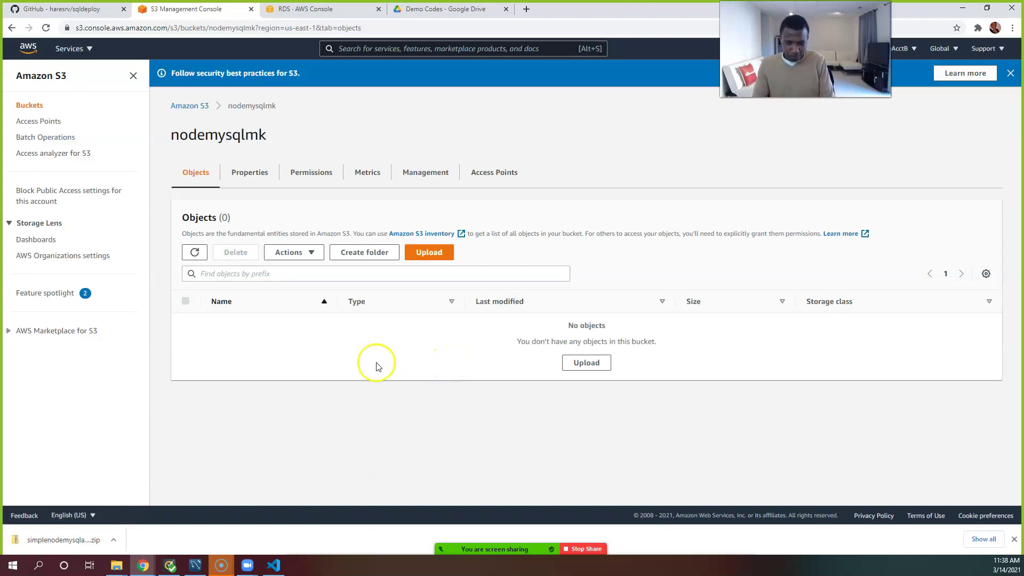
# Go back to the RDS databases and open the nodedb details to check its status, endpoint and port.
pyautogui.click(117, 566)
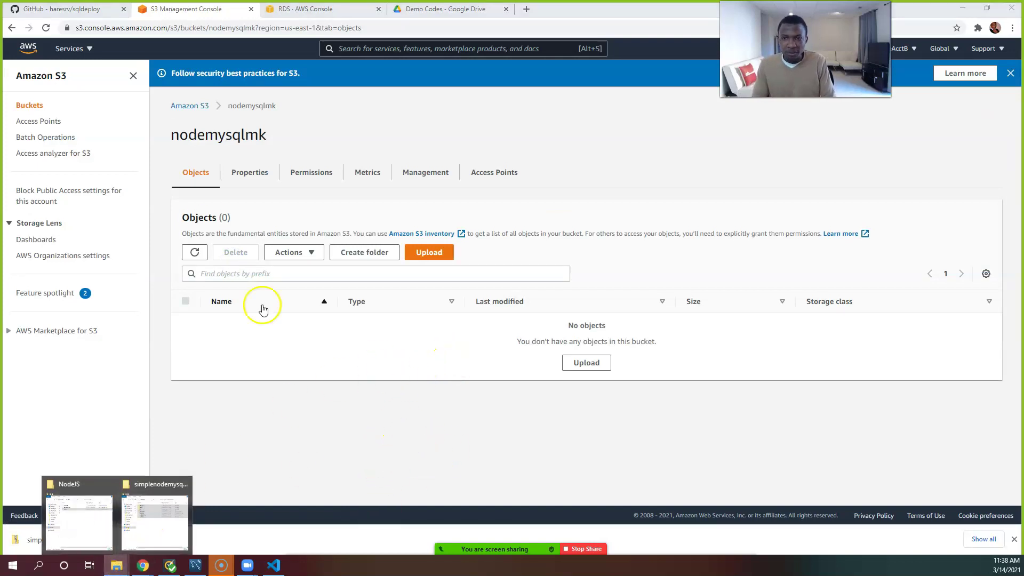
pyautogui.click(299, 9)
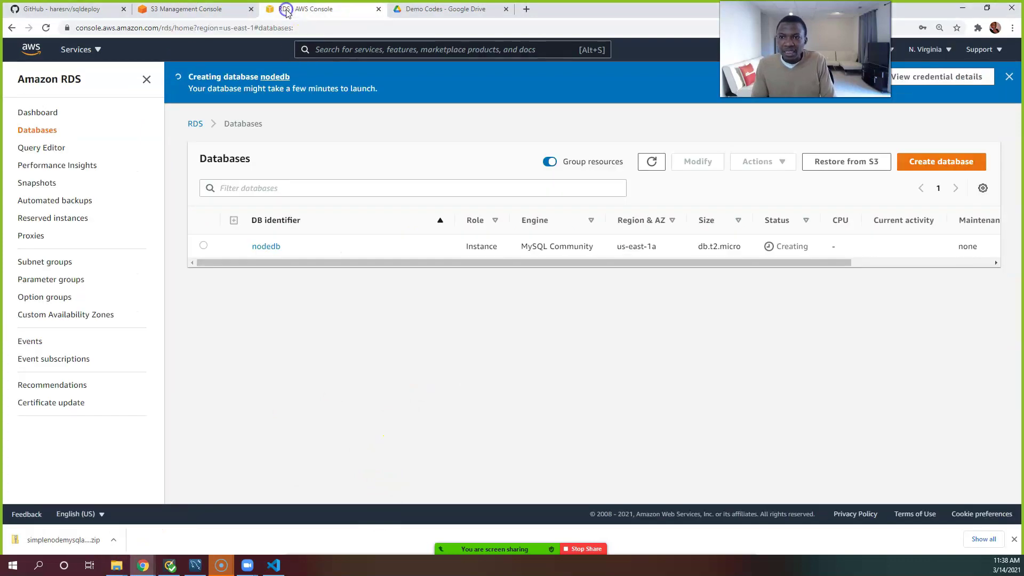
pyautogui.click(269, 249)
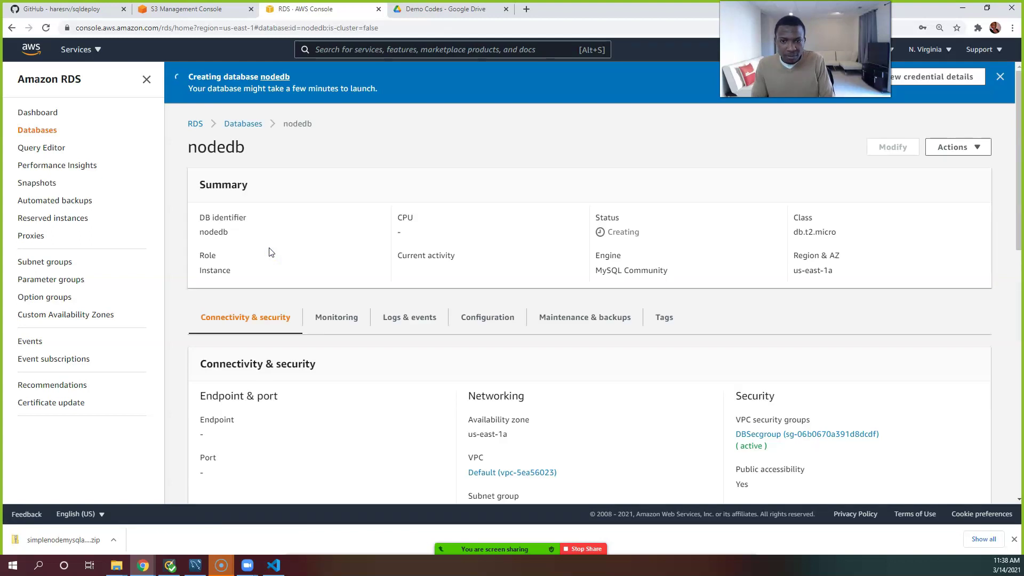
pyautogui.scroll(-1, 270, 253)
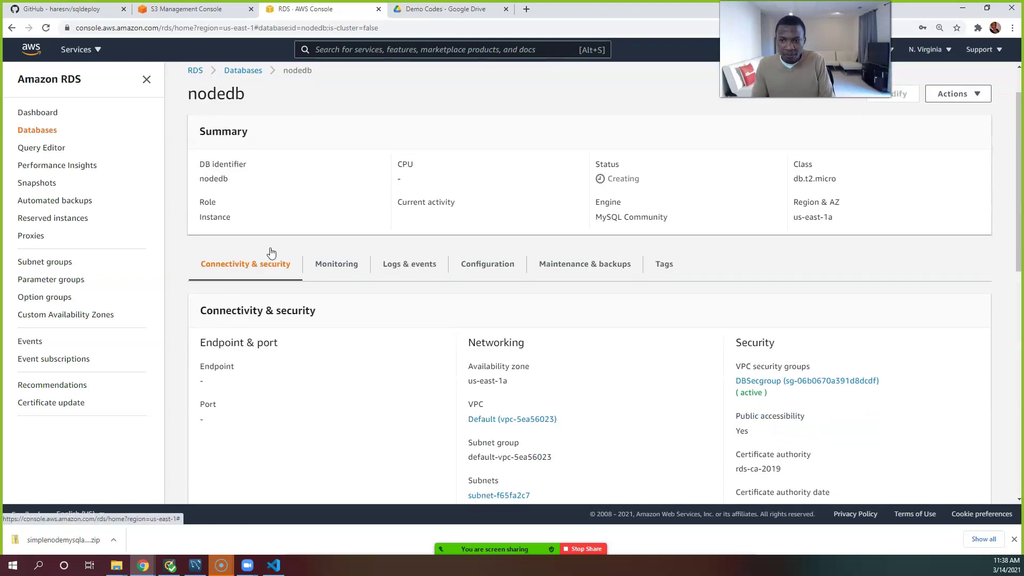
pyautogui.scroll(1, 426, 277)
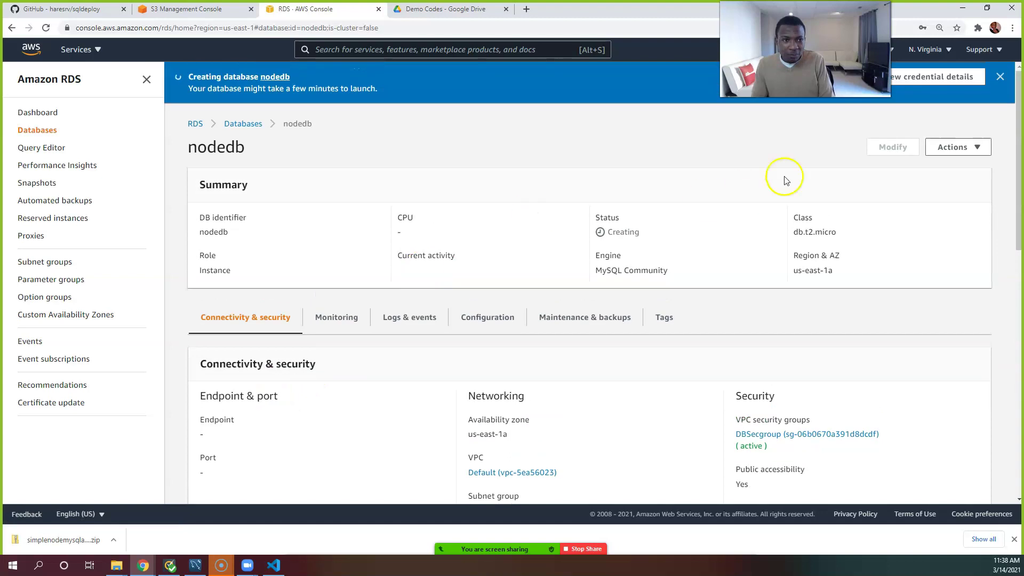
# Check the nodedb database's connectivity details and reload its page to get the endpoint and port.
pyautogui.scroll(-2, 296, 366)
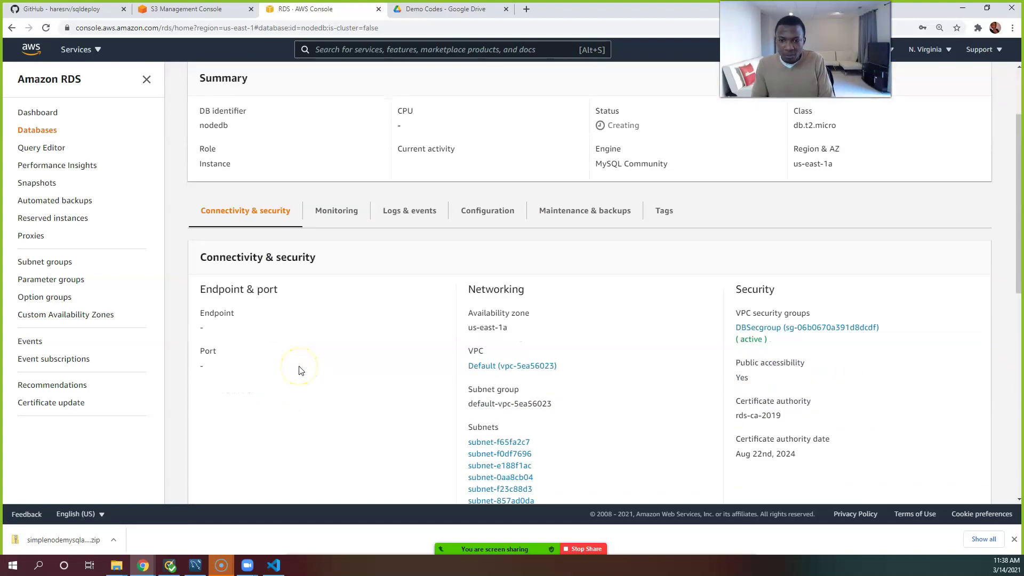
pyautogui.scroll(1, 285, 288)
pyautogui.scroll(2, 285, 282)
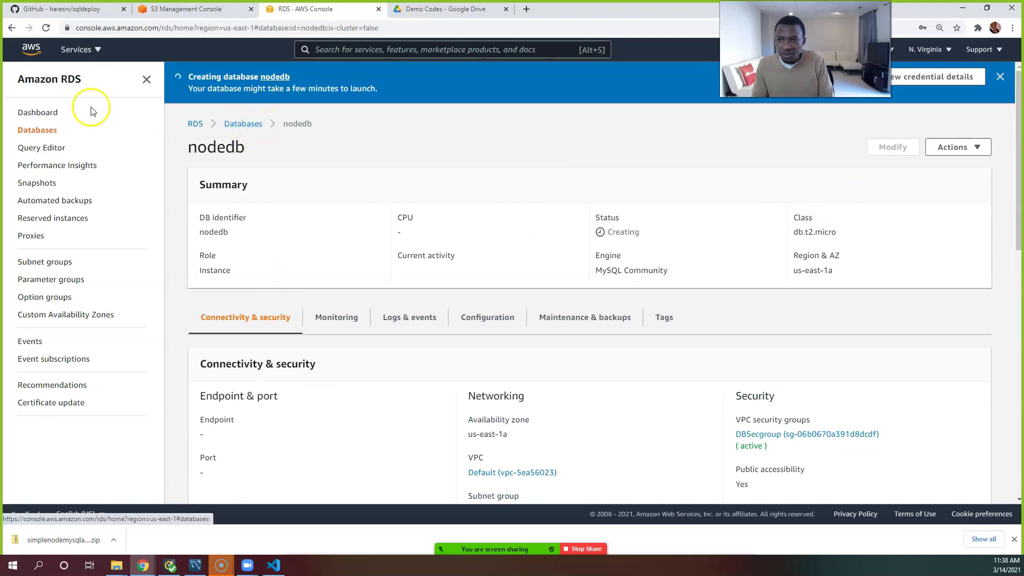
pyautogui.click(46, 28)
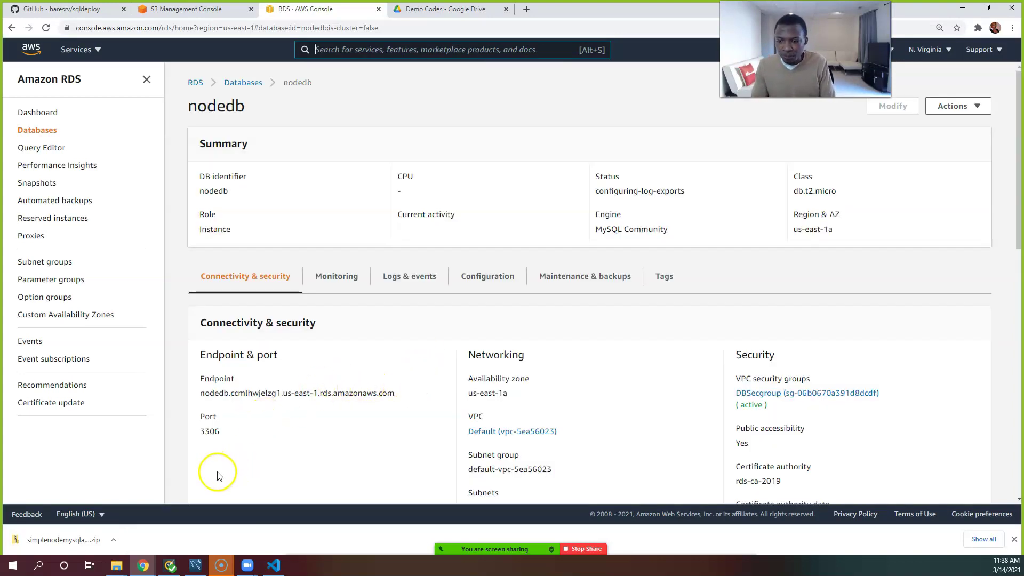
# Switch to File Explorer and open the NodeJS subfolder inside the simplenodemysqlapp folder.
pyautogui.click(118, 566)
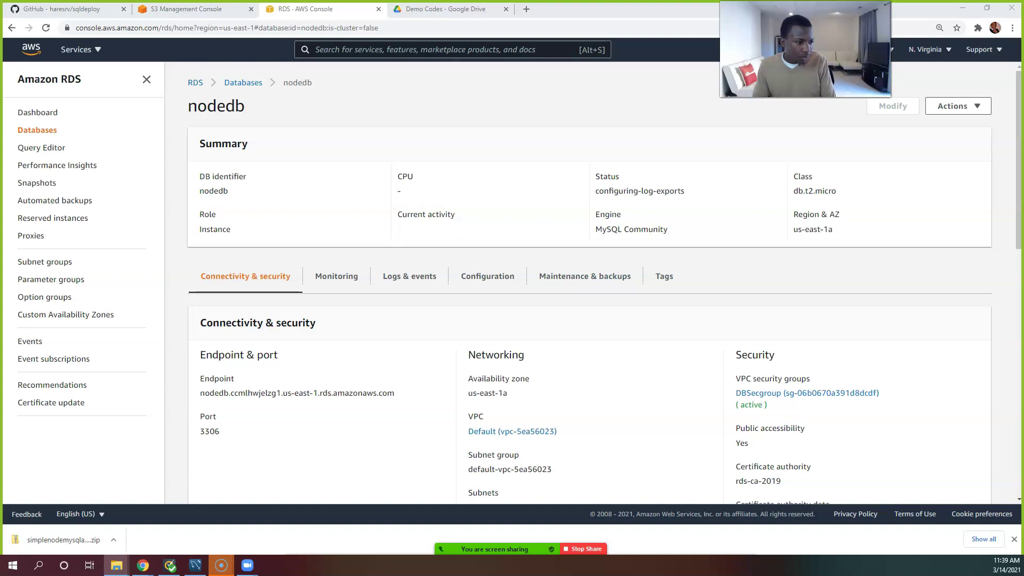
pyautogui.moveTo(1023, 141); pyautogui.dragTo(658, 142)
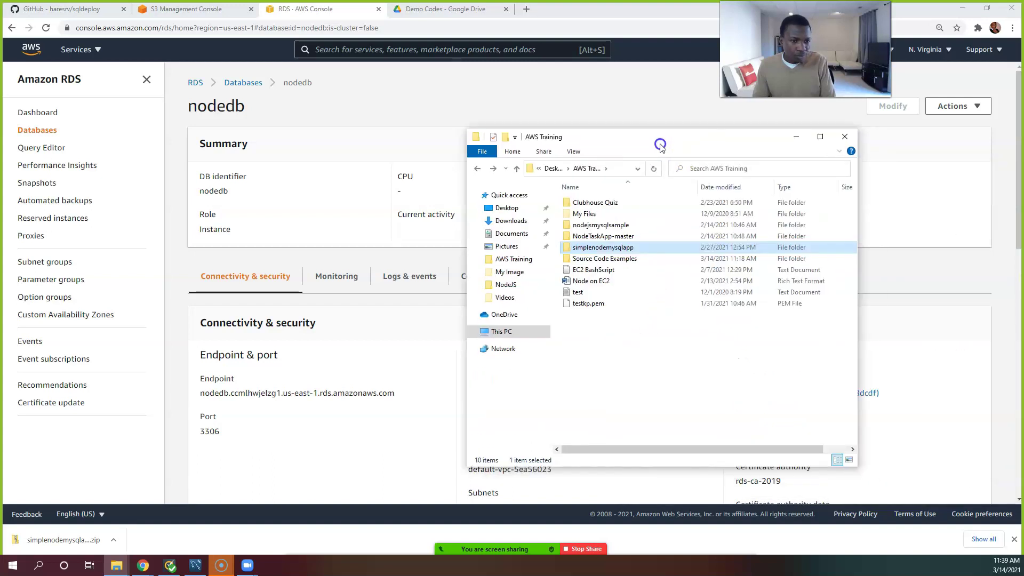
pyautogui.doubleClick(601, 247)
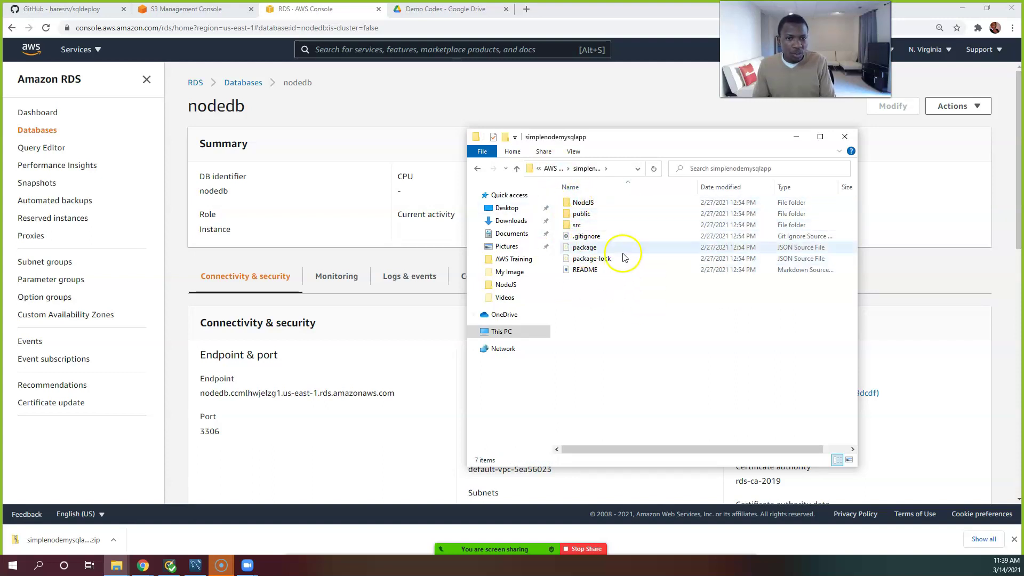
pyautogui.moveTo(693, 142); pyautogui.dragTo(622, 128)
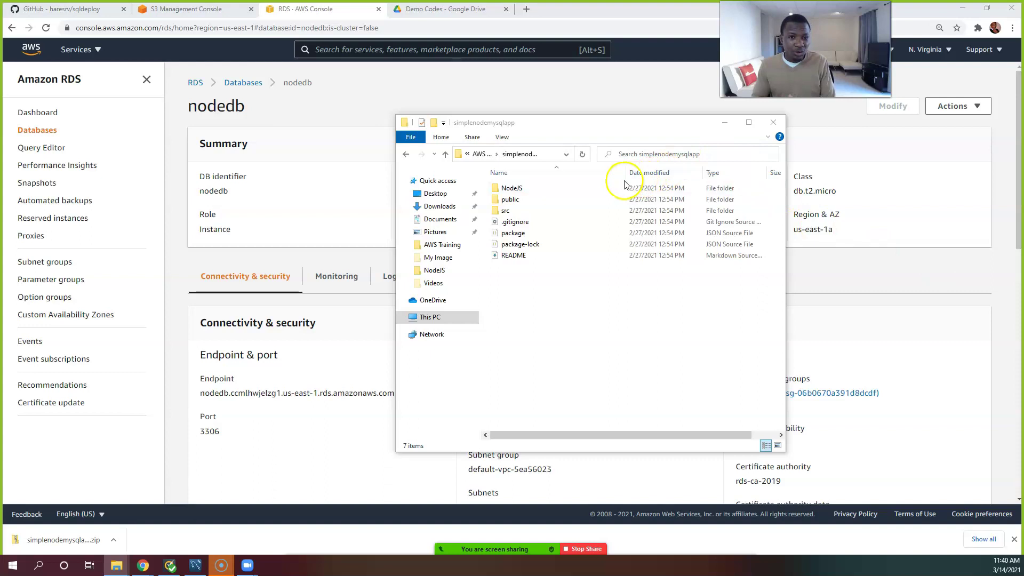
pyautogui.click(530, 194)
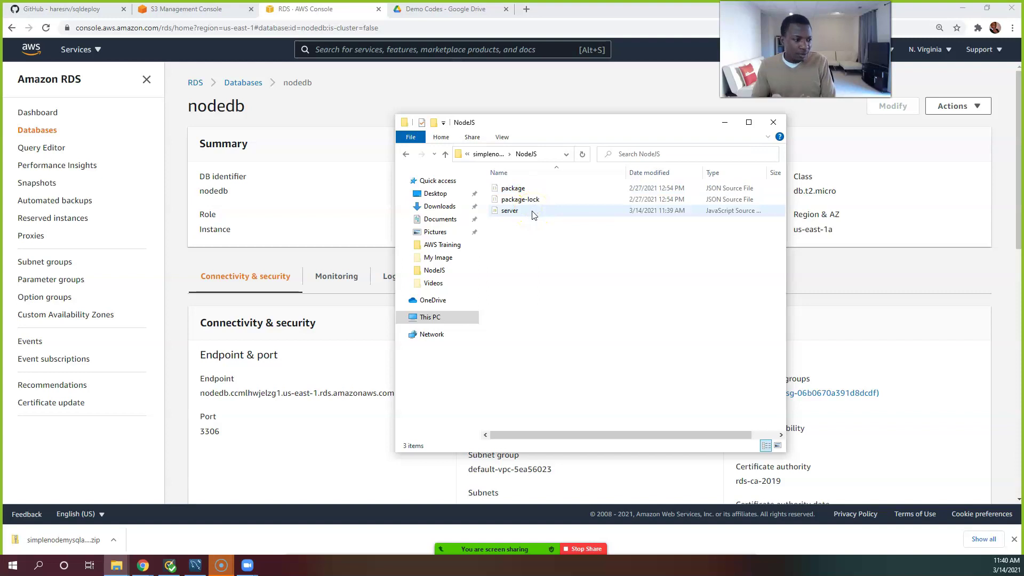
# Open the server JavaScript file in Visual Studio Code, accept the security warning, maximize the window and show the file explorer.
pyautogui.rightClick(532, 212)
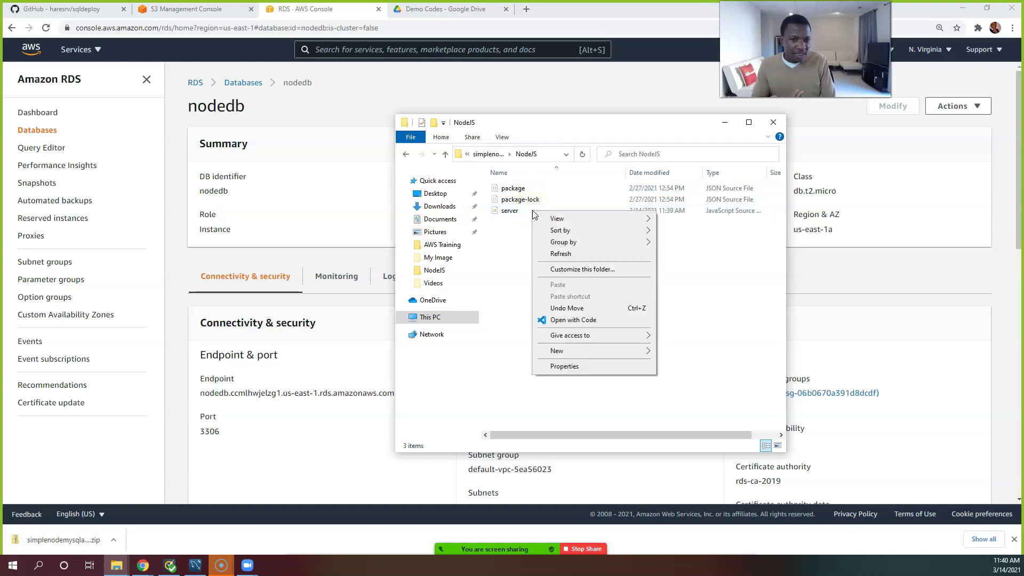
pyautogui.click(508, 217)
pyautogui.click(507, 212)
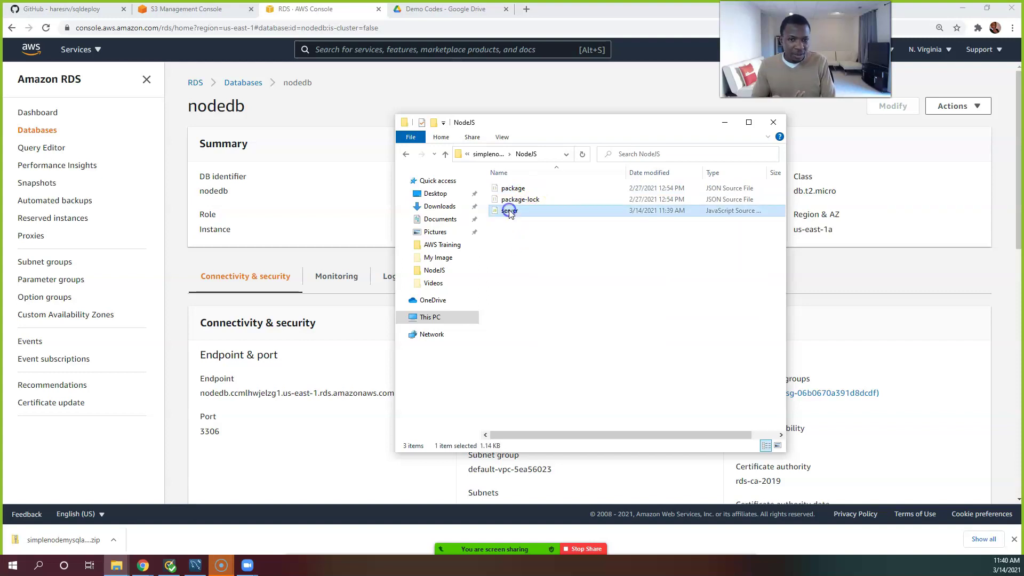
pyautogui.rightClick(510, 213)
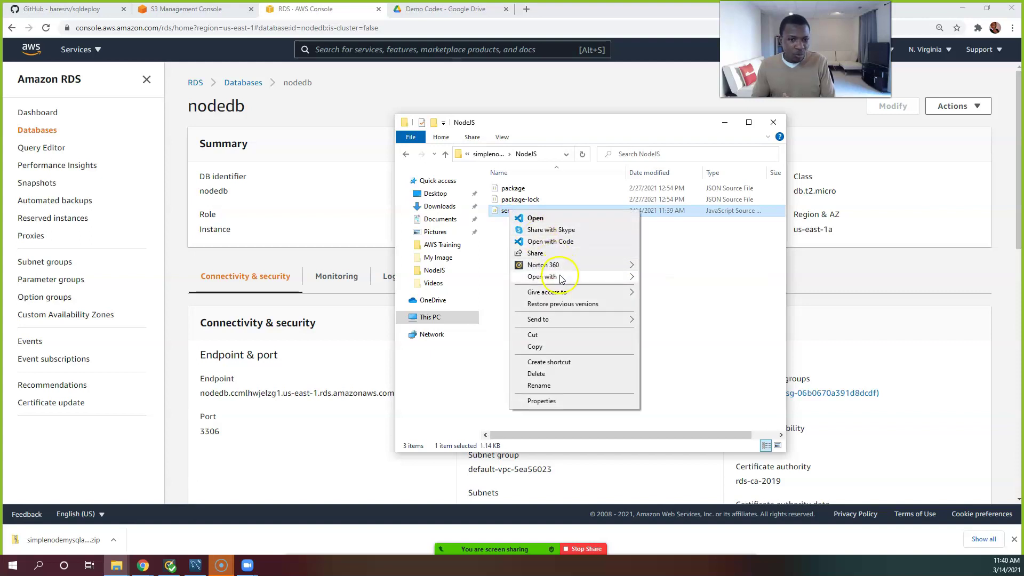
pyautogui.moveTo(590, 277)
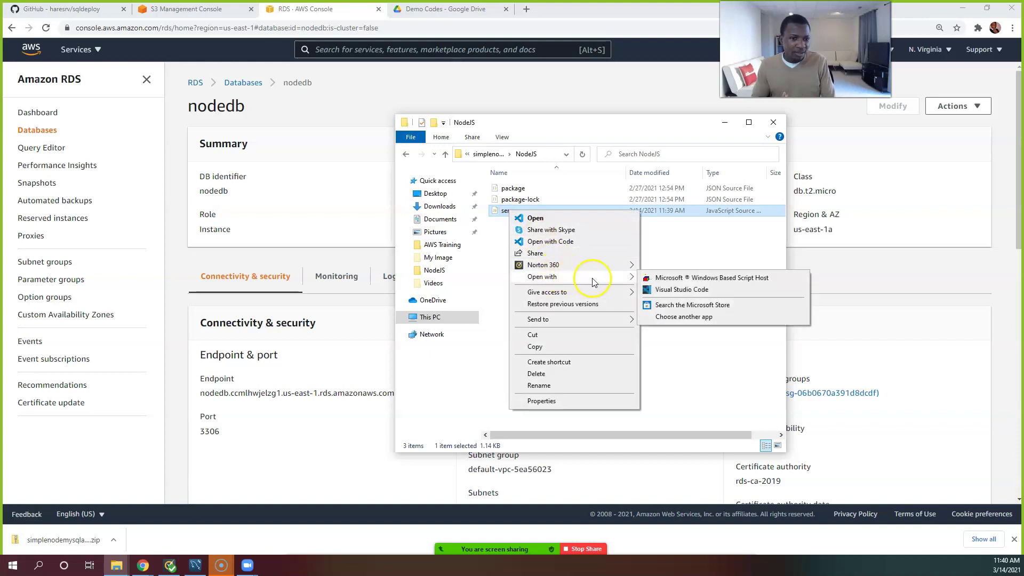
pyautogui.click(668, 289)
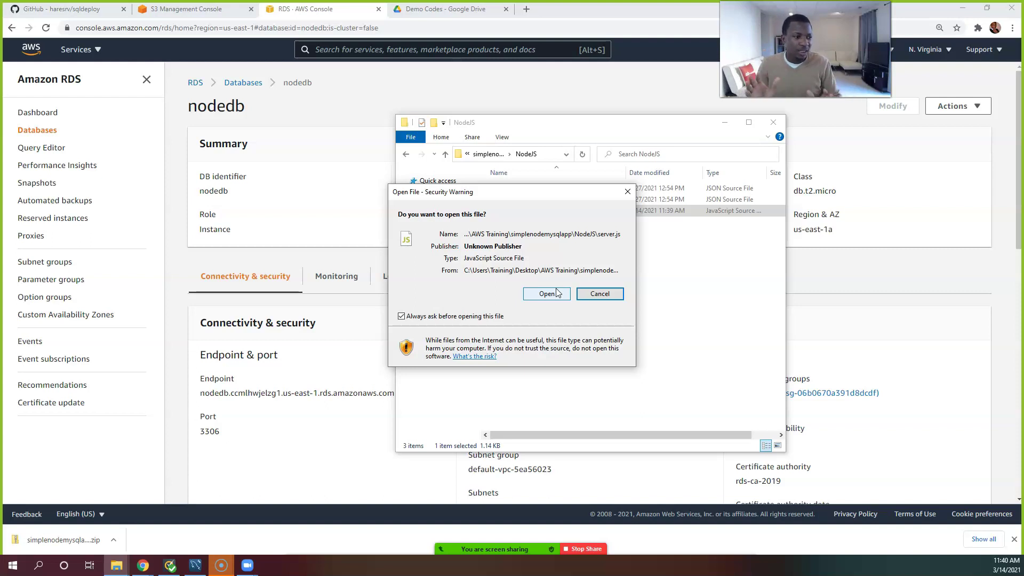
pyautogui.click(549, 293)
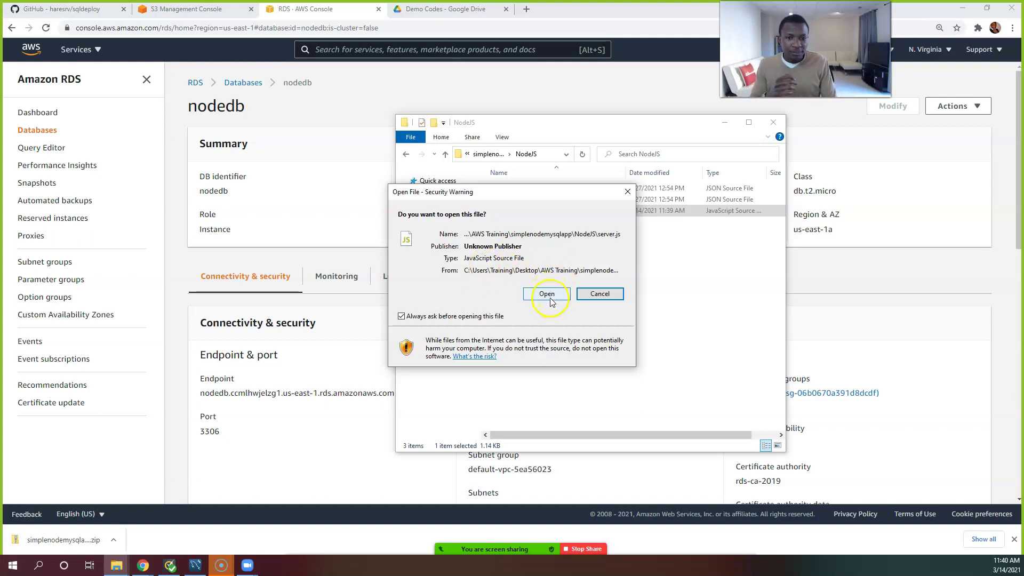
pyautogui.click(549, 295)
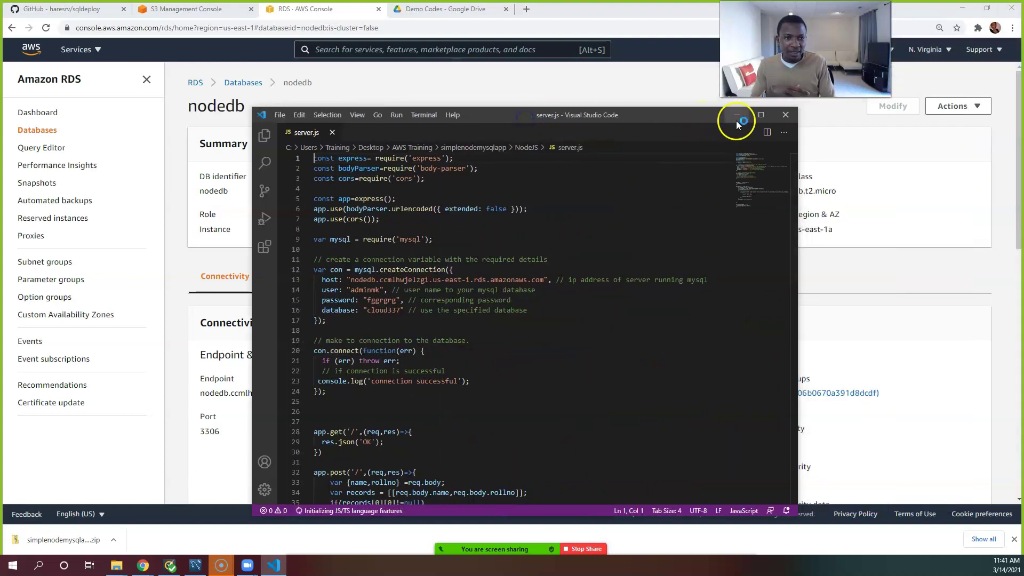
pyautogui.click(761, 115)
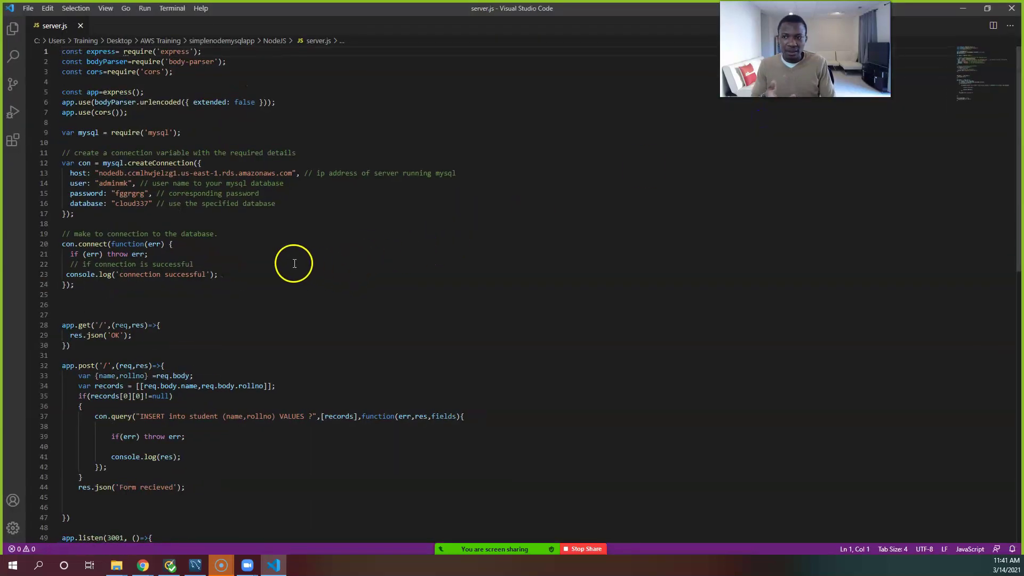
pyautogui.click(12, 28)
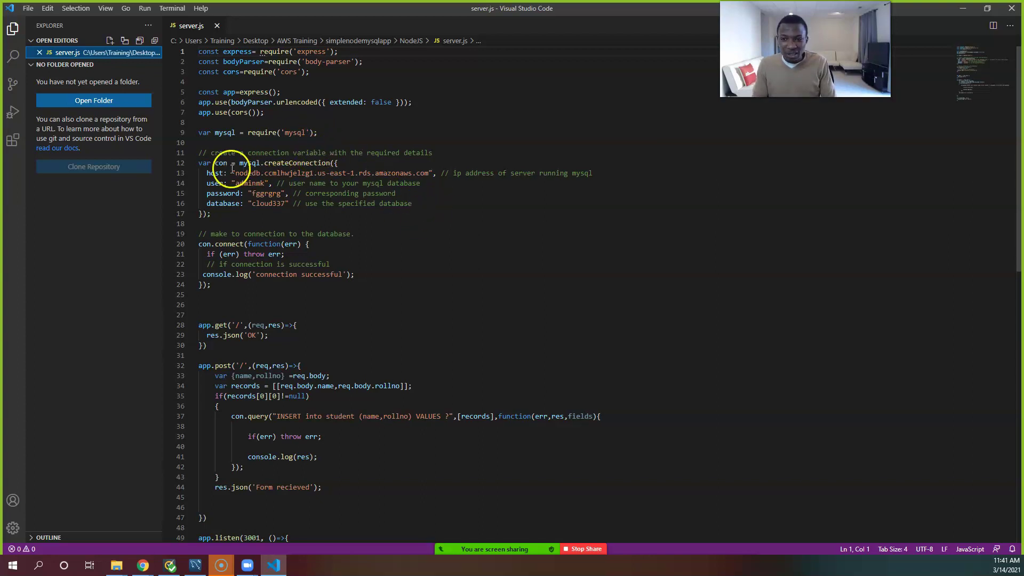
# Examine the host and password values in the MySQL createConnection block of server.js.
pyautogui.moveTo(234, 173); pyautogui.dragTo(428, 173)
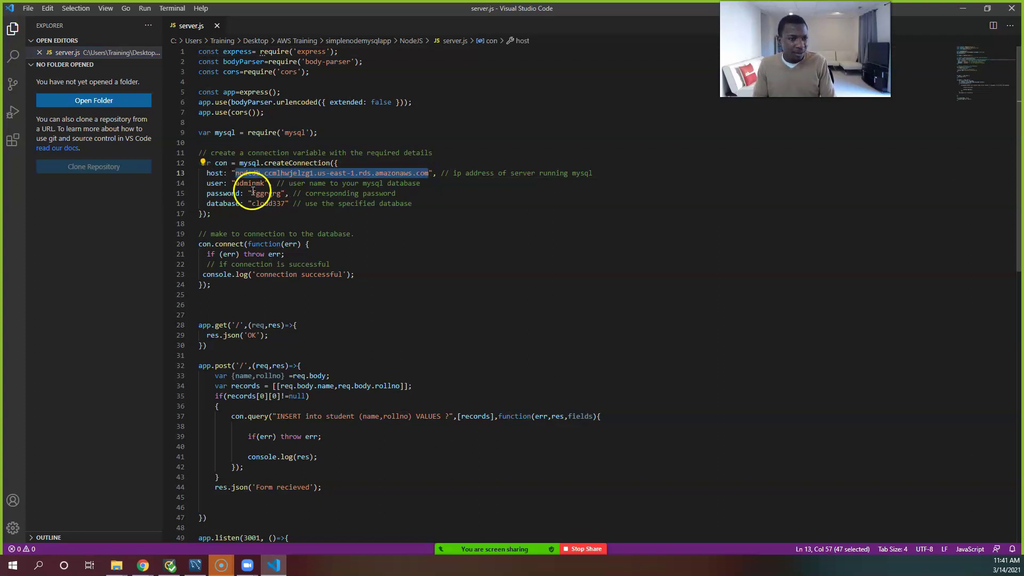
pyautogui.click(258, 193)
pyautogui.doubleClick(256, 194)
pyautogui.moveTo(253, 194); pyautogui.dragTo(280, 194)
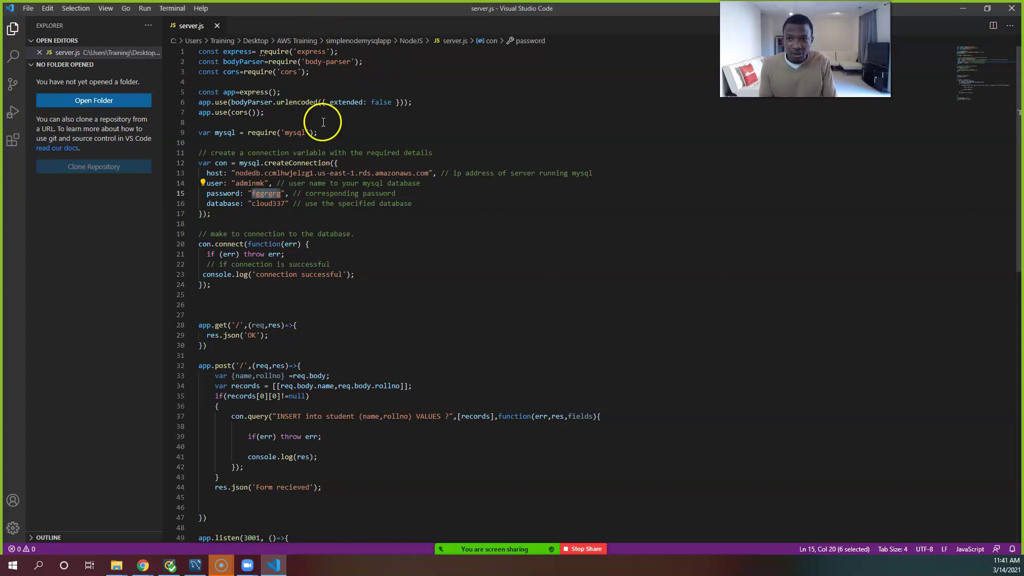
# Arrange the RDS console and Visual Studio Code side by side, with the browser on the left half.
pyautogui.press('super+Right')
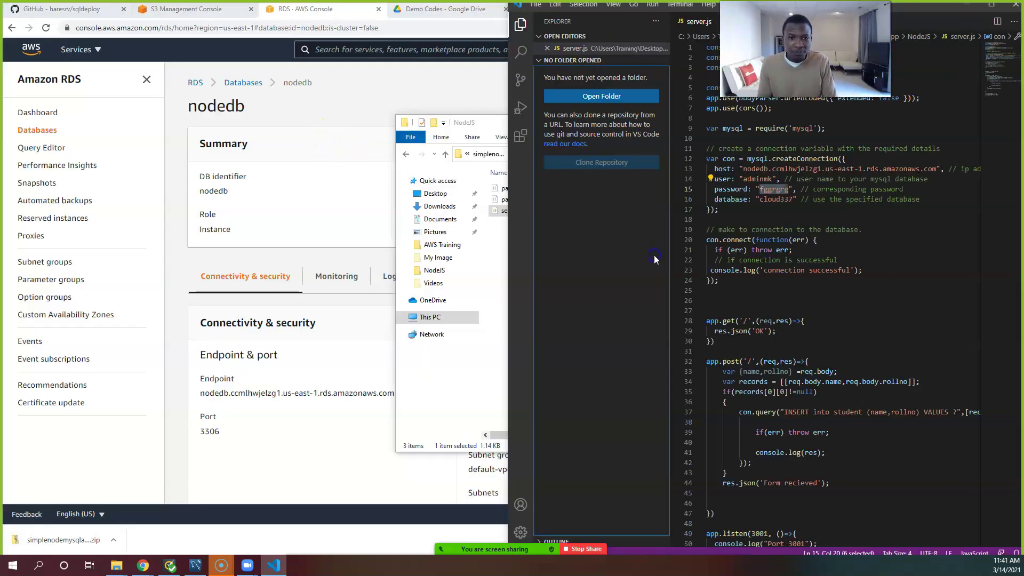
pyautogui.click(780, 199)
pyautogui.click(291, 120)
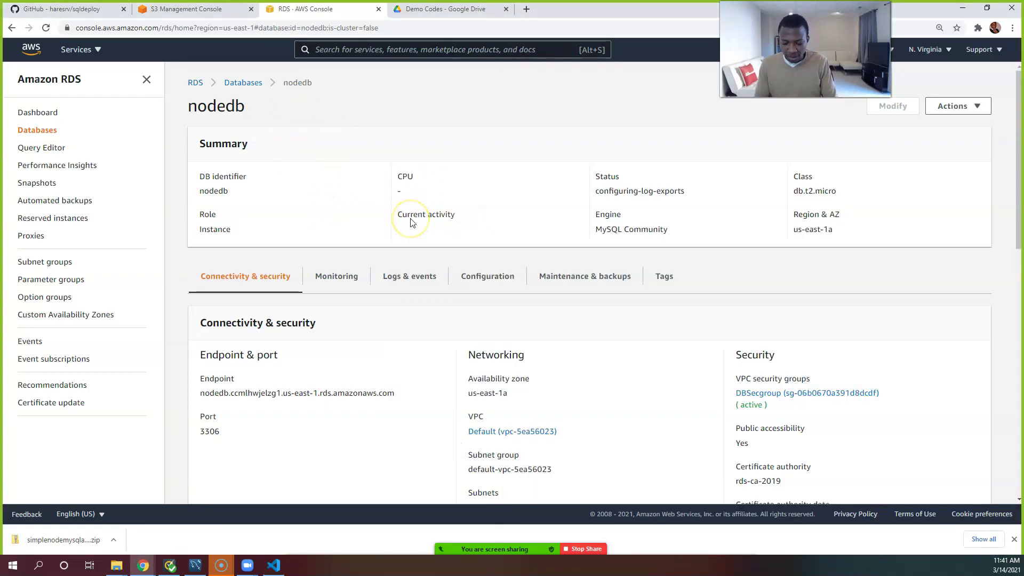
pyautogui.press('super+Left')
pyautogui.scroll(-1, 263, 271)
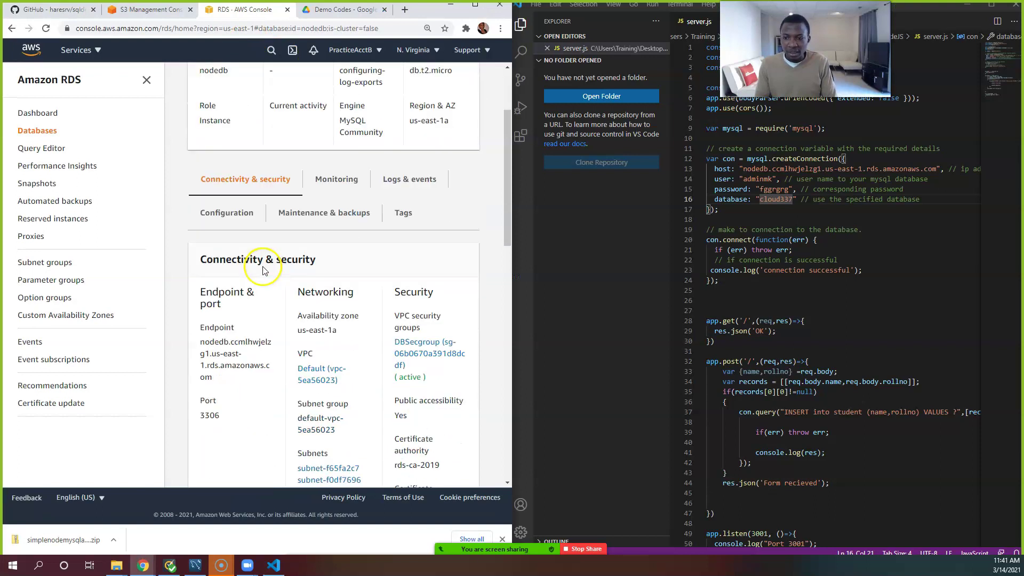
# Copy the nodedb endpoint from the RDS console and paste it over the host value in server.js.
pyautogui.scroll(-1, 263, 270)
pyautogui.moveTo(214, 341); pyautogui.dragTo(192, 305)
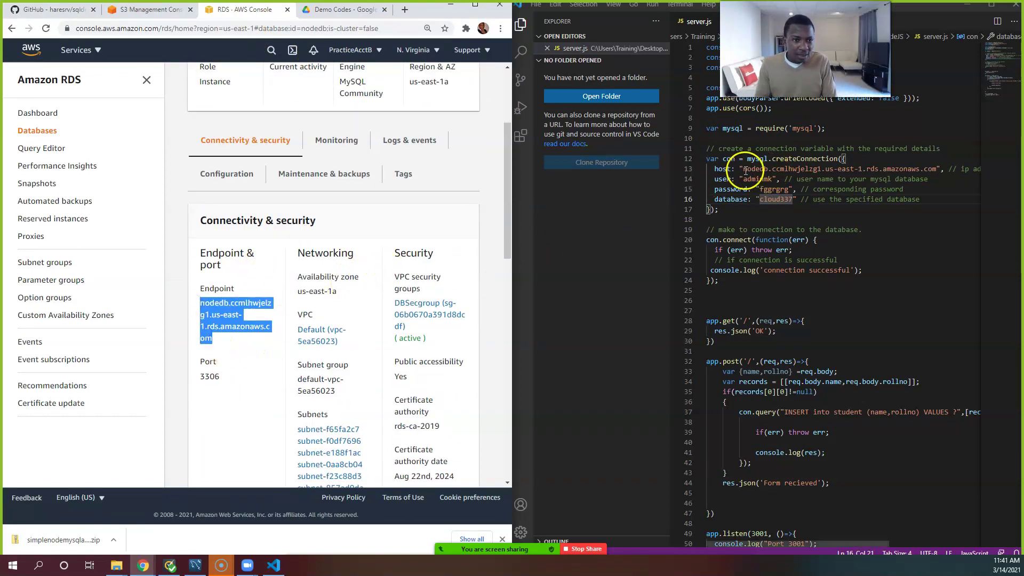
pyautogui.click(884, 168)
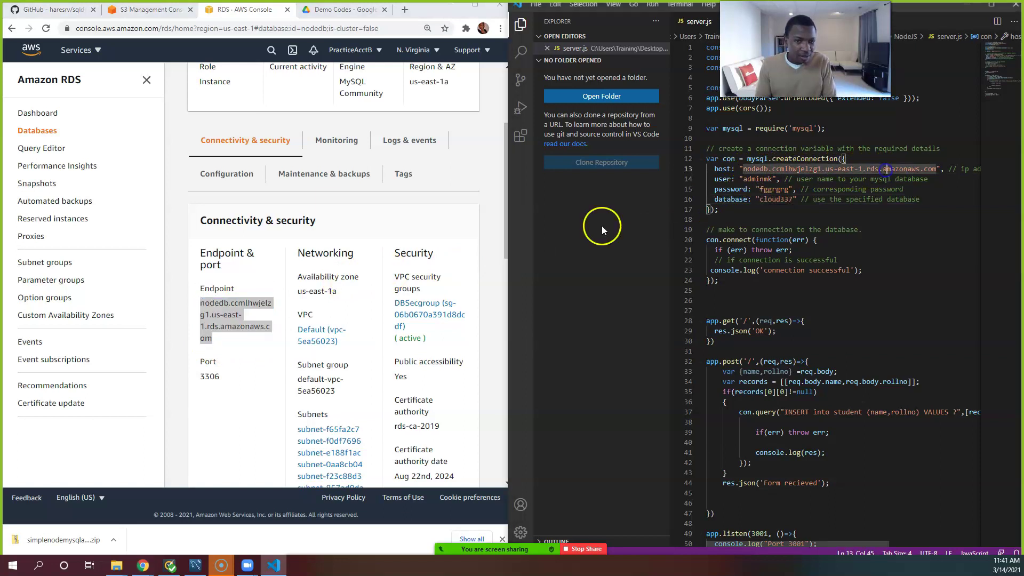
pyautogui.click(203, 308)
pyautogui.moveTo(200, 305); pyautogui.dragTo(213, 338)
pyautogui.hotkey('ctrl', 'c')
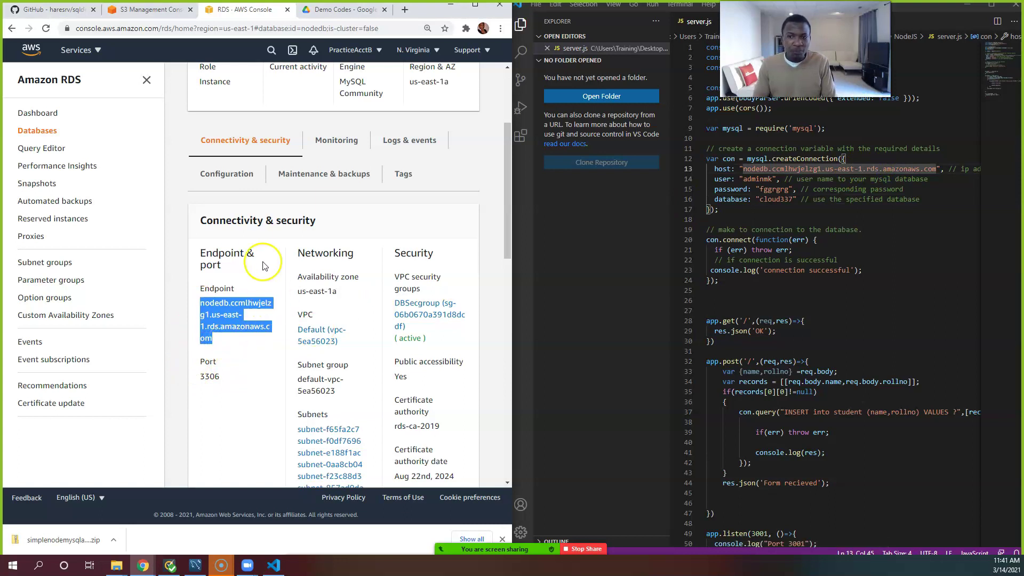
pyautogui.click(799, 180)
pyautogui.moveTo(744, 169); pyautogui.dragTo(936, 172)
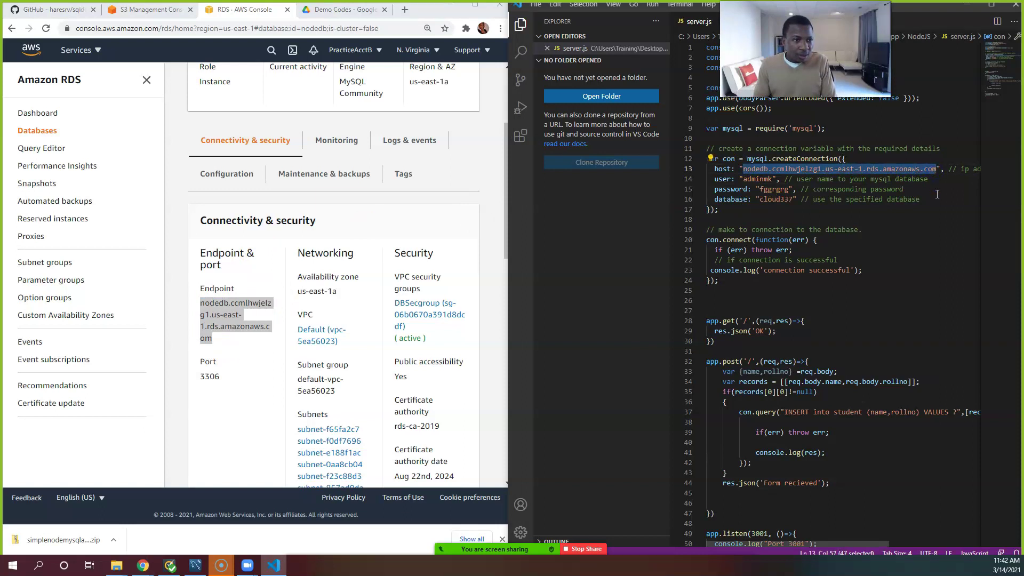
pyautogui.hotkey('ctrl', 'v')
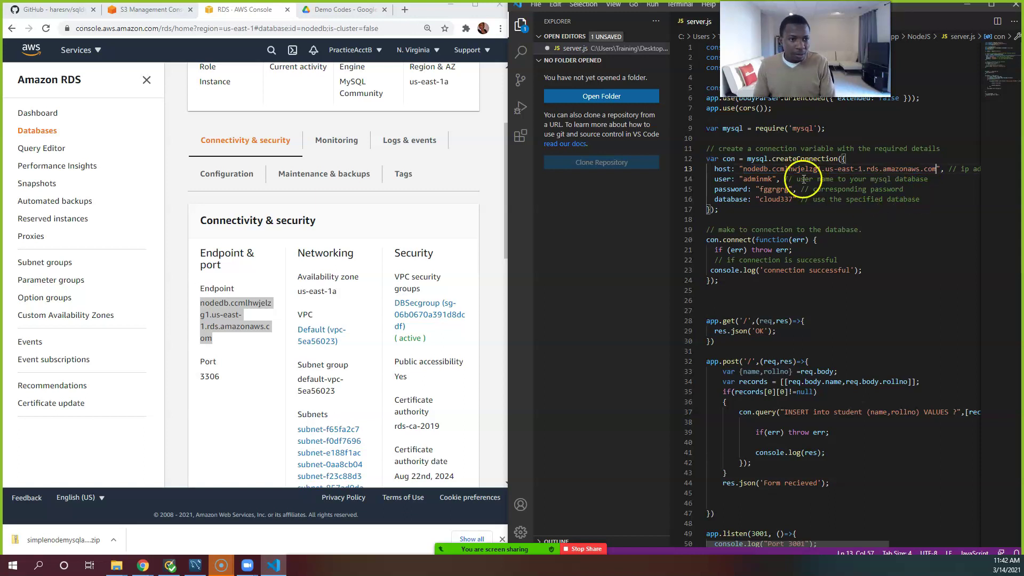
# Review the user, password and database entries in the server.js connection block, and minimize Visual Studio Code.
pyautogui.click(211, 319)
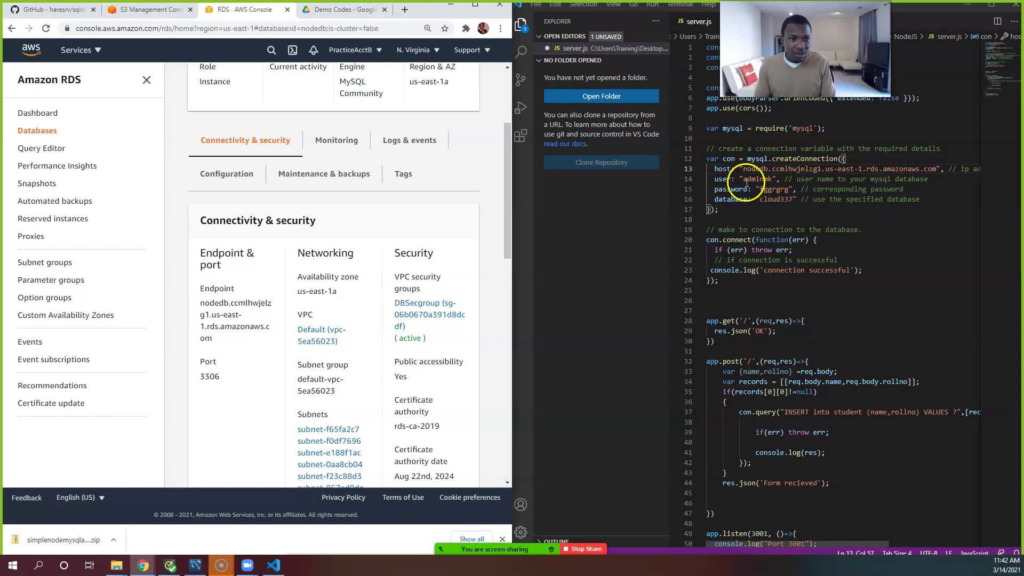
pyautogui.moveTo(743, 180); pyautogui.dragTo(764, 181)
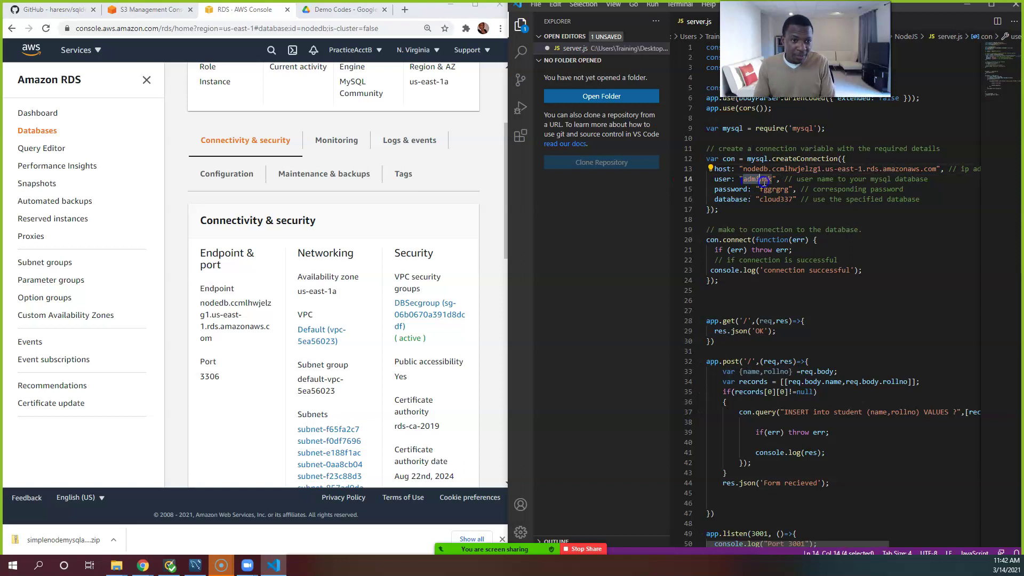
pyautogui.click(769, 182)
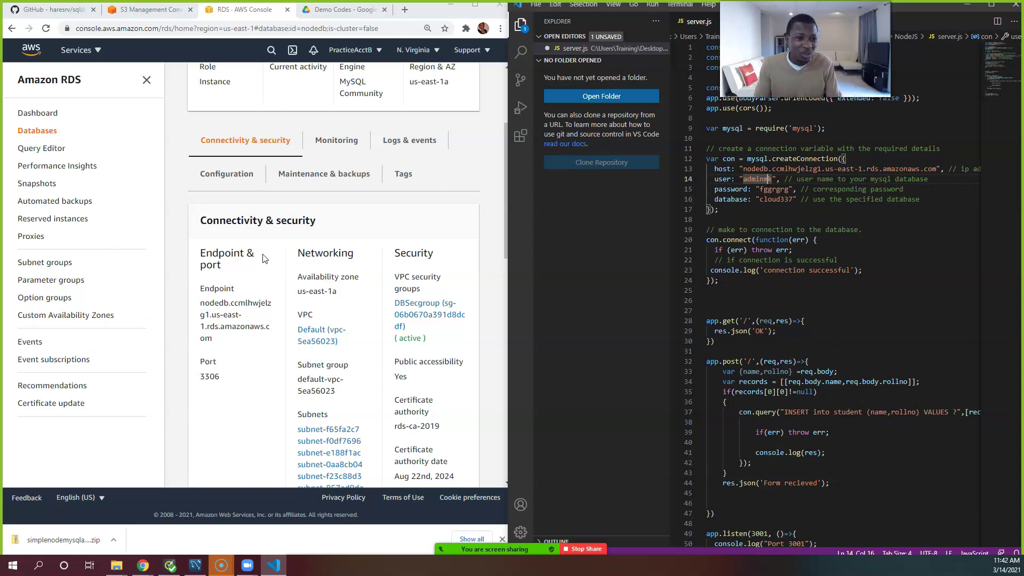
pyautogui.click(763, 189)
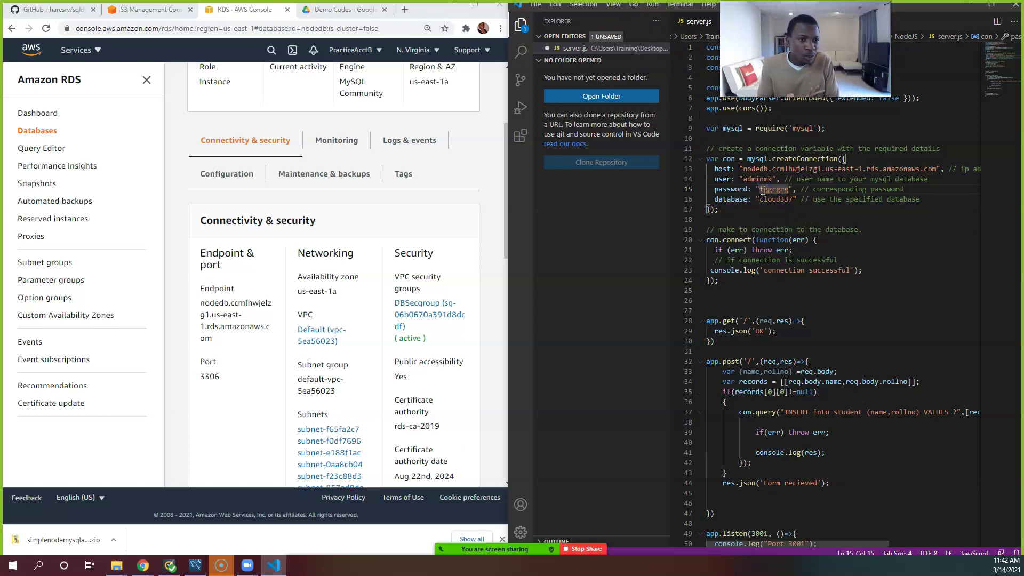
pyautogui.click(762, 200)
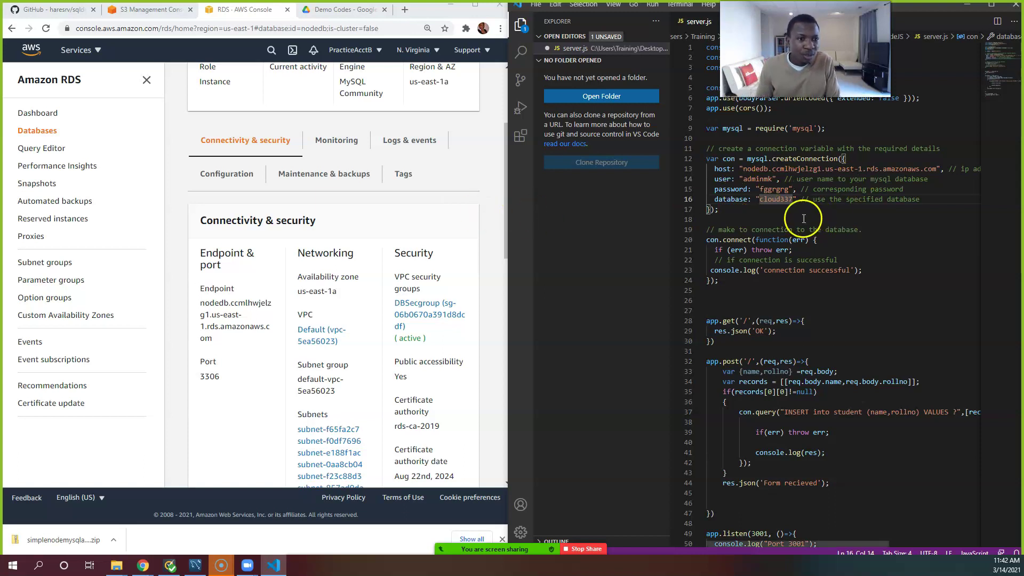
pyautogui.click(767, 202)
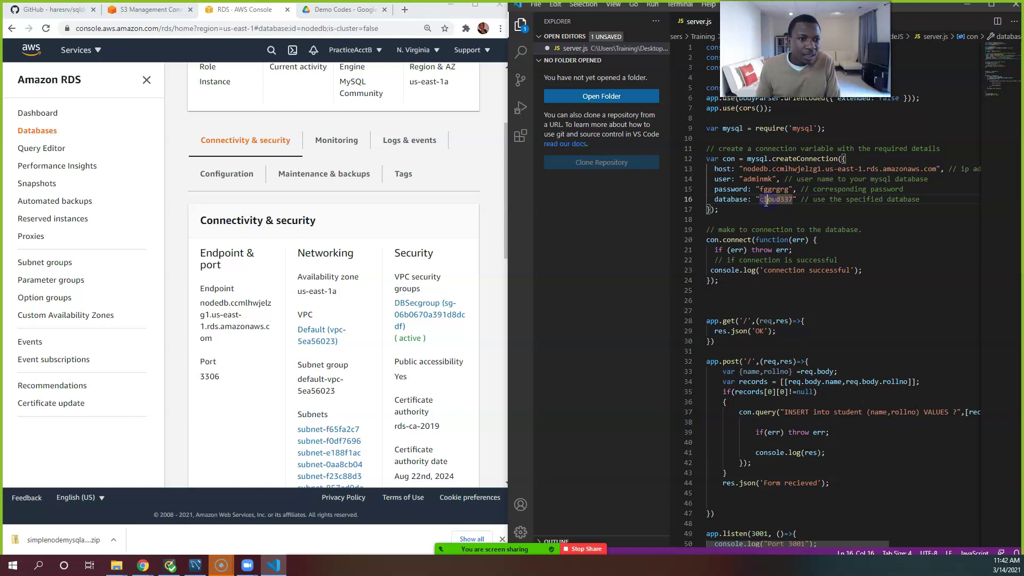
pyautogui.moveTo(761, 201); pyautogui.dragTo(788, 200)
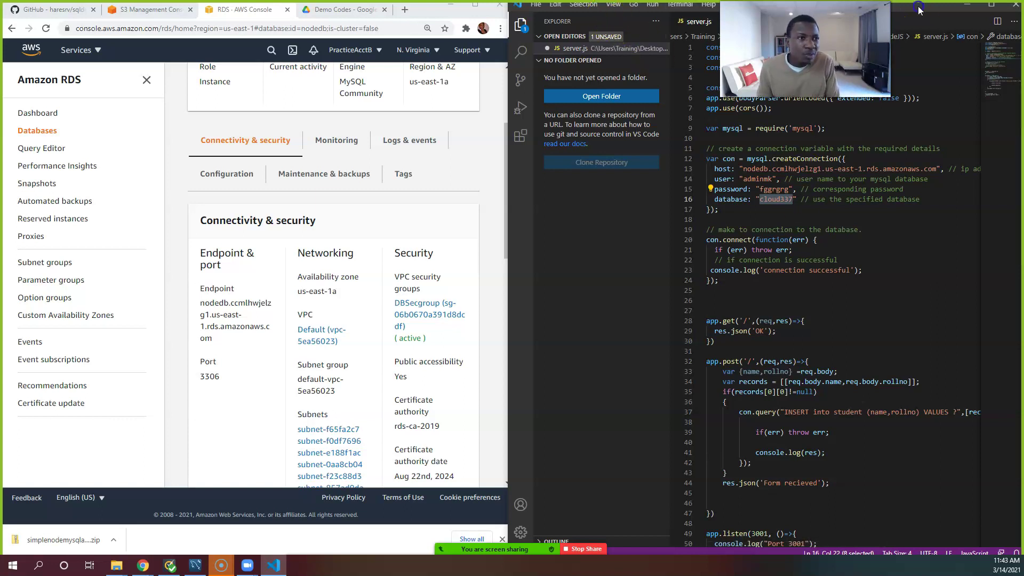
pyautogui.click(966, 5)
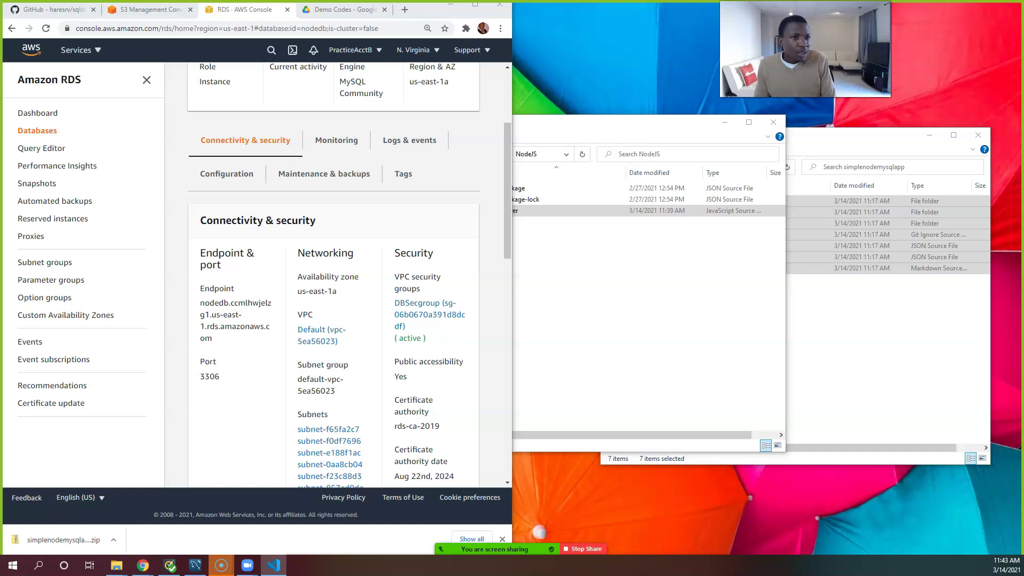
# Minimize the open NodeJS and simplenodemysqlapp folder windows and maximize the browser showing the nodedb details.
pyautogui.click(725, 126)
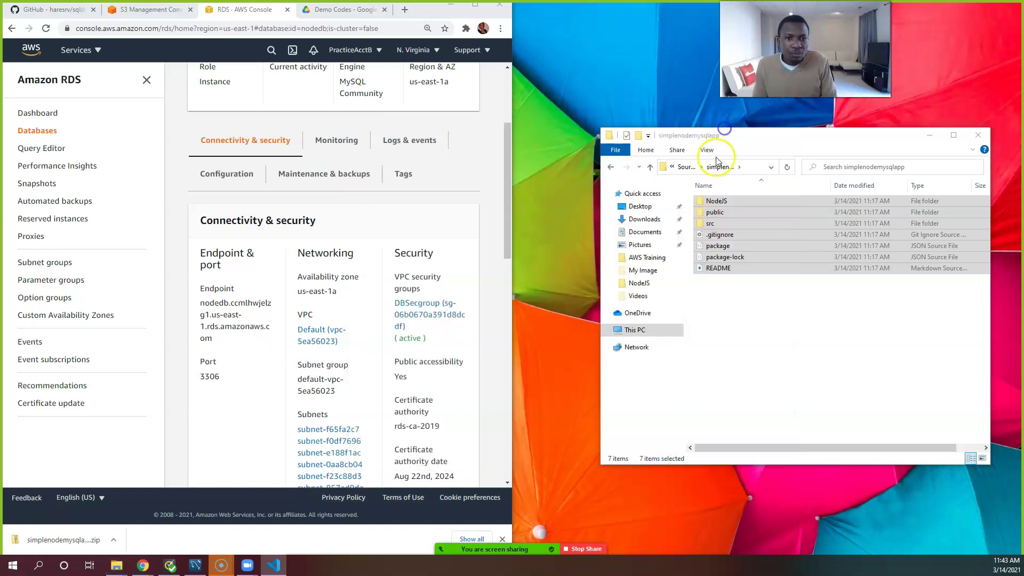
pyautogui.click(928, 137)
pyautogui.click(475, 5)
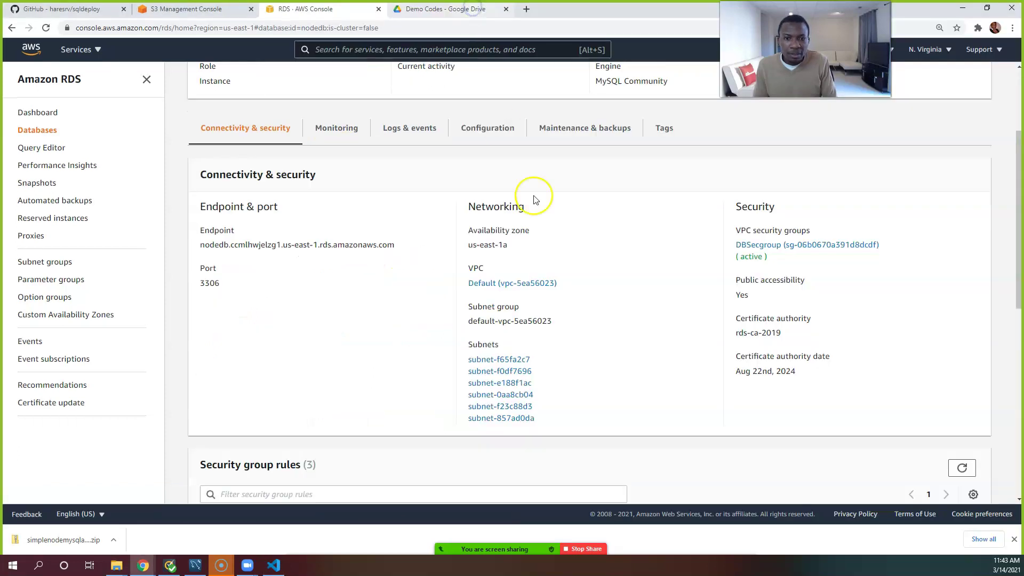
pyautogui.scroll(3, 378, 269)
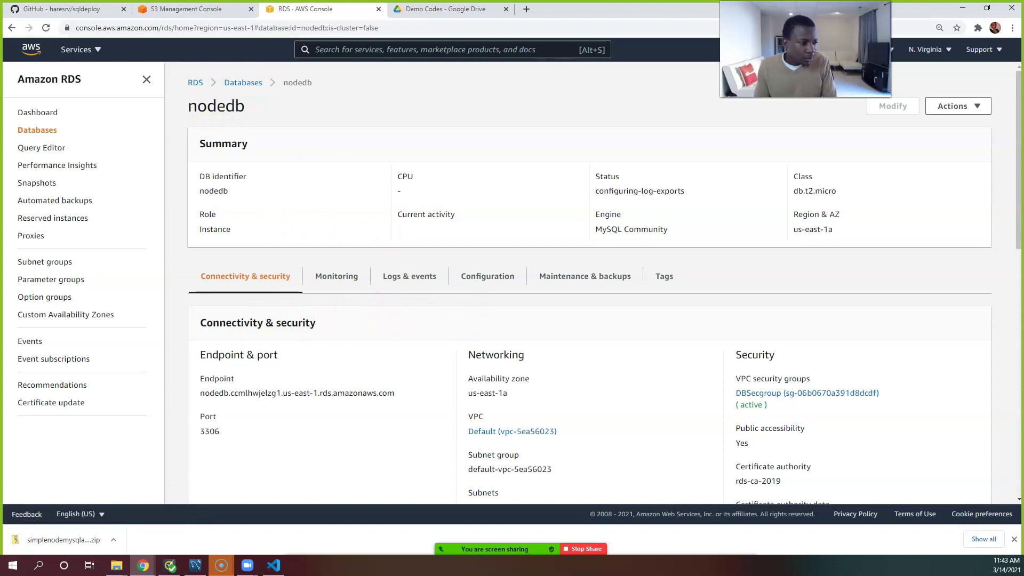
# Open the NodeJS folder within the Source Code Examples copy of simplenodemysqlapp and view the open-with options for the server file.
pyautogui.hotkey('alt', 'Tab')
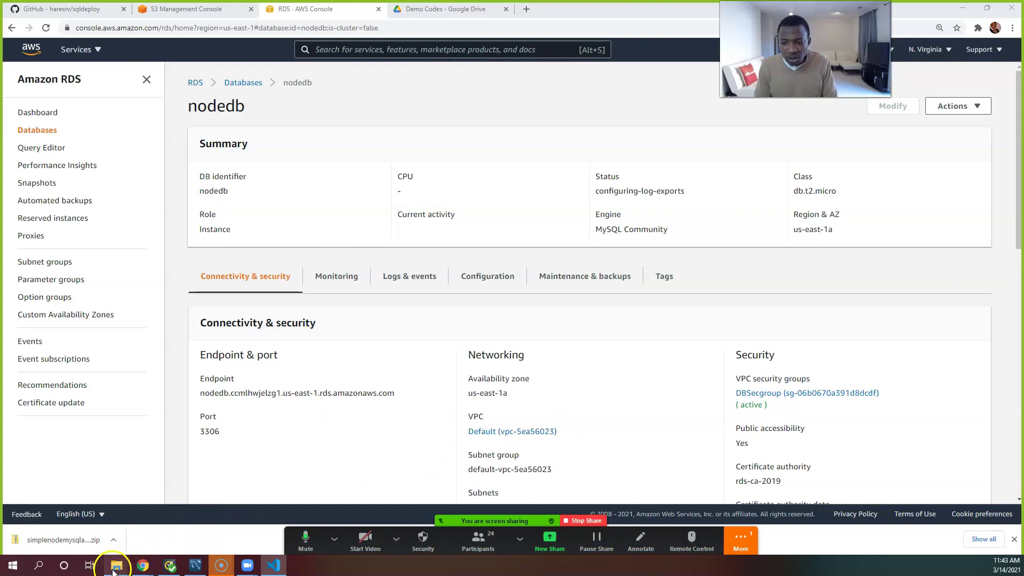
pyautogui.moveTo(116, 564)
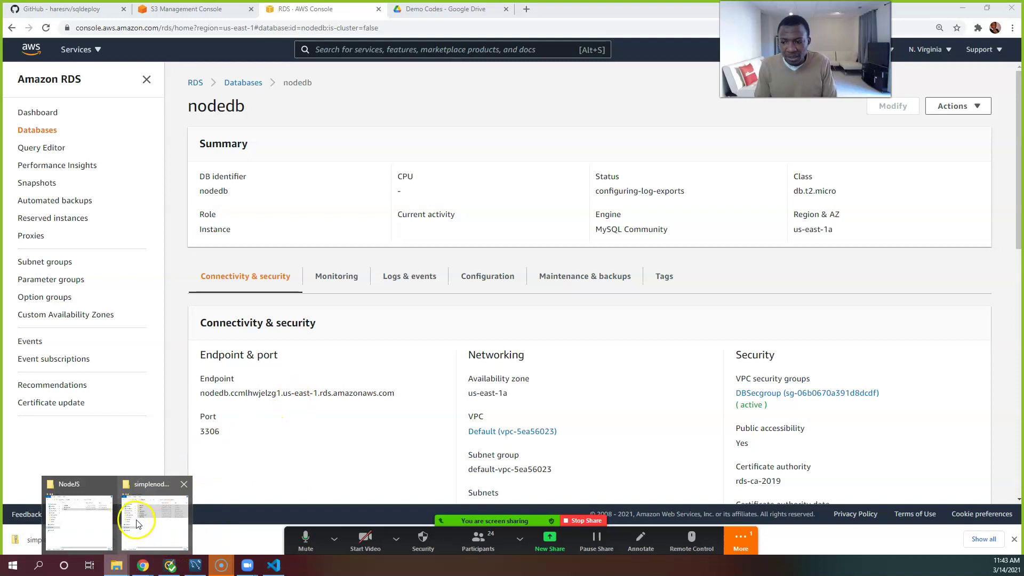
pyautogui.click(128, 522)
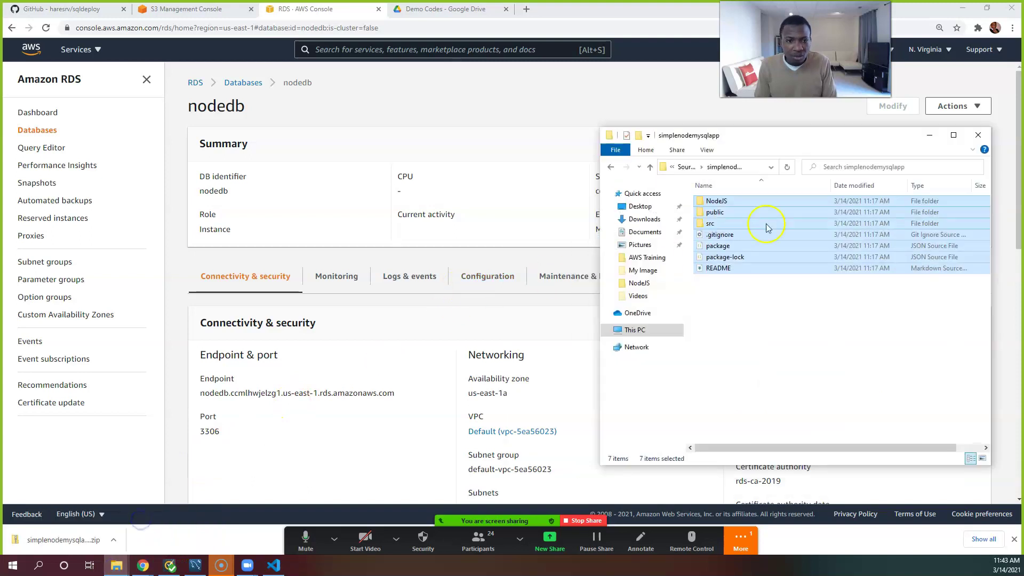
pyautogui.doubleClick(747, 203)
pyautogui.click(715, 223)
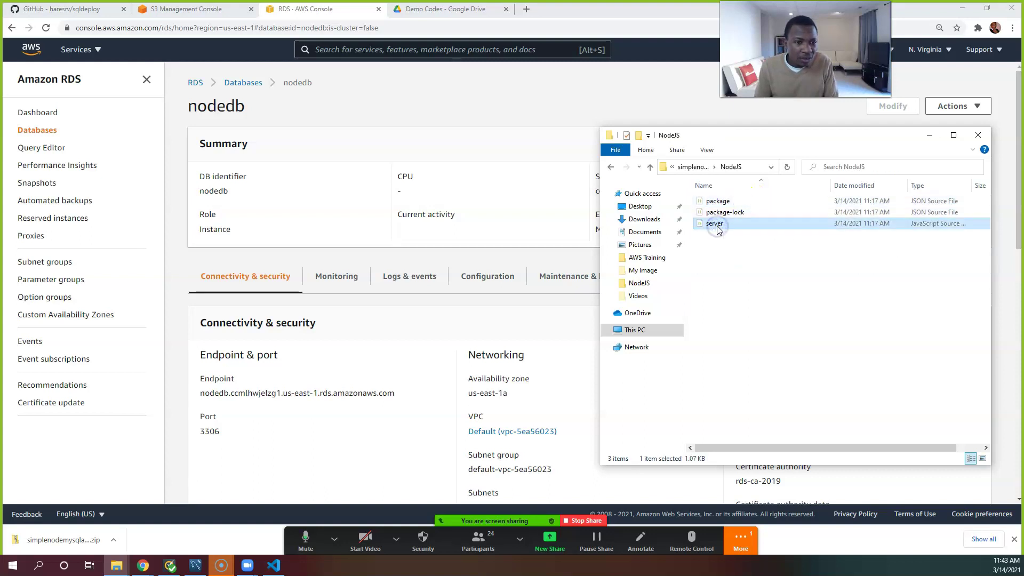
pyautogui.rightClick(715, 224)
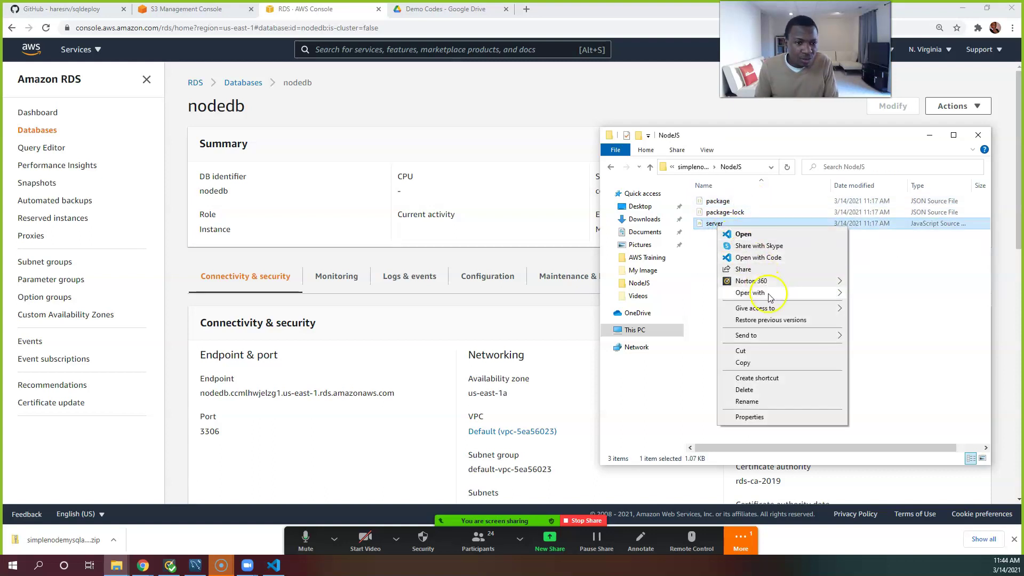
pyautogui.moveTo(777, 293)
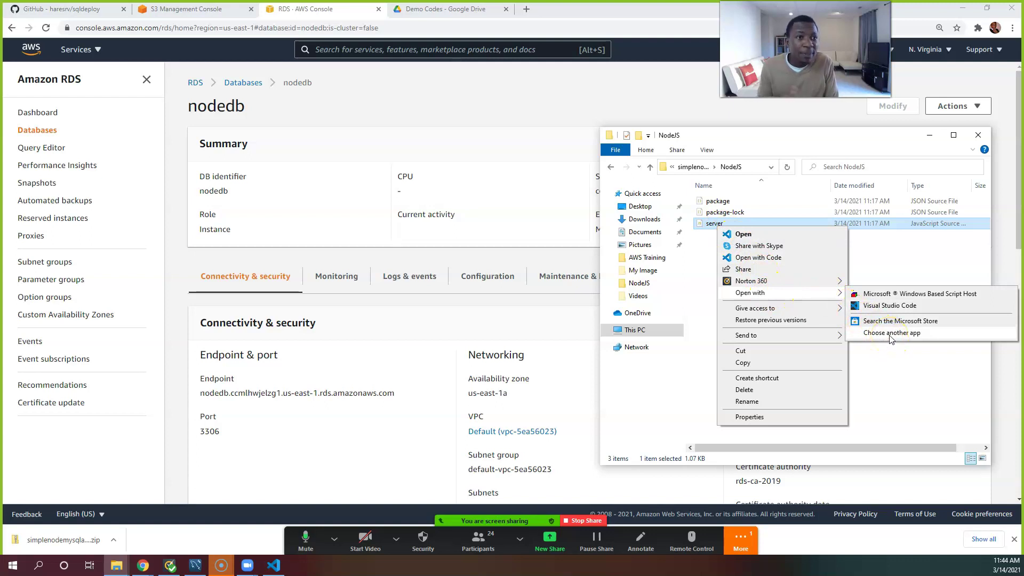
pyautogui.click(910, 254)
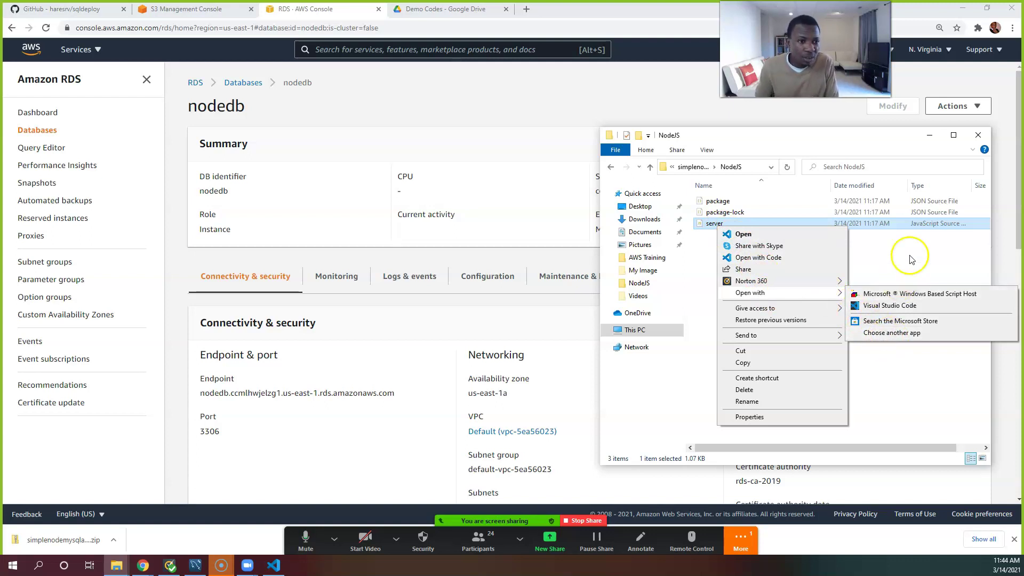
# Close Visual Studio Code.
pyautogui.click(977, 136)
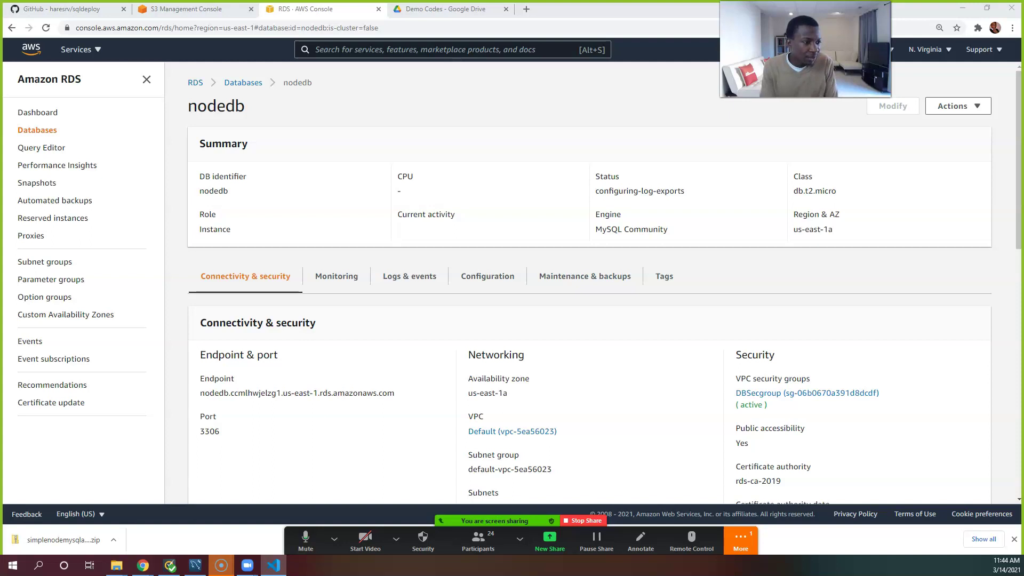
pyautogui.hotkey('alt', 'F4')
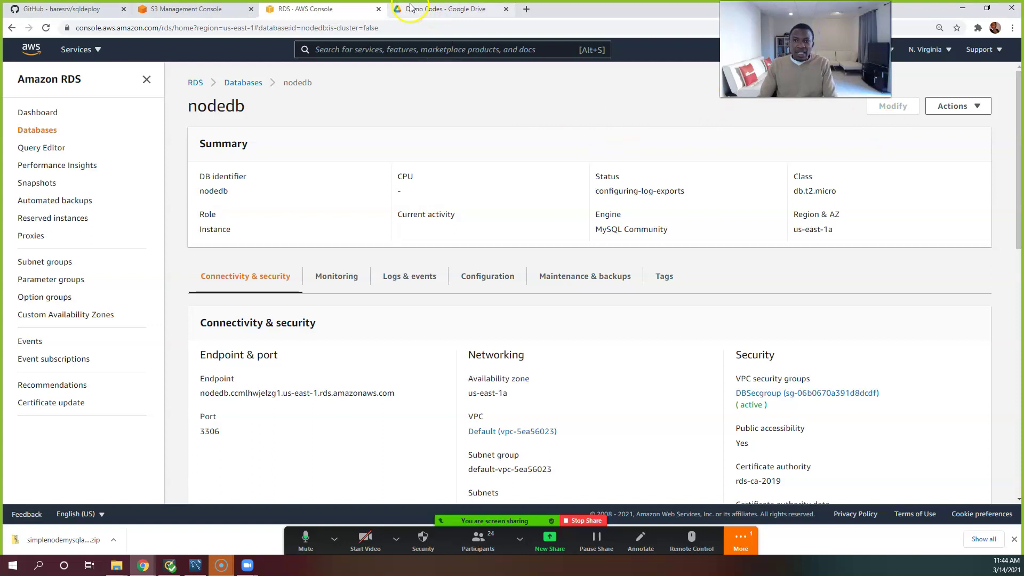
# Return to File Explorer, check the simplenodemysqlapp copy in Source Code Examples, and go back to the AWS Training folder.
pyautogui.click(122, 568)
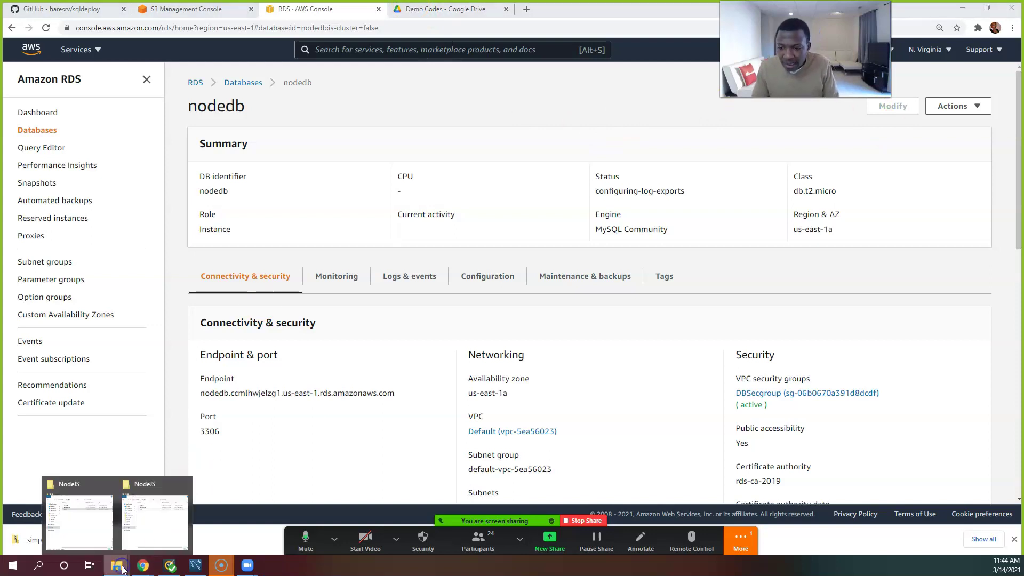
pyautogui.click(135, 522)
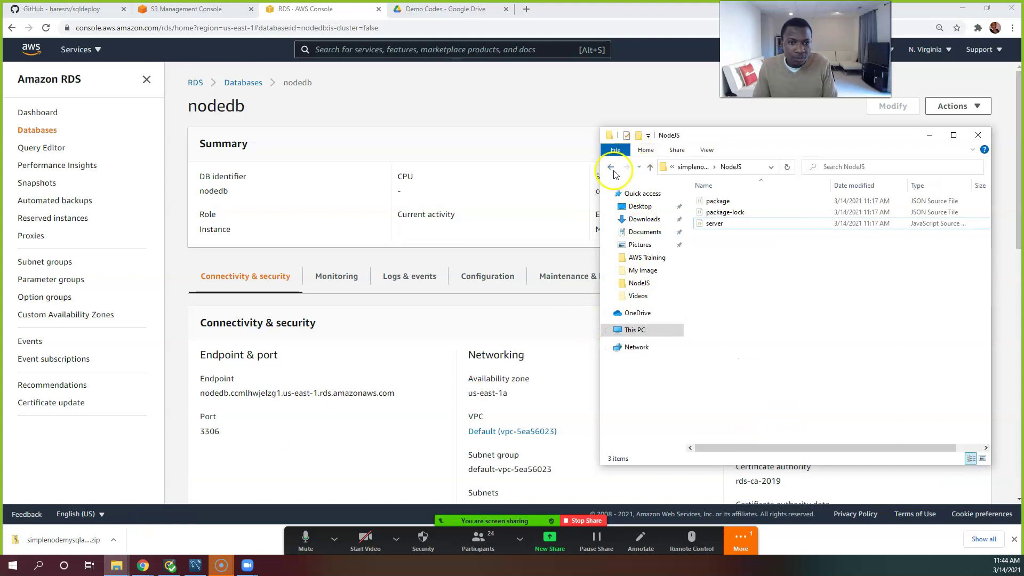
pyautogui.click(611, 168)
pyautogui.click(611, 168)
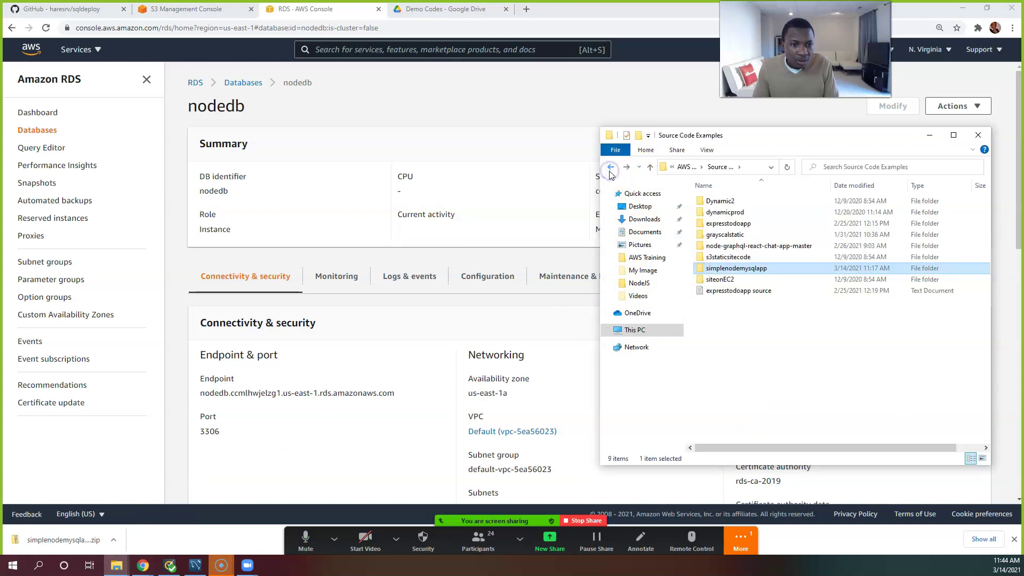
pyautogui.doubleClick(736, 268)
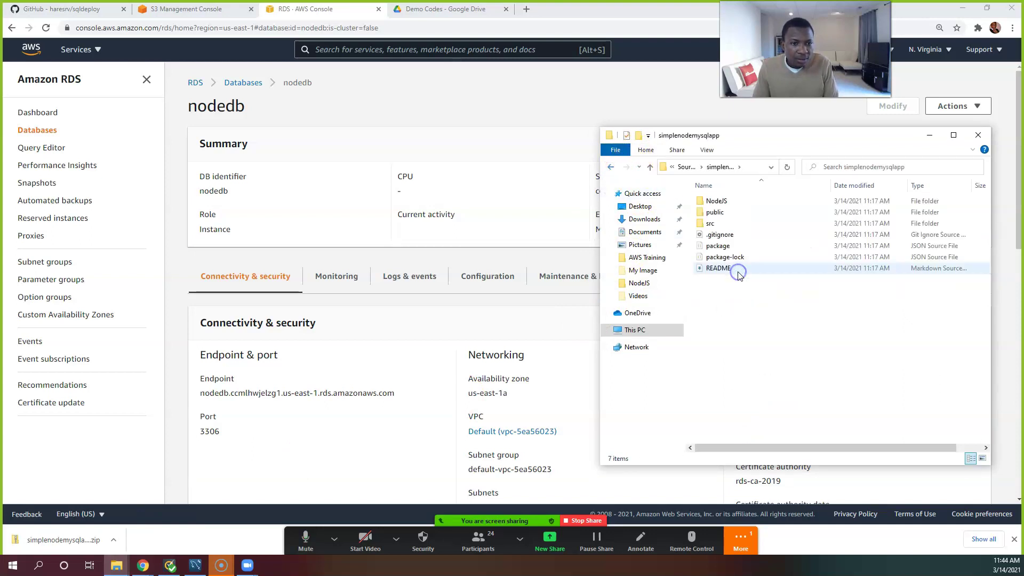
pyautogui.click(610, 167)
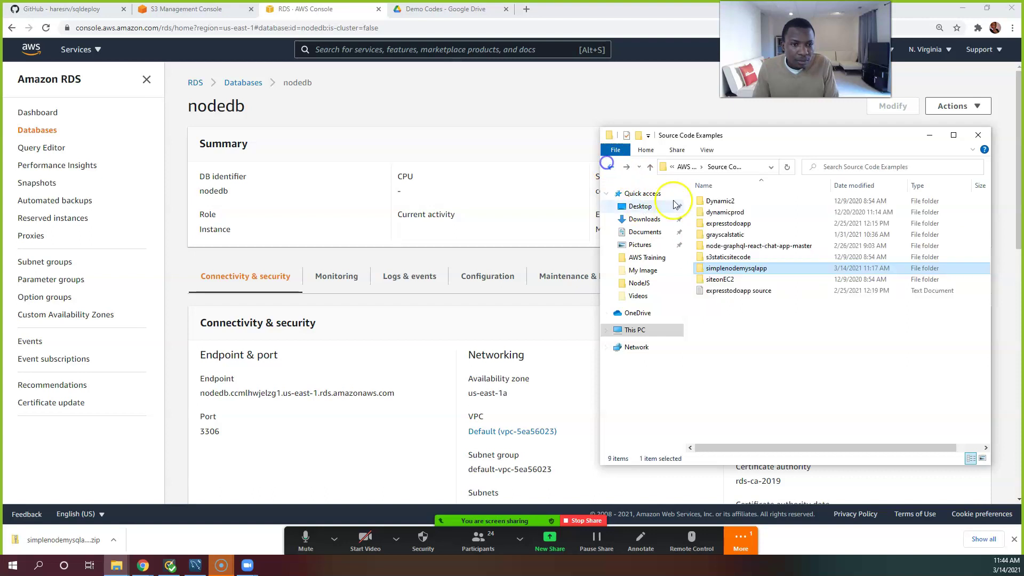
pyautogui.click(736, 274)
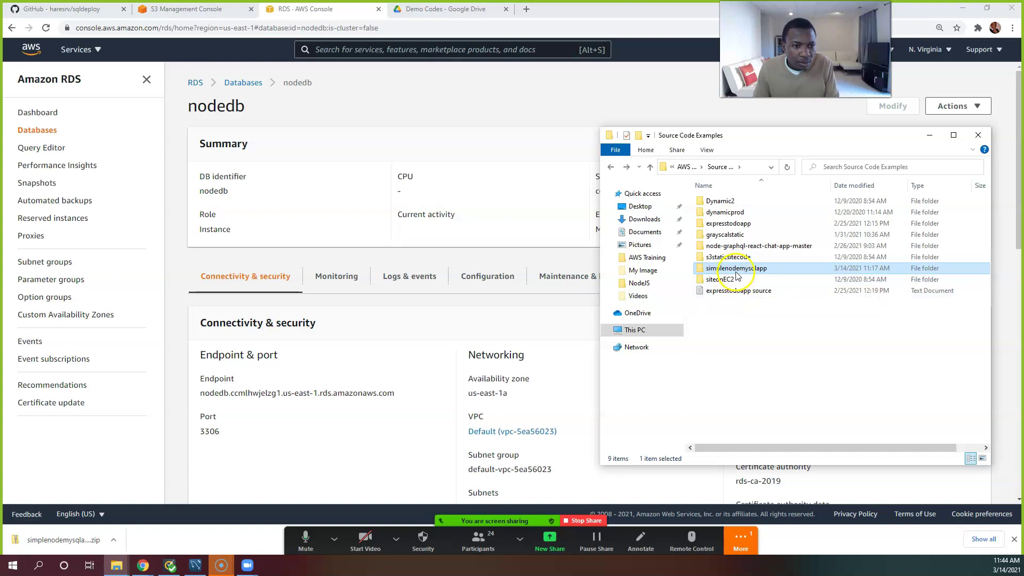
pyautogui.click(611, 167)
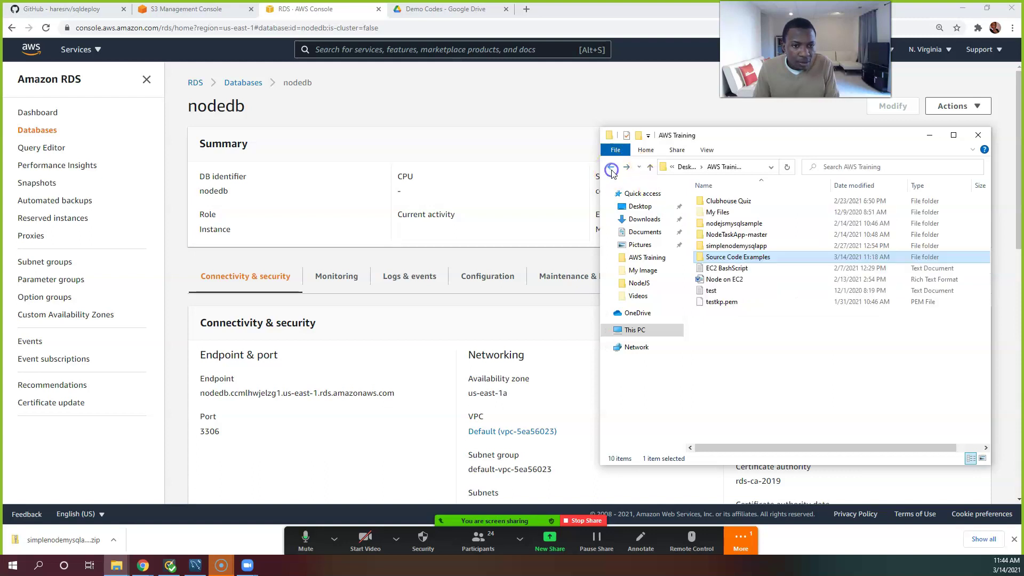
# Inspect the simplenodemysqlapp folder directly under AWS Training and open the server file in its NodeJS folder.
pyautogui.doubleClick(733, 247)
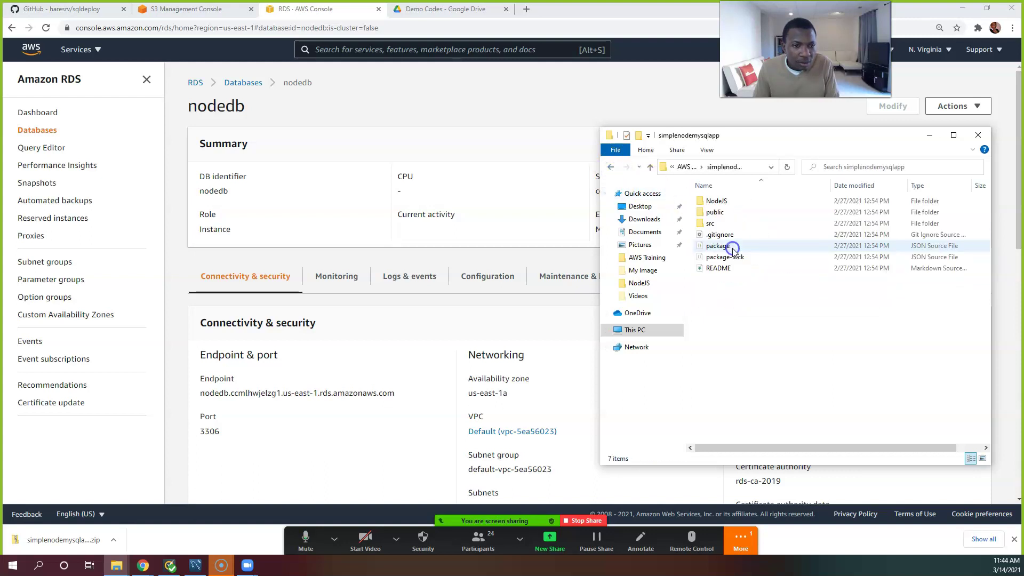
pyautogui.click(704, 201)
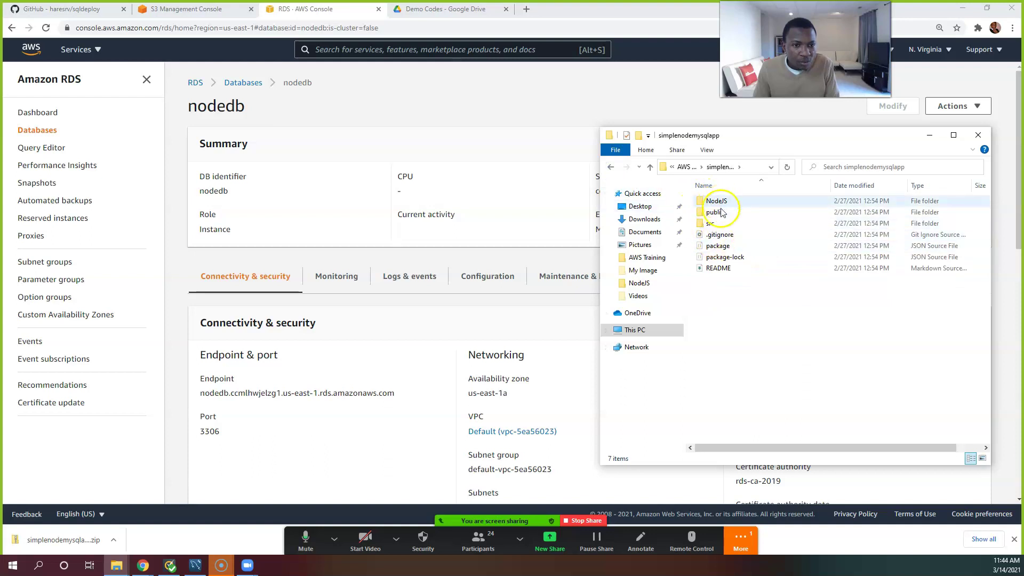
pyautogui.click(609, 167)
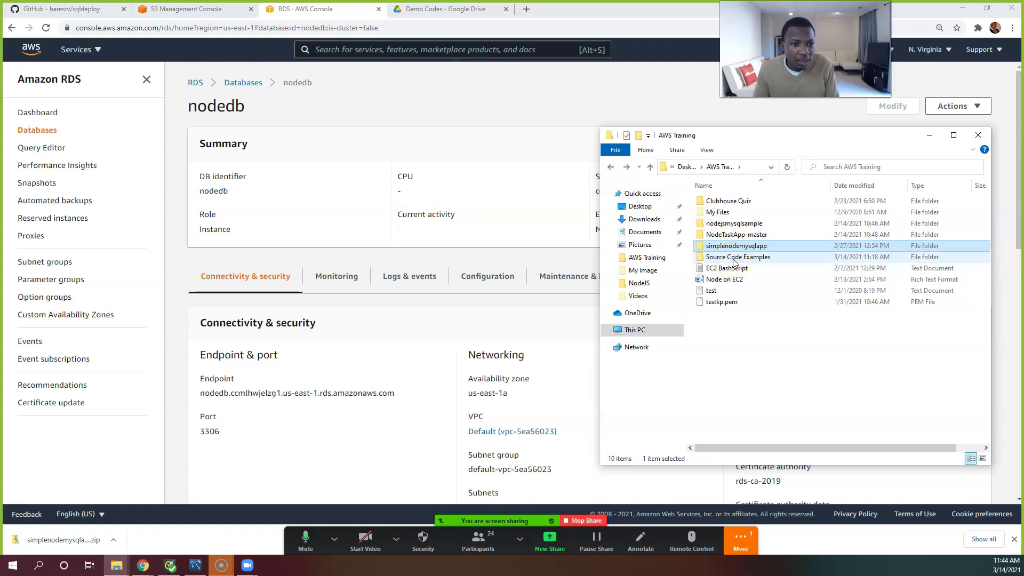
pyautogui.click(735, 249)
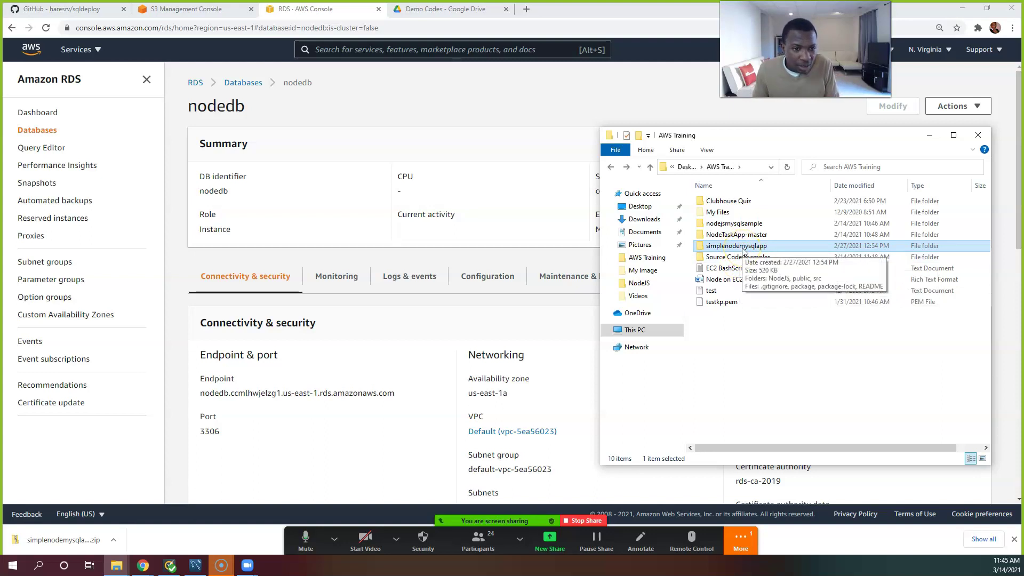
pyautogui.doubleClick(742, 247)
pyautogui.doubleClick(729, 203)
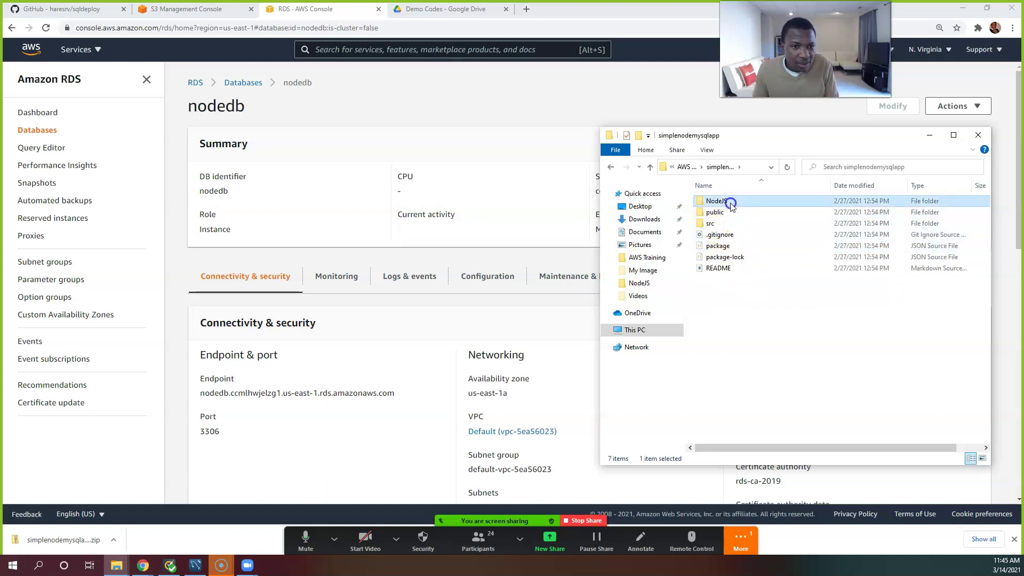
pyautogui.click(733, 223)
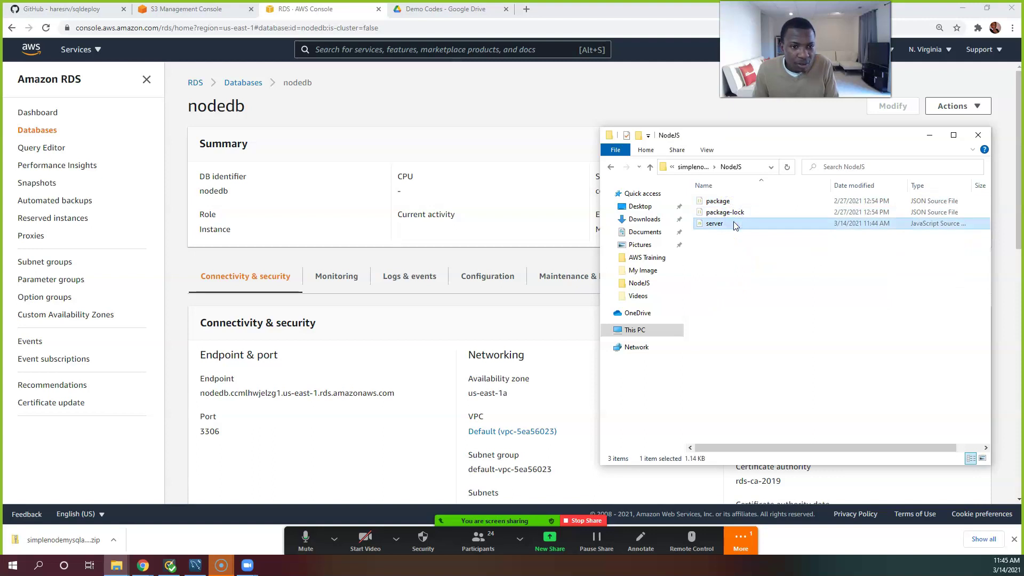
pyautogui.doubleClick(734, 224)
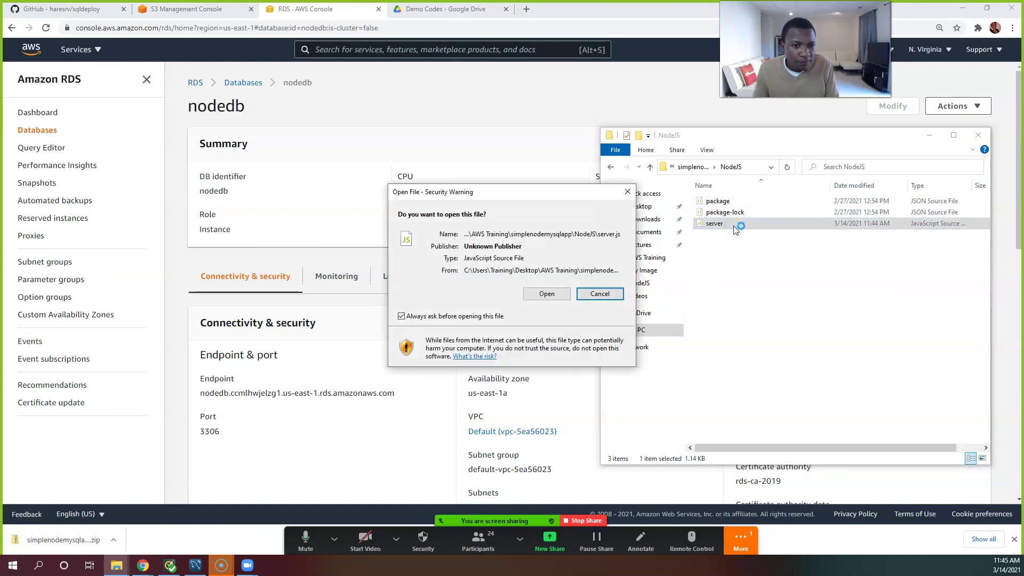
pyautogui.click(546, 293)
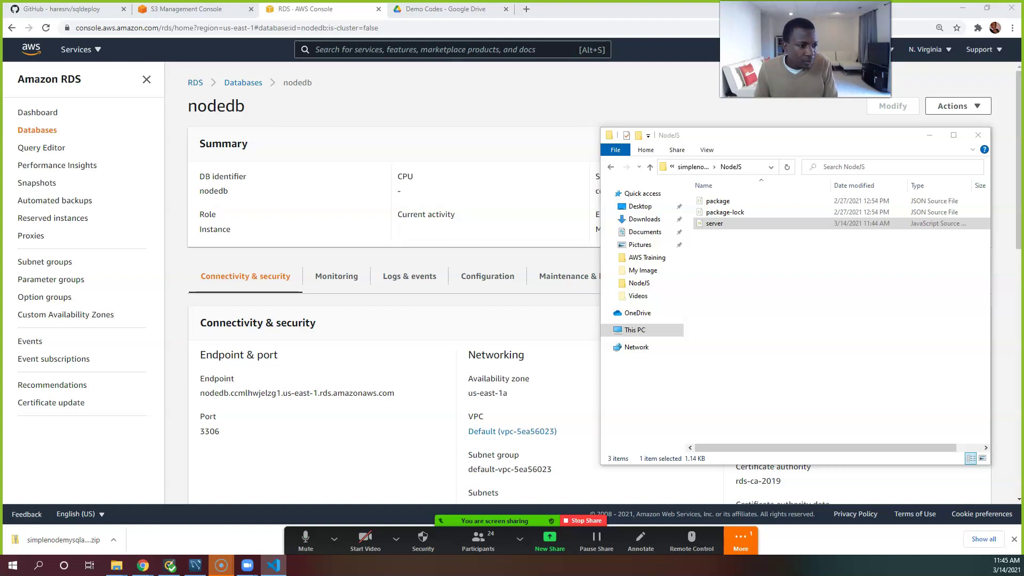
# Upload all files and folders from AWS Training's simplenodemysqlapp folder to the nodemysqlmk S3 bucket.
pyautogui.click(612, 167)
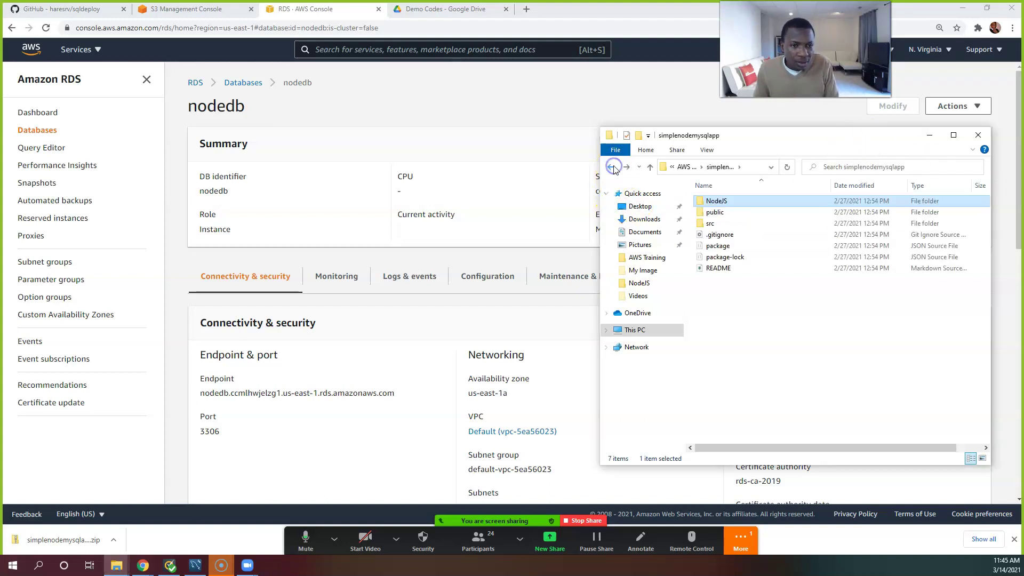
pyautogui.moveTo(770, 285); pyautogui.dragTo(690, 201)
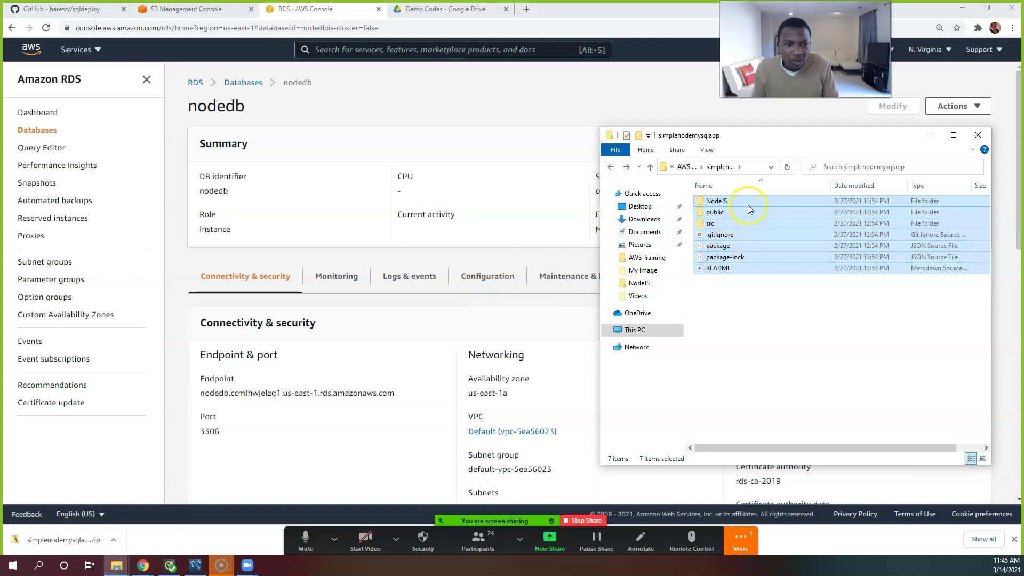
pyautogui.click(313, 286)
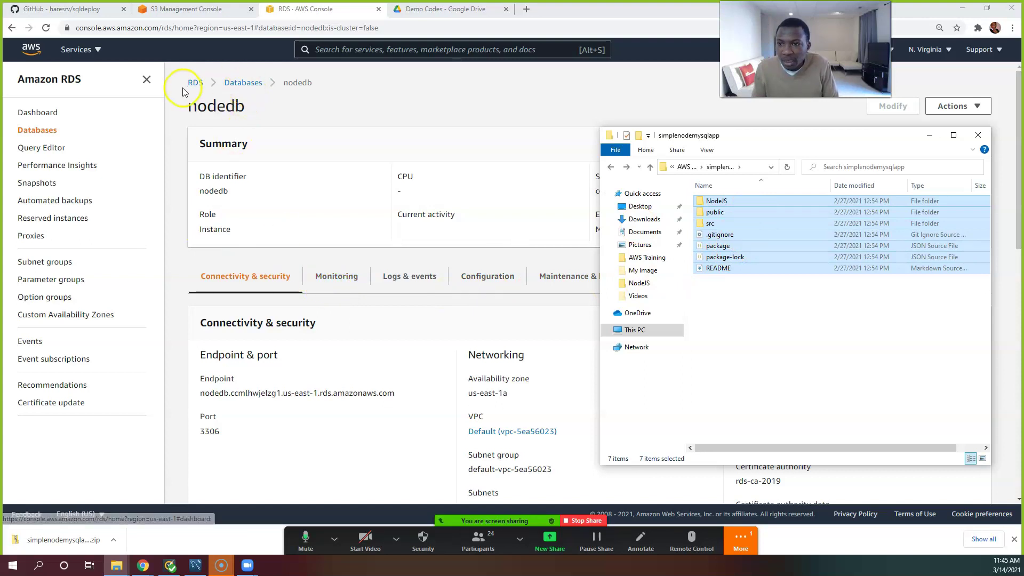
pyautogui.click(197, 11)
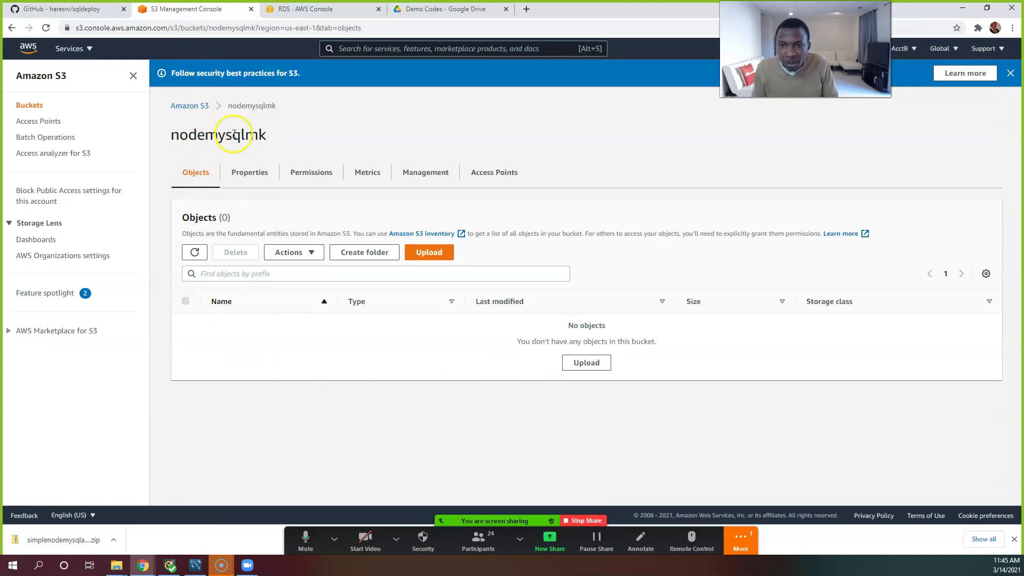
pyautogui.click(116, 566)
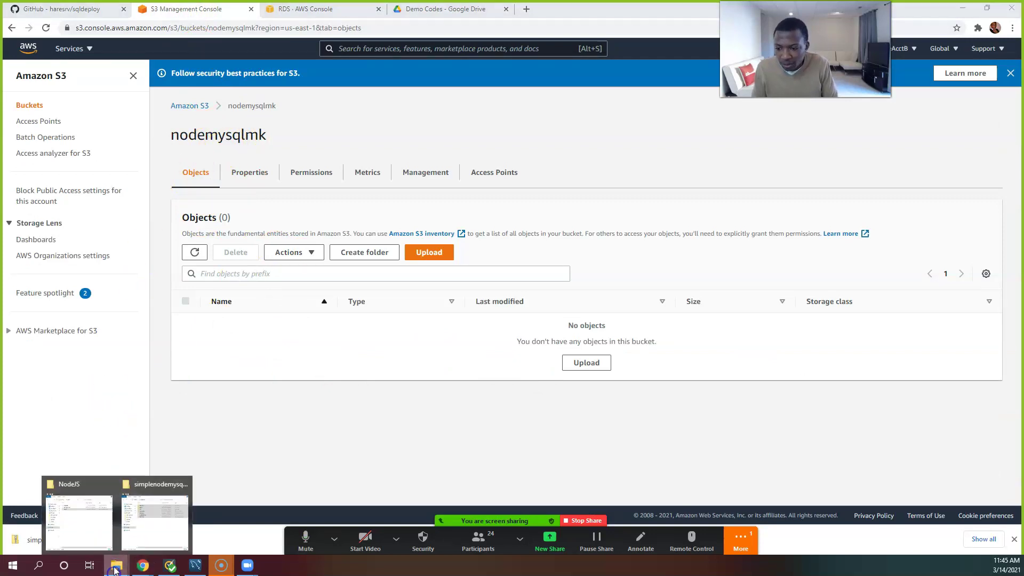
pyautogui.click(144, 526)
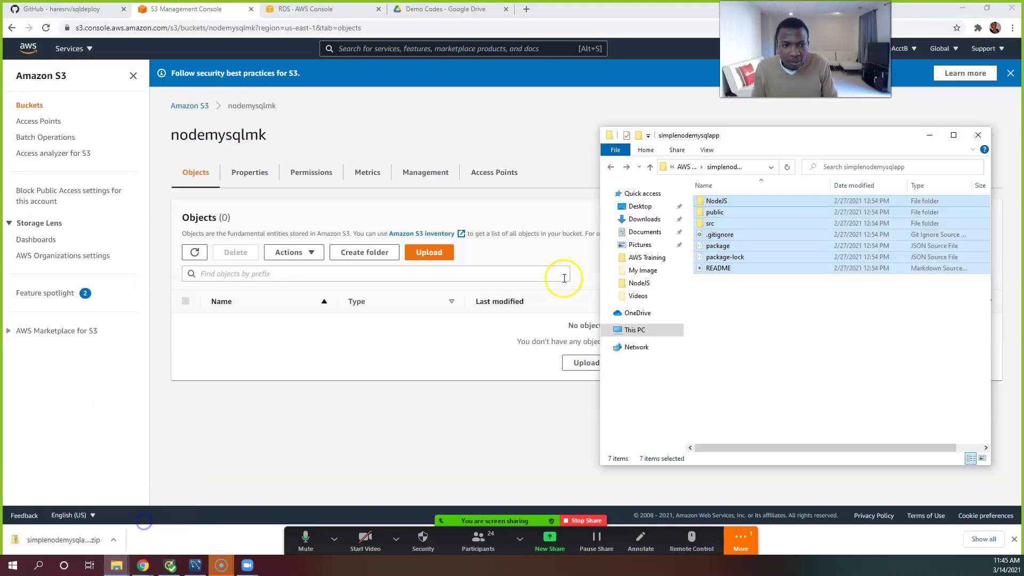
pyautogui.moveTo(755, 202); pyautogui.dragTo(301, 359)
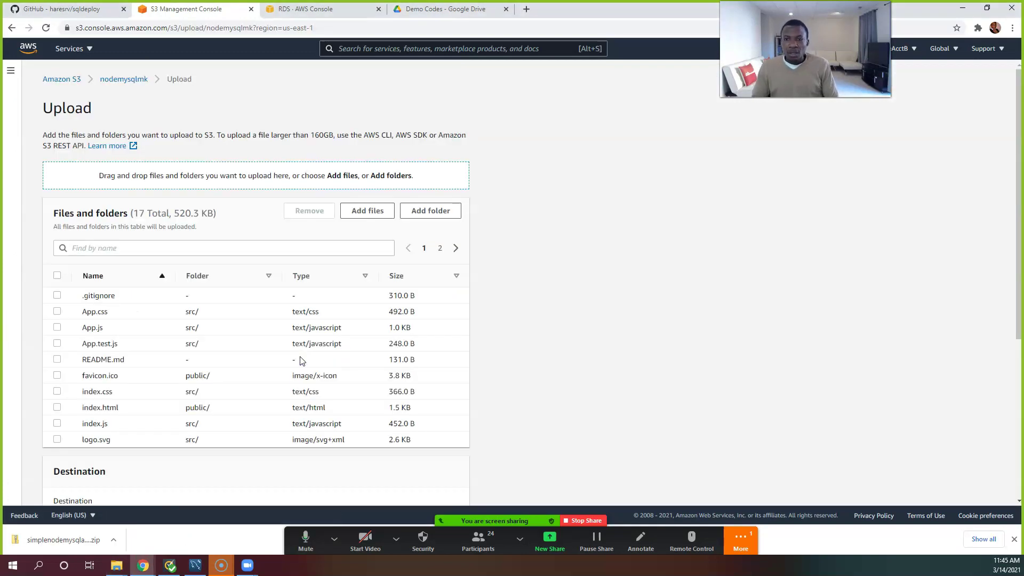
pyautogui.scroll(-5, 274, 265)
pyautogui.click(437, 488)
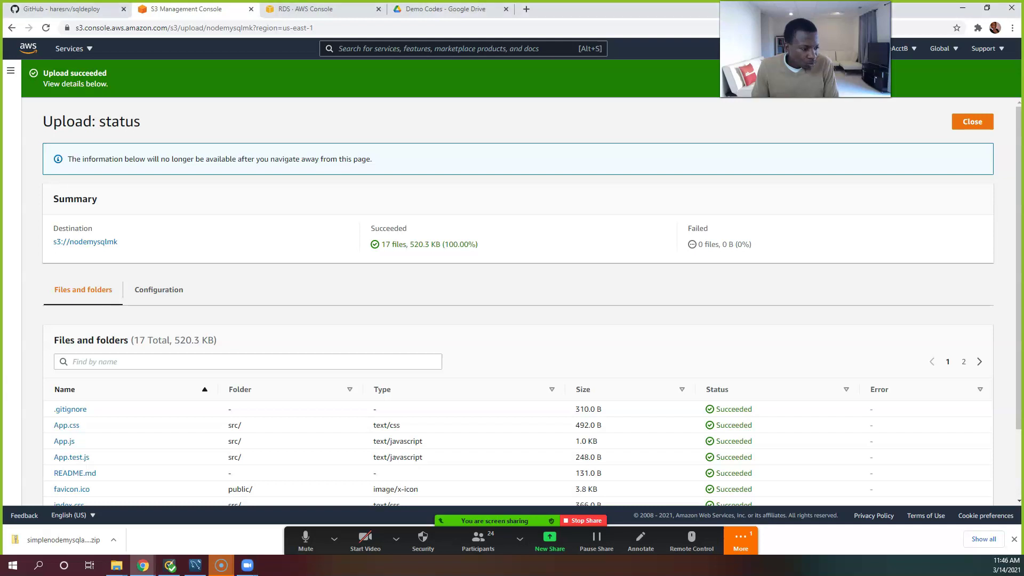
pyautogui.click(742, 545)
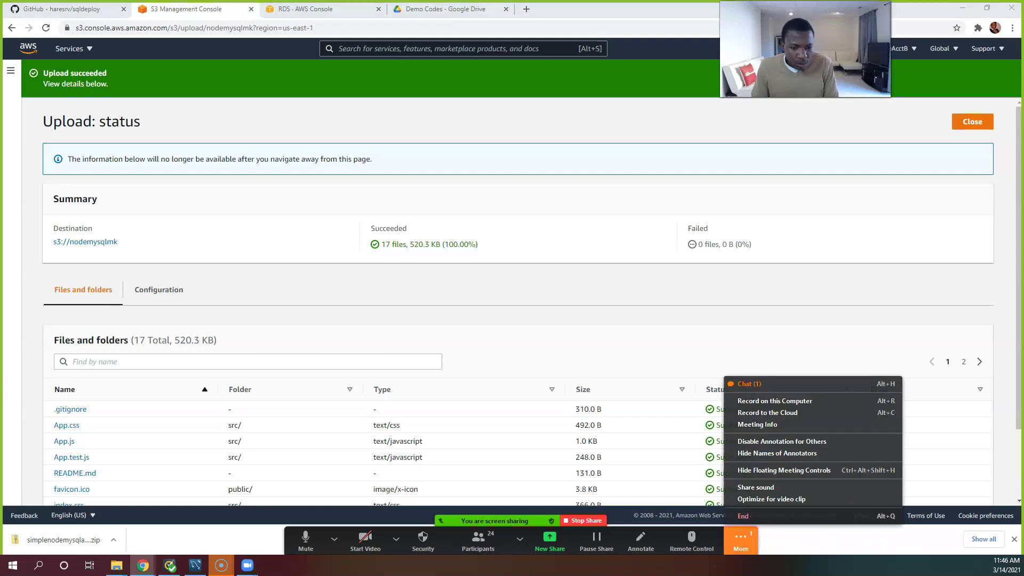
pyautogui.click(782, 384)
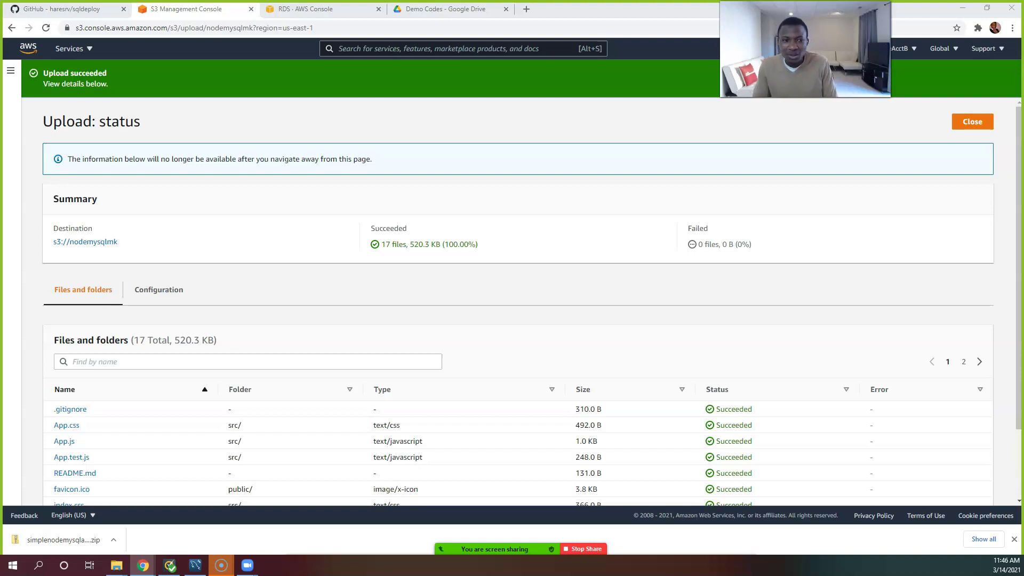
# Close the upload status of the nodemysqlmk bucket and return to the list of S3 buckets.
pyautogui.click(958, 124)
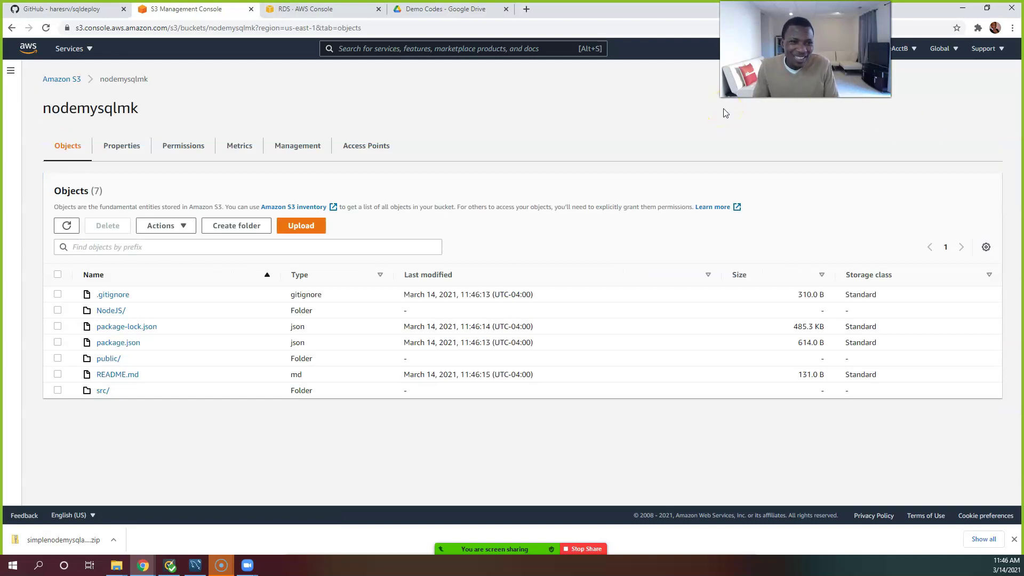
pyautogui.moveTo(725, 113); pyautogui.dragTo(650, 111)
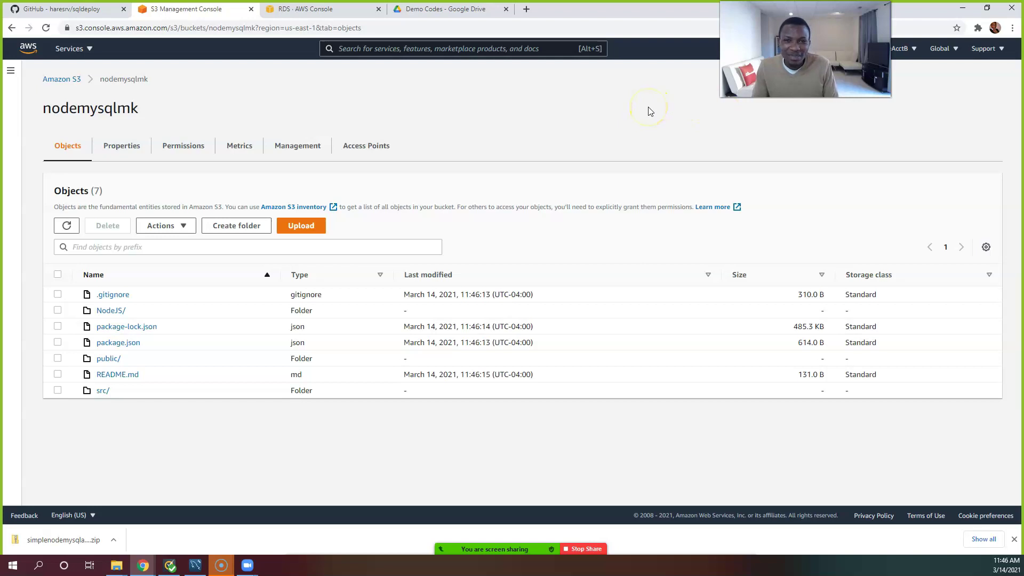
pyautogui.click(292, 10)
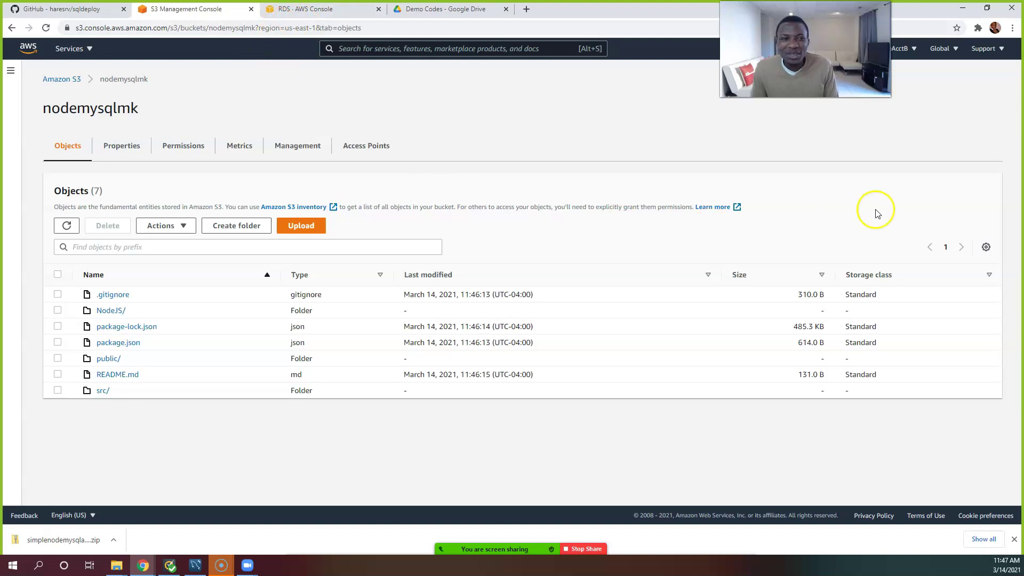
pyautogui.click(66, 81)
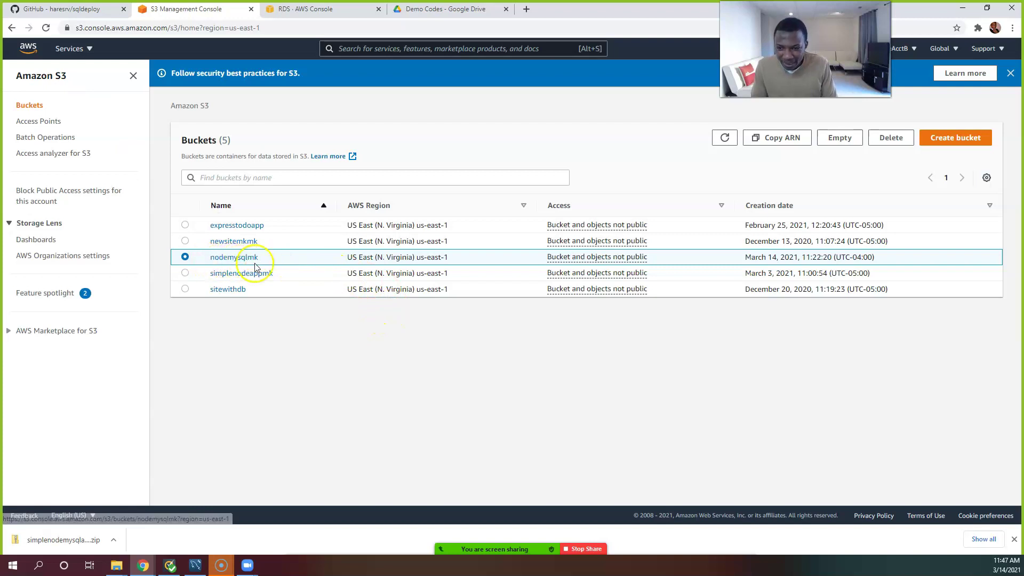
# Compare the S3 bucket list with the nodedb details in RDS and go back to the list of RDS databases.
pyautogui.click(308, 5)
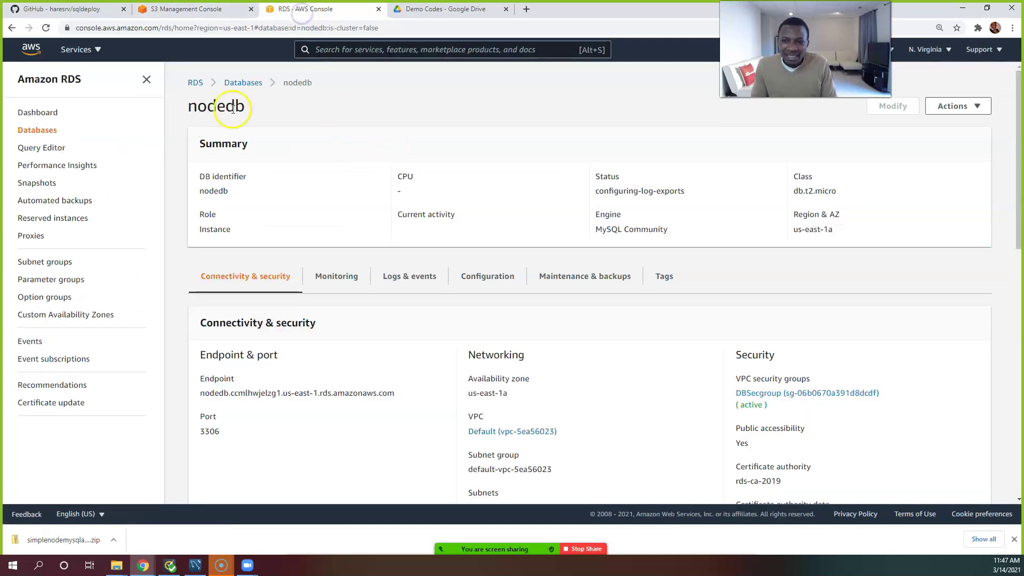
pyautogui.click(204, 10)
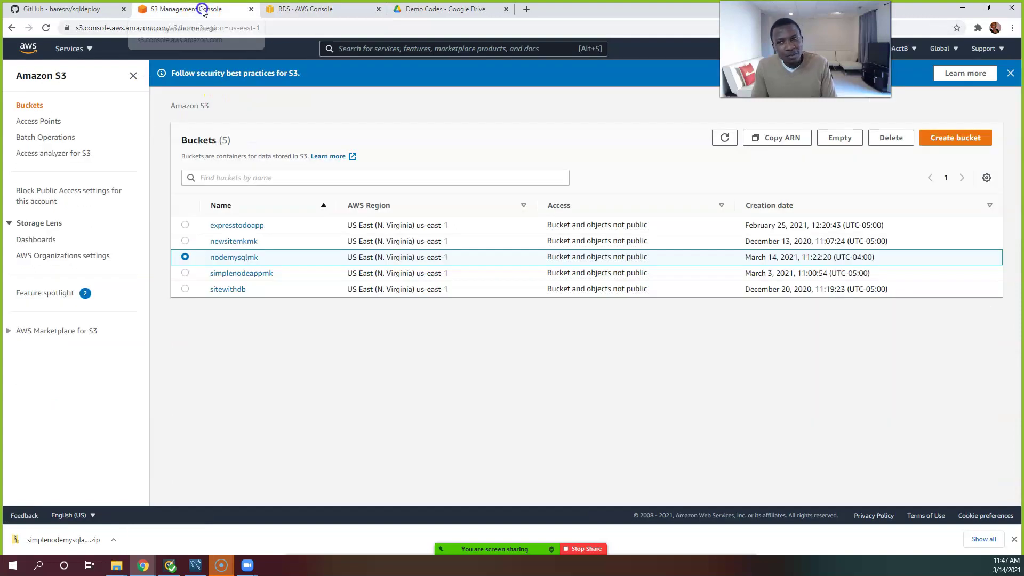
pyautogui.click(318, 10)
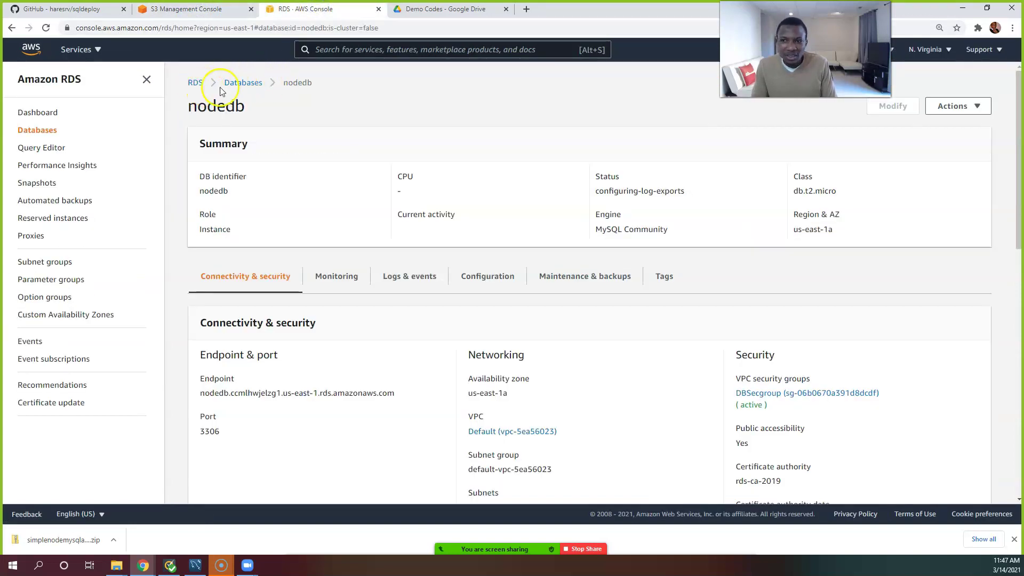
pyautogui.click(245, 84)
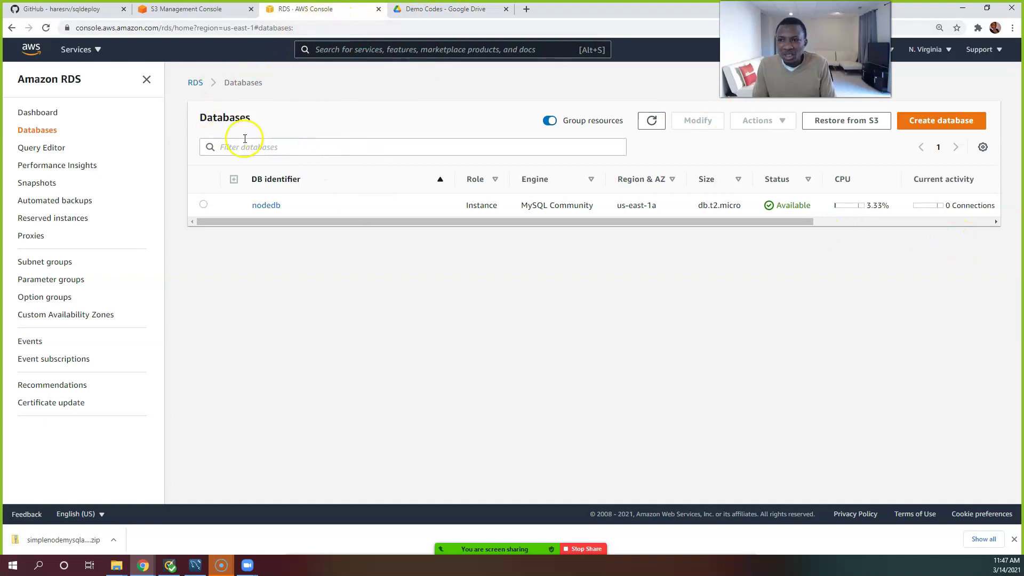
# Open the EC2 service and list the running instances.
pyautogui.click(96, 51)
pyautogui.click(63, 220)
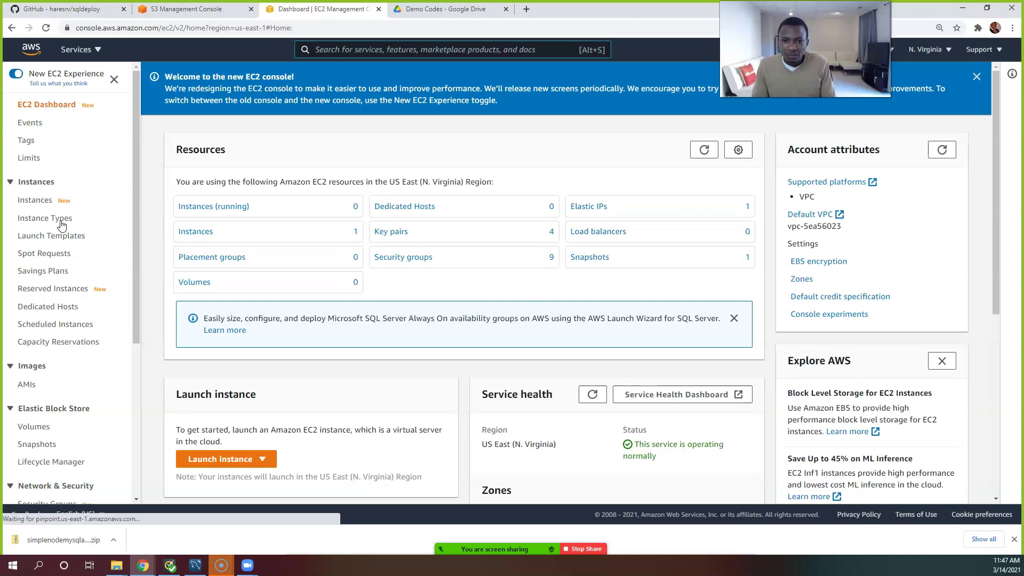
pyautogui.click(320, 138)
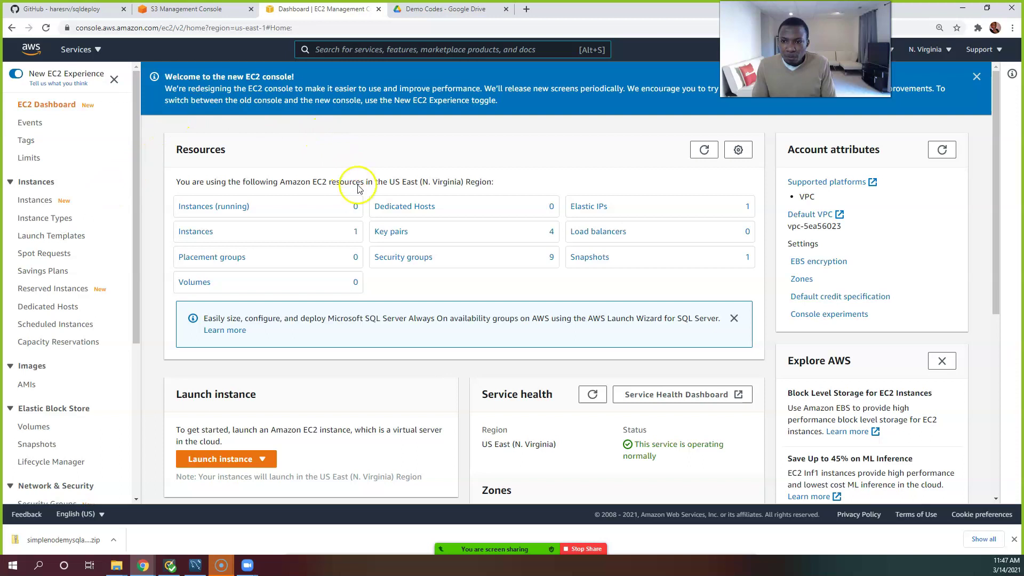
pyautogui.click(227, 208)
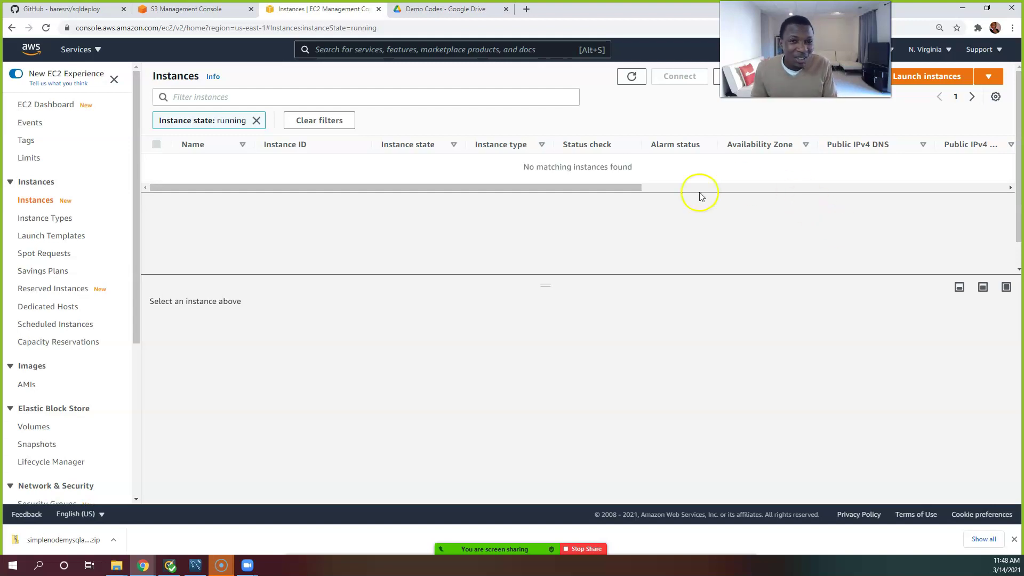
# Upload Nodemysqlclicommands.txt from the AWS Training folder to the Demo Codes folder in Google Drive.
pyautogui.click(462, 12)
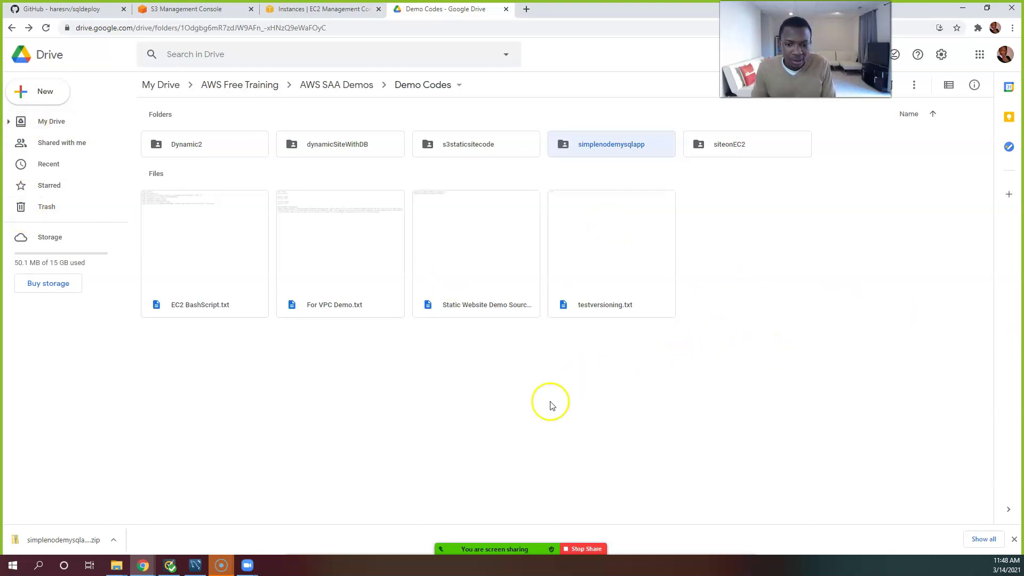
pyautogui.press('super+e')
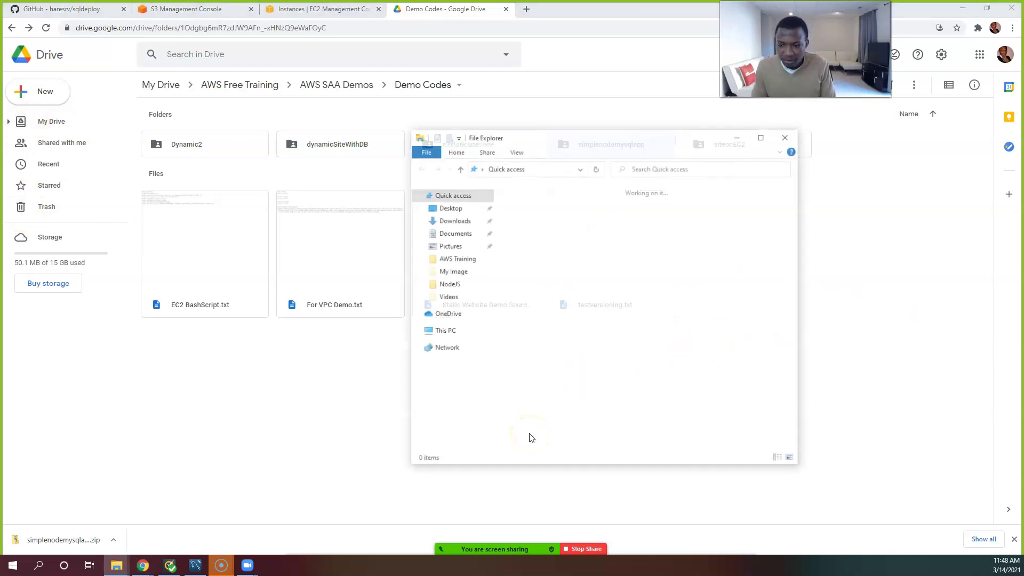
pyautogui.click(787, 135)
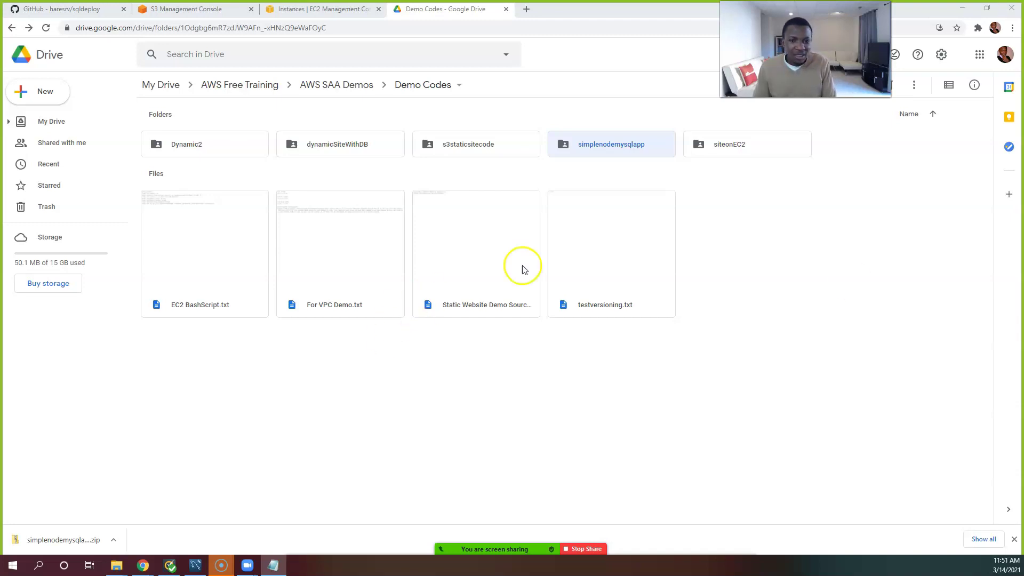
pyautogui.click(682, 414)
pyautogui.click(41, 88)
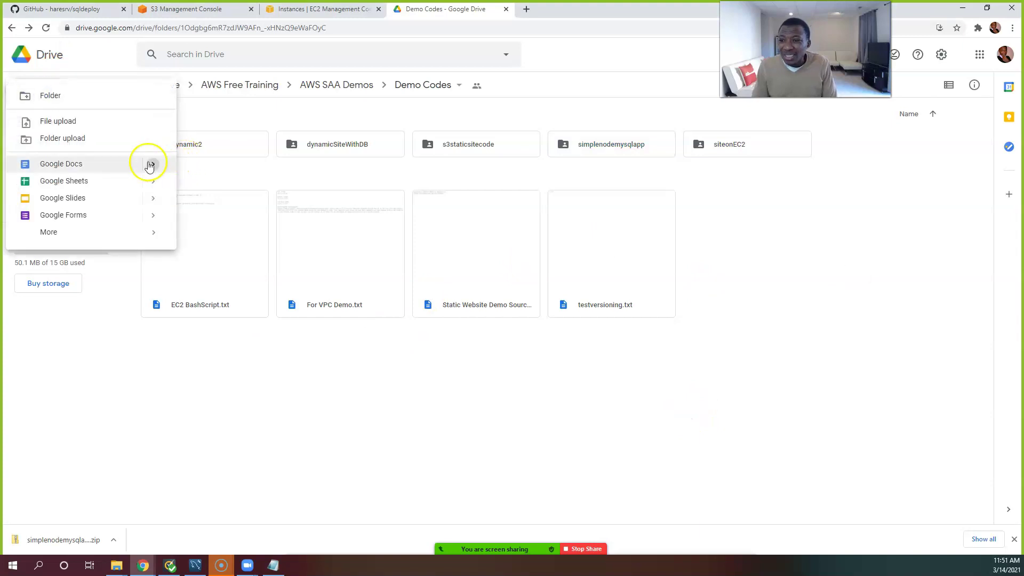
pyautogui.click(65, 120)
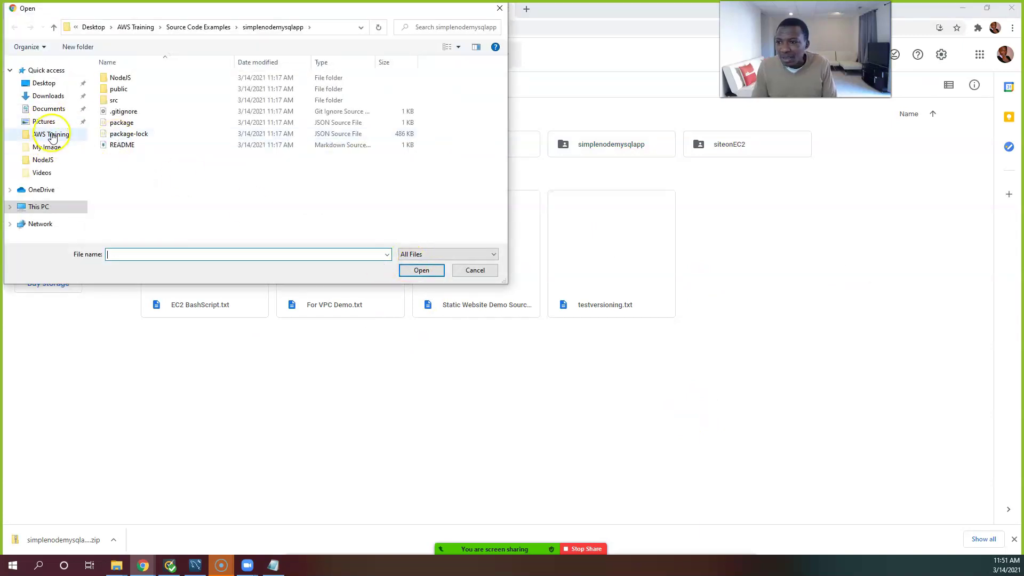
pyautogui.click(51, 135)
pyautogui.click(133, 168)
pyautogui.click(420, 271)
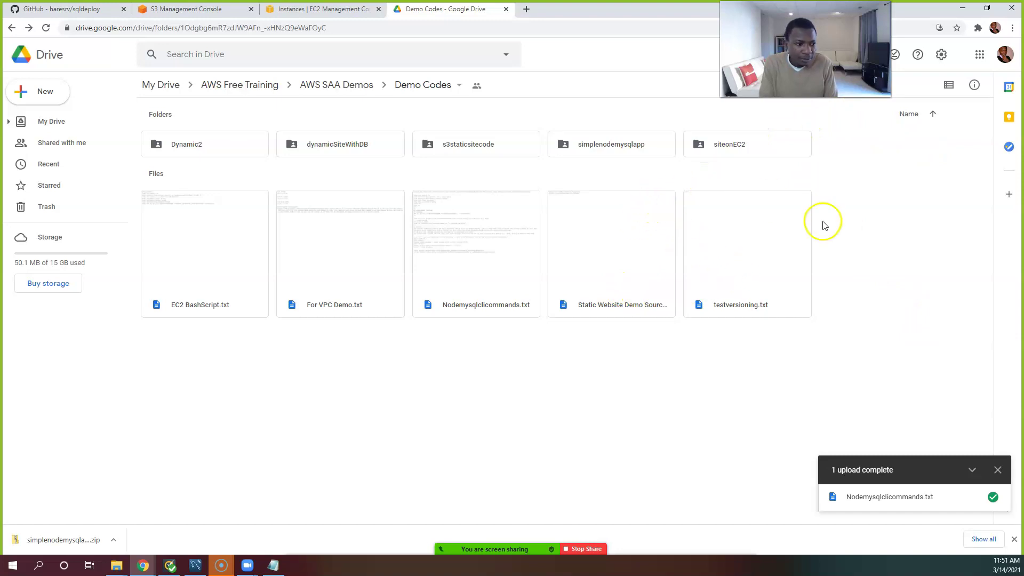
# Review the GitHub sqldeploy repository, the S3 bucket list and the EC2 instances page, and return to Demo Codes in Google Drive.
pyautogui.hotkey('alt', 'Tab')
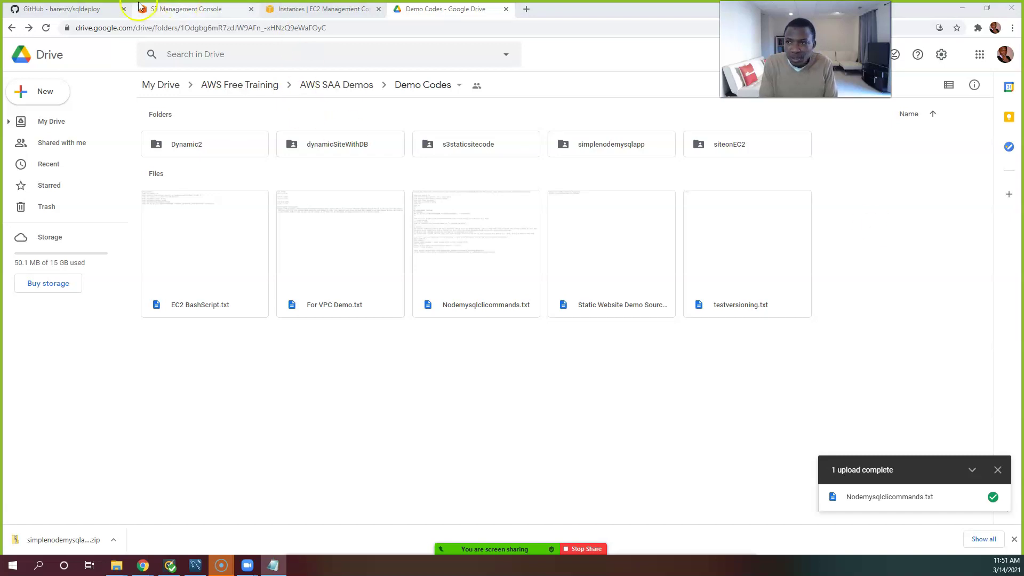
pyautogui.click(94, 11)
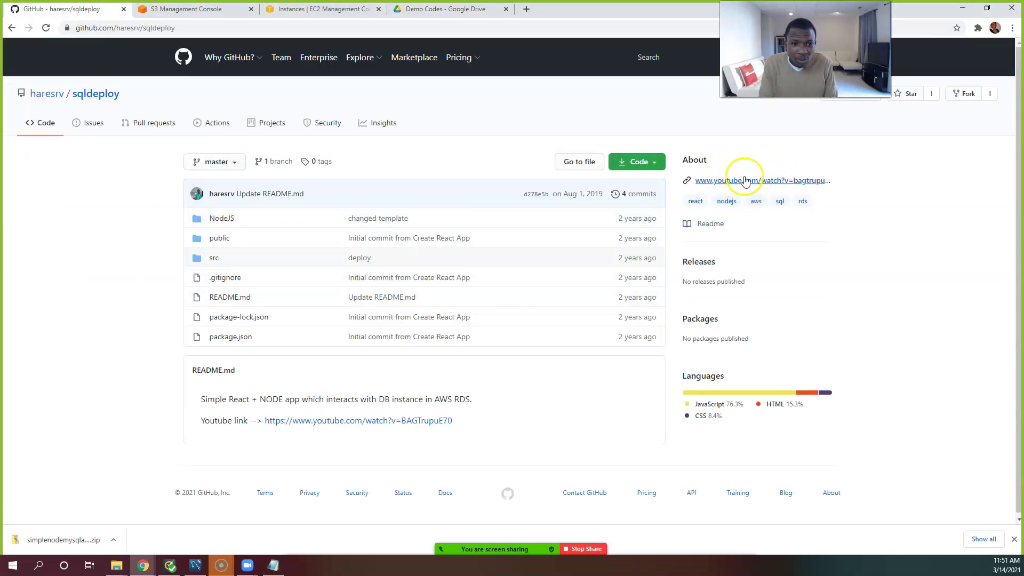
pyautogui.click(191, 11)
pyautogui.click(63, 11)
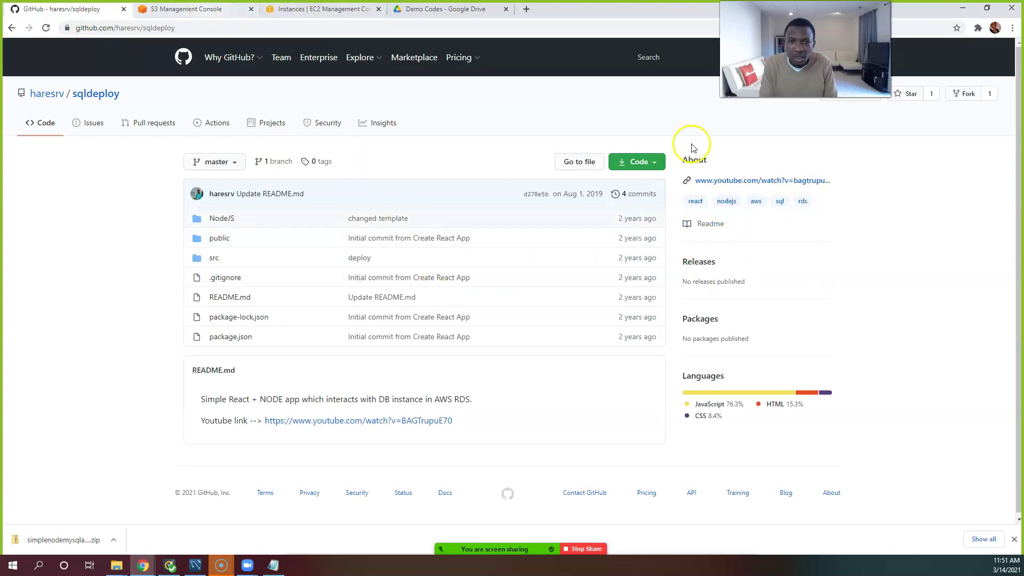
pyautogui.click(308, 9)
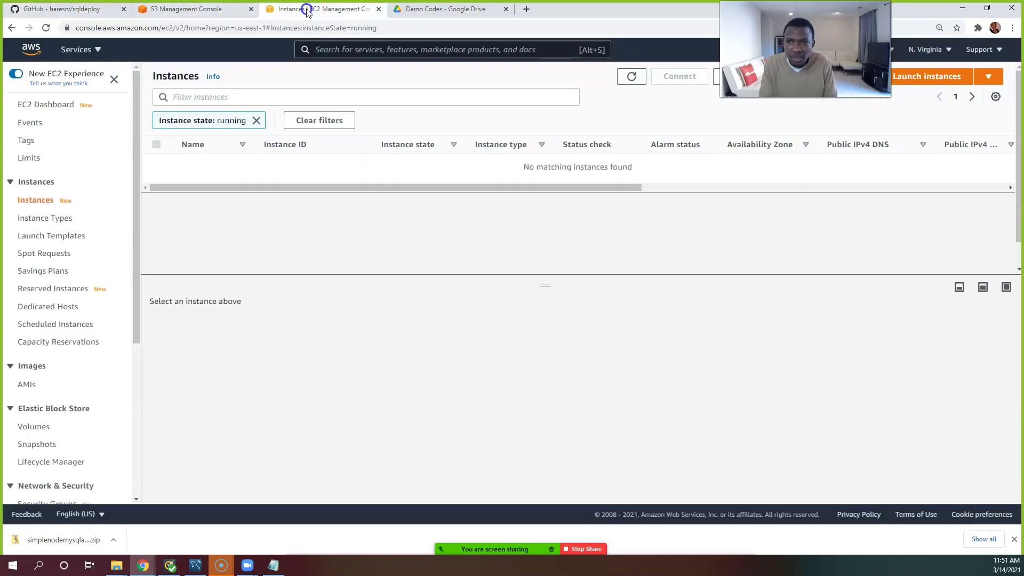
pyautogui.click(203, 16)
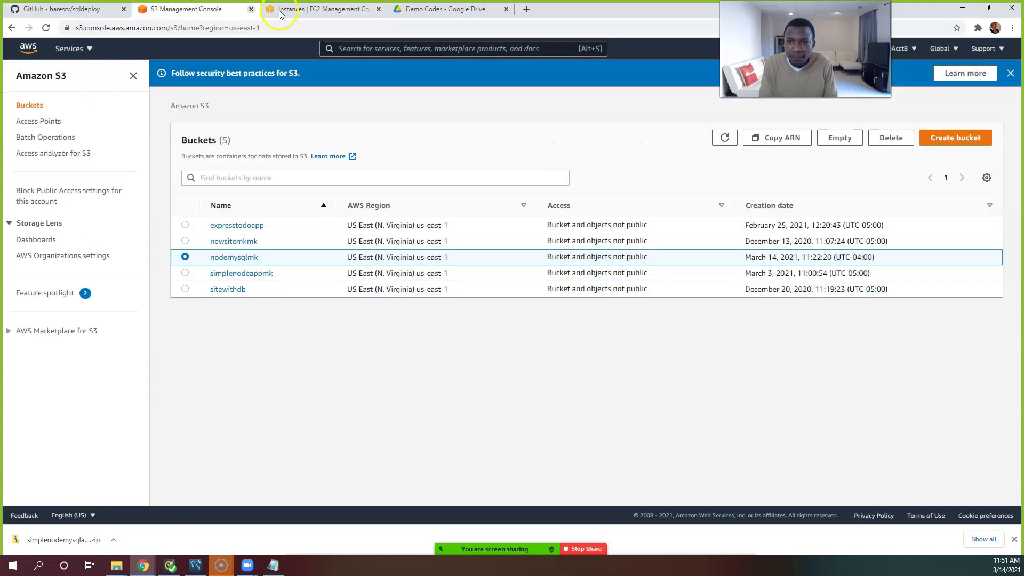
pyautogui.click(312, 11)
pyautogui.click(434, 9)
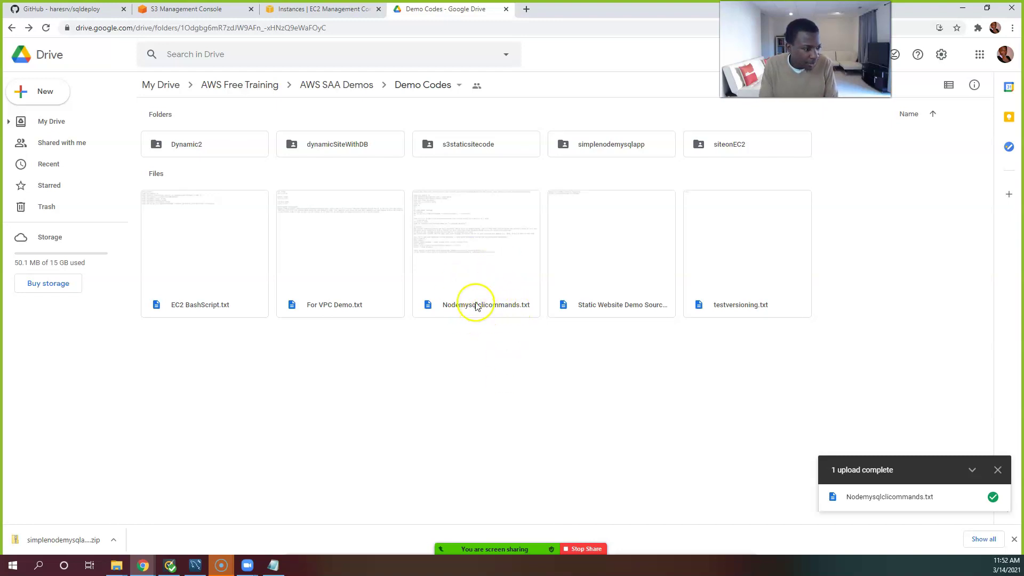
# Read through Nodemysqlclicommands.txt in Google Drive's preview, and close the preview and the Drive page.
pyautogui.doubleClick(469, 270)
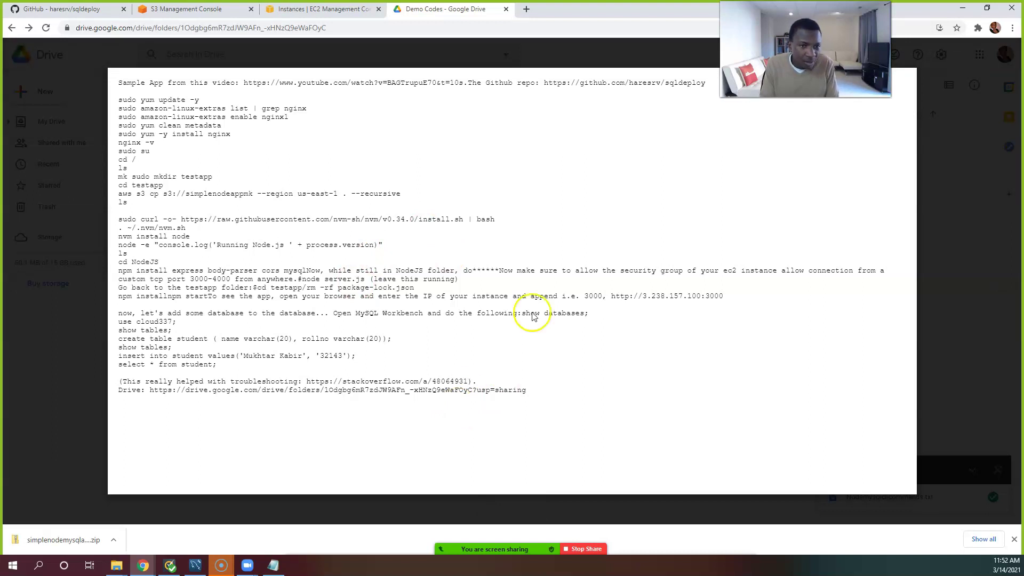
pyautogui.click(976, 154)
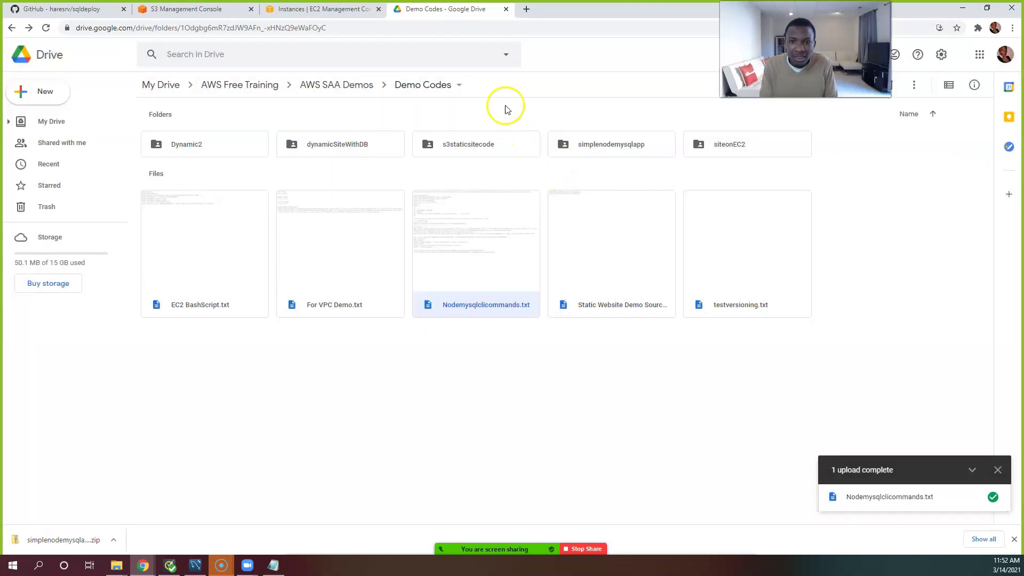
pyautogui.click(508, 11)
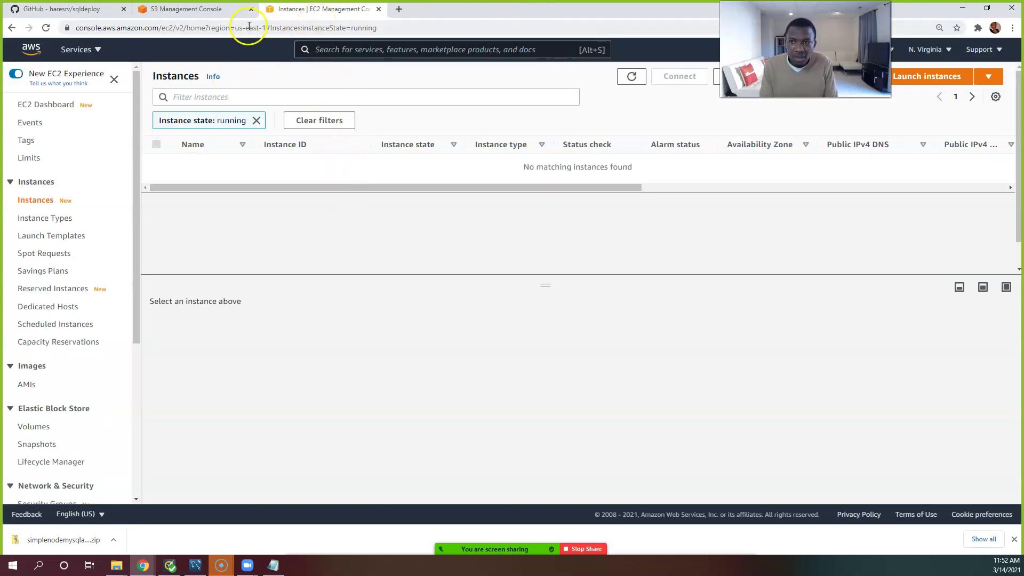
# Start launching a new EC2 instance, reload the wizard, and choose the 64-bit (x86) Amazon Linux 2 AMI (HVM), SSD Volume Type.
pyautogui.click(211, 13)
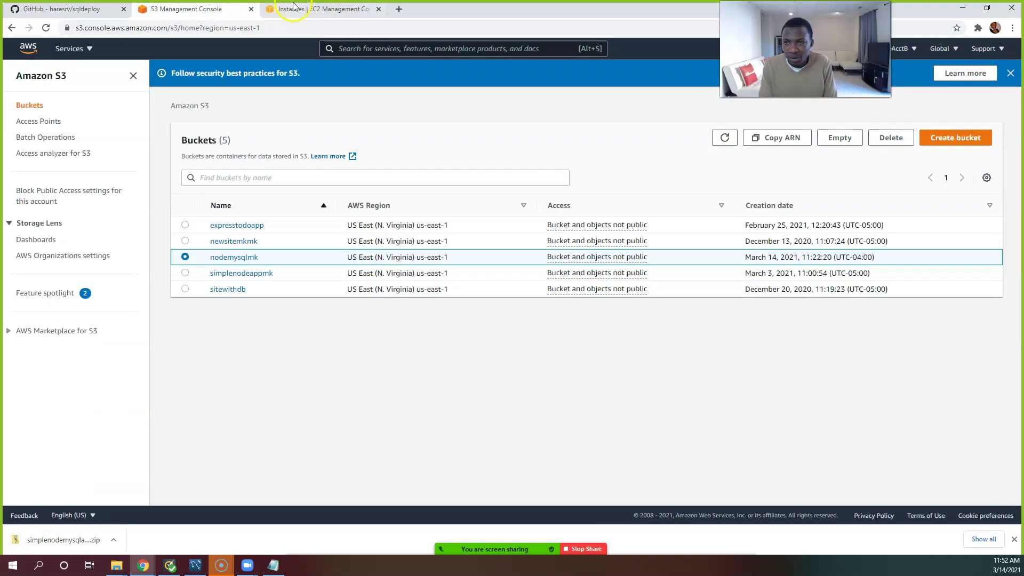
pyautogui.click(318, 10)
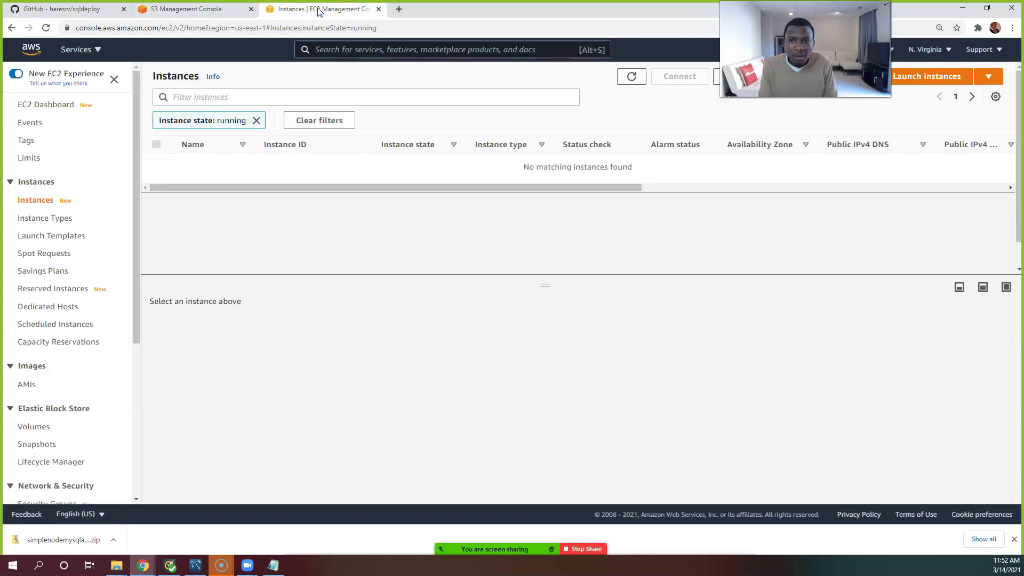
pyautogui.click(925, 81)
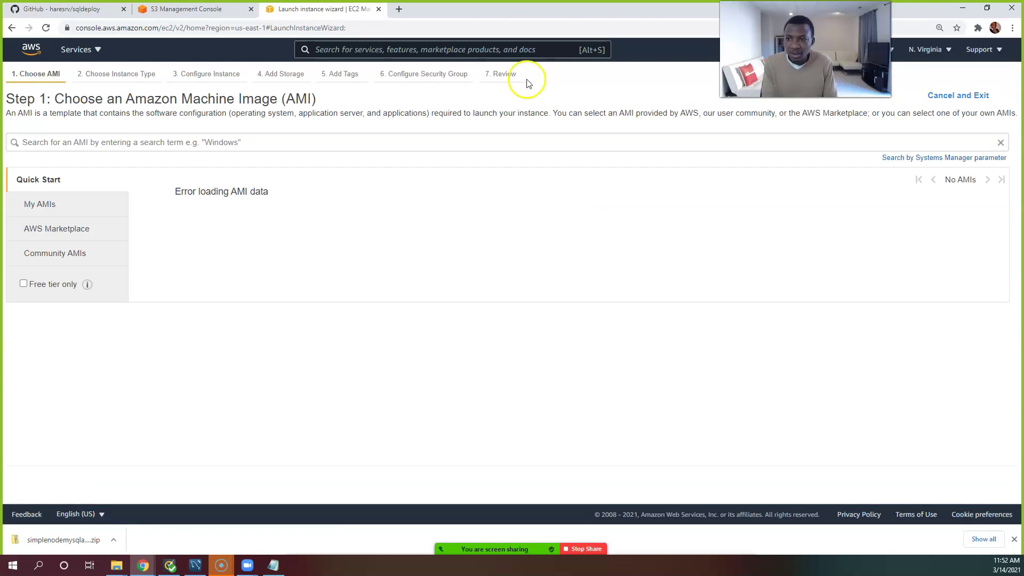
pyautogui.click(45, 28)
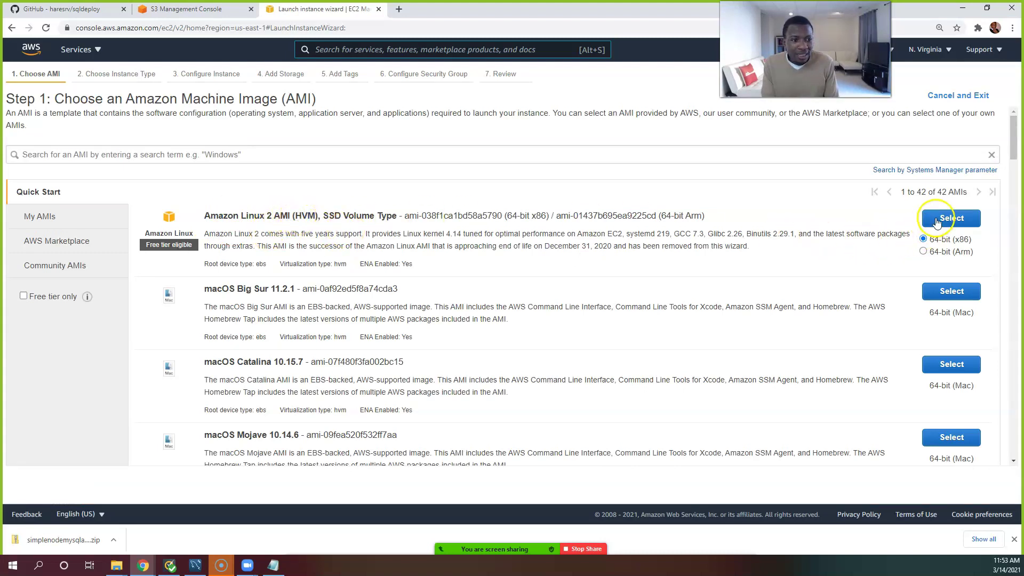
pyautogui.click(954, 217)
pyautogui.click(942, 212)
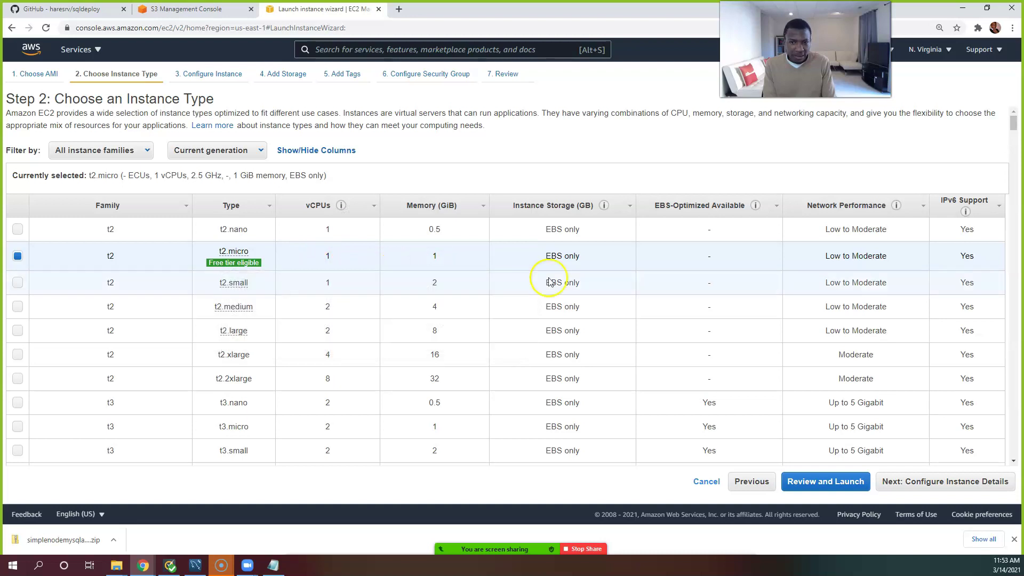
# Keep t2.micro as the instance type and continue to the instance details configuration.
pyautogui.scroll(-2, 910, 425)
pyautogui.scroll(2, 663, 389)
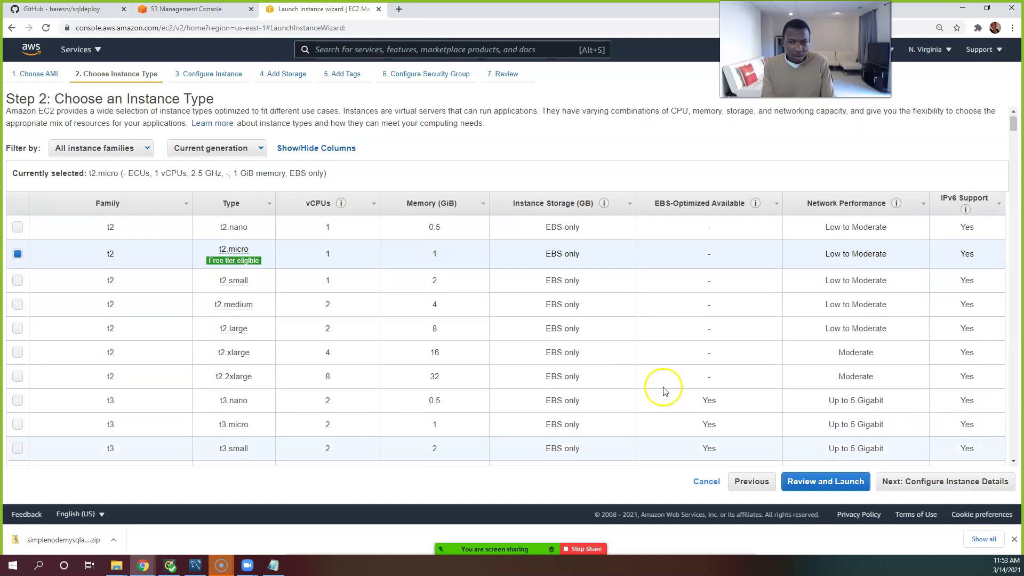
pyautogui.click(963, 484)
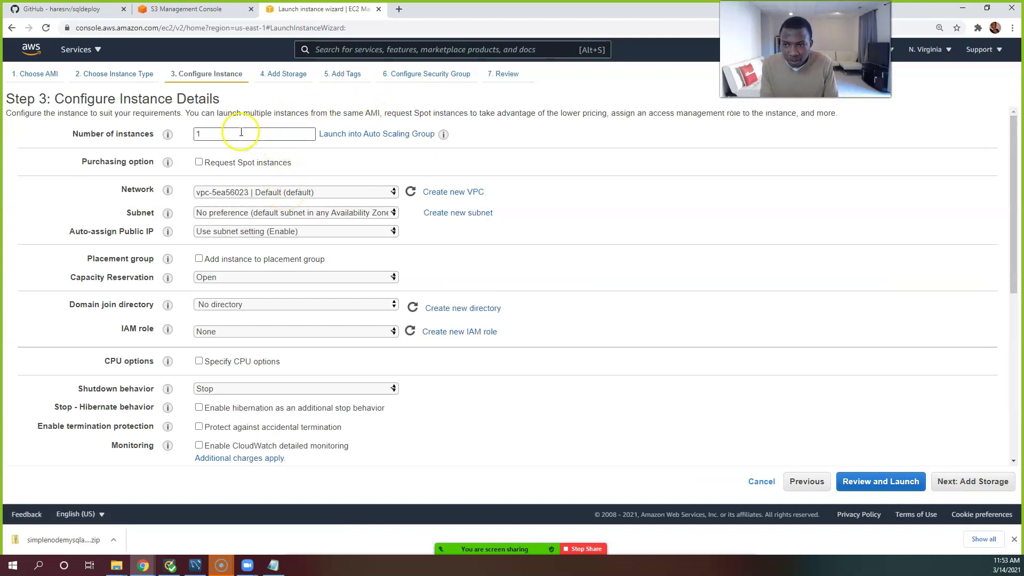
# Place the instance in the default us-east-1a subnet and assign it the S3andSSM IAM role.
pyautogui.click(279, 214)
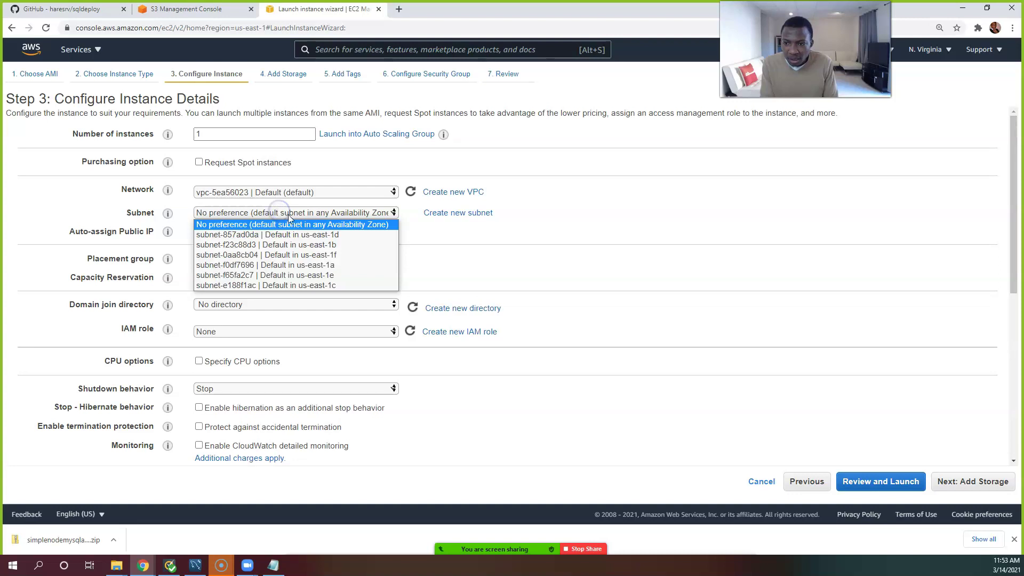
pyautogui.click(293, 265)
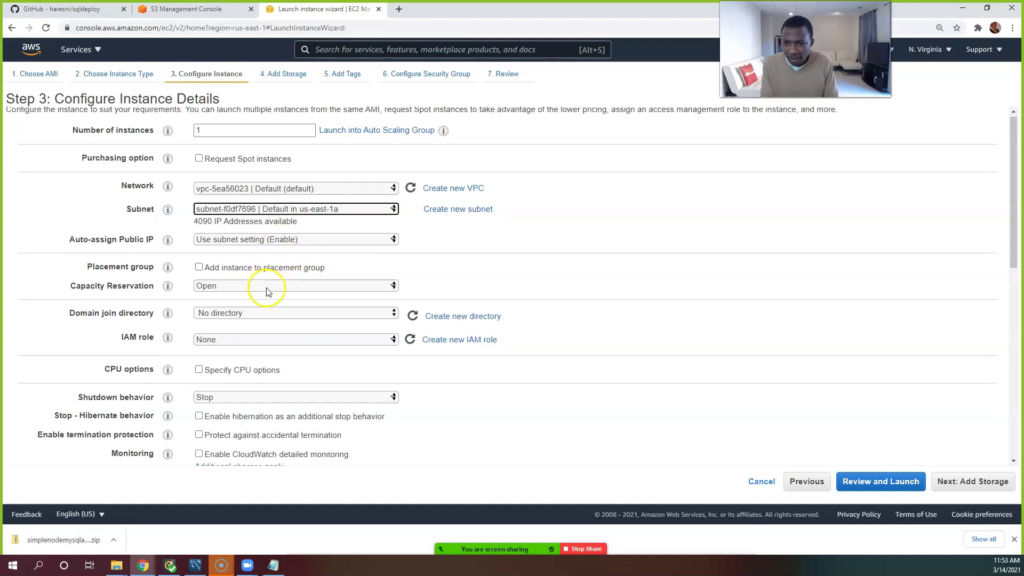
pyautogui.scroll(-1, 258, 278)
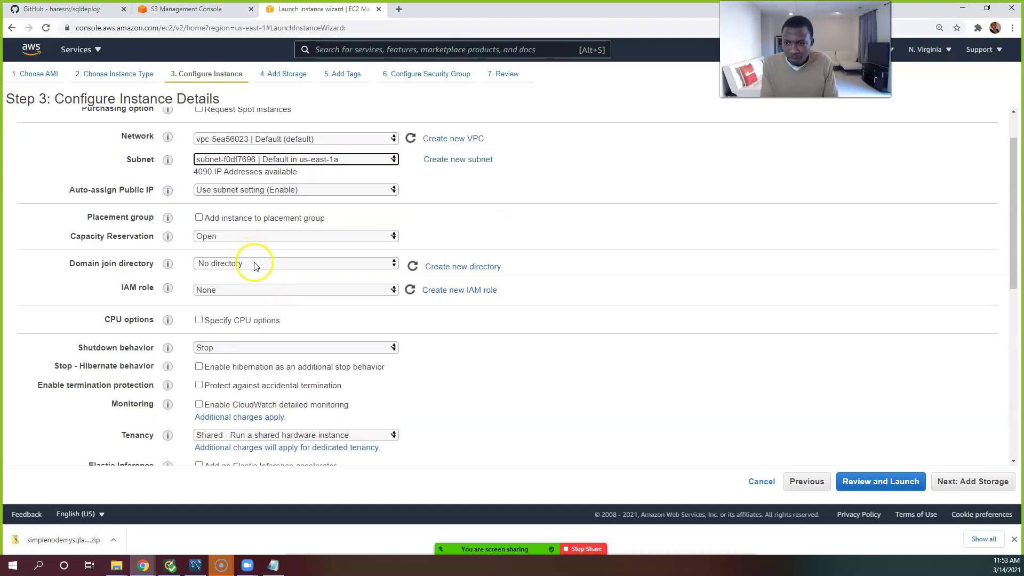
pyautogui.click(255, 290)
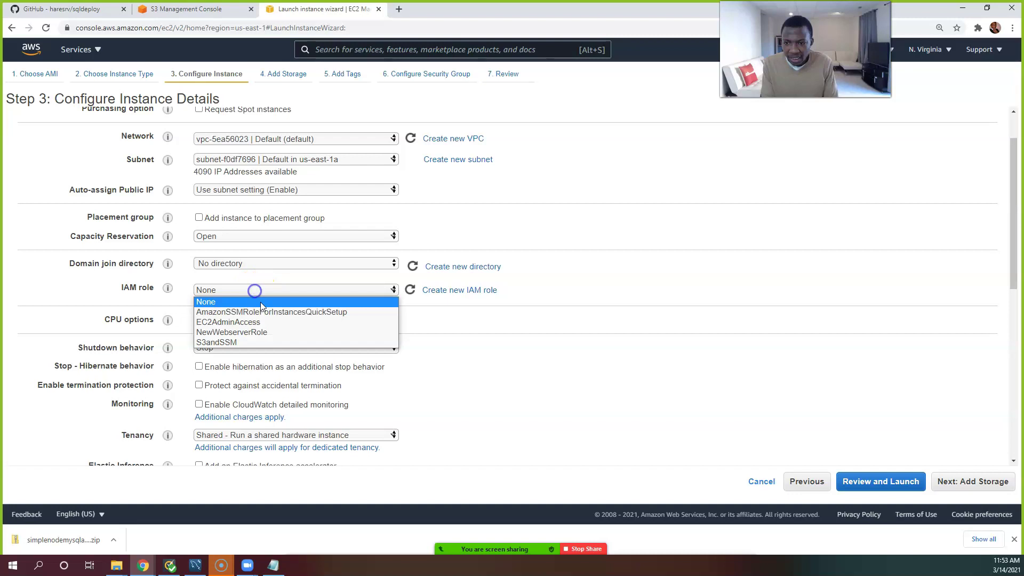
pyautogui.click(262, 342)
# Set the instance's shutdown behavior to Terminate.
pyautogui.scroll(-1, 265, 340)
pyautogui.scroll(-3, 265, 340)
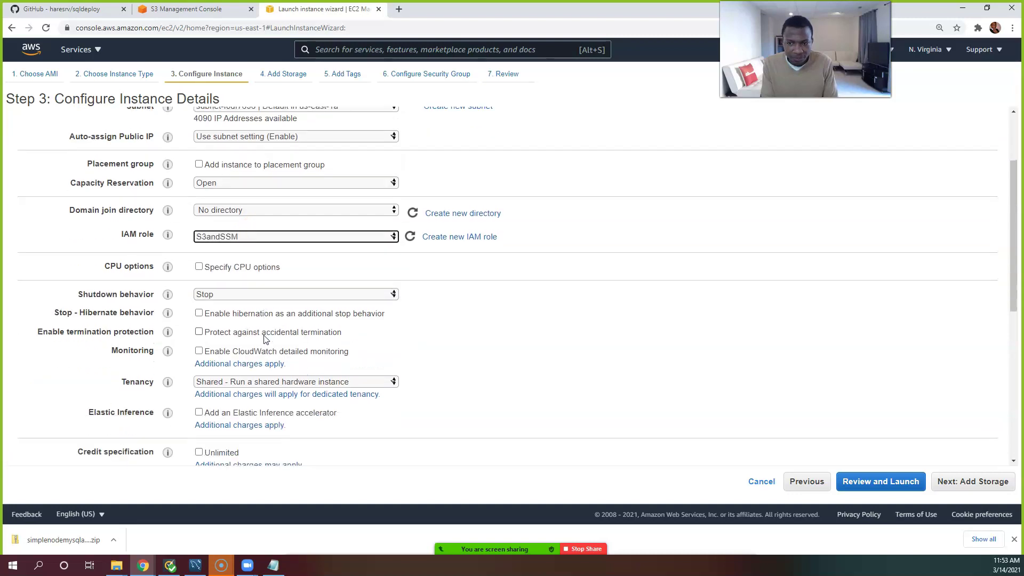
pyautogui.scroll(-2, 283, 260)
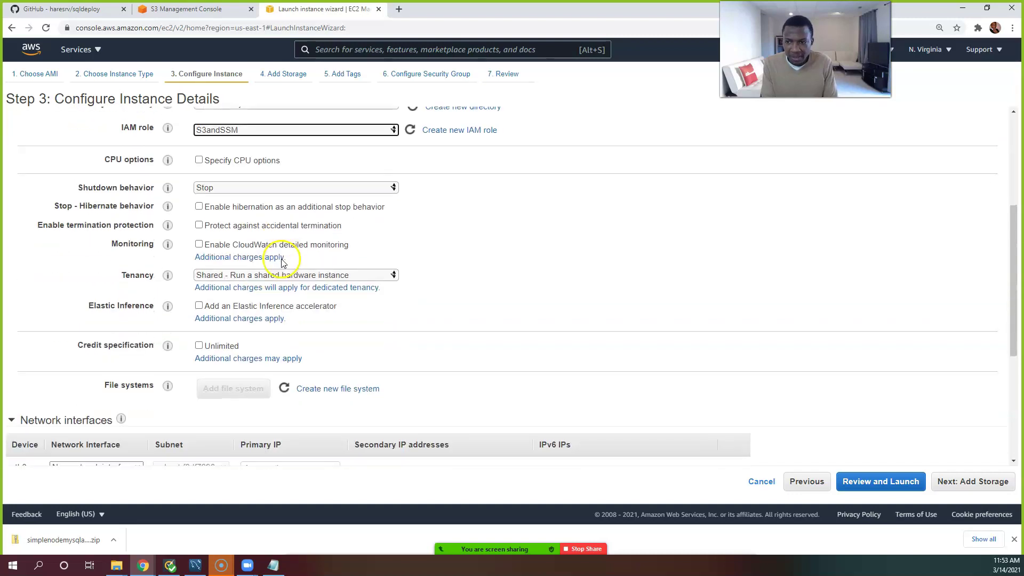
pyautogui.click(262, 193)
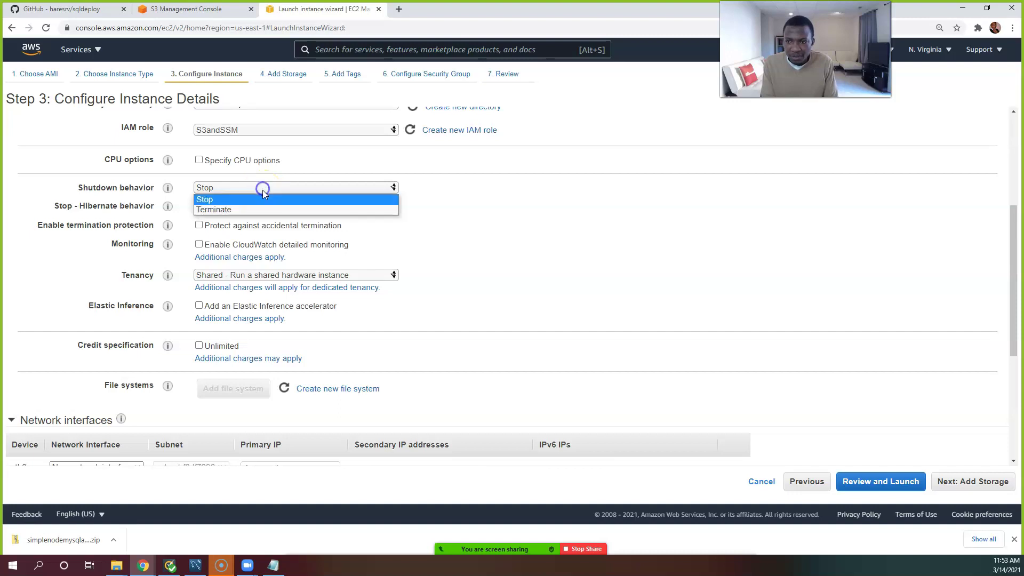
pyautogui.click(258, 209)
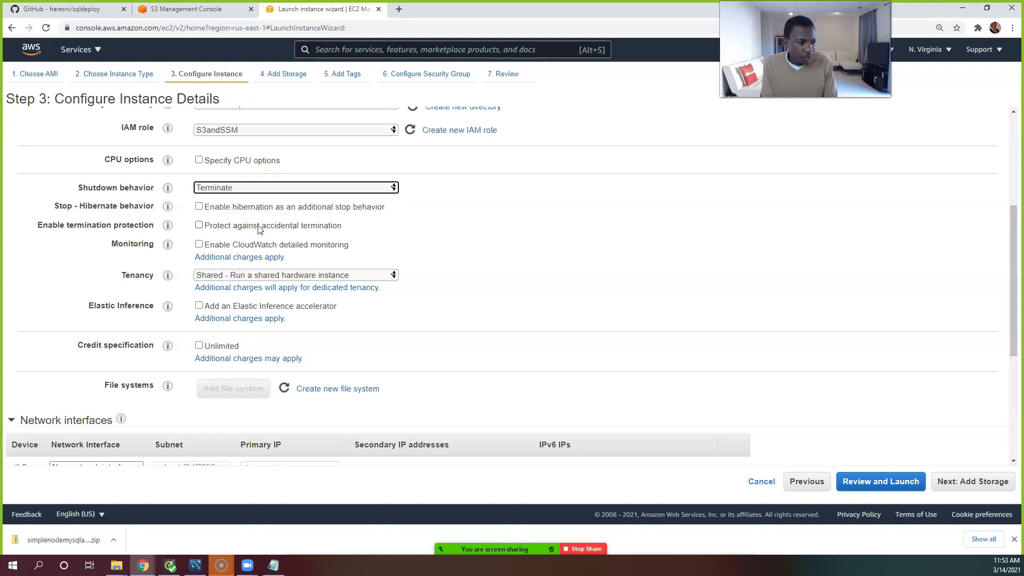
# Leave the network interface and advanced details at their defaults with empty user data, and continue to the storage configuration.
pyautogui.scroll(-2, 261, 230)
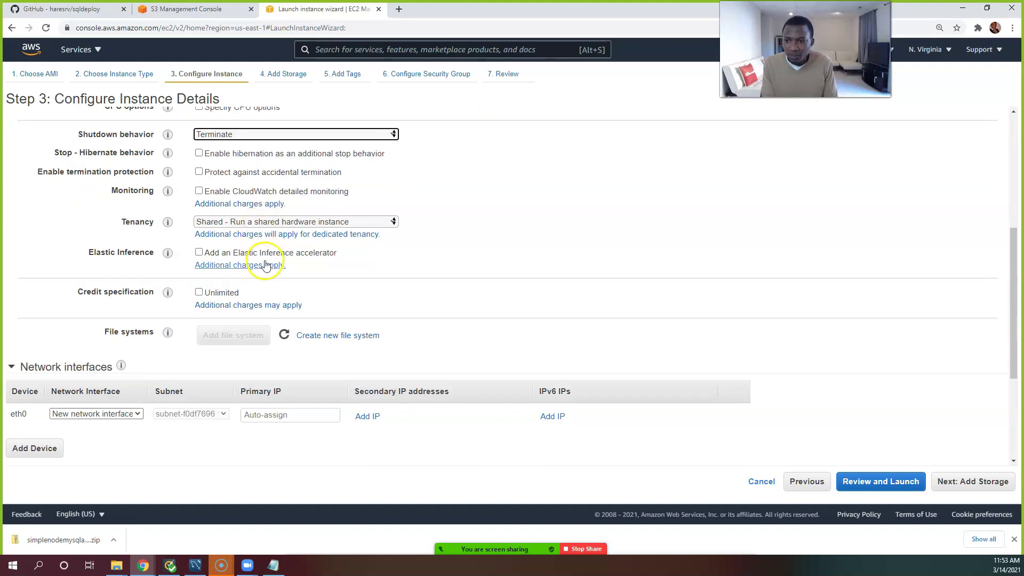
pyautogui.scroll(-2, 262, 275)
pyautogui.scroll(-2, 262, 280)
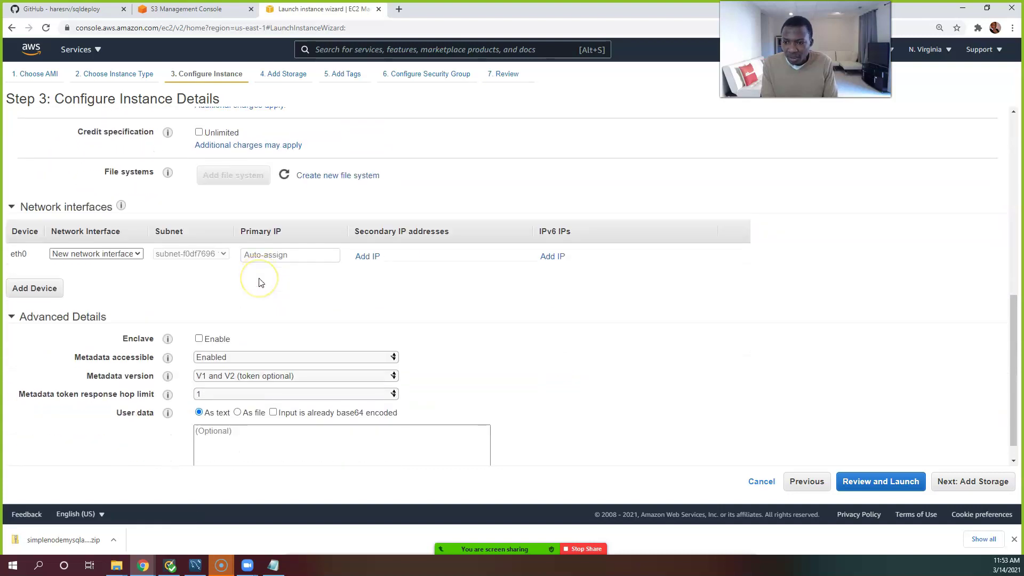
pyautogui.scroll(-1, 261, 282)
pyautogui.click(278, 443)
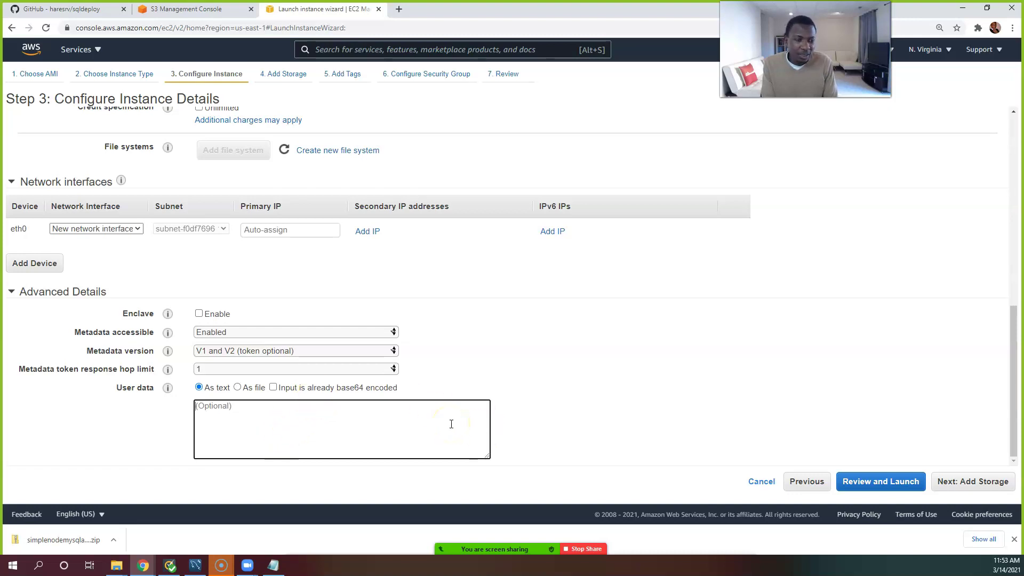
pyautogui.click(606, 385)
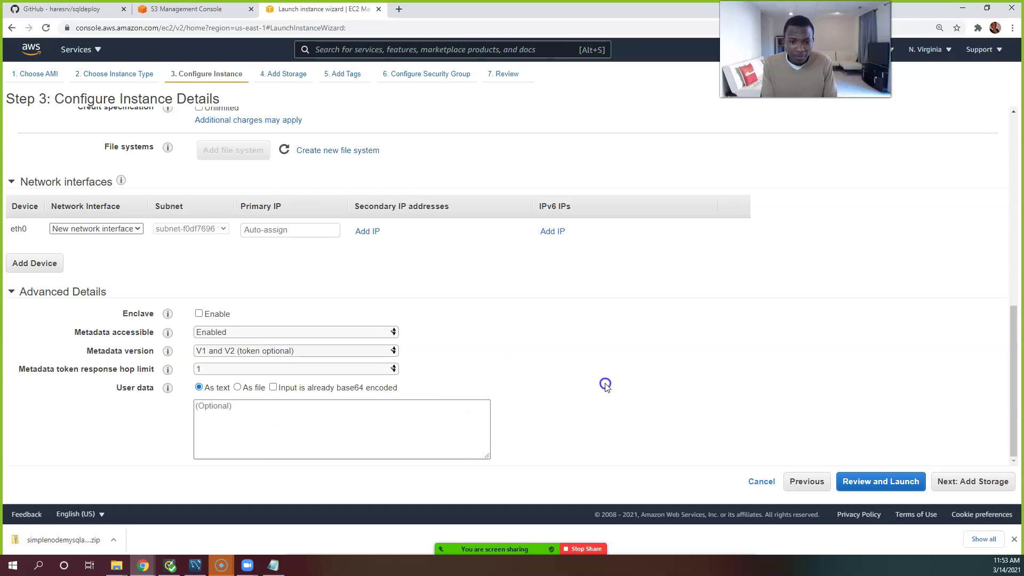
pyautogui.click(997, 491)
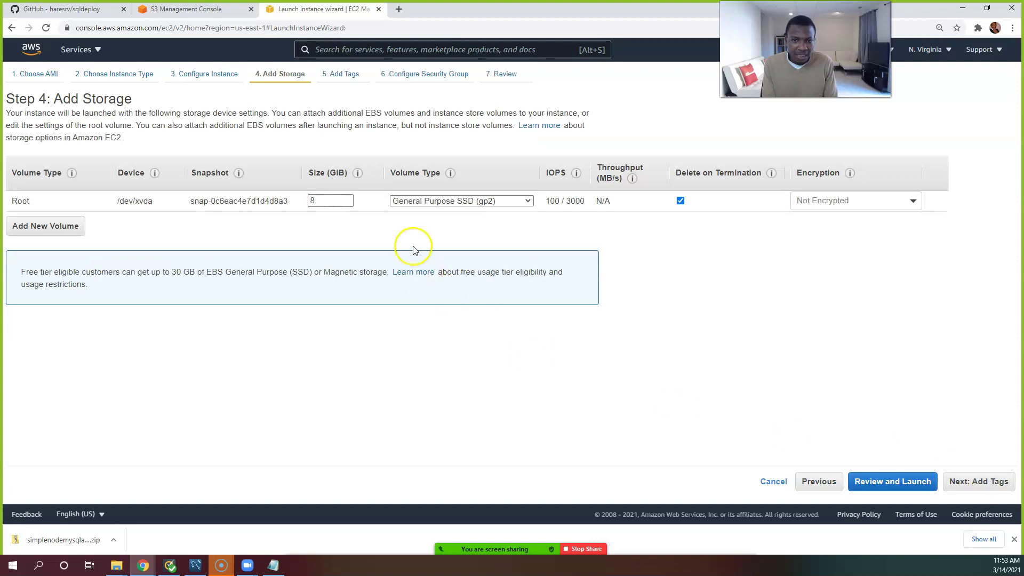
# Keep the default root volume and add an instance tag with key Name and value Nodeserver.
pyautogui.click(910, 484)
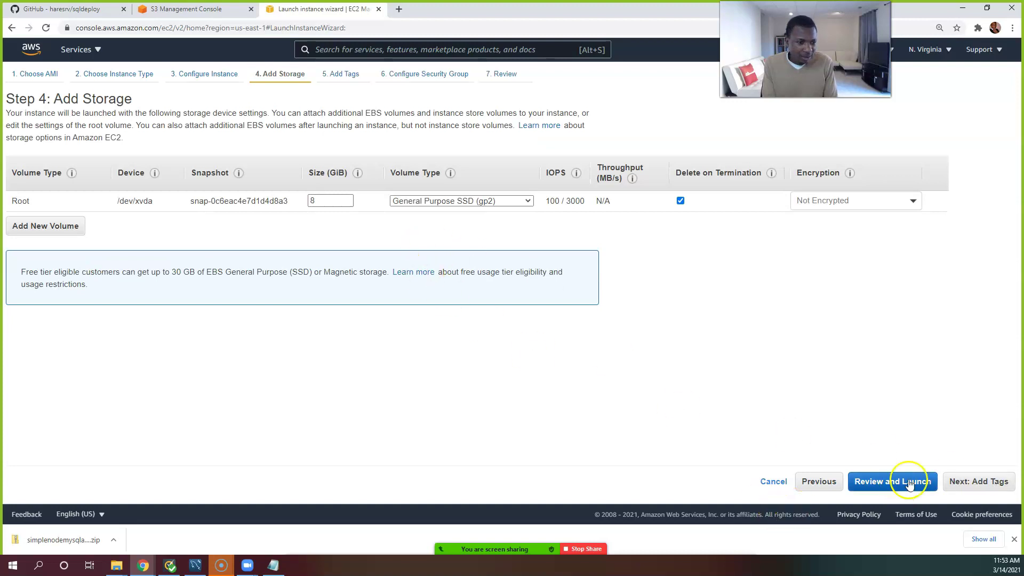
pyautogui.click(981, 483)
pyautogui.click(24, 269)
pyautogui.write('Name')
pyautogui.press('Tab')
pyautogui.write('We')
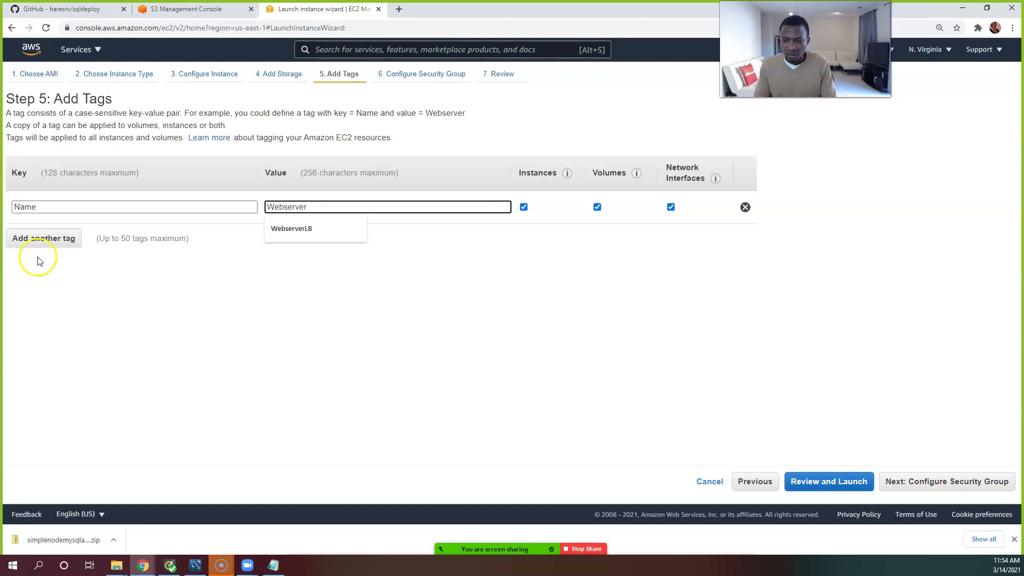
pyautogui.hotkey('ctrl', 'BackSpace')
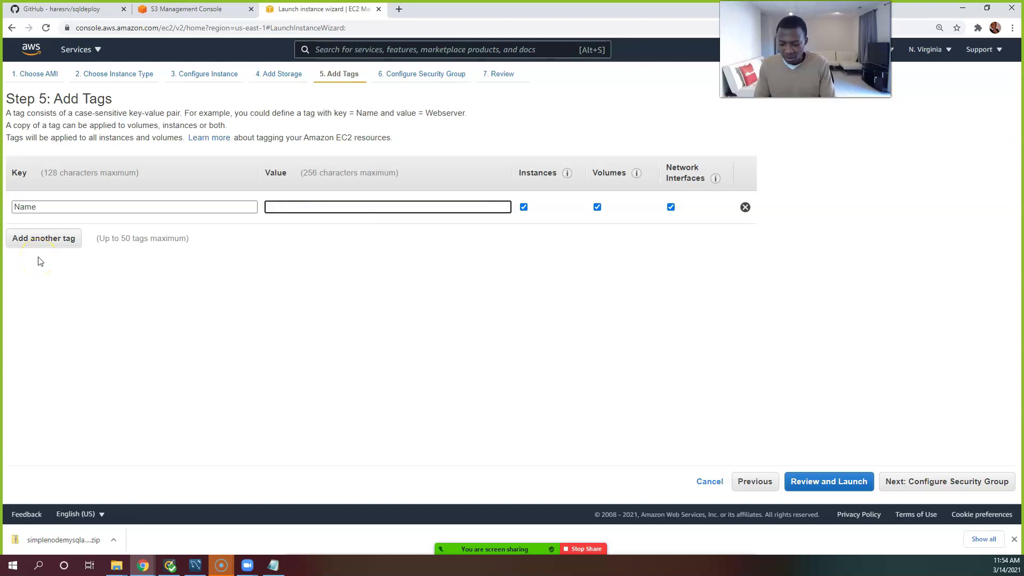
pyautogui.write('Nodeserver')
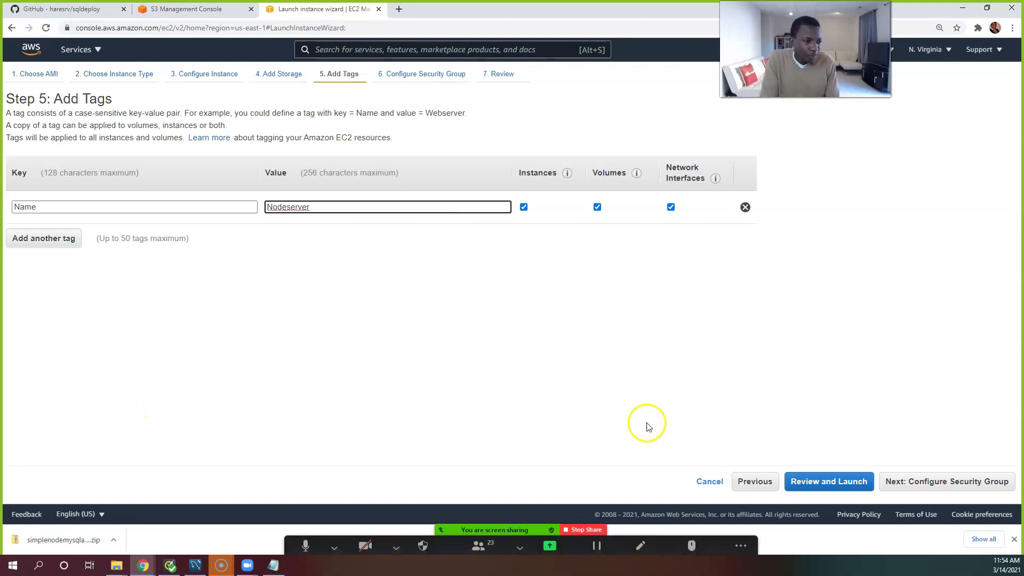
# Continue to the security group configuration and assign the existing WebserverSG group.
pyautogui.click(969, 482)
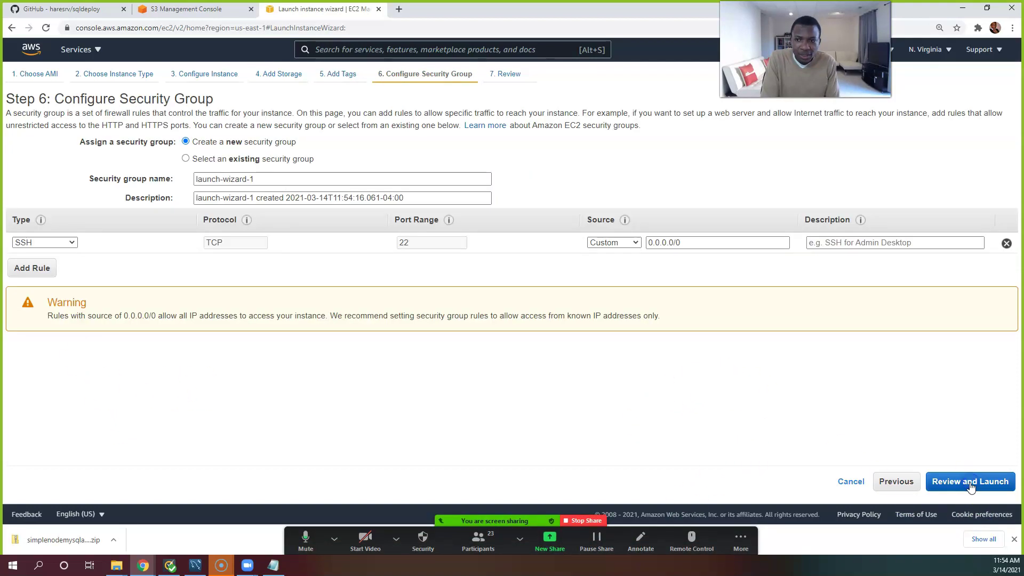
pyautogui.click(185, 159)
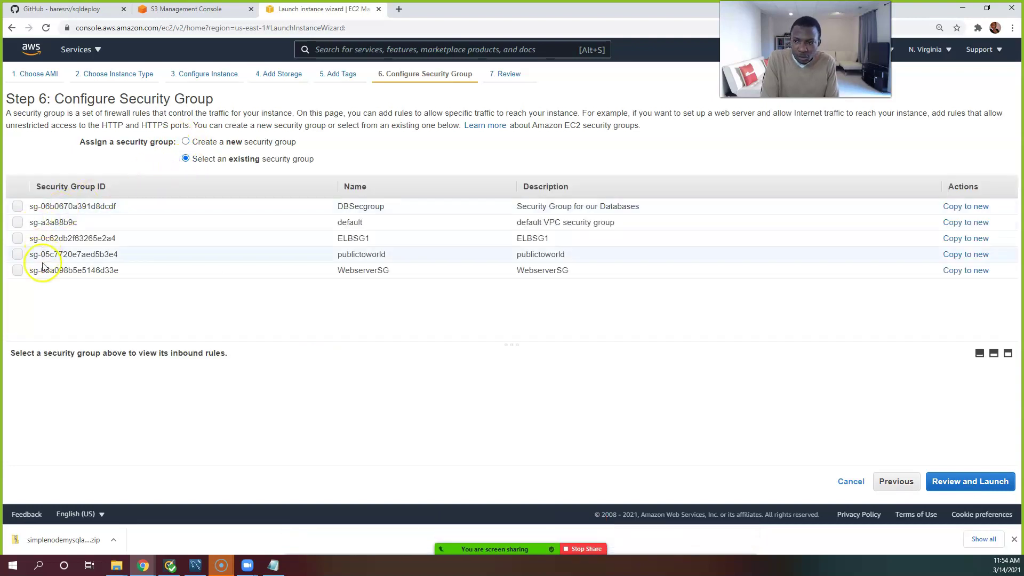
pyautogui.click(19, 271)
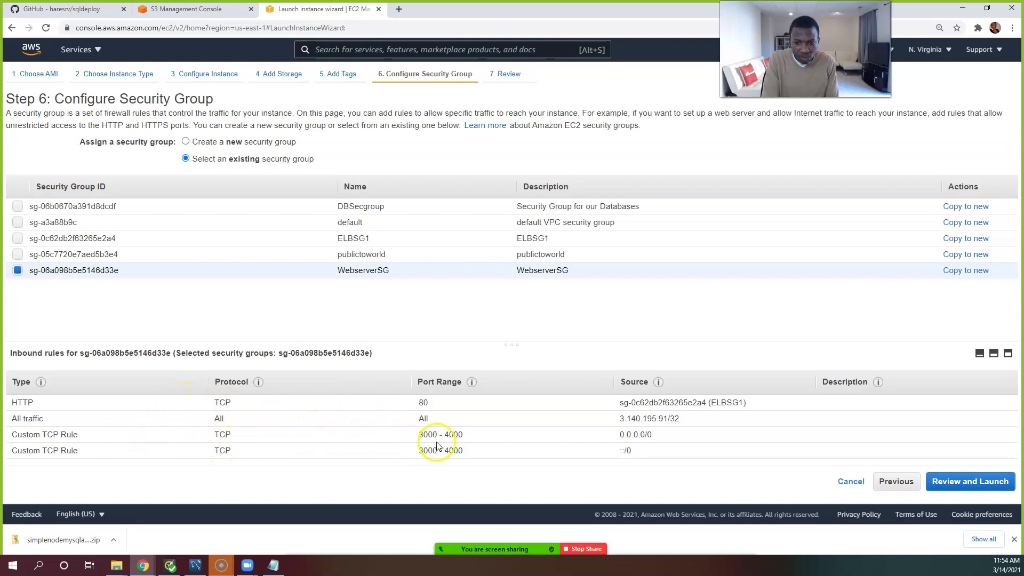
# Examine the port ranges and sources of WebserverSG's inbound rules, especially the custom TCP and All traffic rules.
pyautogui.click(420, 436)
pyautogui.moveTo(421, 435); pyautogui.dragTo(460, 437)
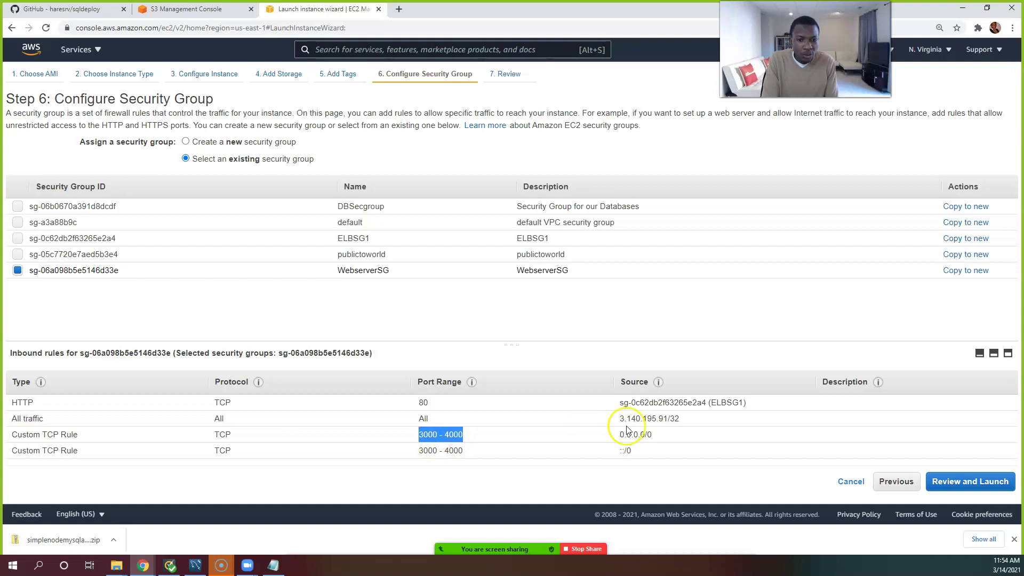
pyautogui.click(660, 431)
pyautogui.moveTo(654, 437); pyautogui.dragTo(626, 441)
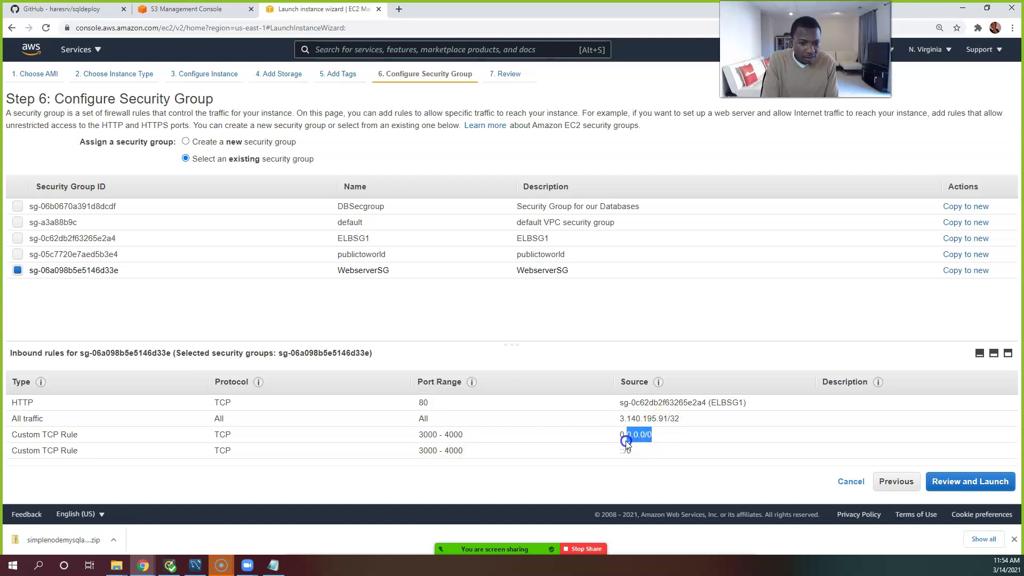
pyautogui.click(639, 433)
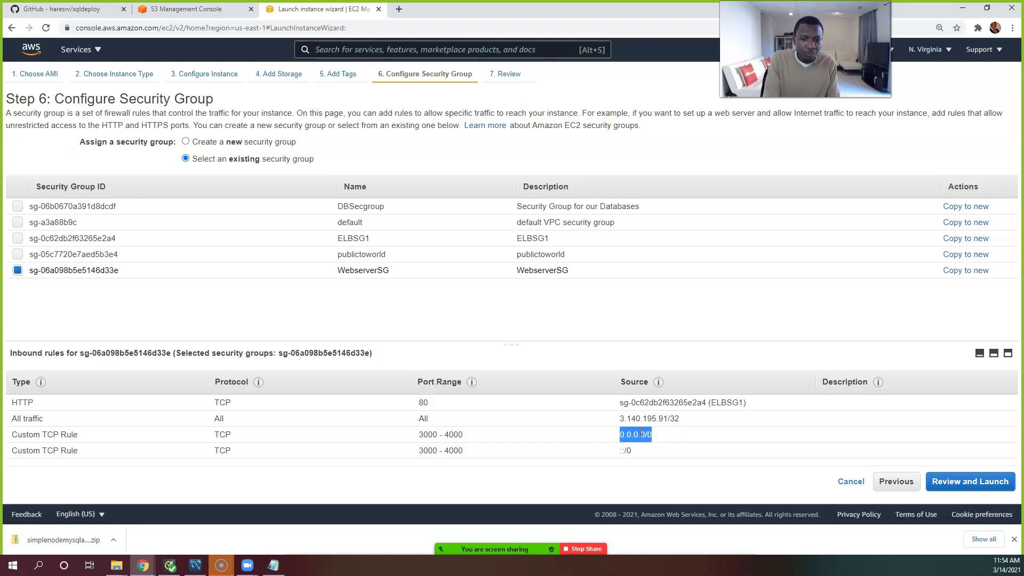
pyautogui.click(437, 434)
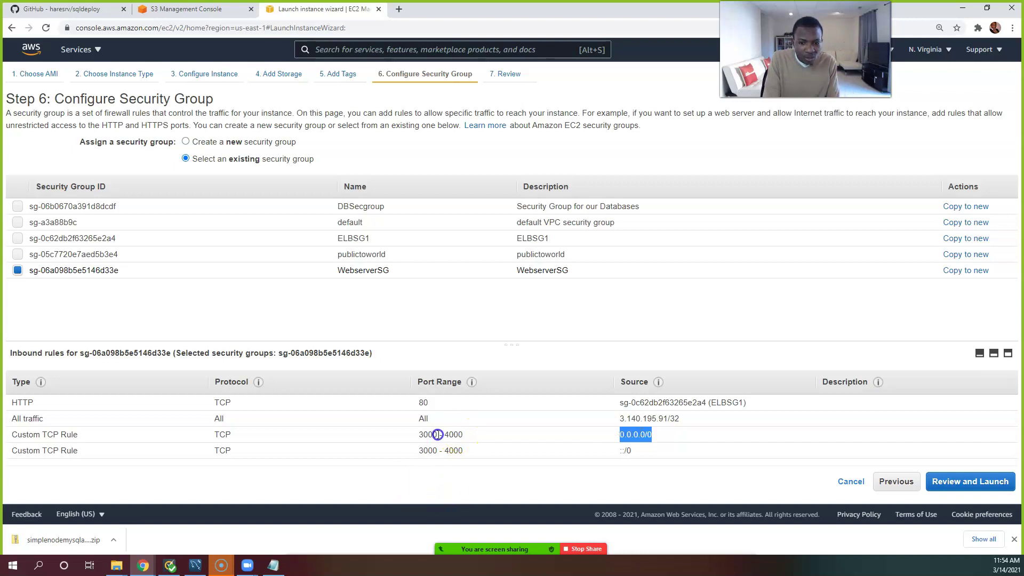
pyautogui.click(461, 434)
pyautogui.moveTo(468, 438); pyautogui.dragTo(418, 435)
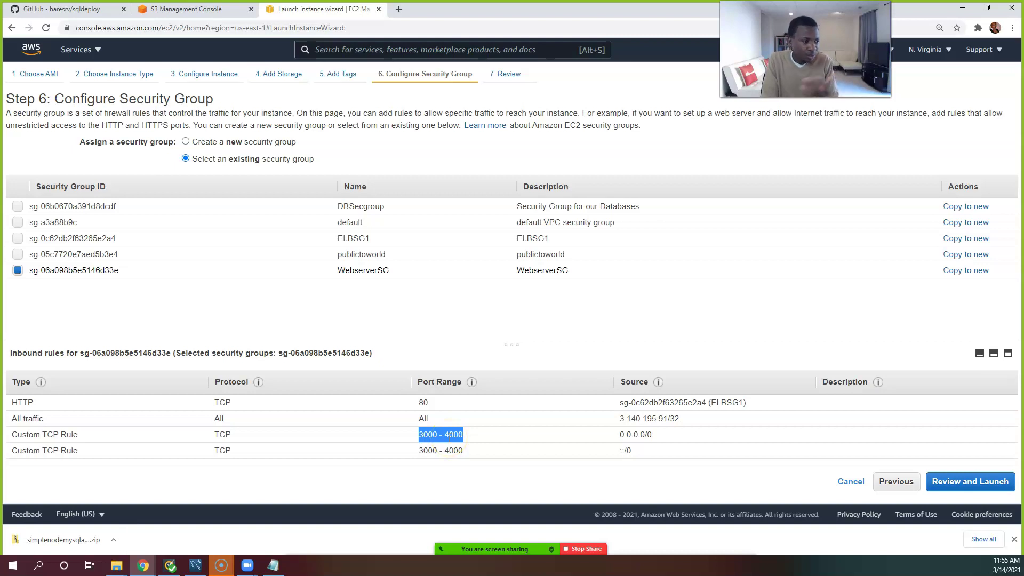
pyautogui.click(612, 442)
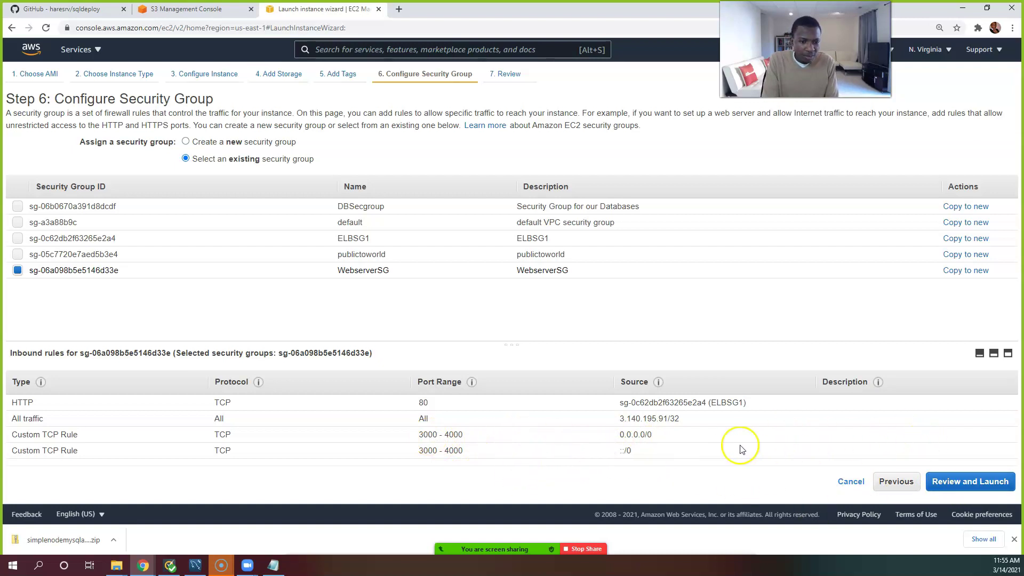
pyautogui.moveTo(681, 419); pyautogui.dragTo(614, 419)
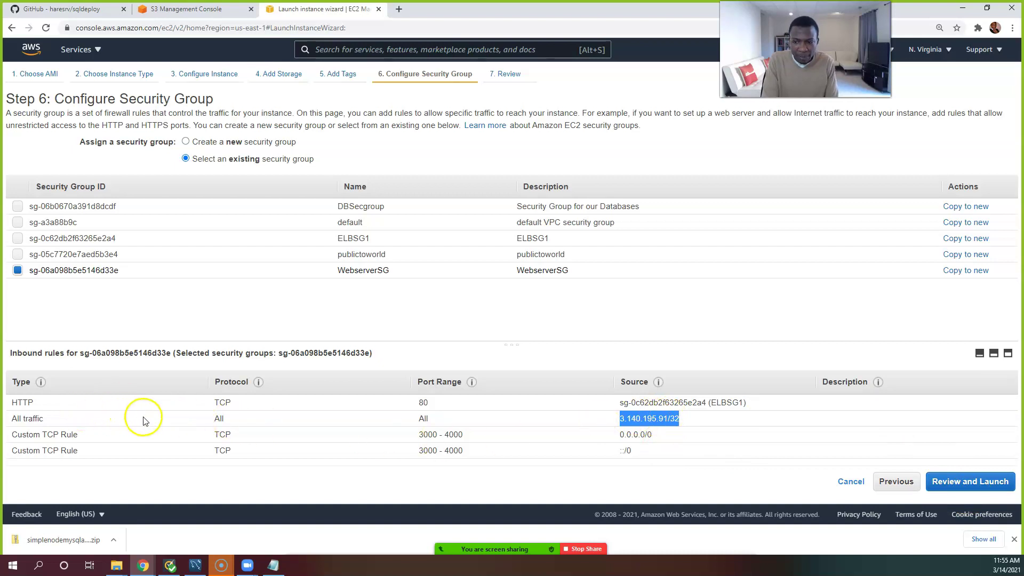
# Continue to the launch review and check the AMI, instance type and security group rules.
pyautogui.click(984, 487)
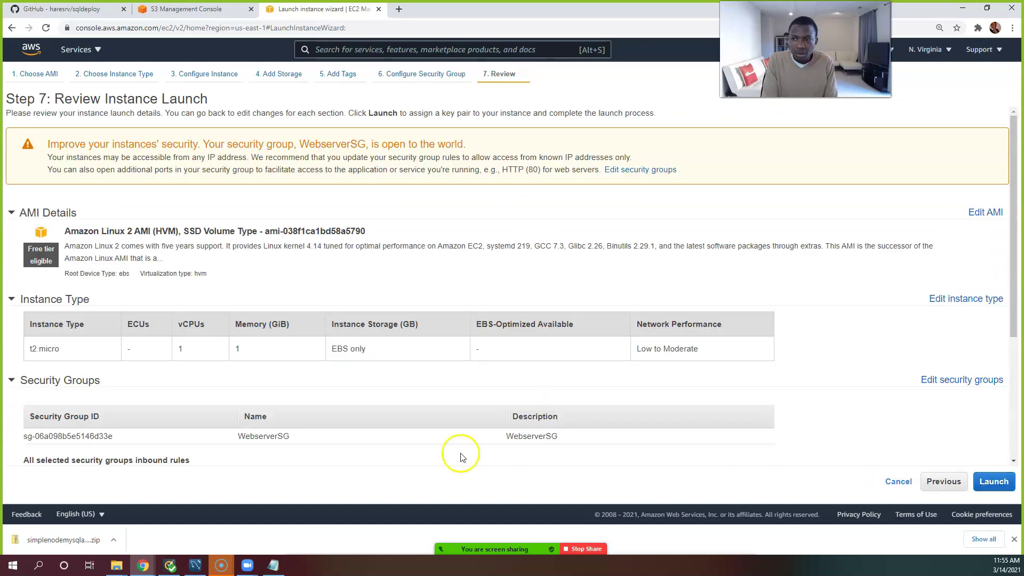
pyautogui.scroll(-1, 272, 235)
pyautogui.scroll(1, 272, 237)
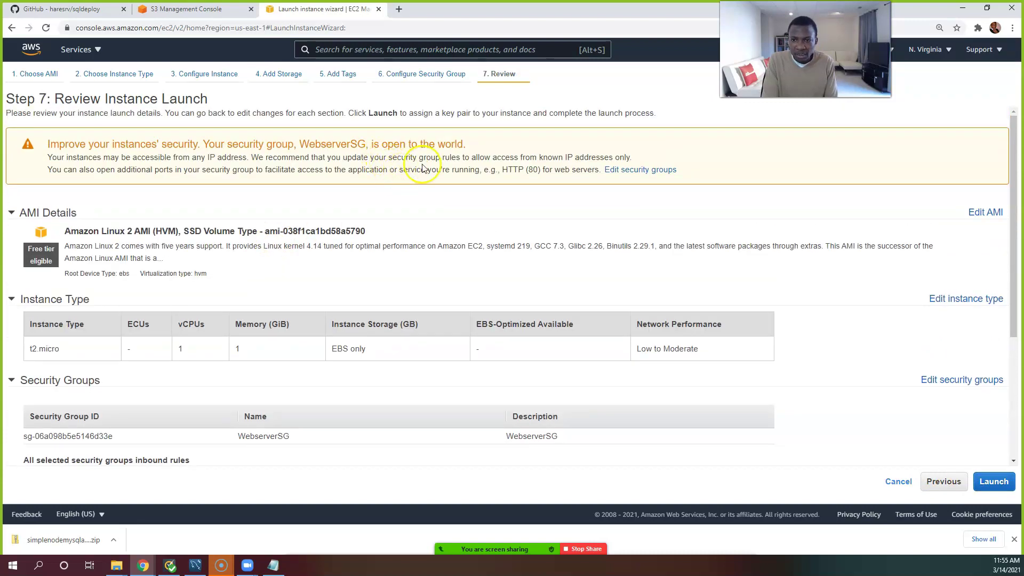
pyautogui.scroll(-1, 443, 213)
pyautogui.scroll(-3, 453, 232)
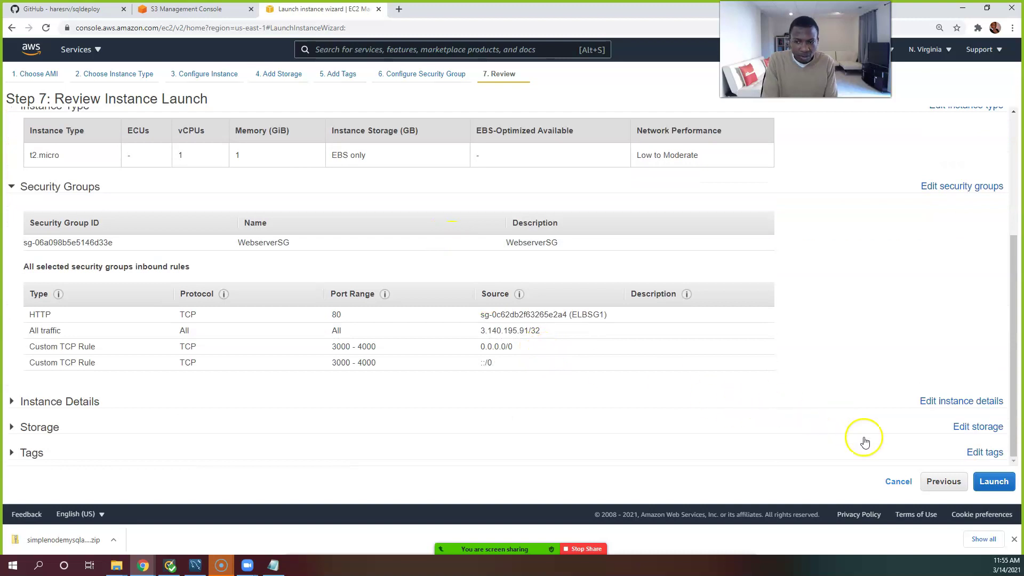
# Launch the instance with the existing webserverkey1 key pair, acknowledging access to its private key file.
pyautogui.click(994, 483)
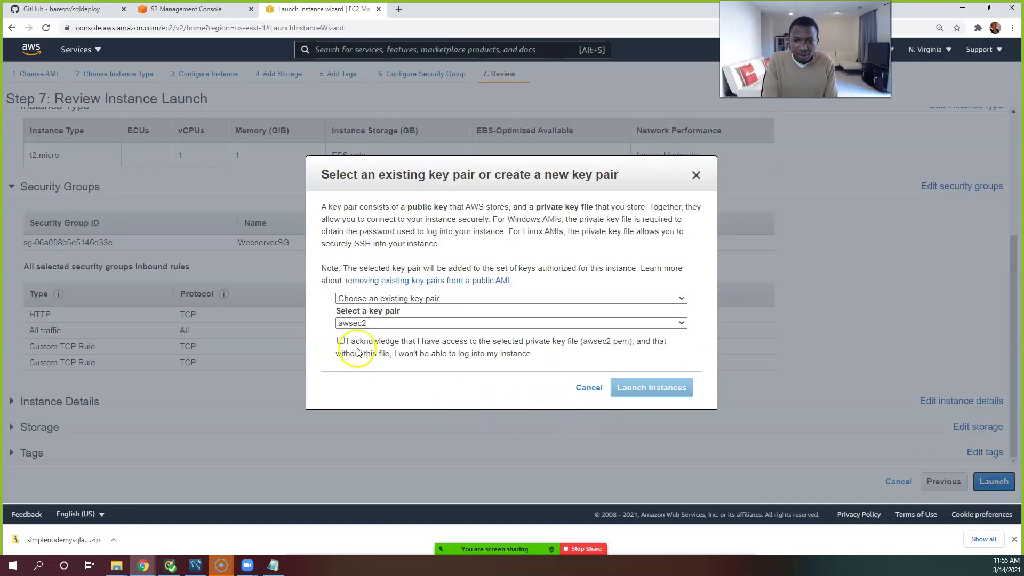
pyautogui.click(344, 322)
pyautogui.click(364, 366)
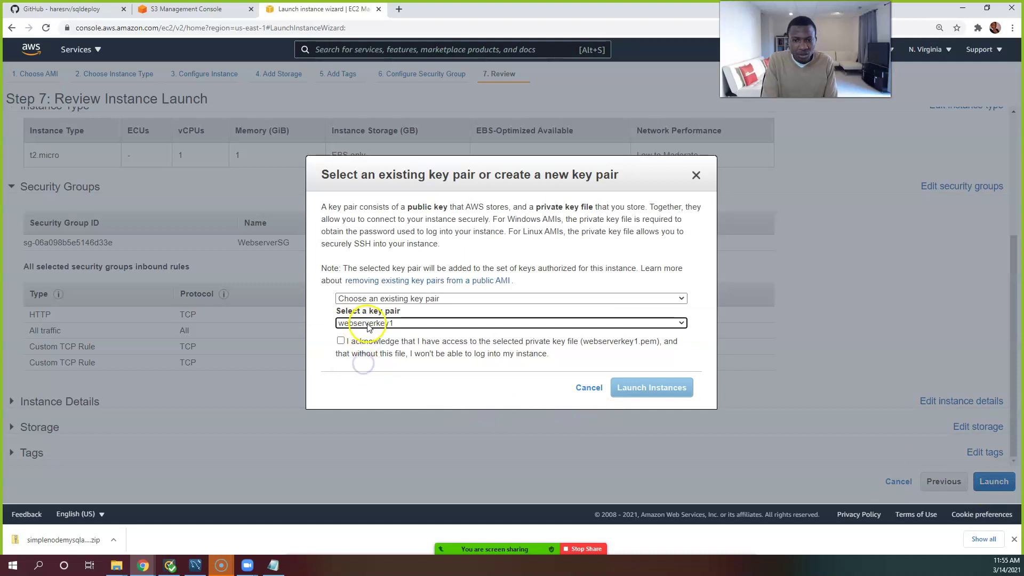
pyautogui.click(341, 341)
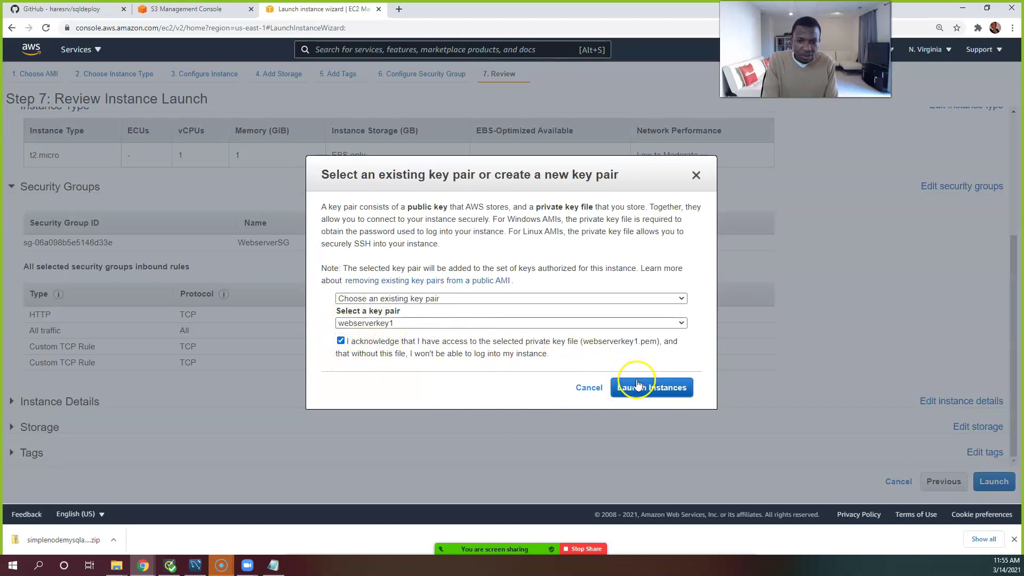
pyautogui.click(462, 325)
pyautogui.click(459, 323)
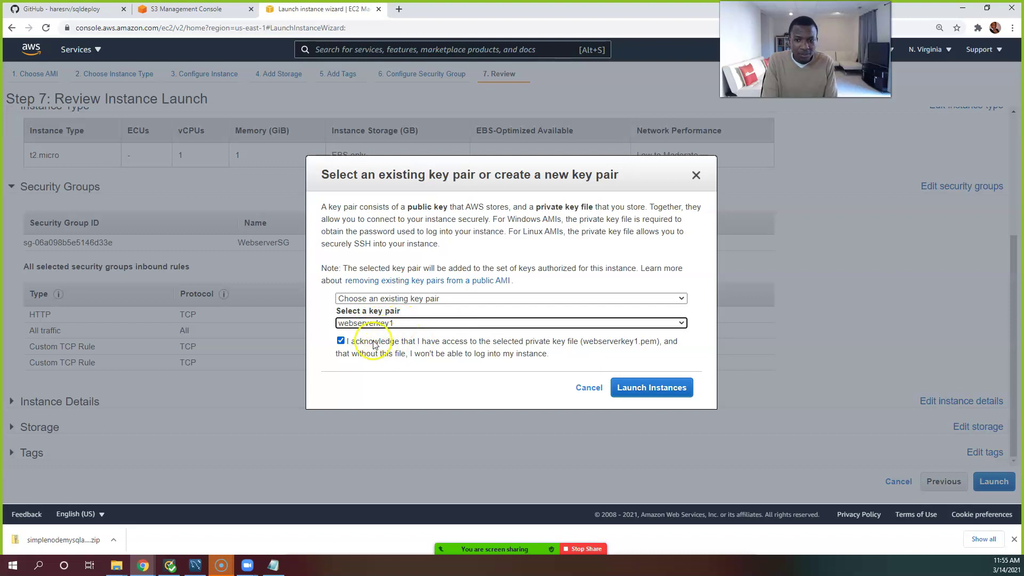
pyautogui.click(679, 389)
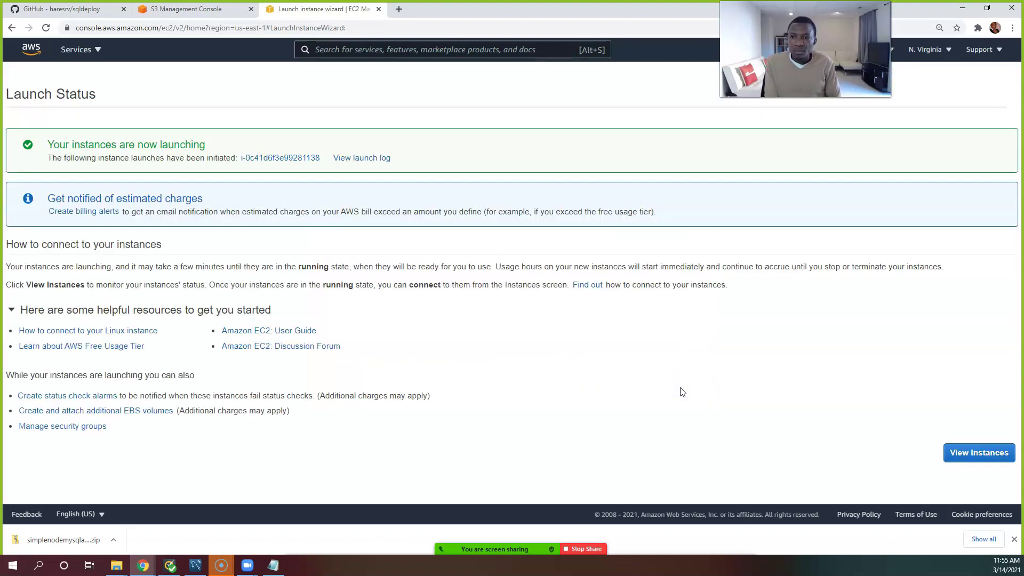
# View the newly launched Nodeserver instance in the instances list and go to the security groups.
pyautogui.click(288, 158)
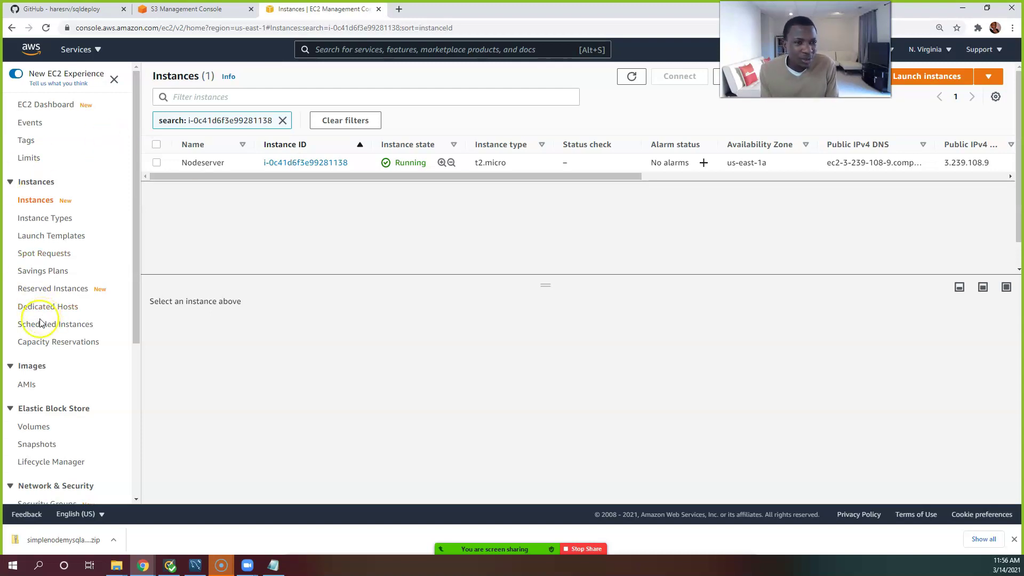
pyautogui.scroll(-2, 46, 347)
pyautogui.scroll(2, 48, 349)
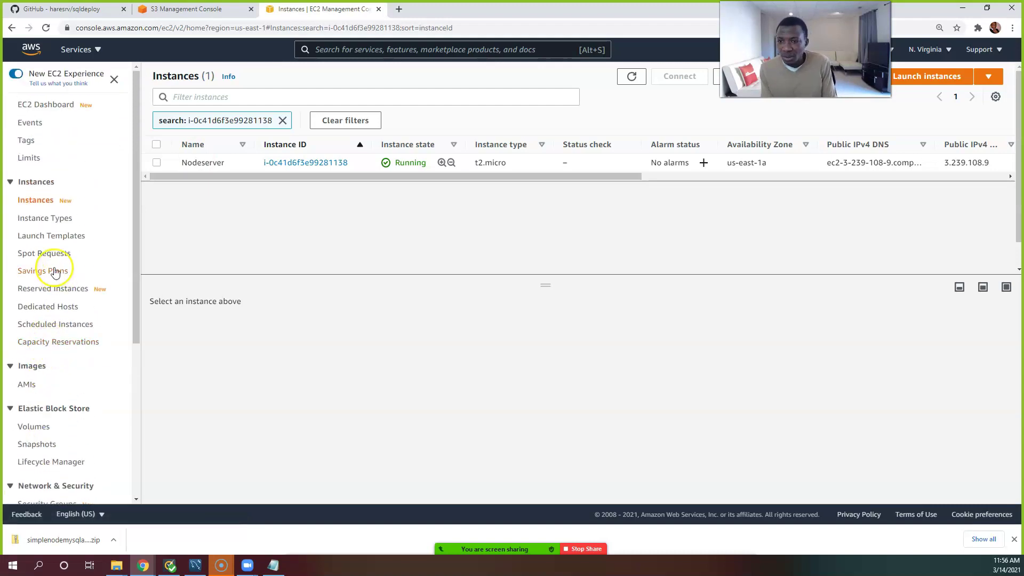
pyautogui.scroll(-2, 50, 278)
pyautogui.click(44, 401)
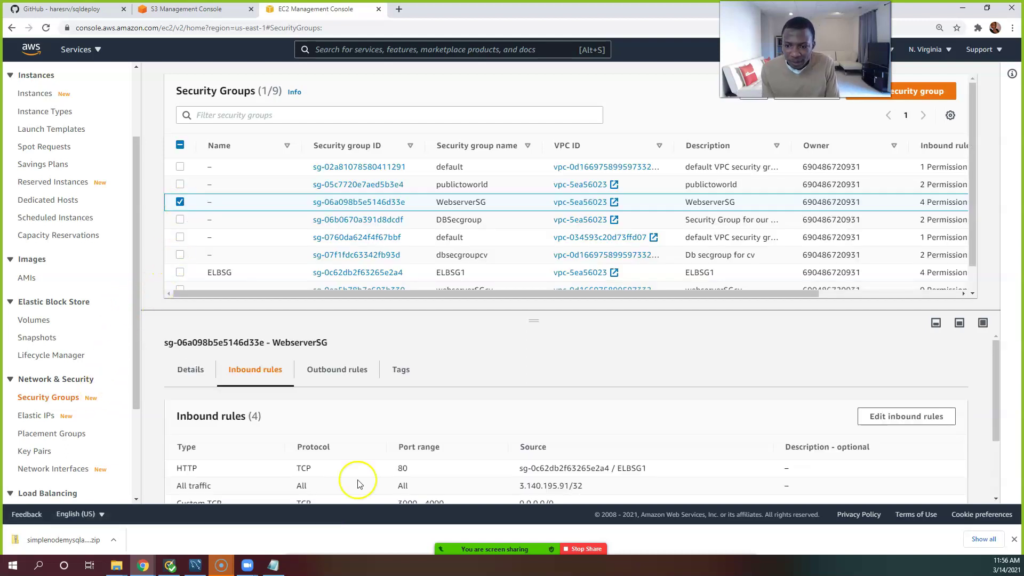
# Examine the port ranges and sources of WebserverSG's inbound rules, enlarging the details area.
pyautogui.scroll(-2, 403, 487)
pyautogui.scroll(1, 407, 466)
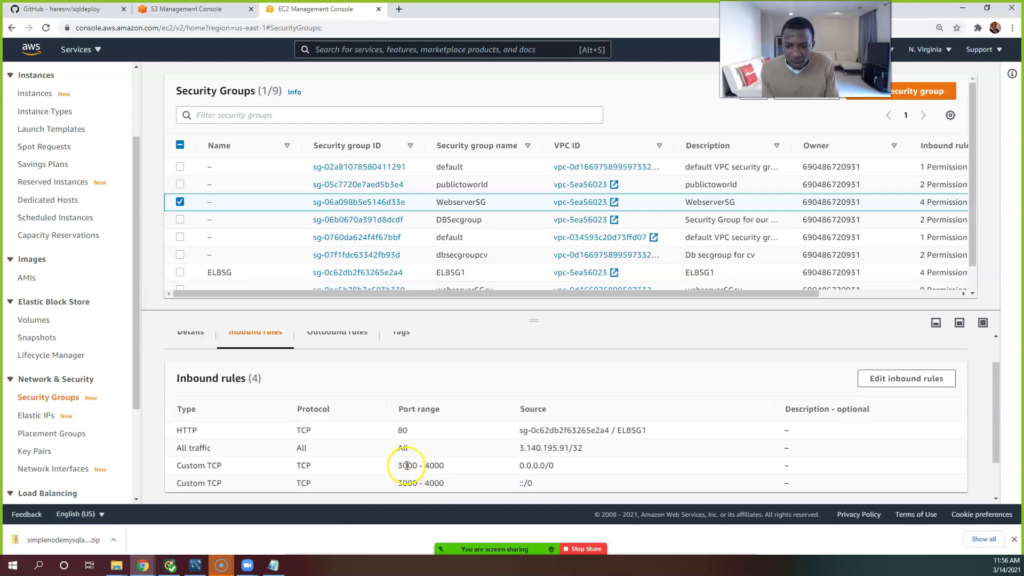
pyautogui.click(179, 201)
pyautogui.click(180, 202)
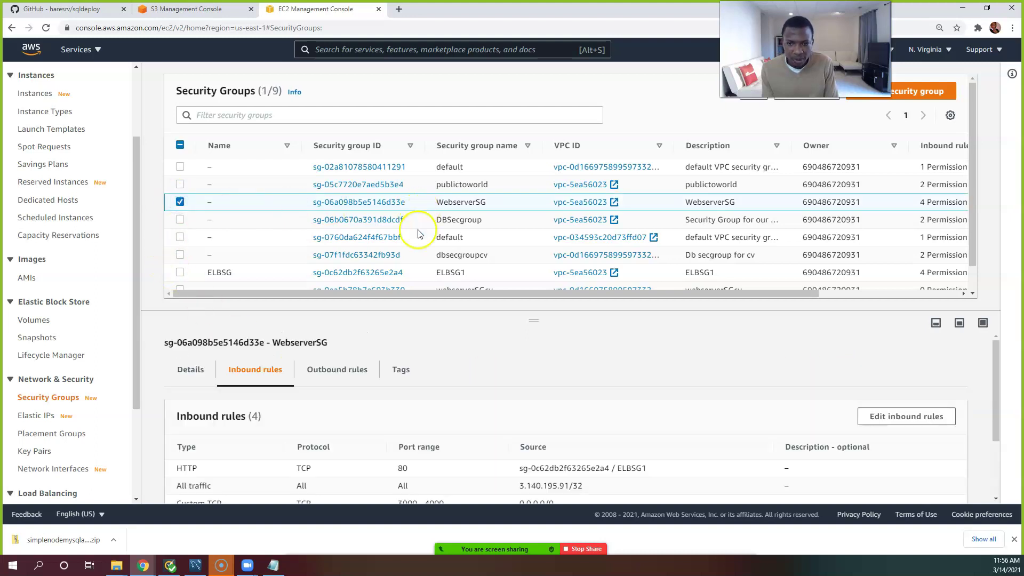
pyautogui.scroll(-1, 427, 245)
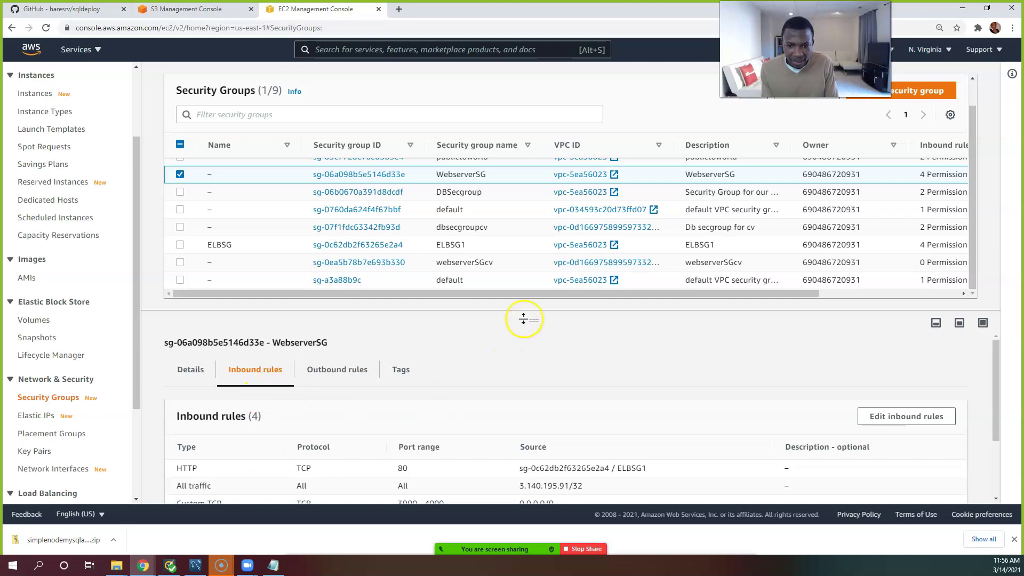
pyautogui.moveTo(525, 319); pyautogui.dragTo(480, 287)
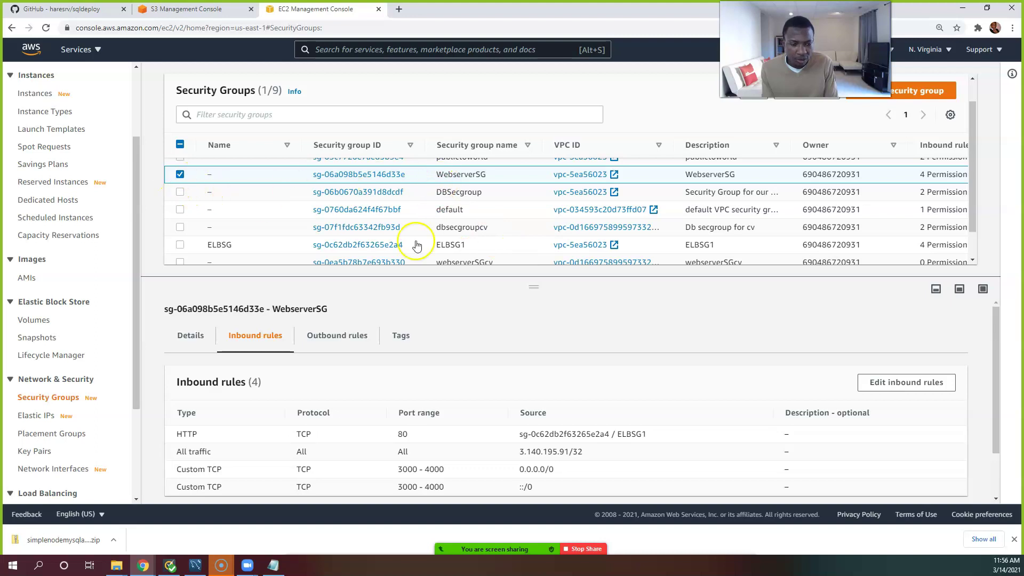
# Start editing WebserverSG's inbound rules and delete both custom TCP rules for ports 3000 - 4000.
pyautogui.click(887, 388)
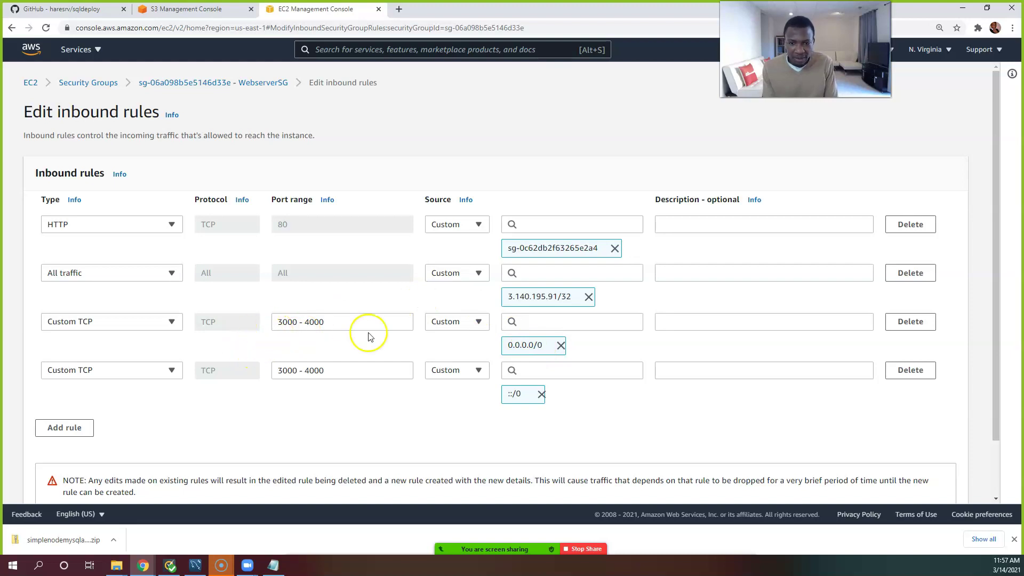
pyautogui.click(910, 323)
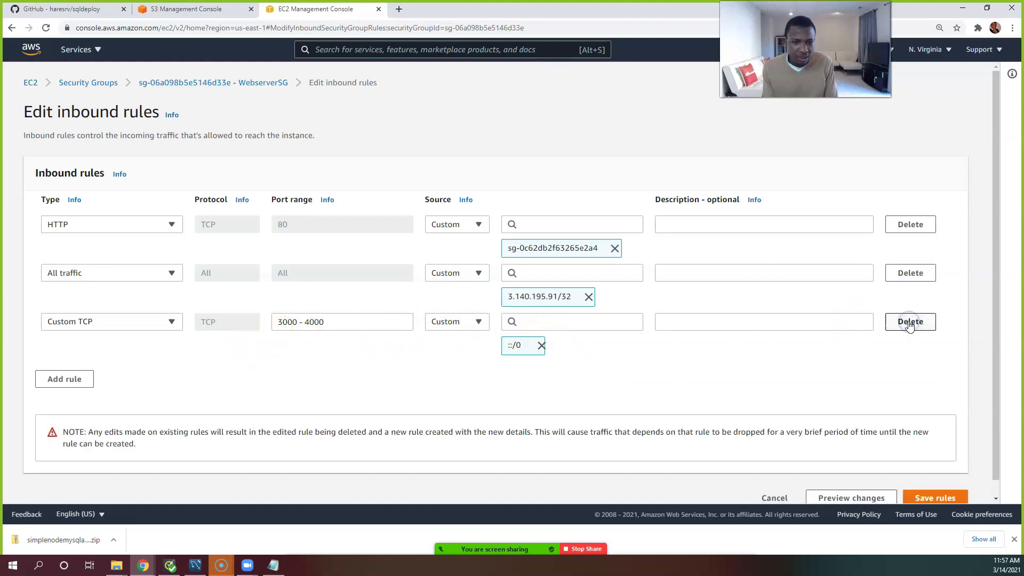
pyautogui.click(910, 322)
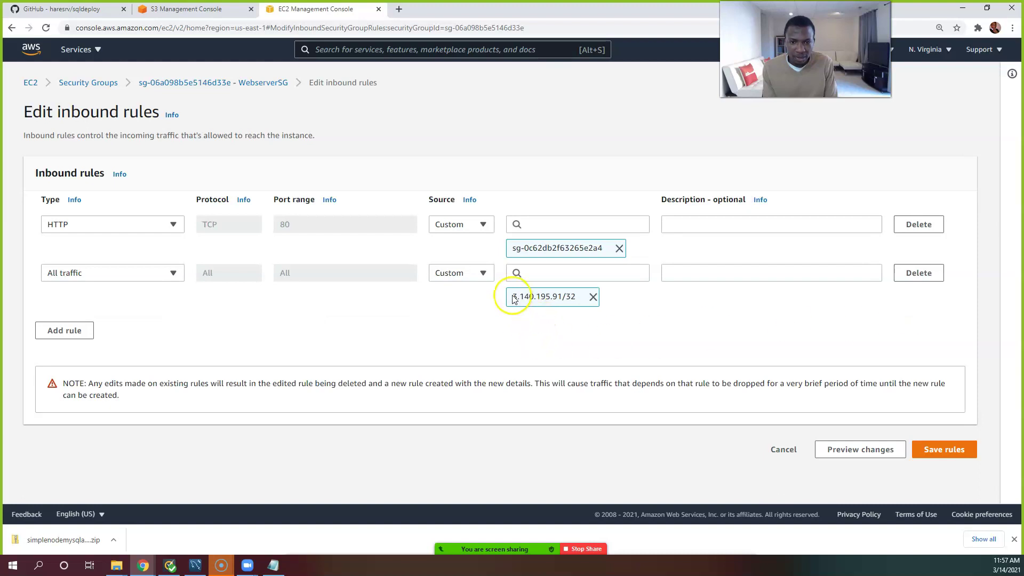
# Set the source of WebserverSG's All traffic rule to My IP.
pyautogui.click(479, 273)
pyautogui.click(470, 315)
pyautogui.click(466, 275)
pyautogui.click(465, 323)
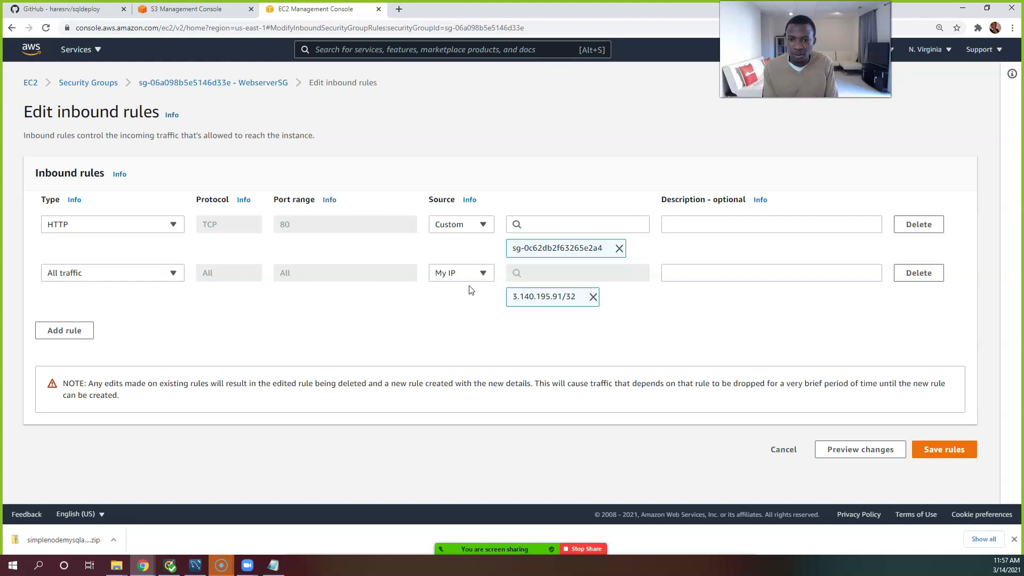
# Add a Custom TCP inbound rule for port range 3000-4000 with source Anywhere and save WebserverSG's rules.
pyautogui.click(69, 333)
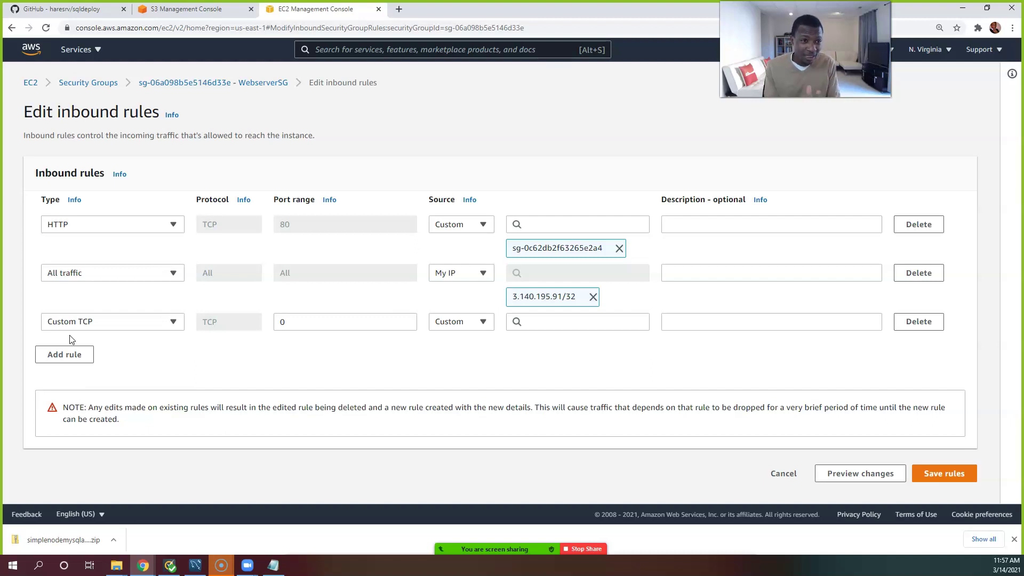
pyautogui.click(126, 324)
pyautogui.click(142, 326)
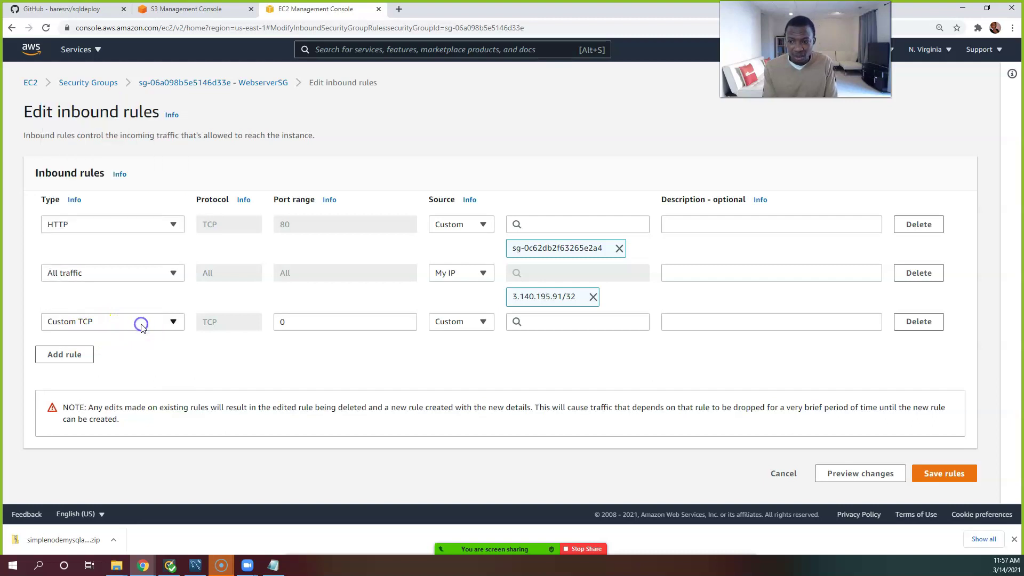
pyautogui.doubleClick(287, 320)
pyautogui.write('3000-4000')
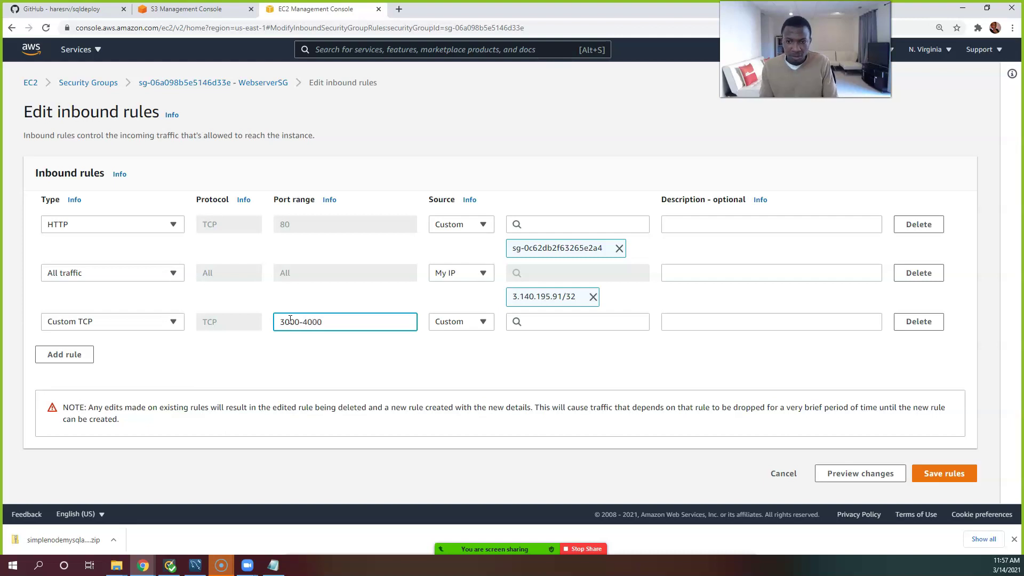
pyautogui.click(482, 322)
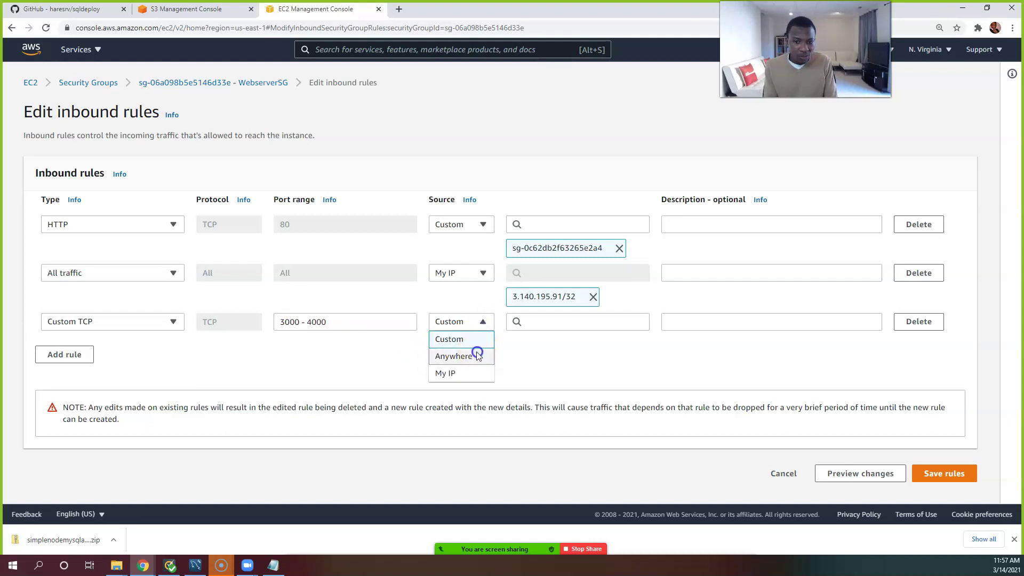
pyautogui.click(477, 356)
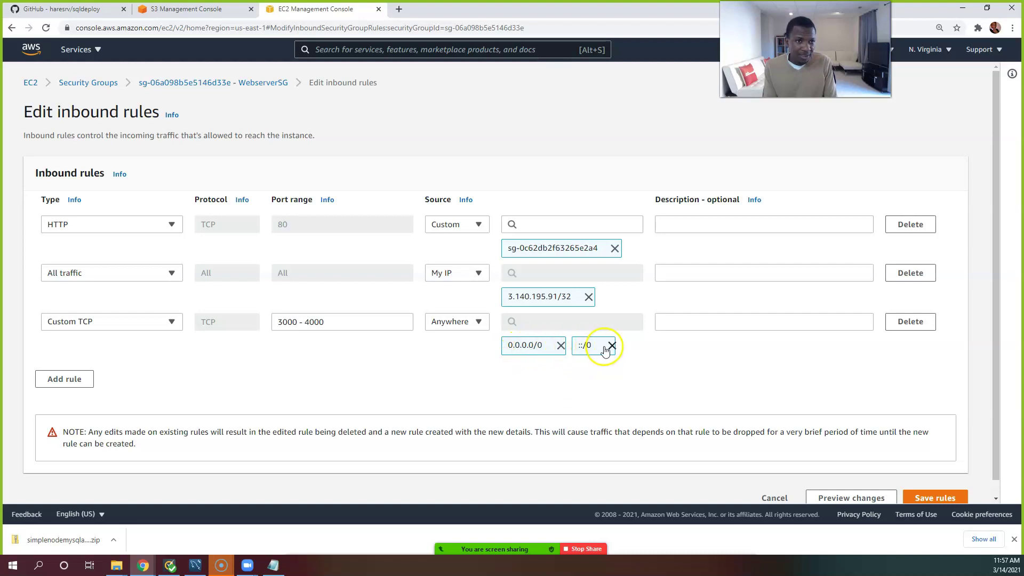
pyautogui.scroll(-1, 853, 398)
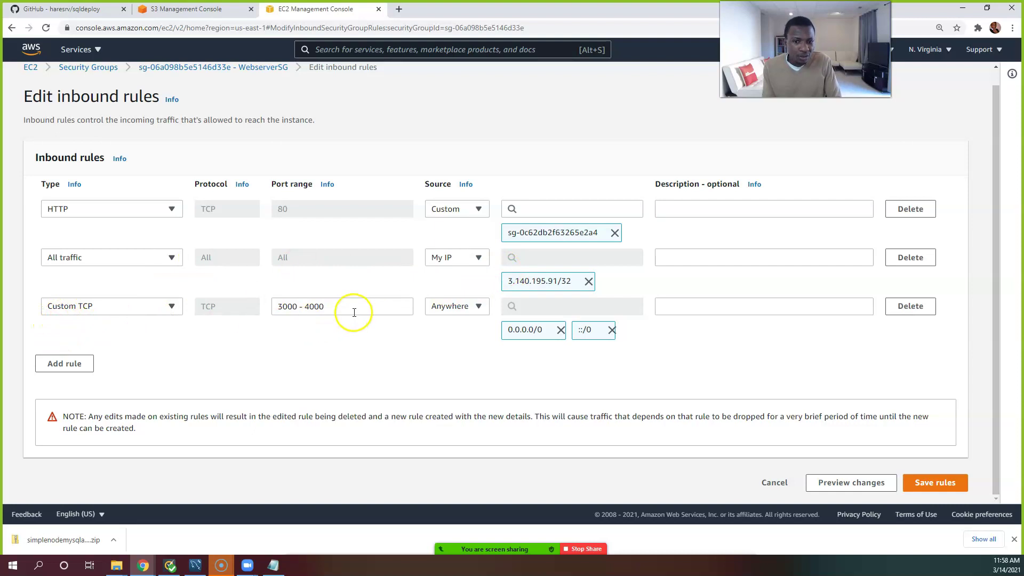
pyautogui.click(925, 485)
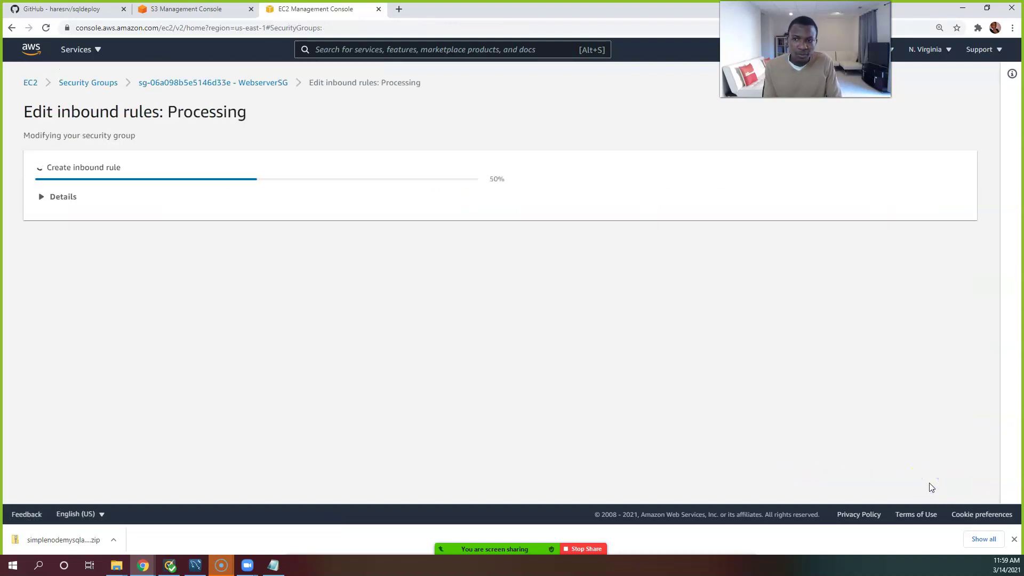
pyautogui.click(878, 414)
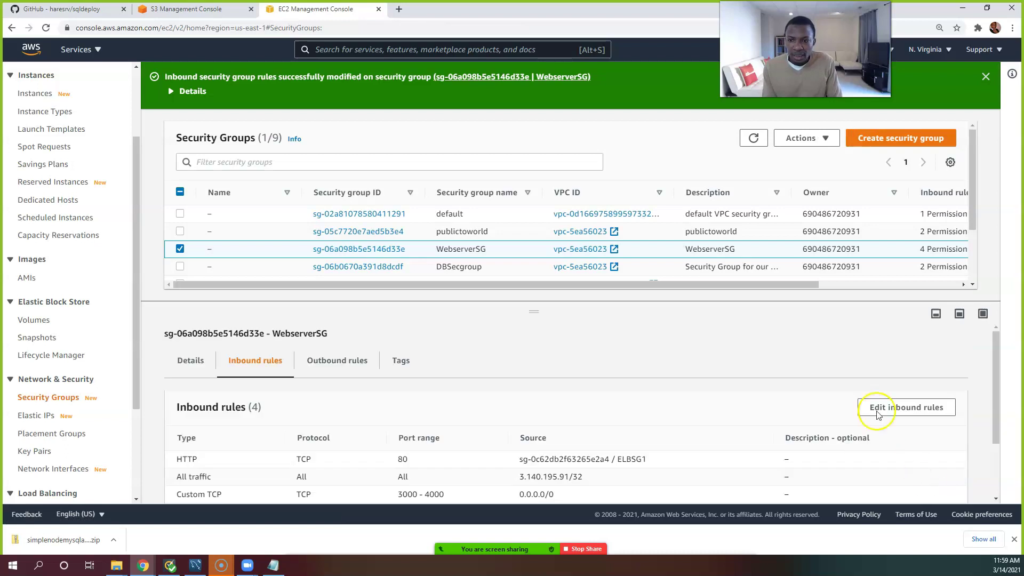
# Select DBSecgroup instead of WebserverSG and check its inbound rules.
pyautogui.scroll(3, 110, 331)
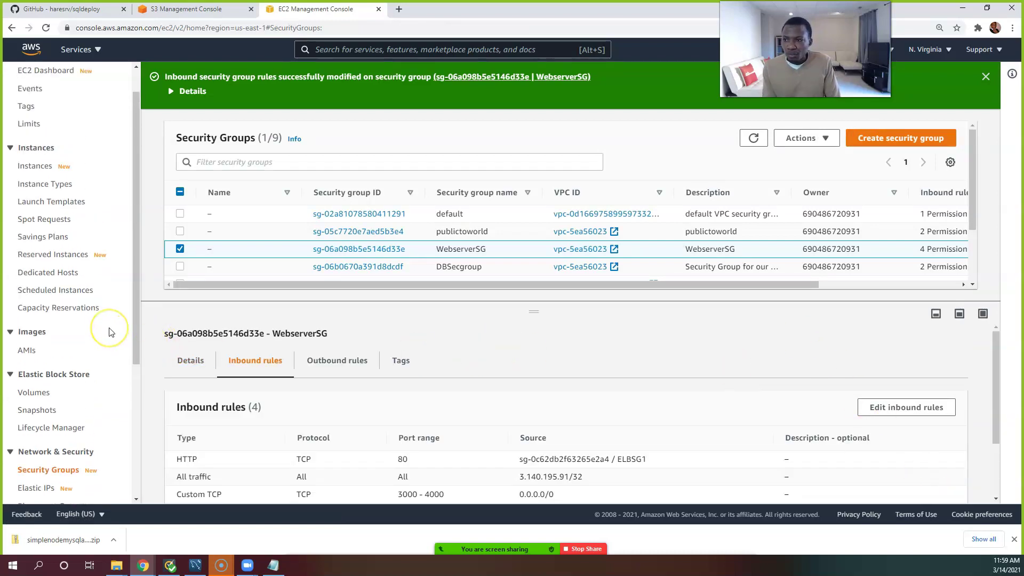
pyautogui.scroll(1, 109, 331)
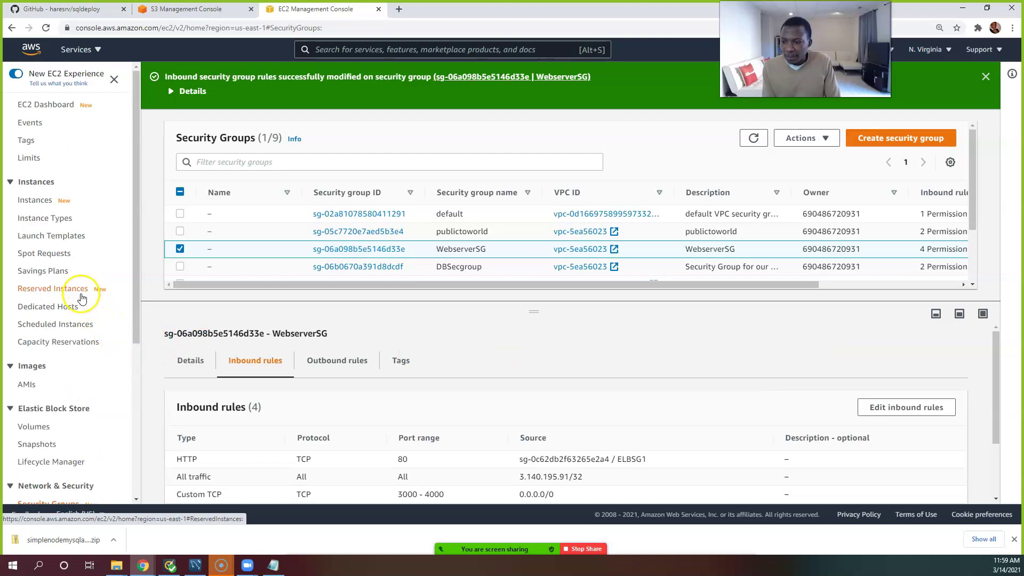
pyautogui.scroll(-3, 80, 301)
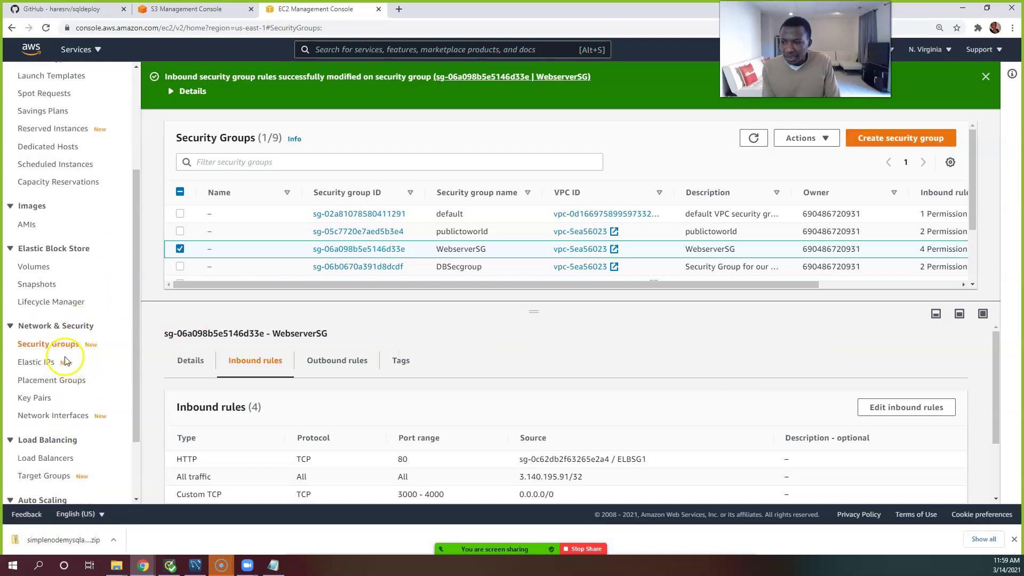
pyautogui.scroll(2, 64, 361)
pyautogui.scroll(-1, 62, 348)
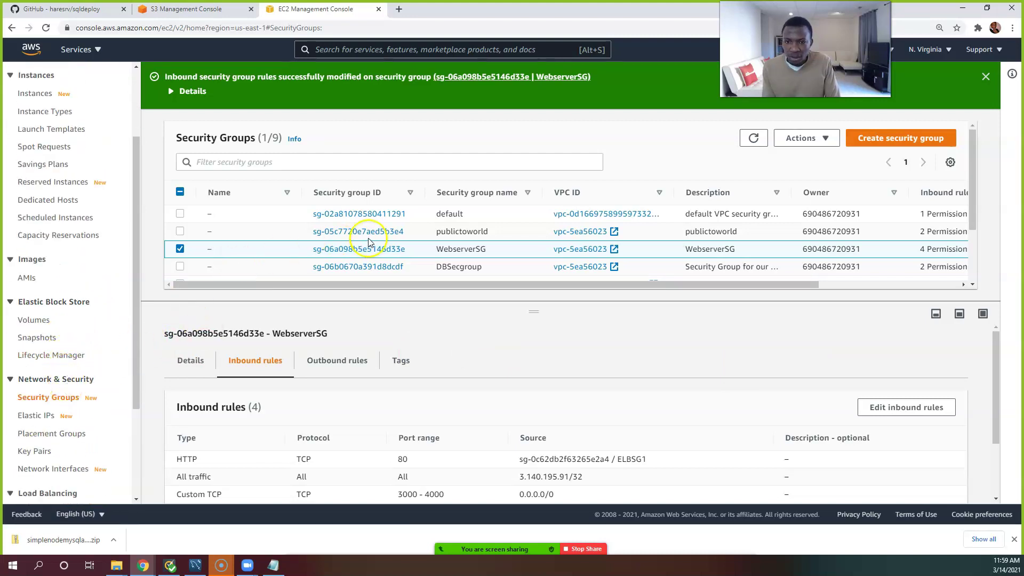
pyautogui.click(178, 251)
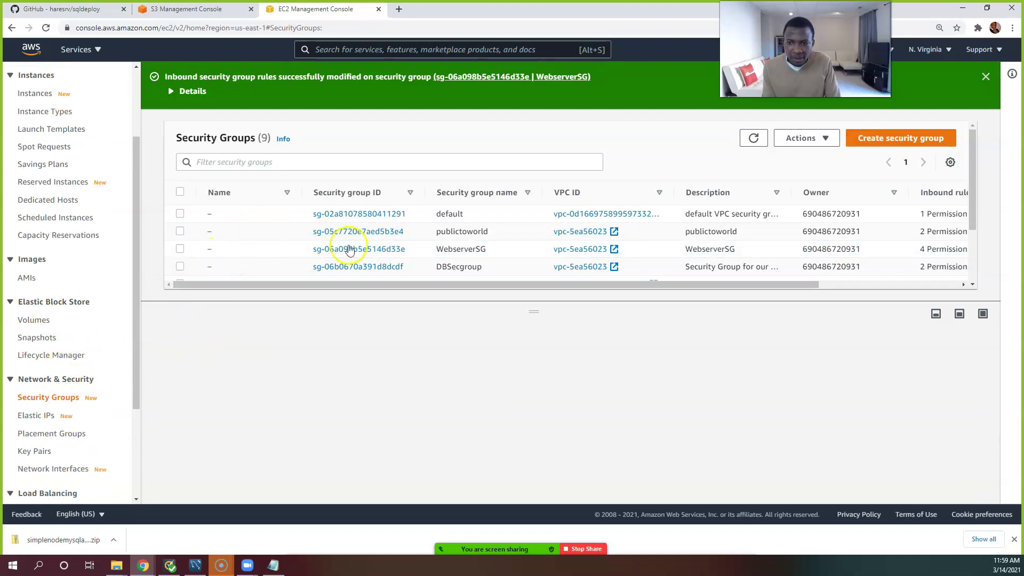
pyautogui.click(179, 267)
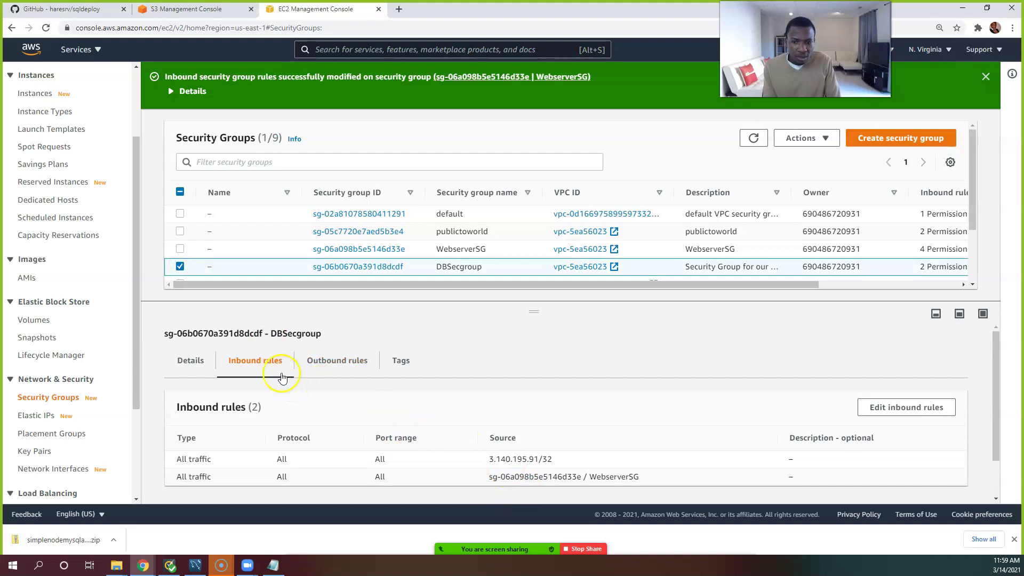
# Start editing DBSecgroup's inbound rules and set the first All traffic rule's source to My IP.
pyautogui.click(907, 407)
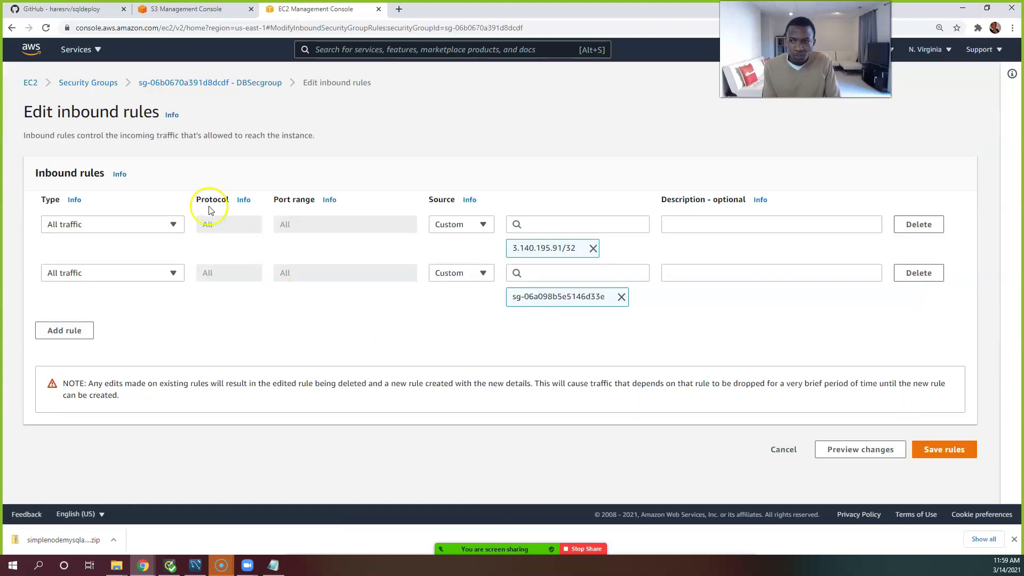
pyautogui.click(479, 225)
pyautogui.click(470, 261)
pyautogui.click(477, 225)
pyautogui.click(477, 275)
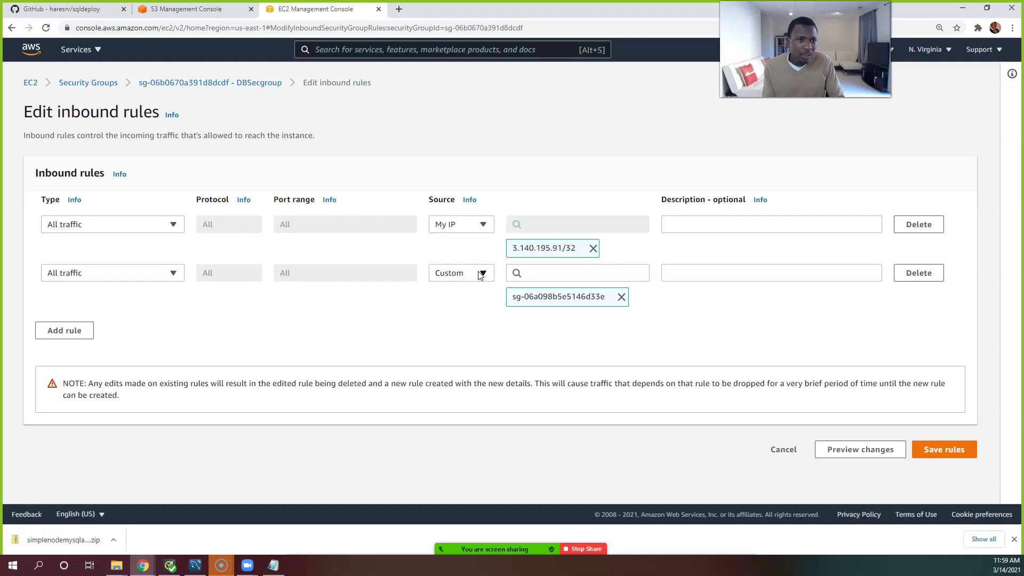
pyautogui.click(450, 250)
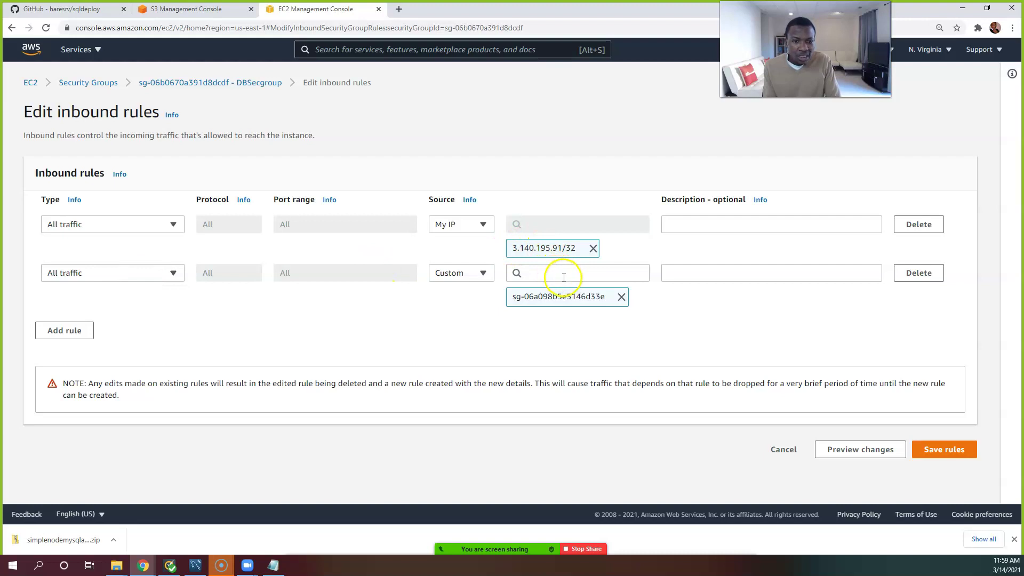
# Remove the second All traffic rule's source in DBSecgroup and choose the WebserverSG security group as its custom source.
pyautogui.click(622, 297)
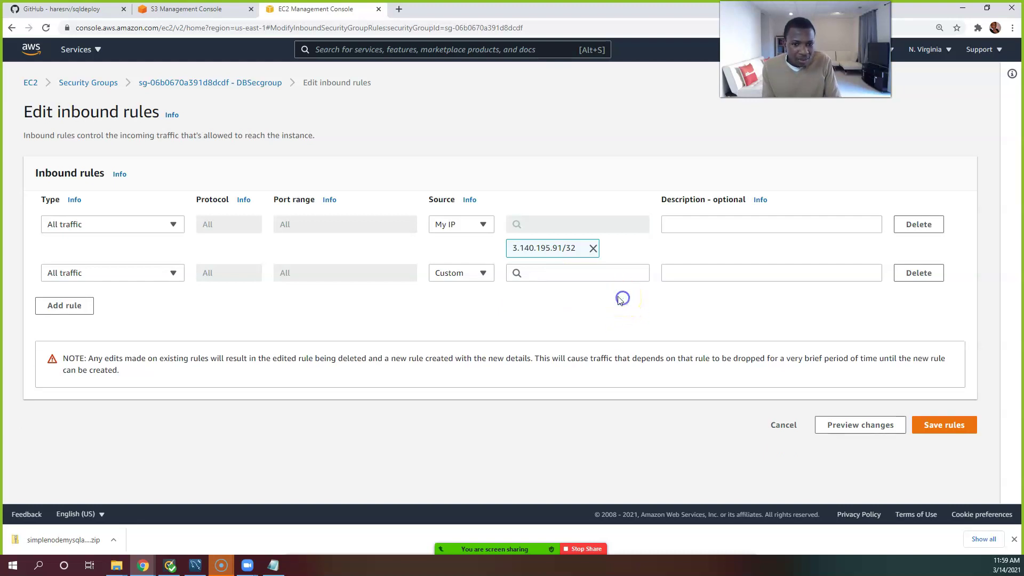
pyautogui.click(550, 271)
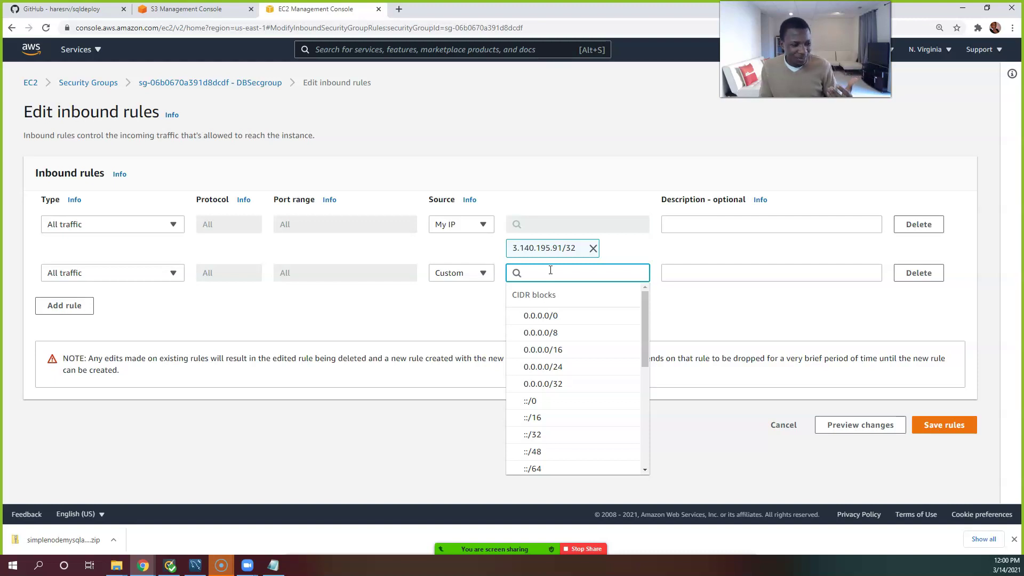
pyautogui.write('we')
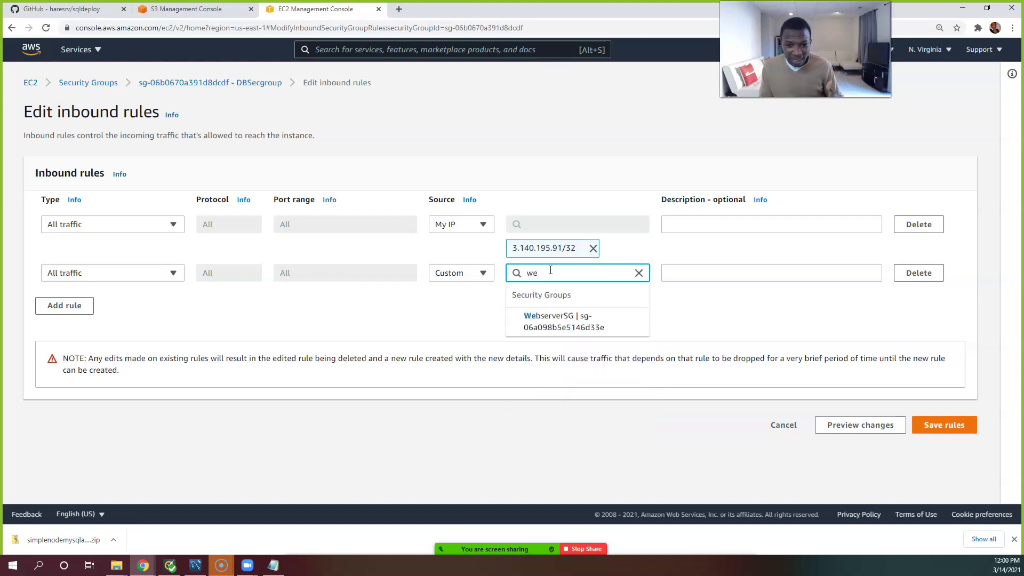
pyautogui.click(569, 322)
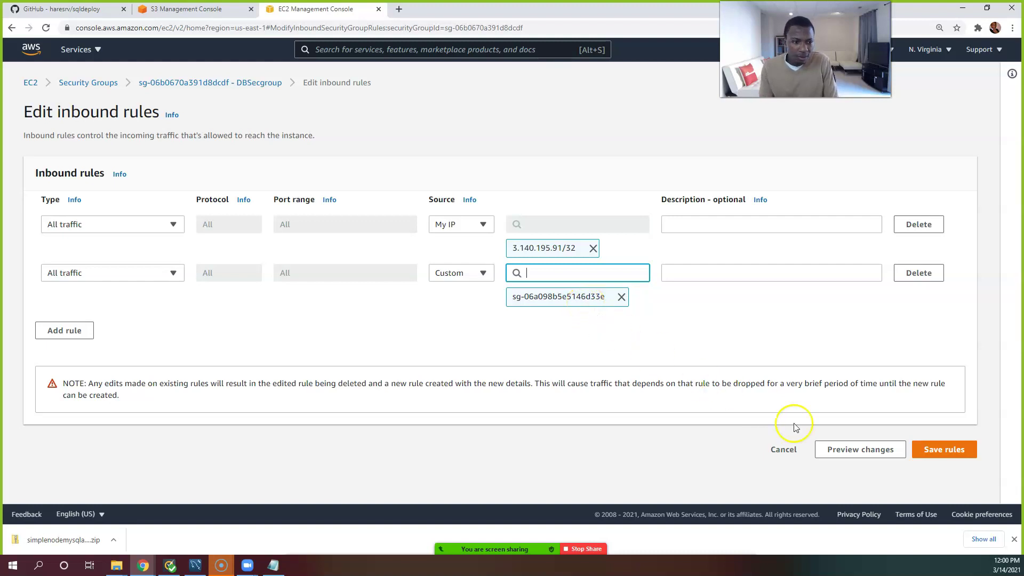
# Try to save DBSecgroup's inbound rules, and cancel the rule editing.
pyautogui.click(940, 458)
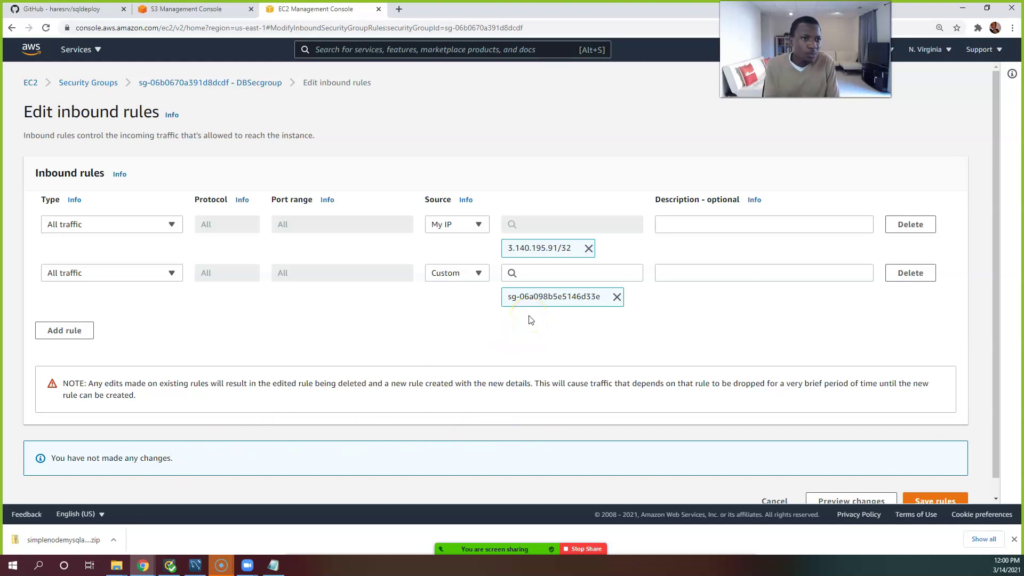
pyautogui.scroll(-1, 530, 328)
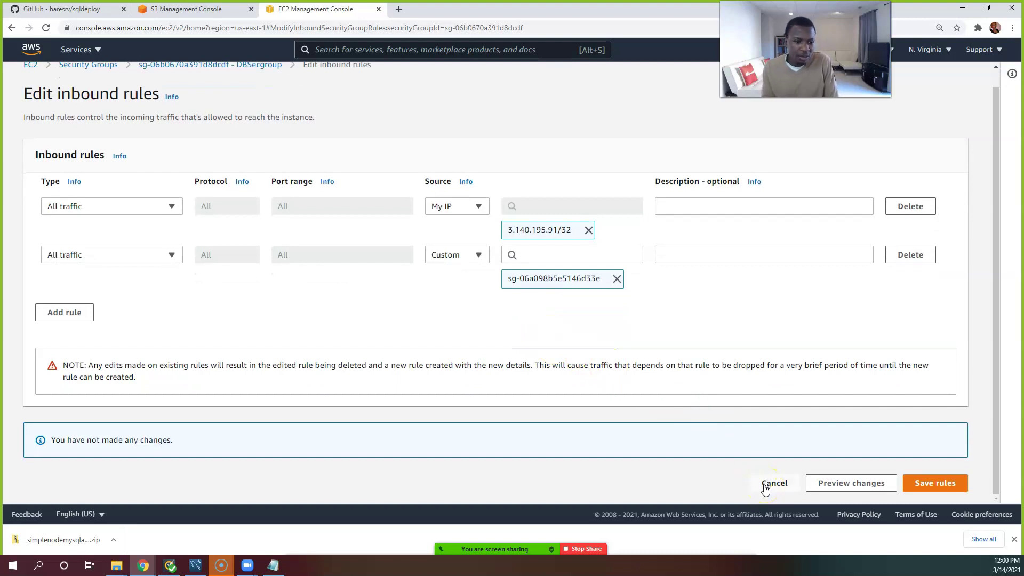
pyautogui.click(772, 483)
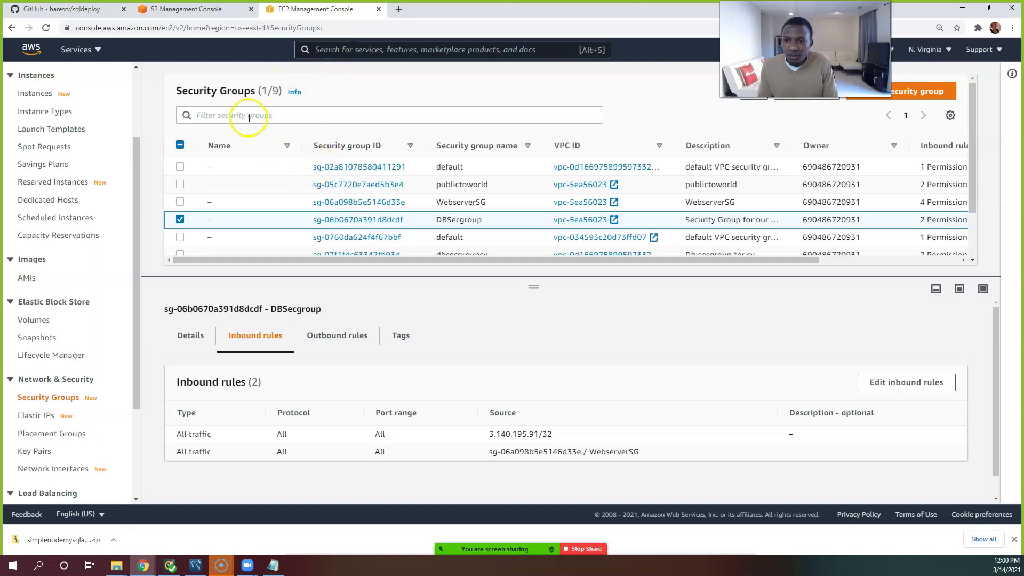
# Open the EC2 instances list and select the Nodeserver instance.
pyautogui.scroll(1, 43, 194)
pyautogui.scroll(2, 43, 193)
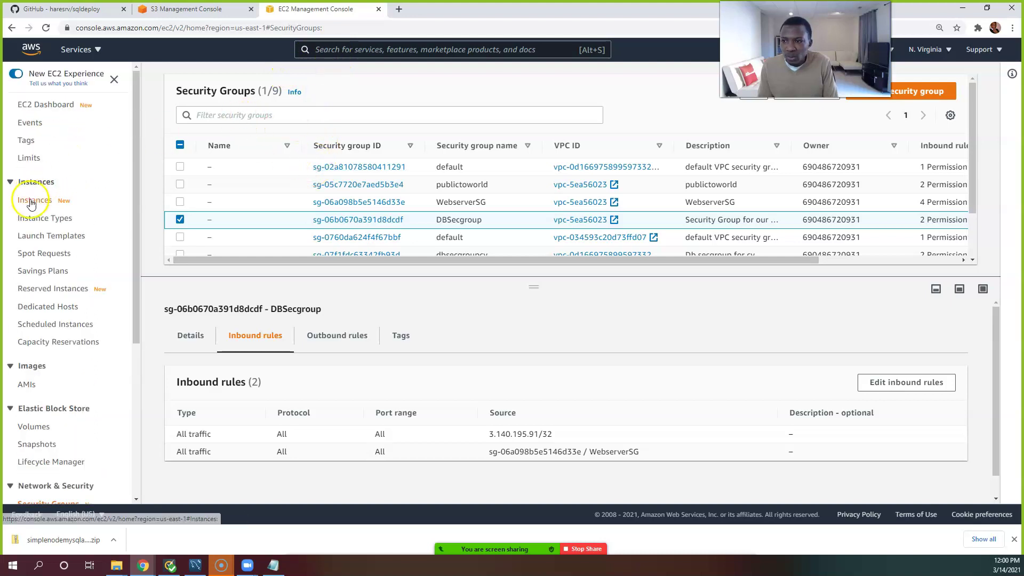
pyautogui.click(31, 202)
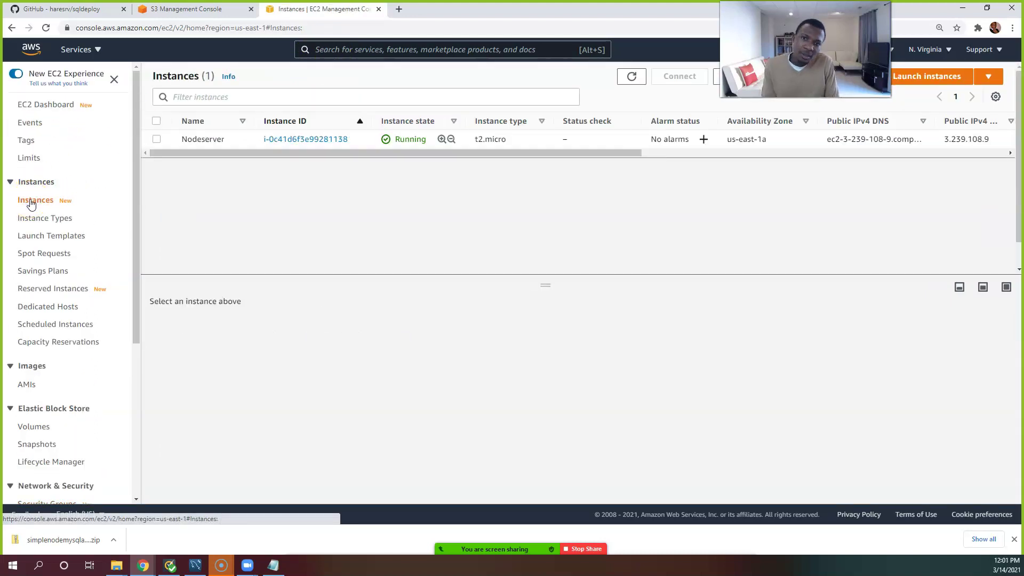
pyautogui.click(279, 143)
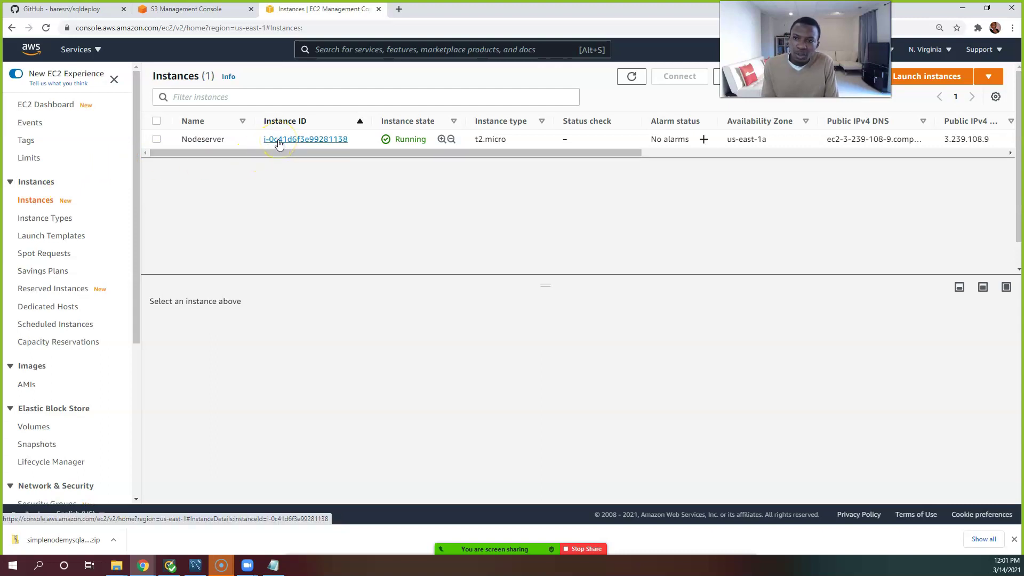
pyautogui.click(155, 139)
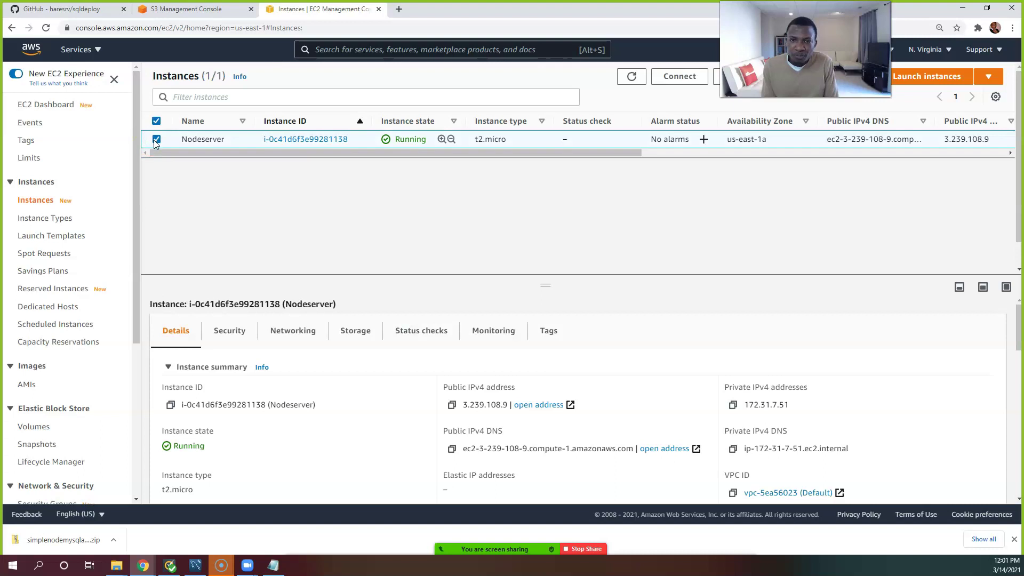
pyautogui.click(671, 78)
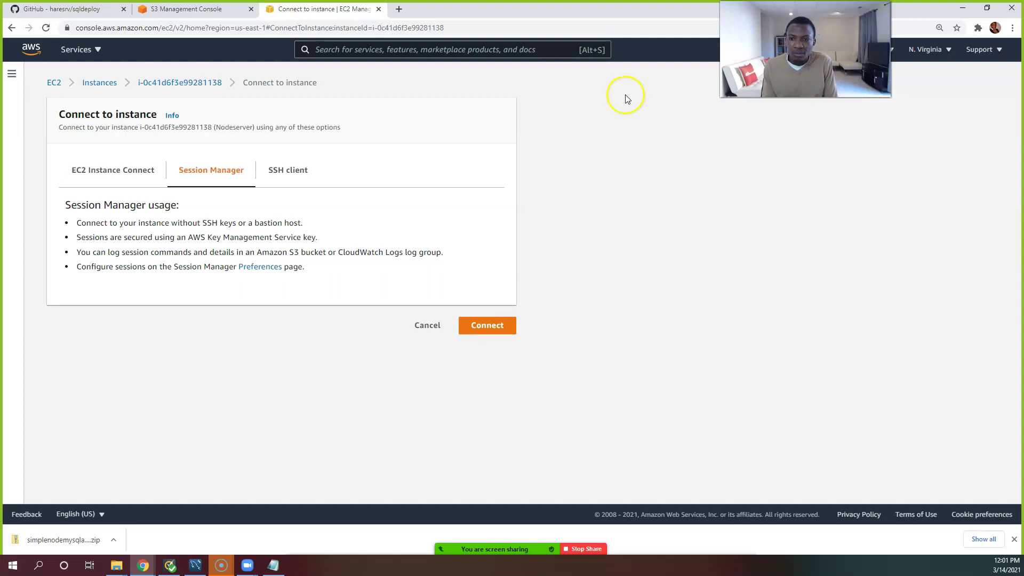
pyautogui.click(428, 326)
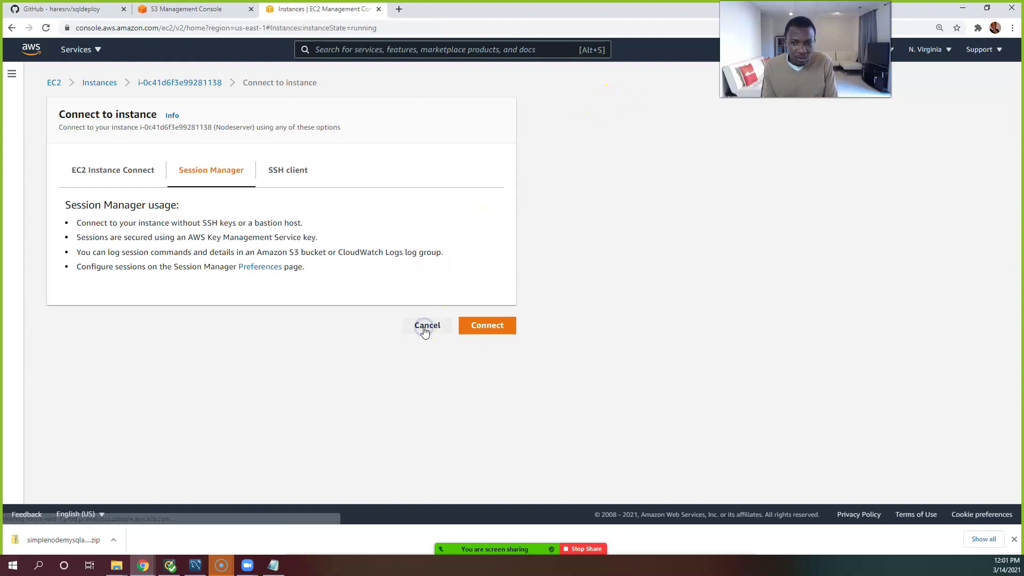
pyautogui.click(45, 202)
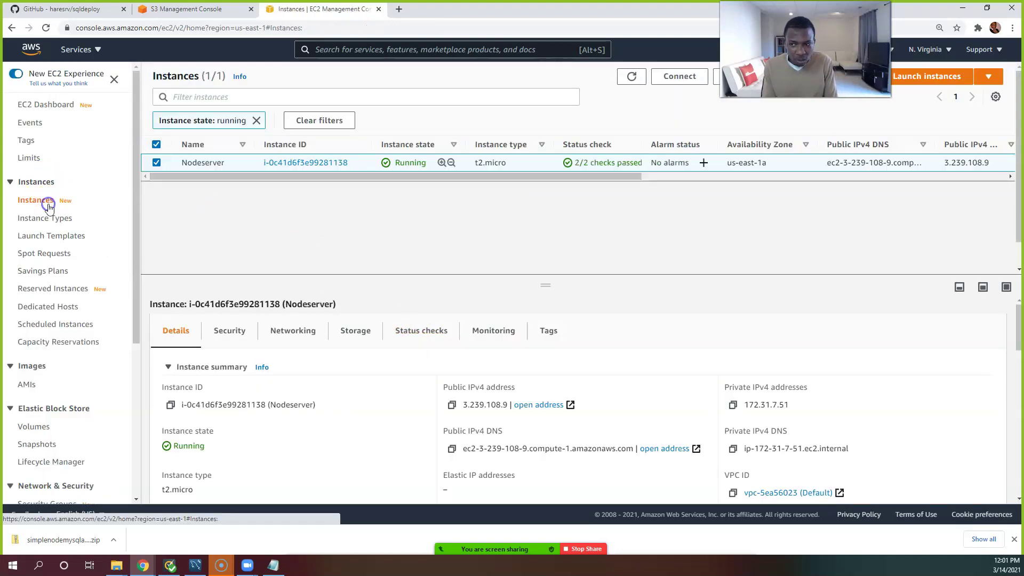
# Connect to the Nodeserver instance through Session Manager.
pyautogui.moveTo(202, 142)
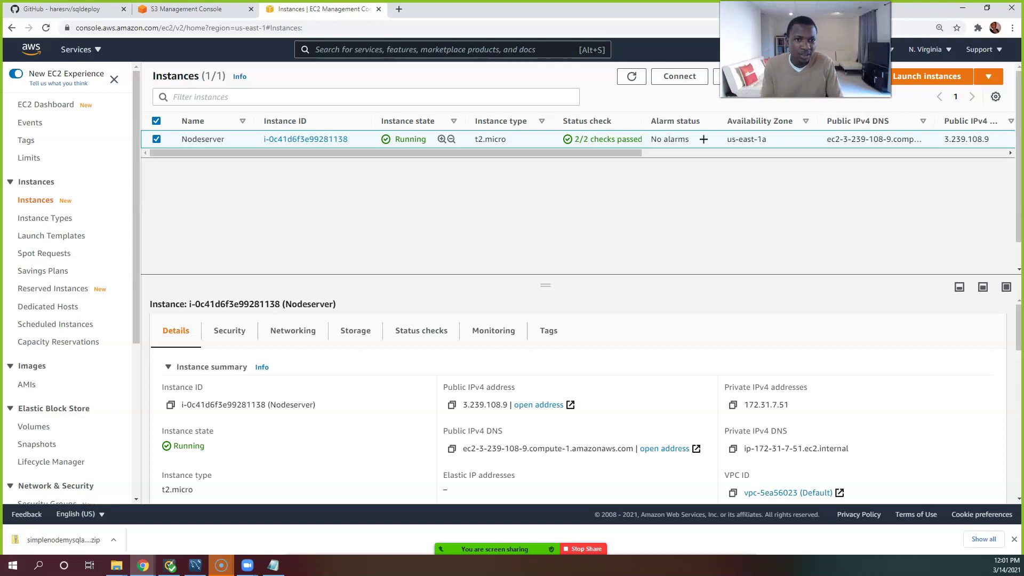
pyautogui.click(667, 76)
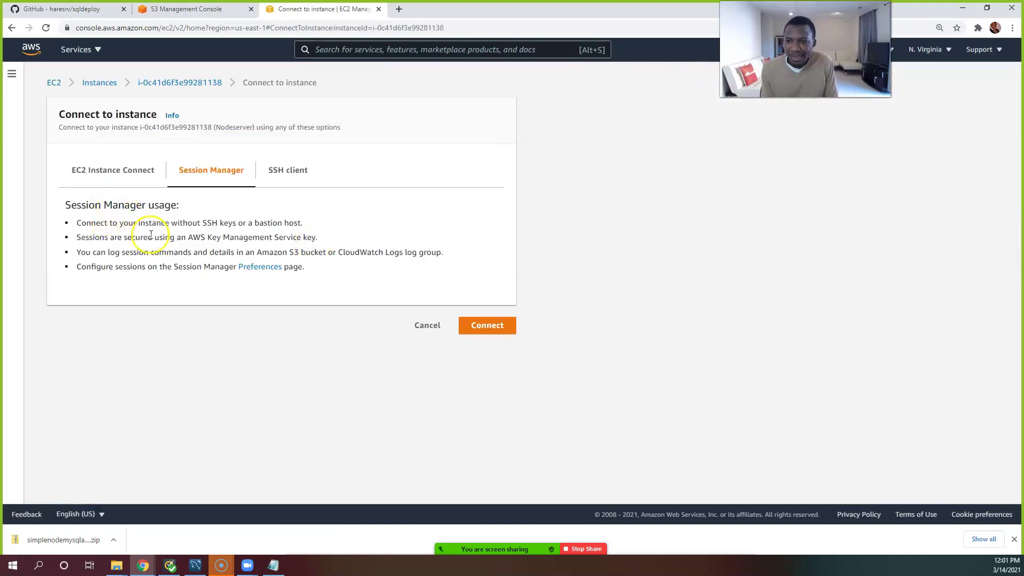
pyautogui.click(211, 174)
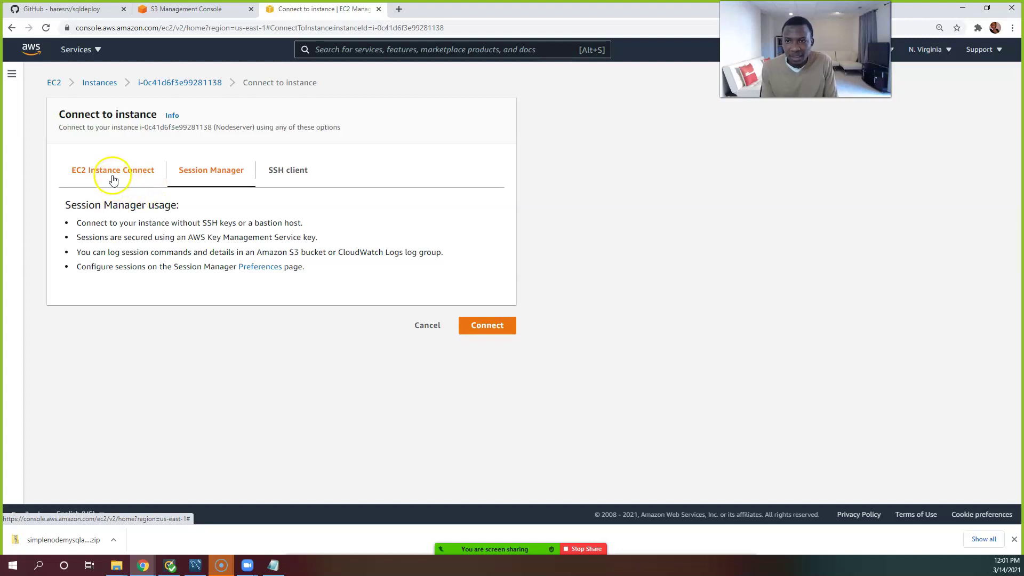
pyautogui.click(273, 174)
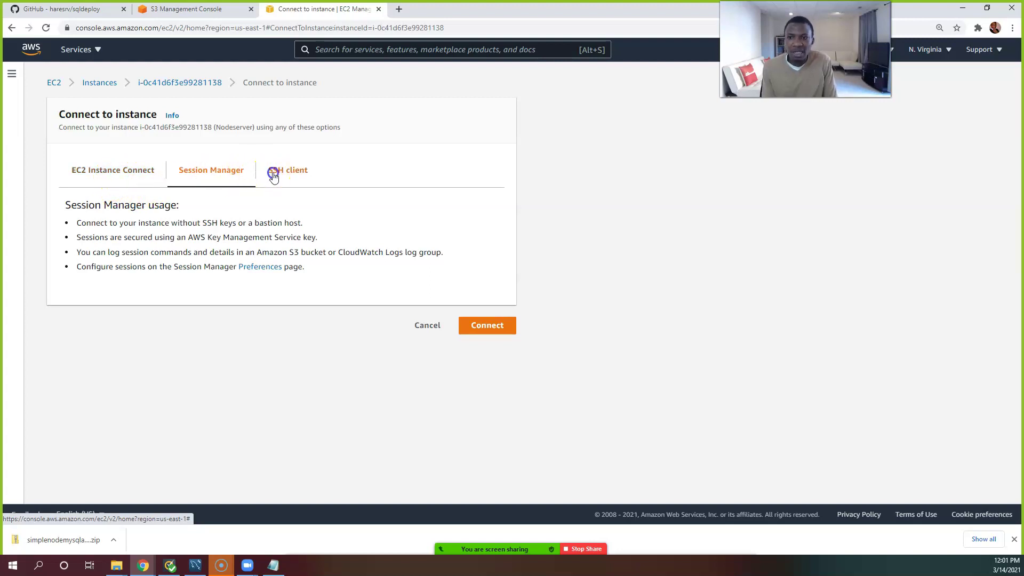
pyautogui.click(202, 172)
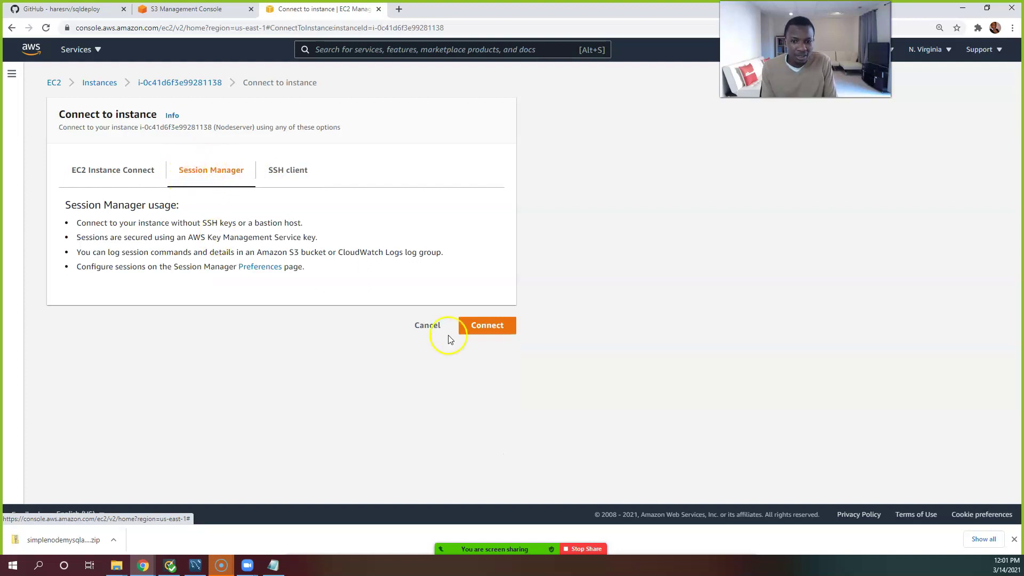
pyautogui.click(487, 332)
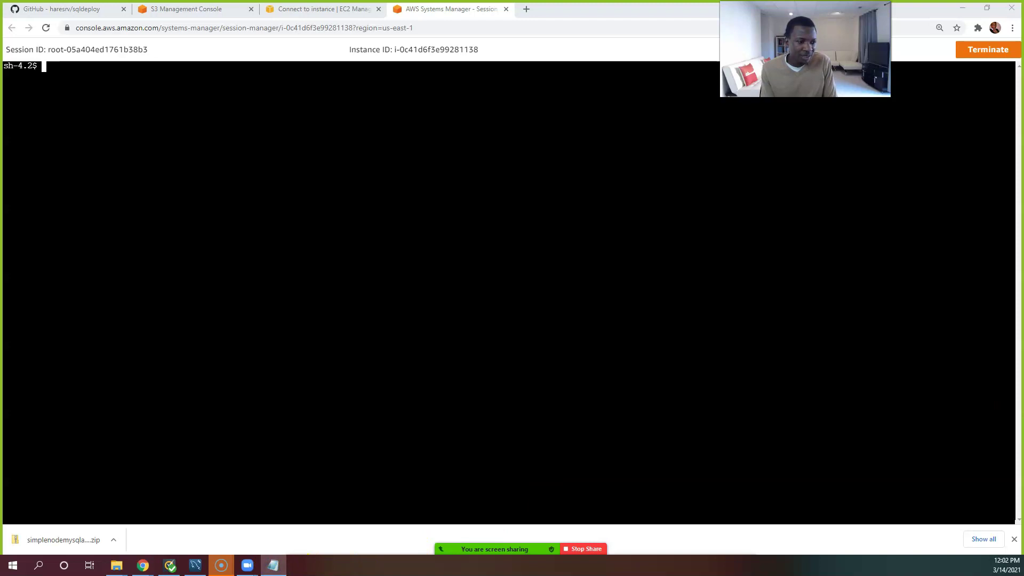
# Copy sudo yum update -y from the Nodemysqlclicommands notes in Notepad and run it in the Session Manager terminal.
pyautogui.moveTo(1023, 224); pyautogui.dragTo(747, 185)
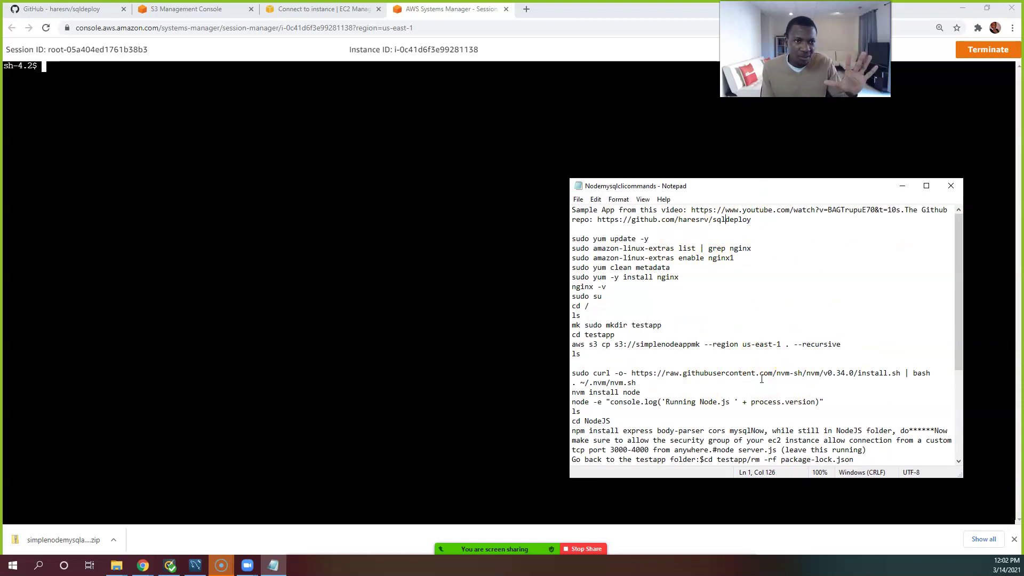
pyautogui.click(655, 237)
pyautogui.moveTo(655, 237); pyautogui.dragTo(571, 239)
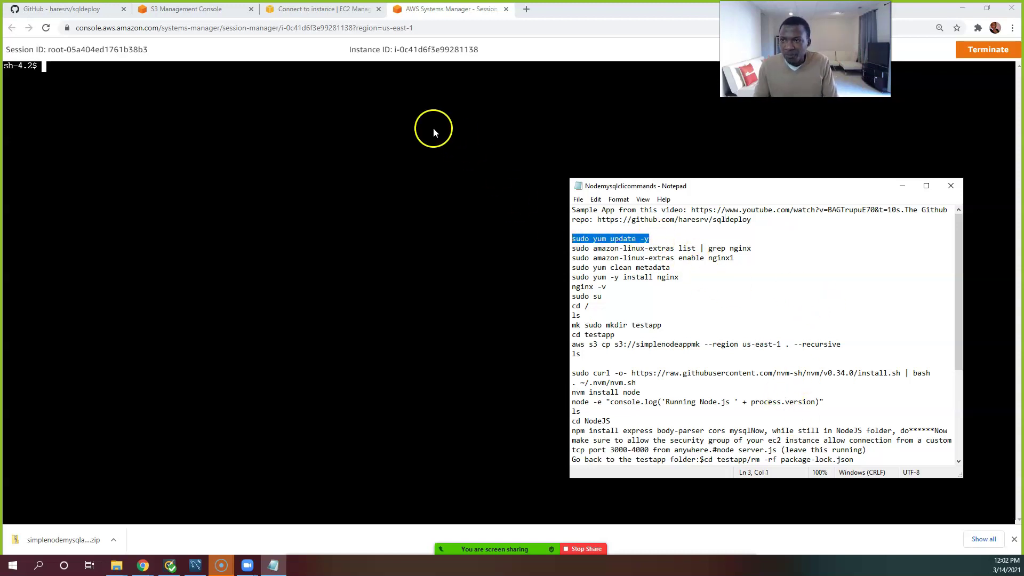
pyautogui.click(291, 93)
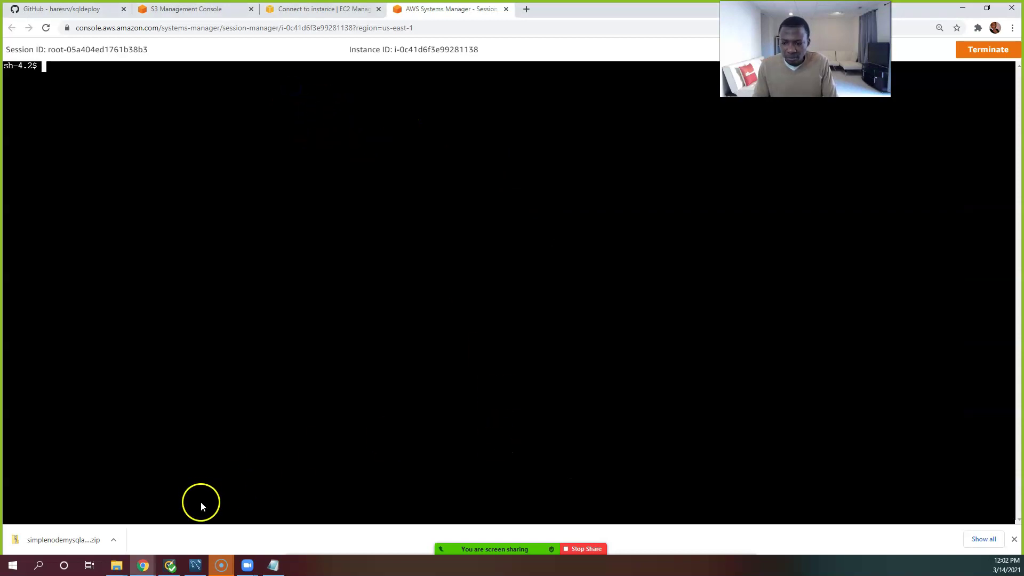
pyautogui.click(281, 570)
pyautogui.click(682, 279)
pyautogui.moveTo(648, 239); pyautogui.dragTo(572, 239)
pyautogui.press('super+c')
pyautogui.moveTo(696, 189); pyautogui.dragTo(1023, 203)
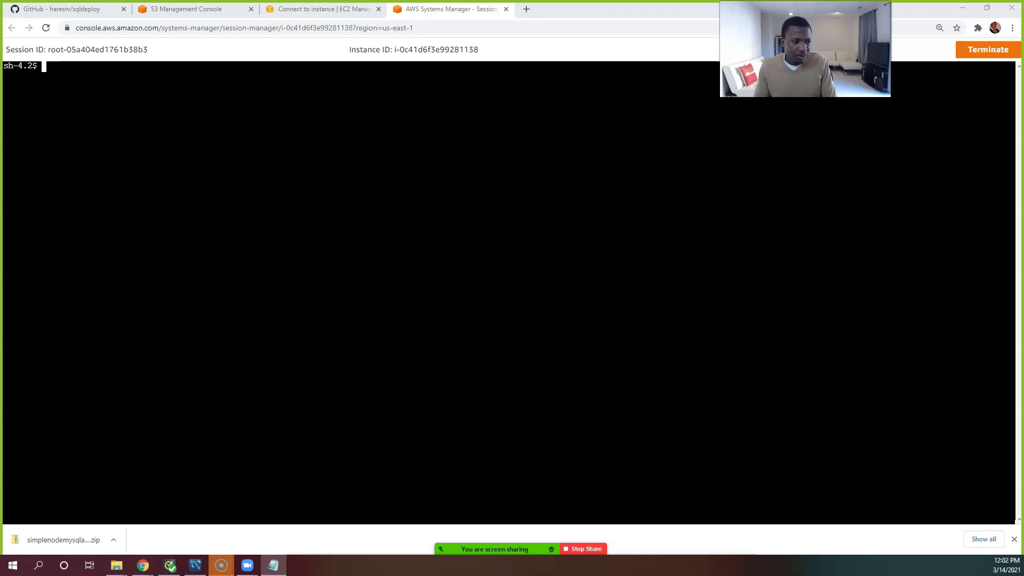
pyautogui.rightClick(101, 91)
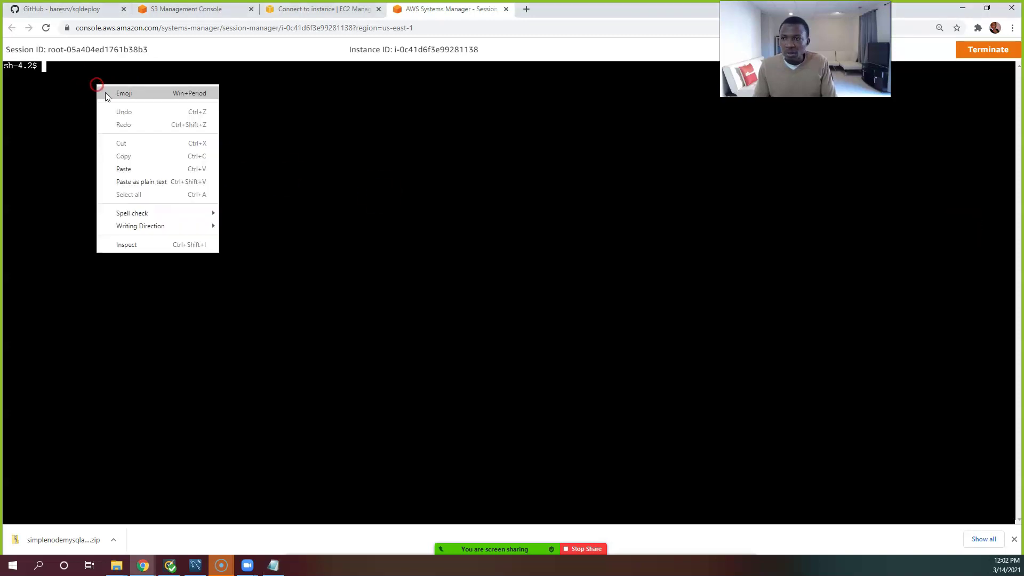
pyautogui.click(140, 165)
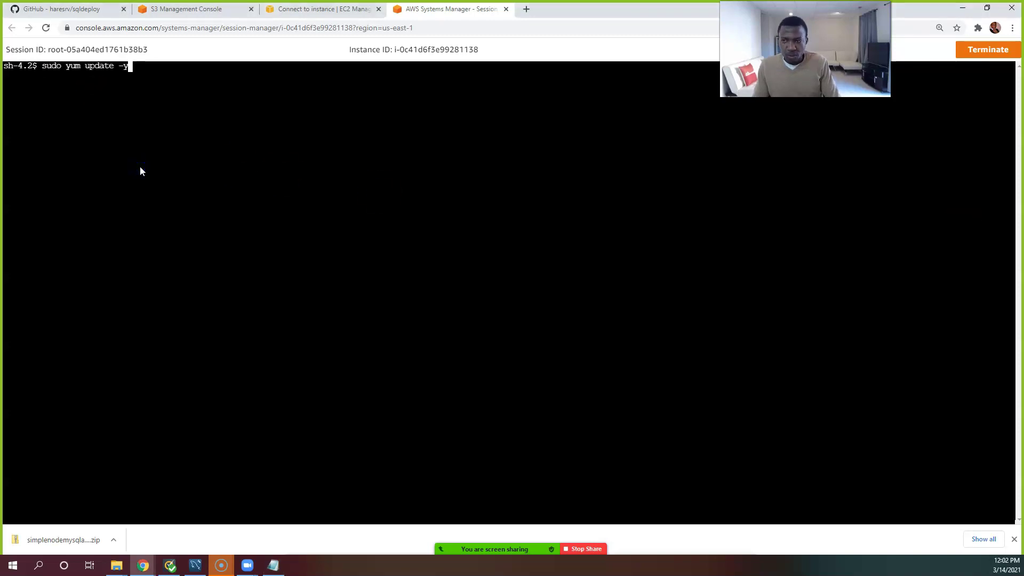
pyautogui.press('Return')
# Paste the command sudo amazon-linux-extras list | grep nginx from the notes into the terminal without running it.
pyautogui.click(293, 184)
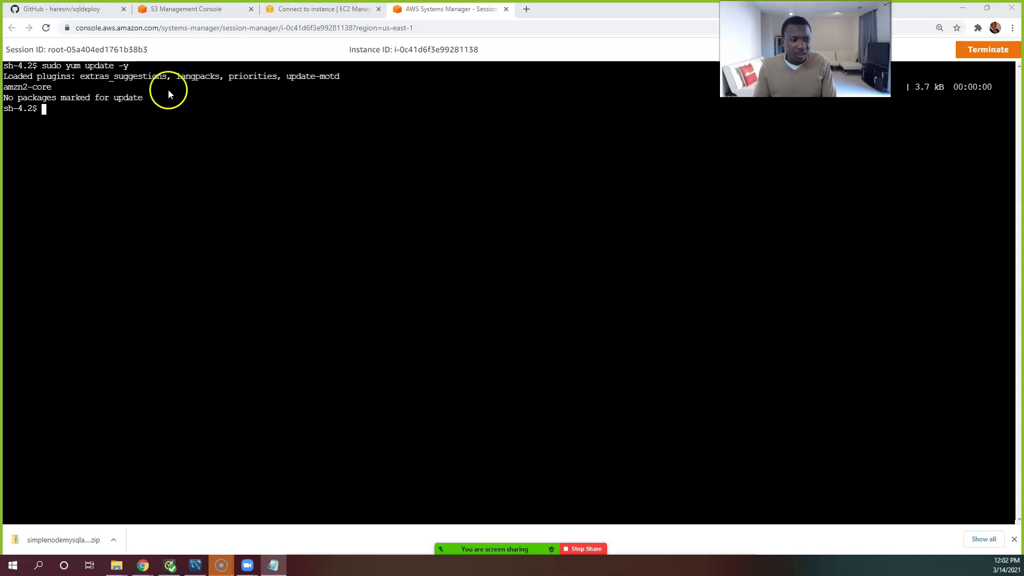
pyautogui.rightClick(85, 113)
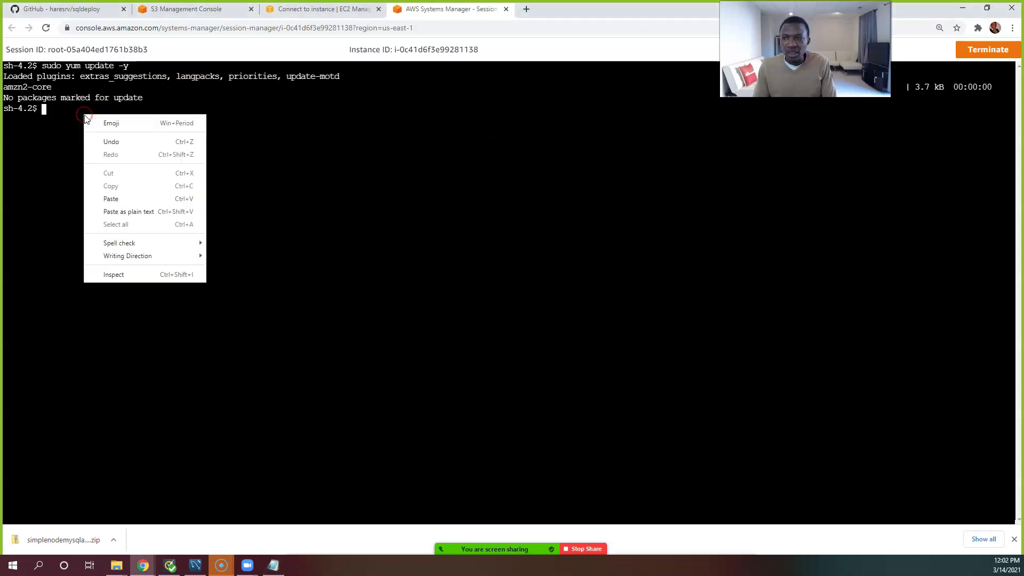
pyautogui.click(129, 196)
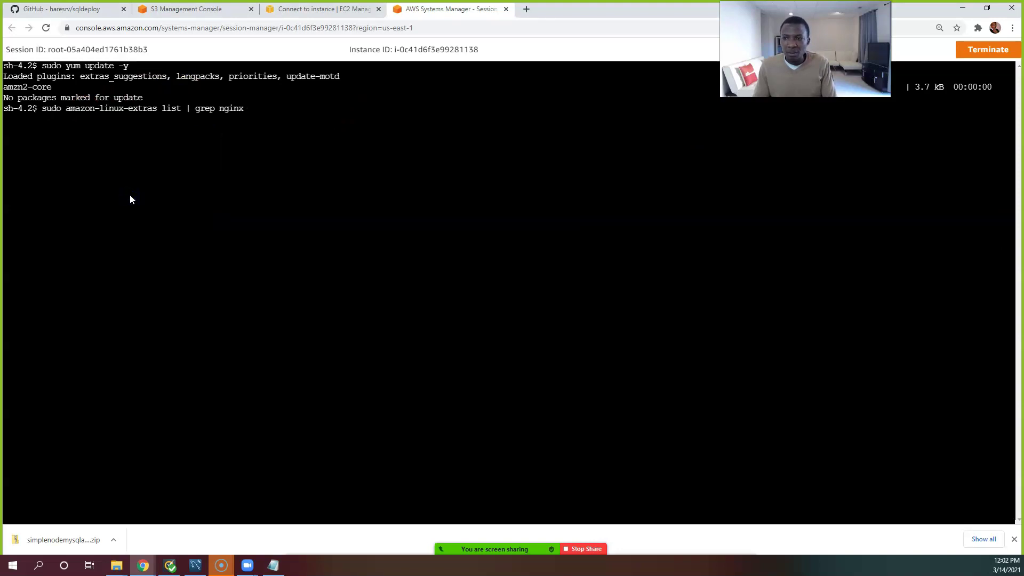
# Arrange the terminal browser window and the Nodemysqlclicommands Notepad window side by side, each filling half the screen.
pyautogui.click(607, 171)
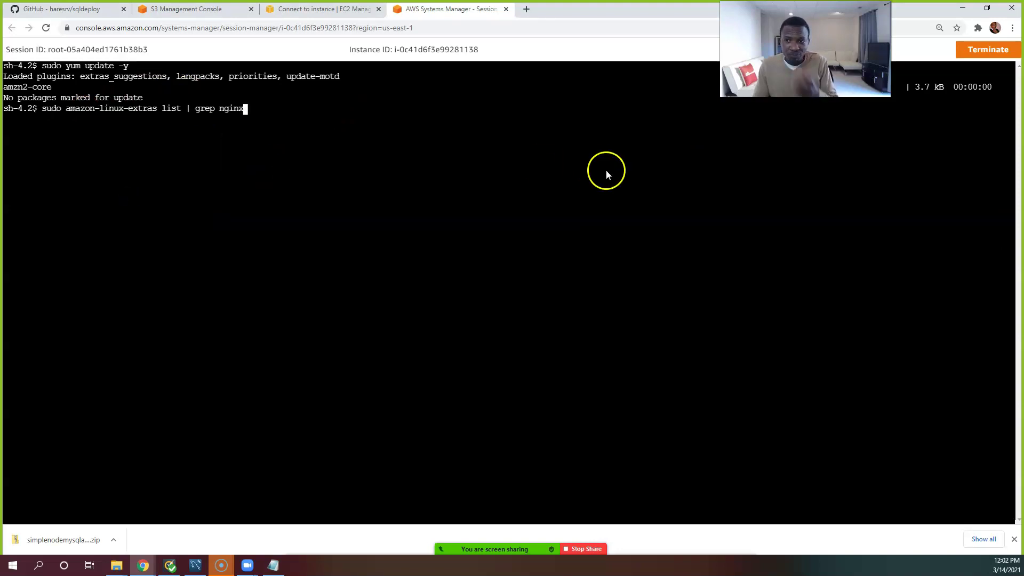
pyautogui.click(804, 176)
pyautogui.press('super+Left')
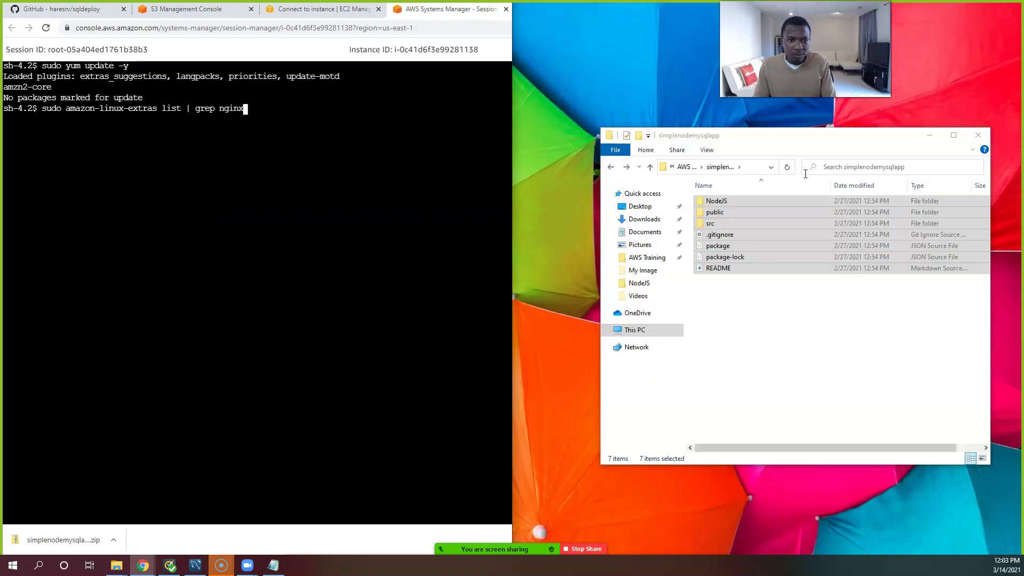
pyautogui.click(621, 197)
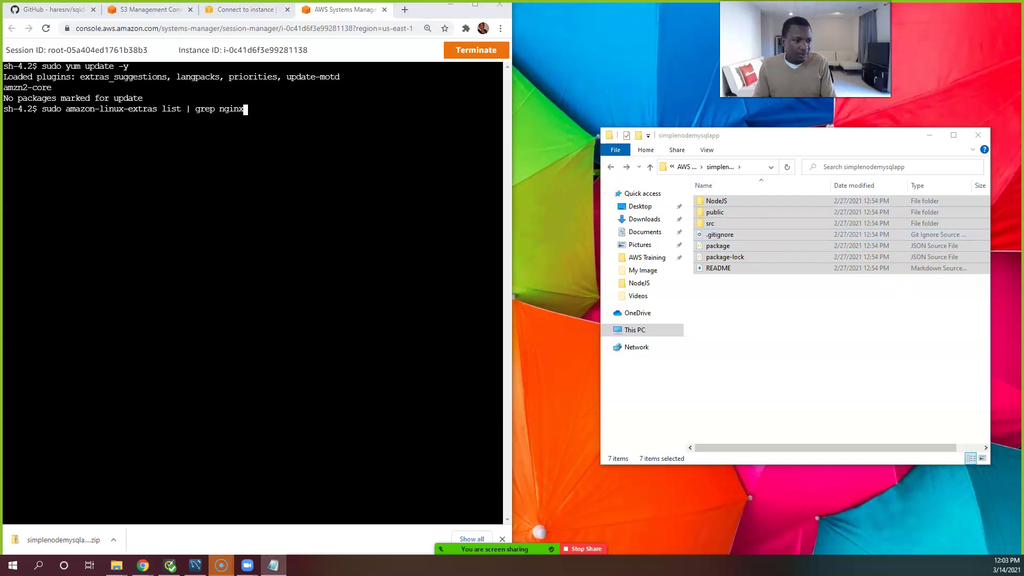
pyautogui.hotkey('alt', 'Tab')
pyautogui.doubleClick(809, 146)
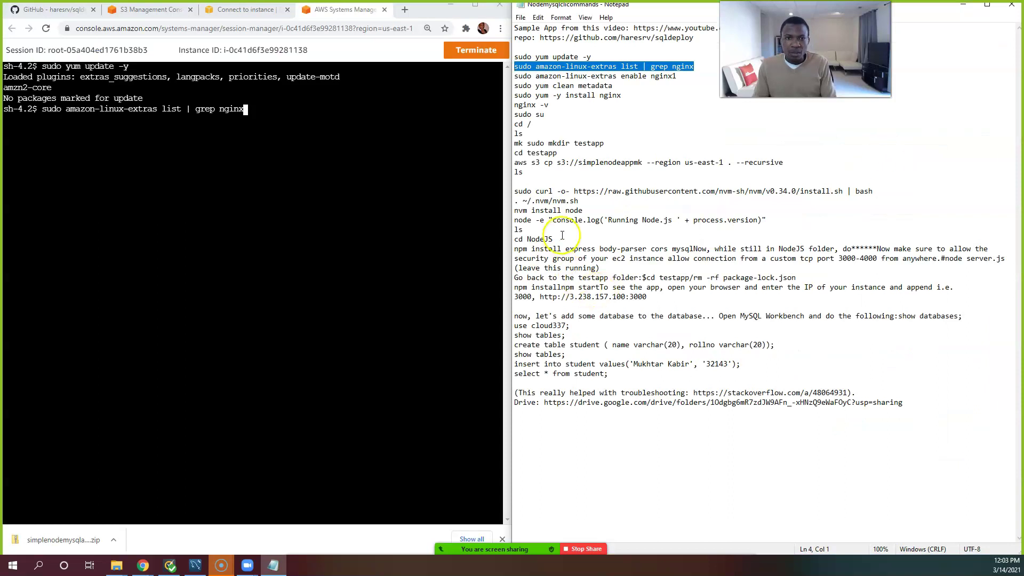
# Highlight the amazon-linux-extras list line in the notes and run the pasted sudo amazon-linux-extras list | grep nginx command in the terminal.
pyautogui.click(596, 209)
pyautogui.click(692, 66)
pyautogui.click(517, 69)
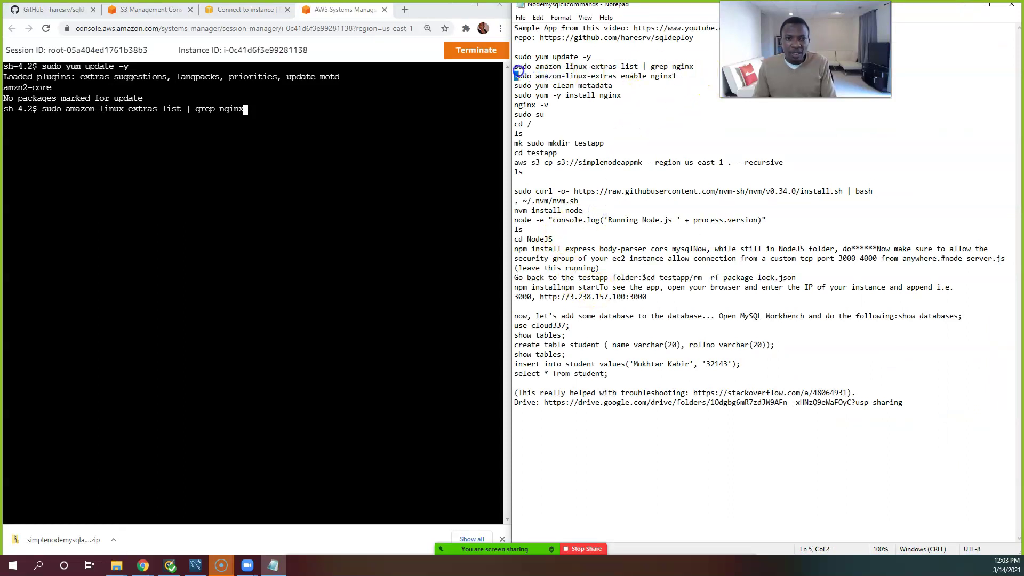
pyautogui.moveTo(517, 70); pyautogui.dragTo(515, 66)
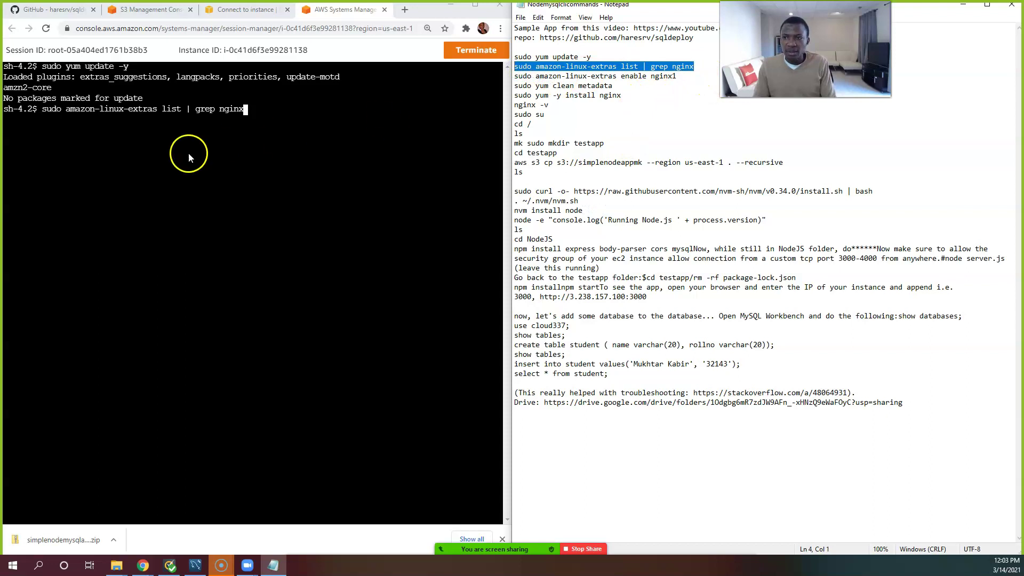
pyautogui.click(262, 110)
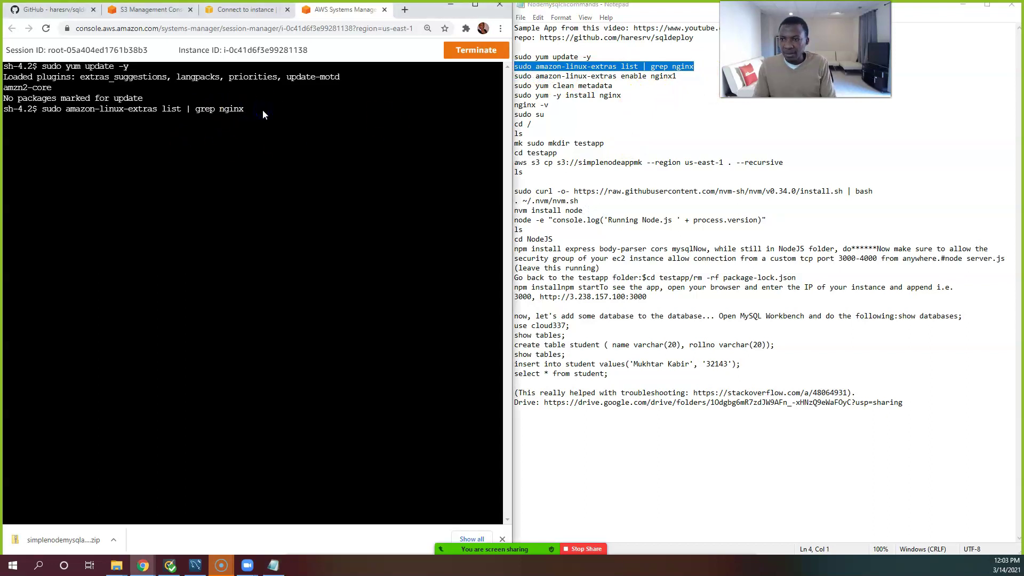
pyautogui.press('Return')
pyautogui.click(162, 154)
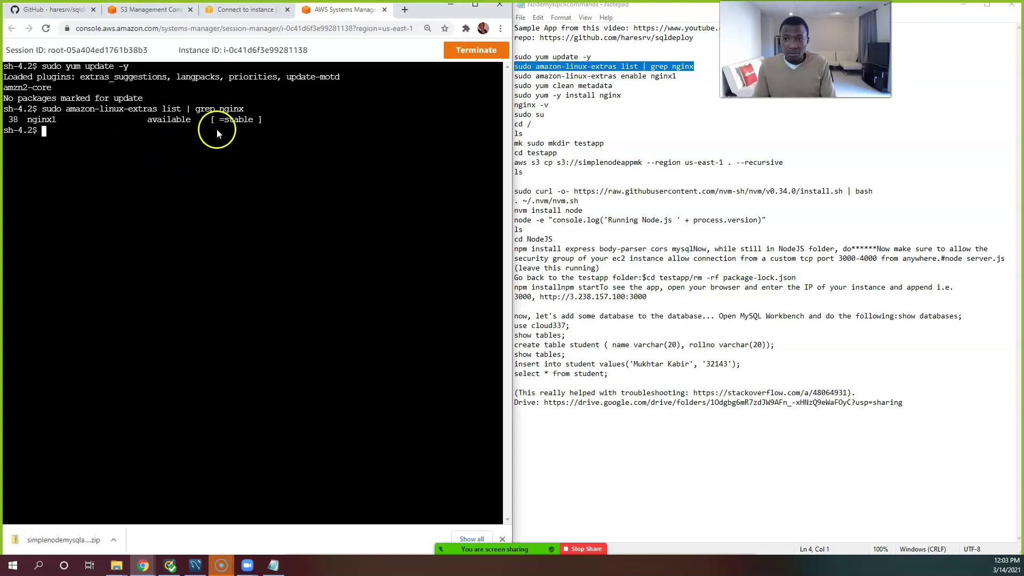
# Copy sudo amazon-linux-extras enable nginx1 from the notes and paste it at the terminal prompt.
pyautogui.click(679, 76)
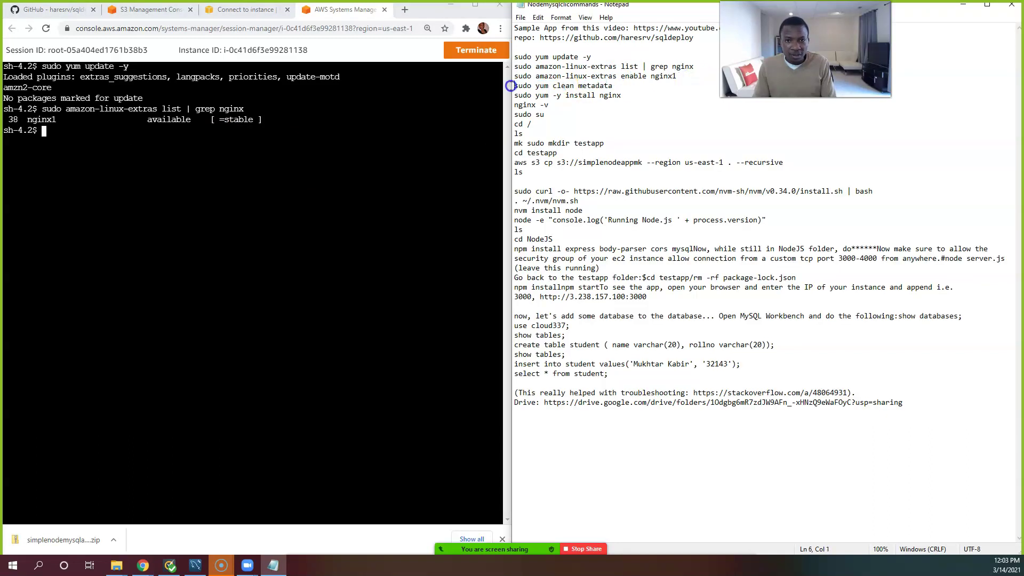
pyautogui.keyDown('shift'); pyautogui.click(513, 76); pyautogui.keyUp('shift')
pyautogui.press('super+c')
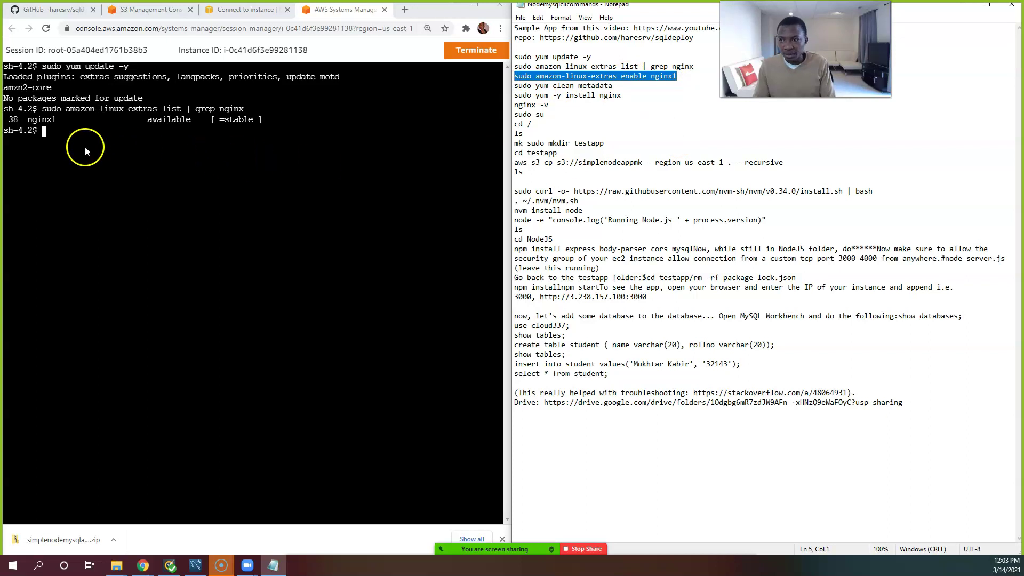
pyautogui.rightClick(70, 135)
pyautogui.click(105, 218)
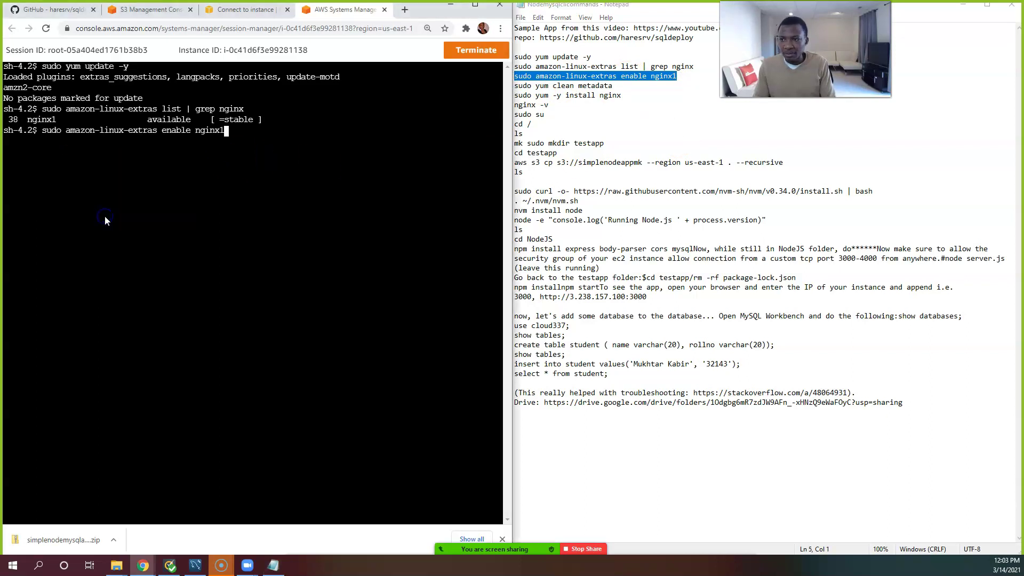